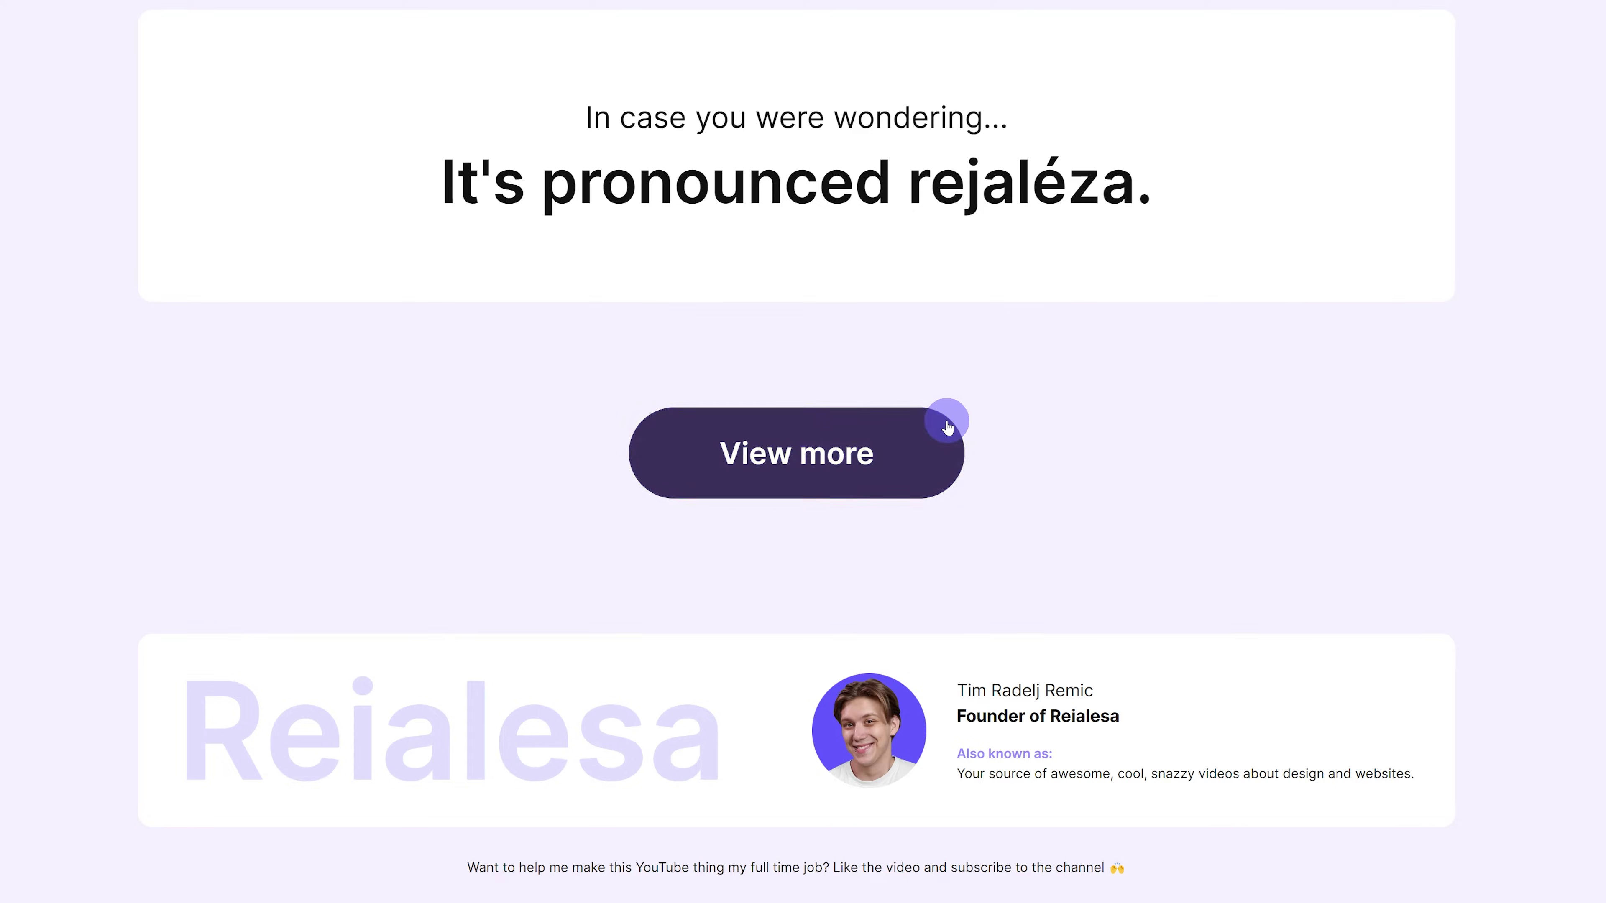
# Step: Reveal the card carousel hidden behind the View more button and scroll down to it
pyautogui.click(946, 428)
pyautogui.scroll(-5, 1103, 376)
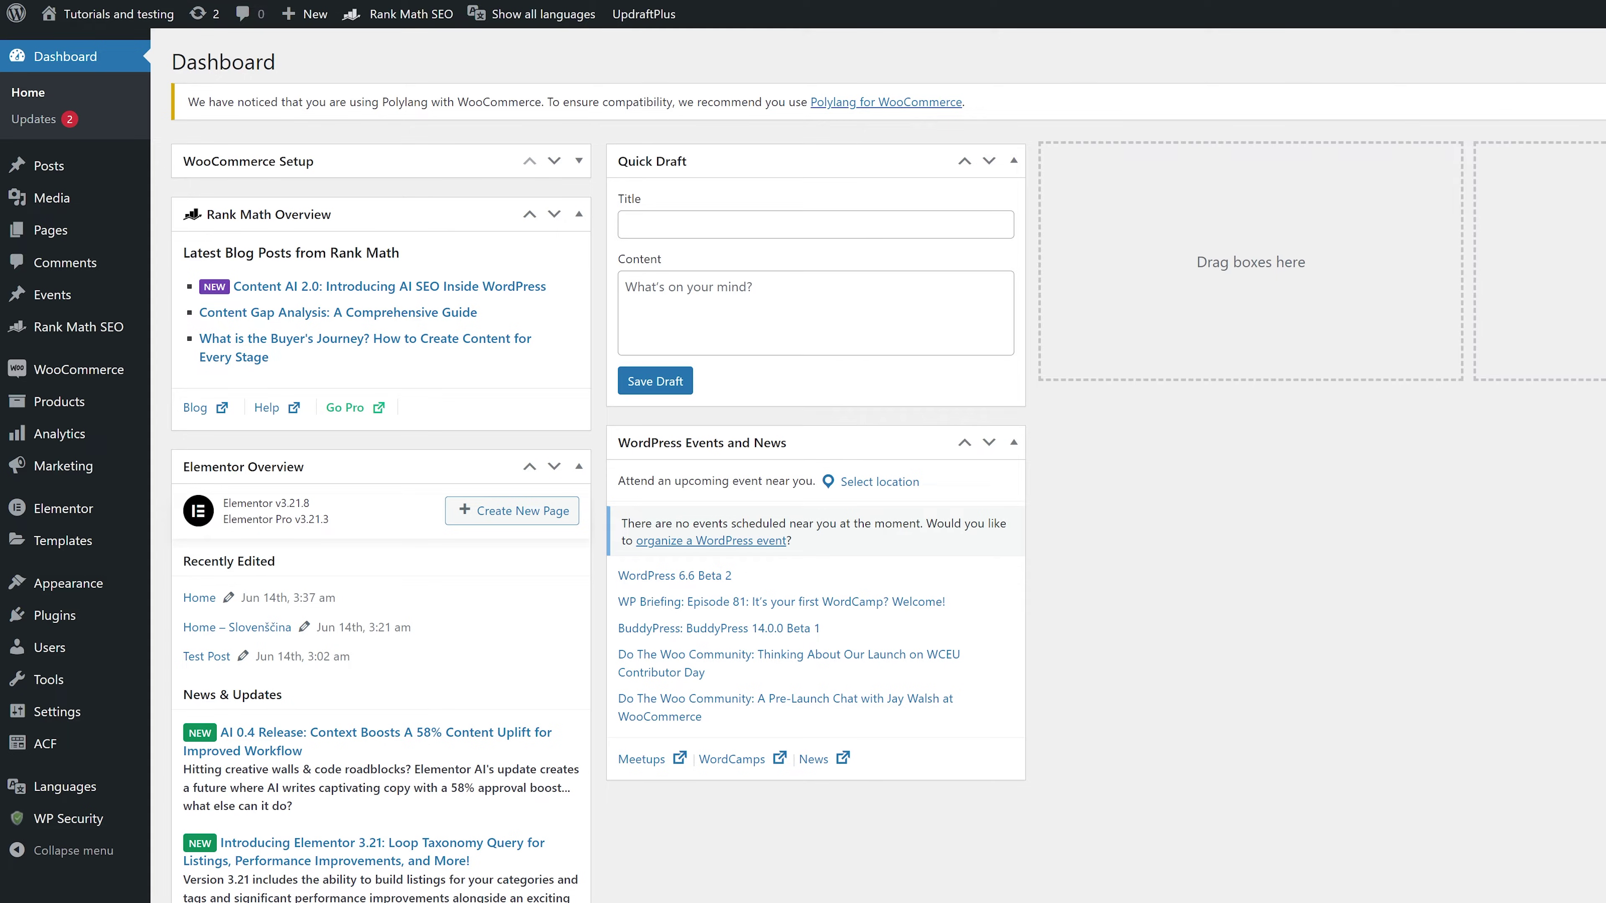
# Step: Keep Elementor's Nested Elements feature set to Active, then return to the homepage
pyautogui.moveTo(88, 508)
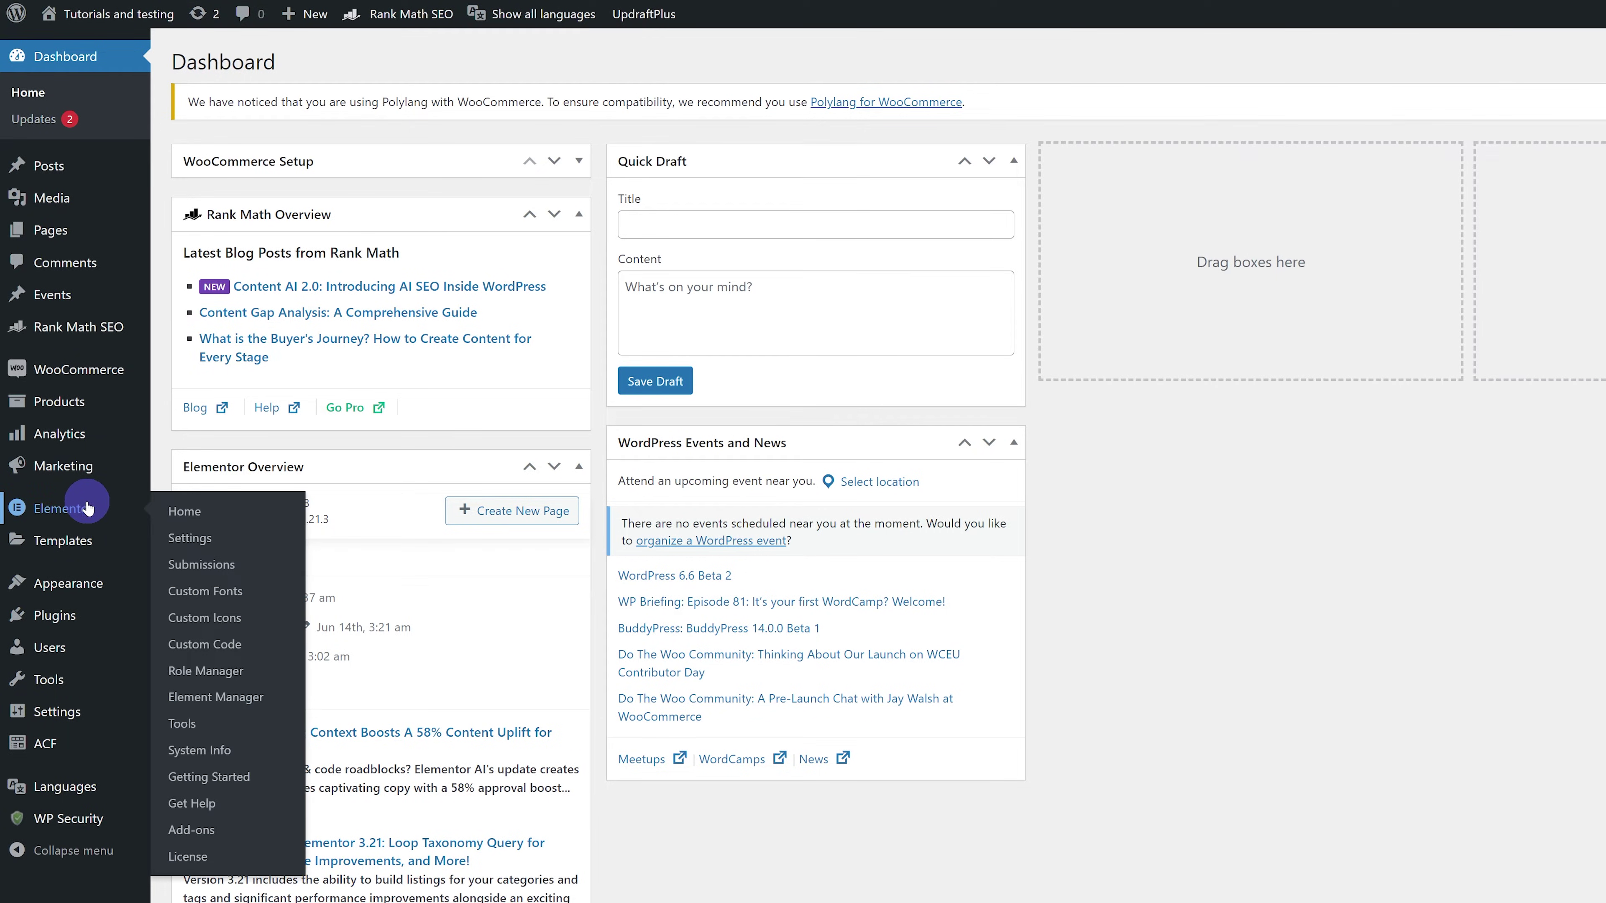
pyautogui.click(177, 538)
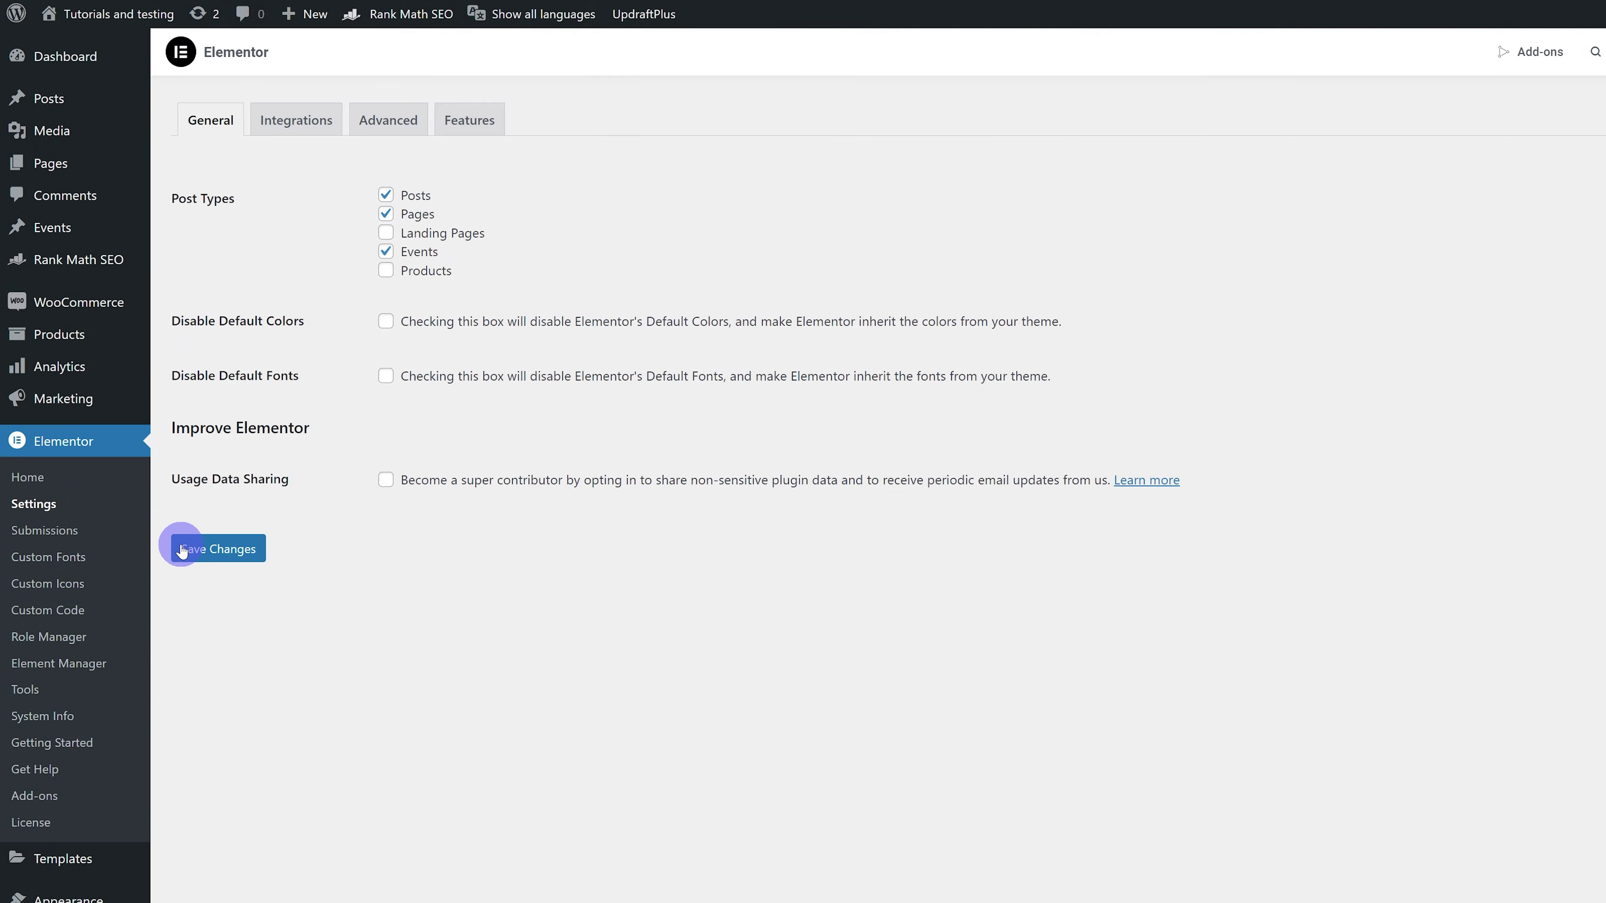
pyautogui.click(476, 137)
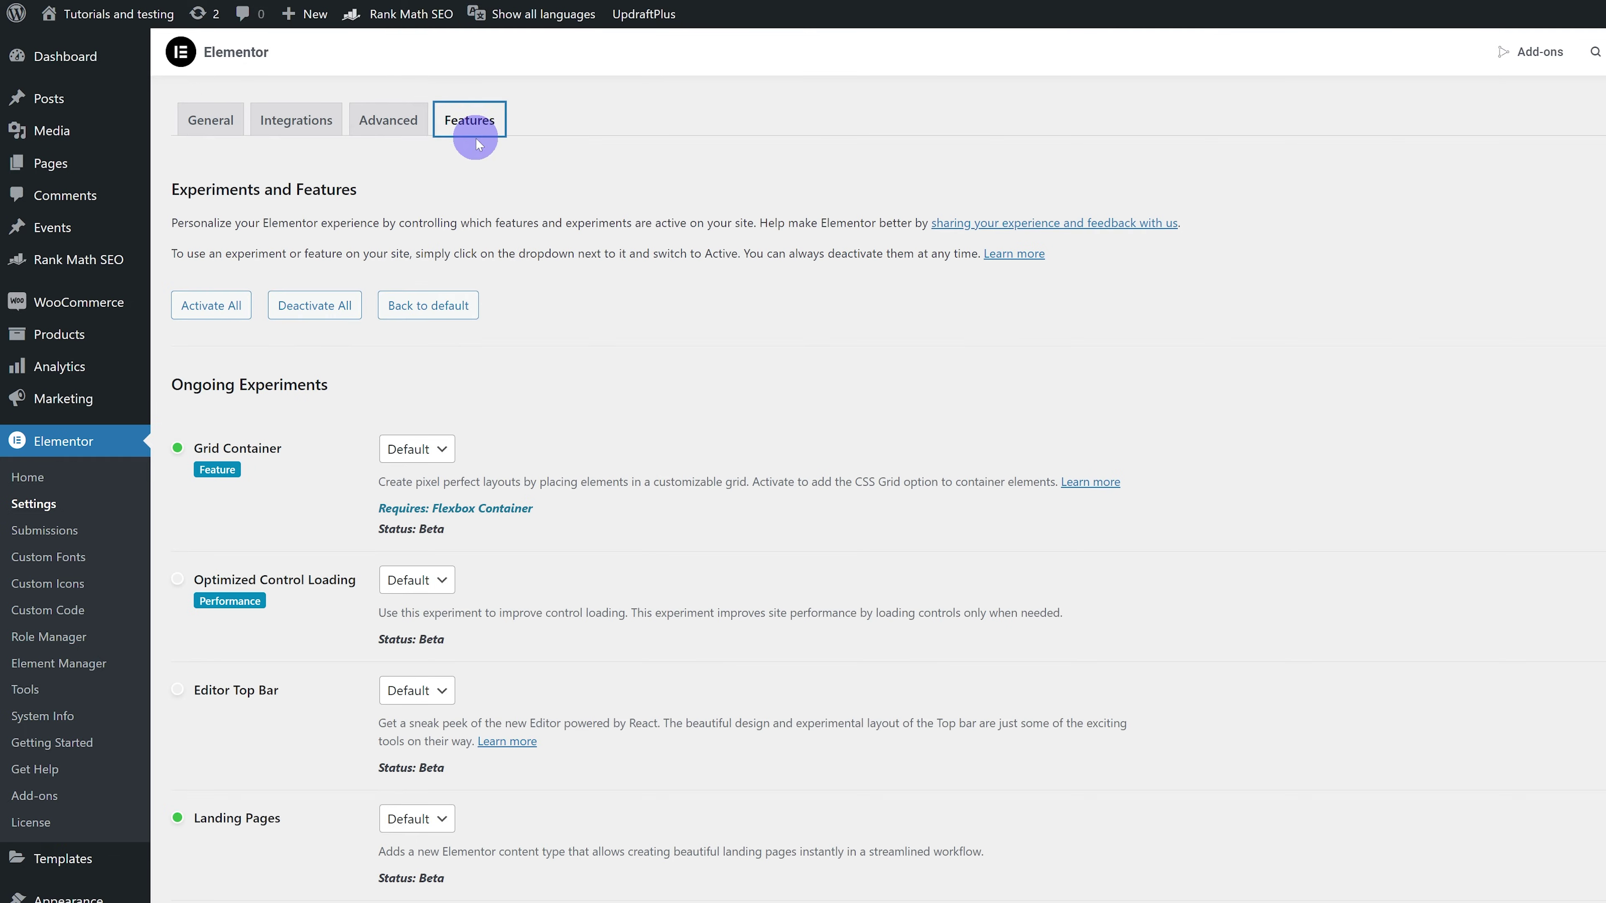
pyautogui.scroll(-5, 591, 419)
pyautogui.click(399, 628)
pyautogui.click(412, 656)
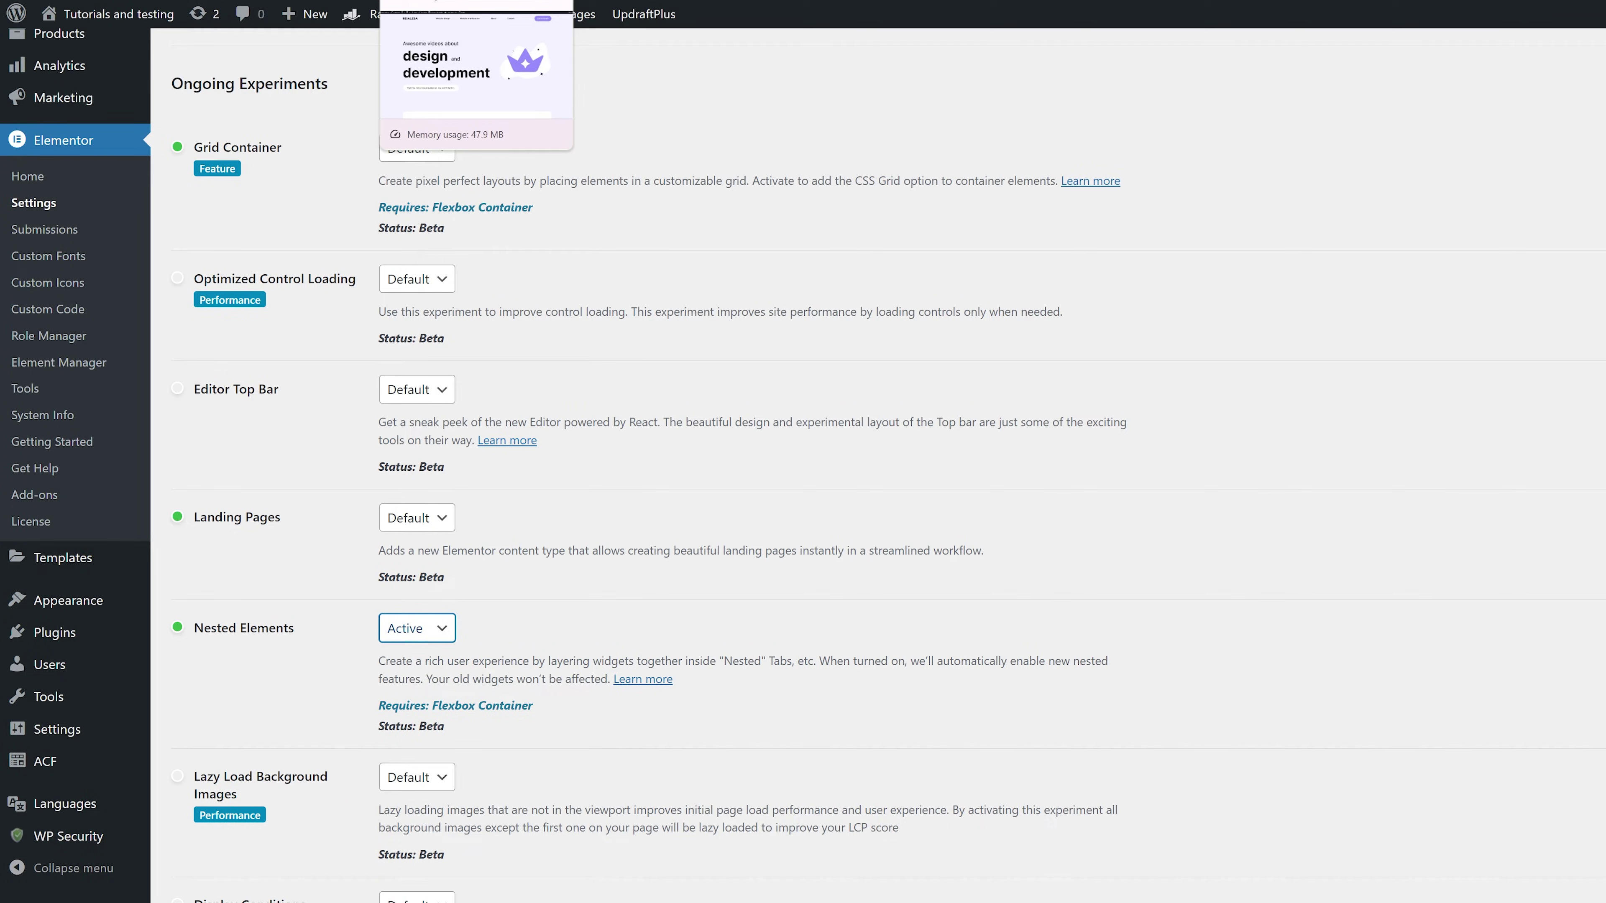
pyautogui.click(392, 12)
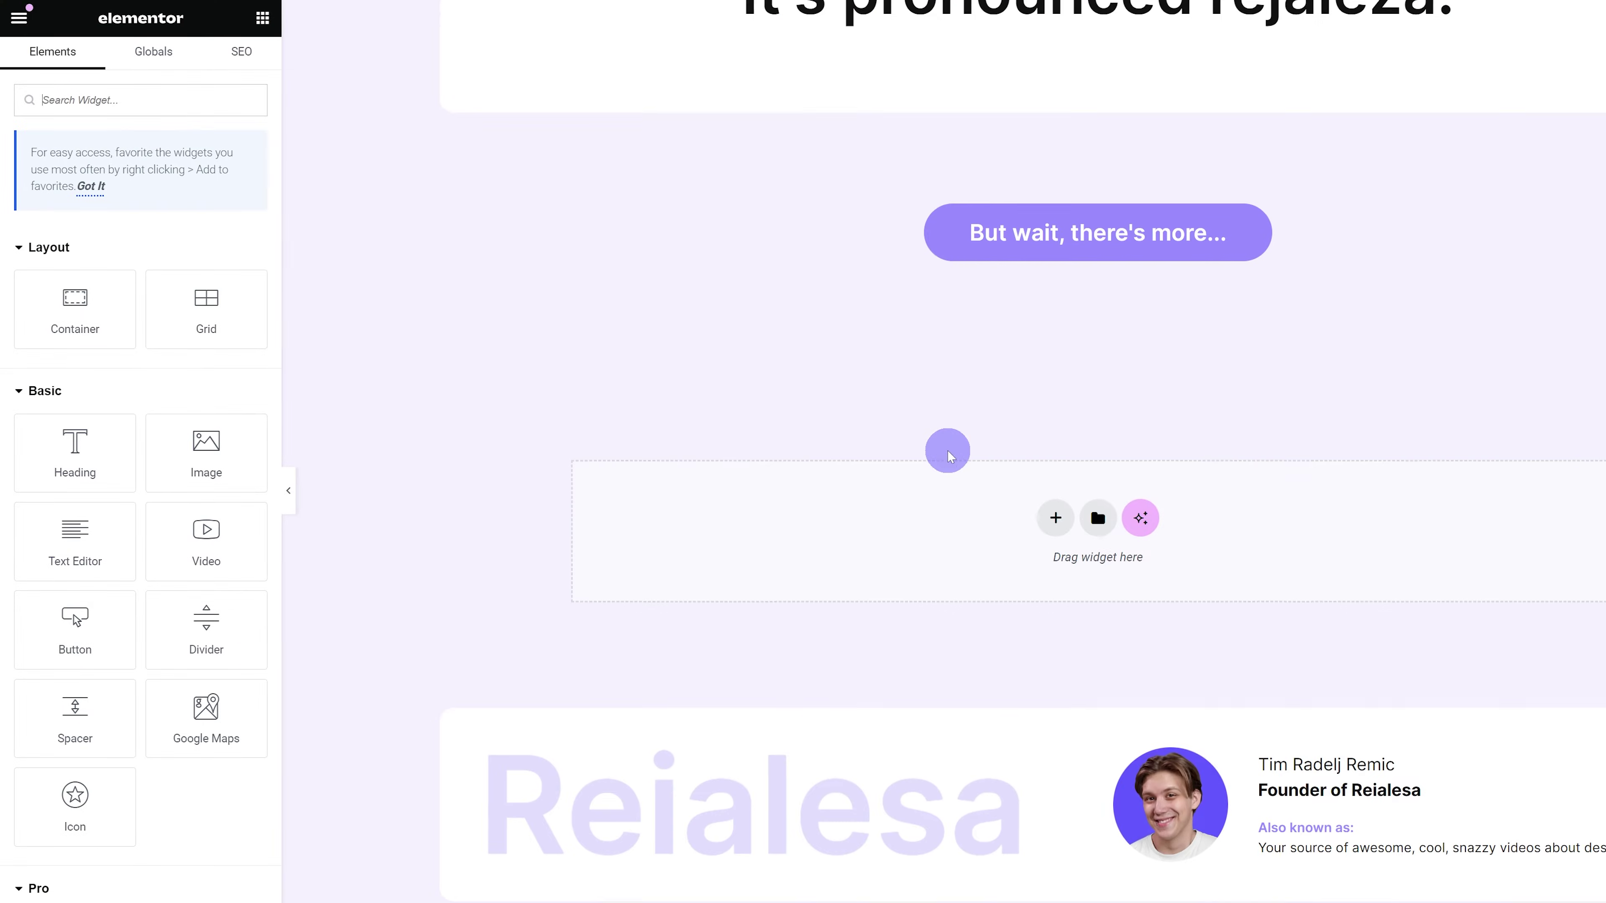
# Step: Add a single full-row Flexbox container below the 'But wait, there's more…' button
pyautogui.click(1043, 525)
pyautogui.click(1040, 549)
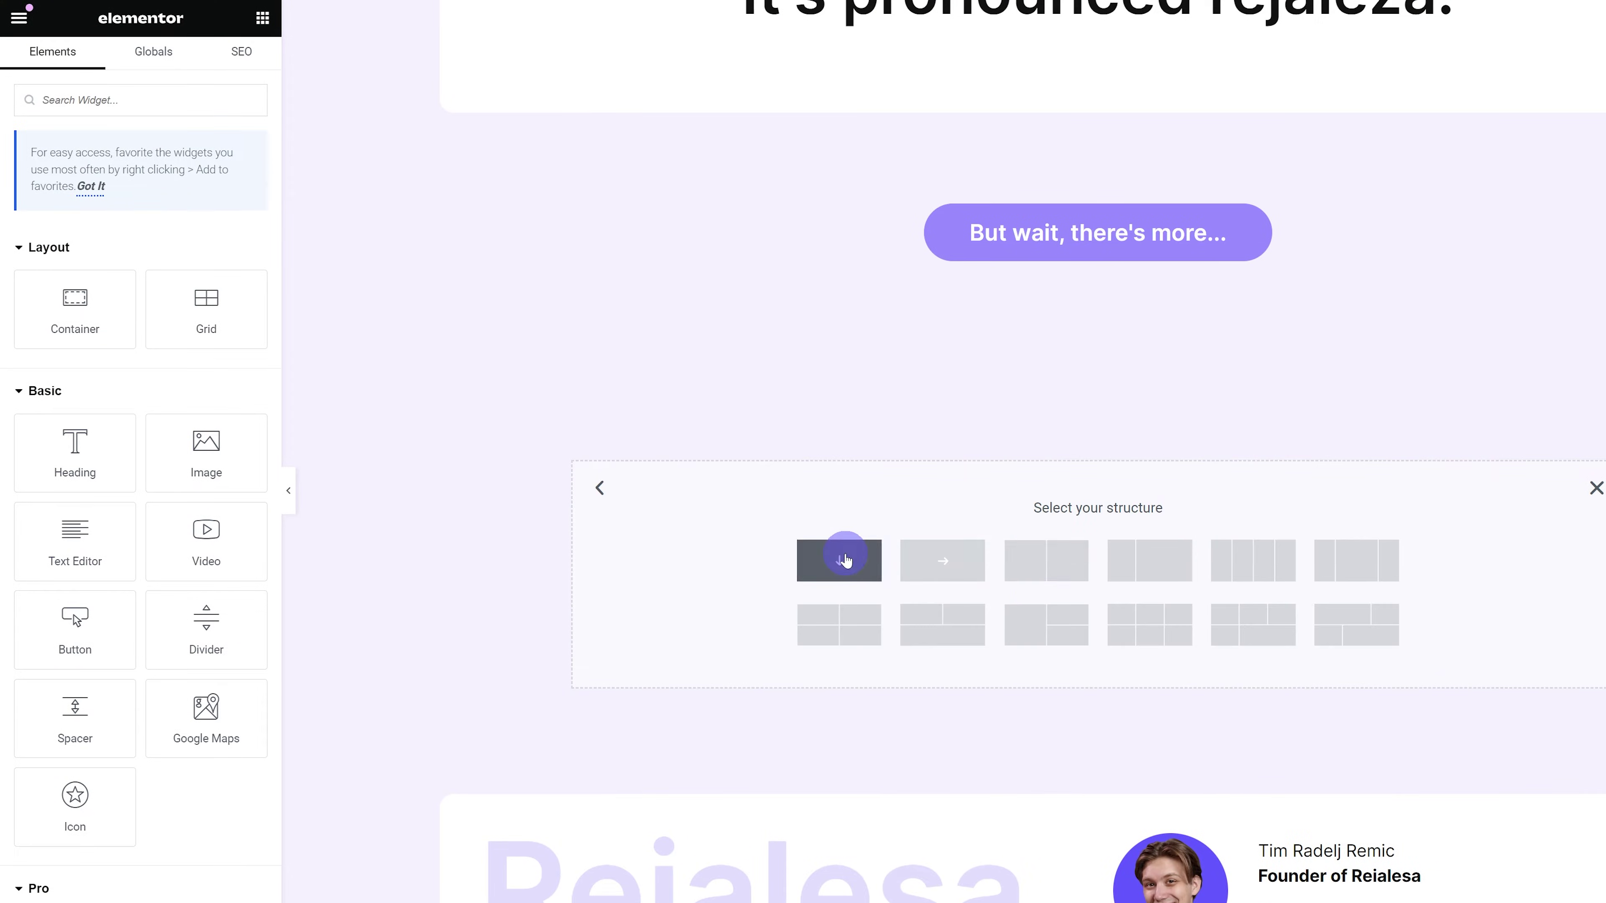
pyautogui.click(841, 558)
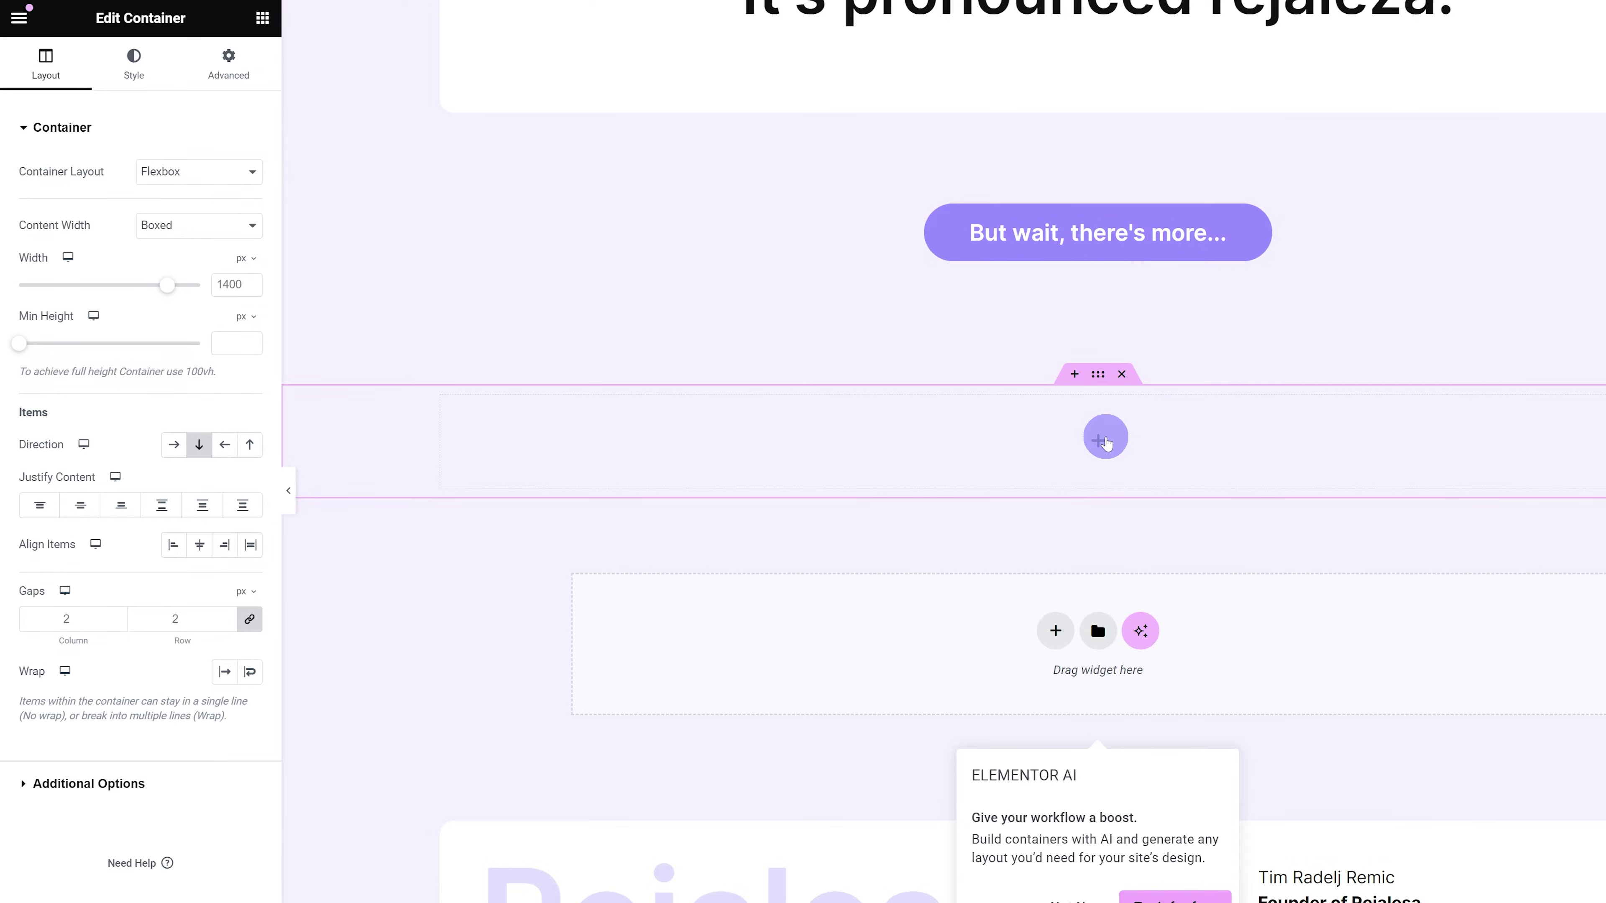
# Step: Search 'acc' and drag an Accordion widget into the new container, expanding Item #2
pyautogui.click(1098, 443)
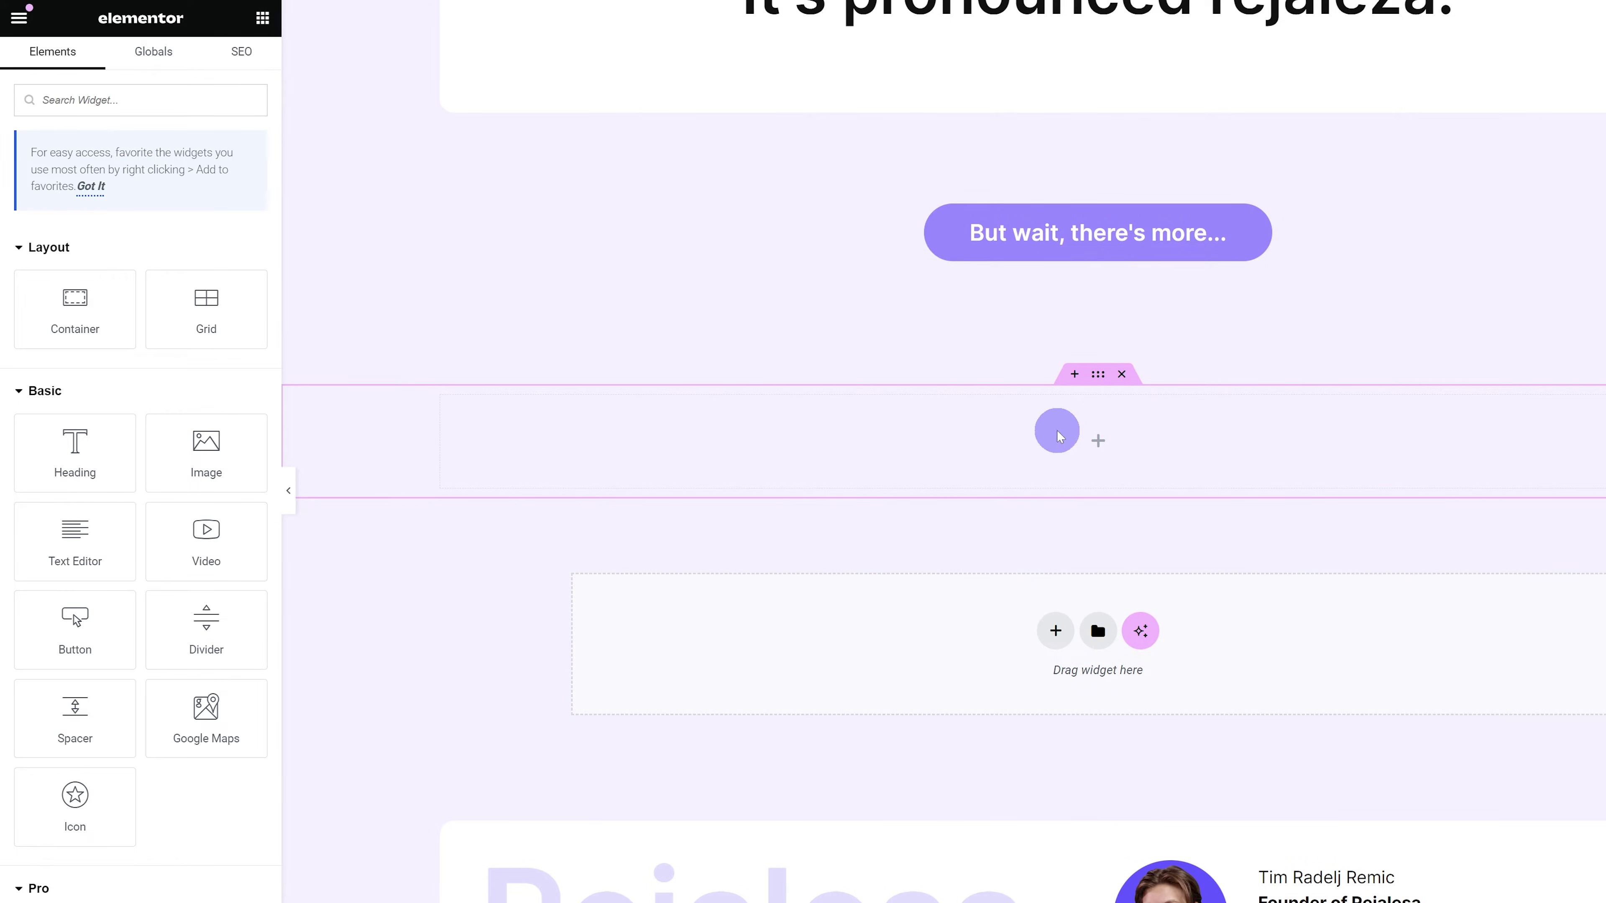
pyautogui.write('acc')
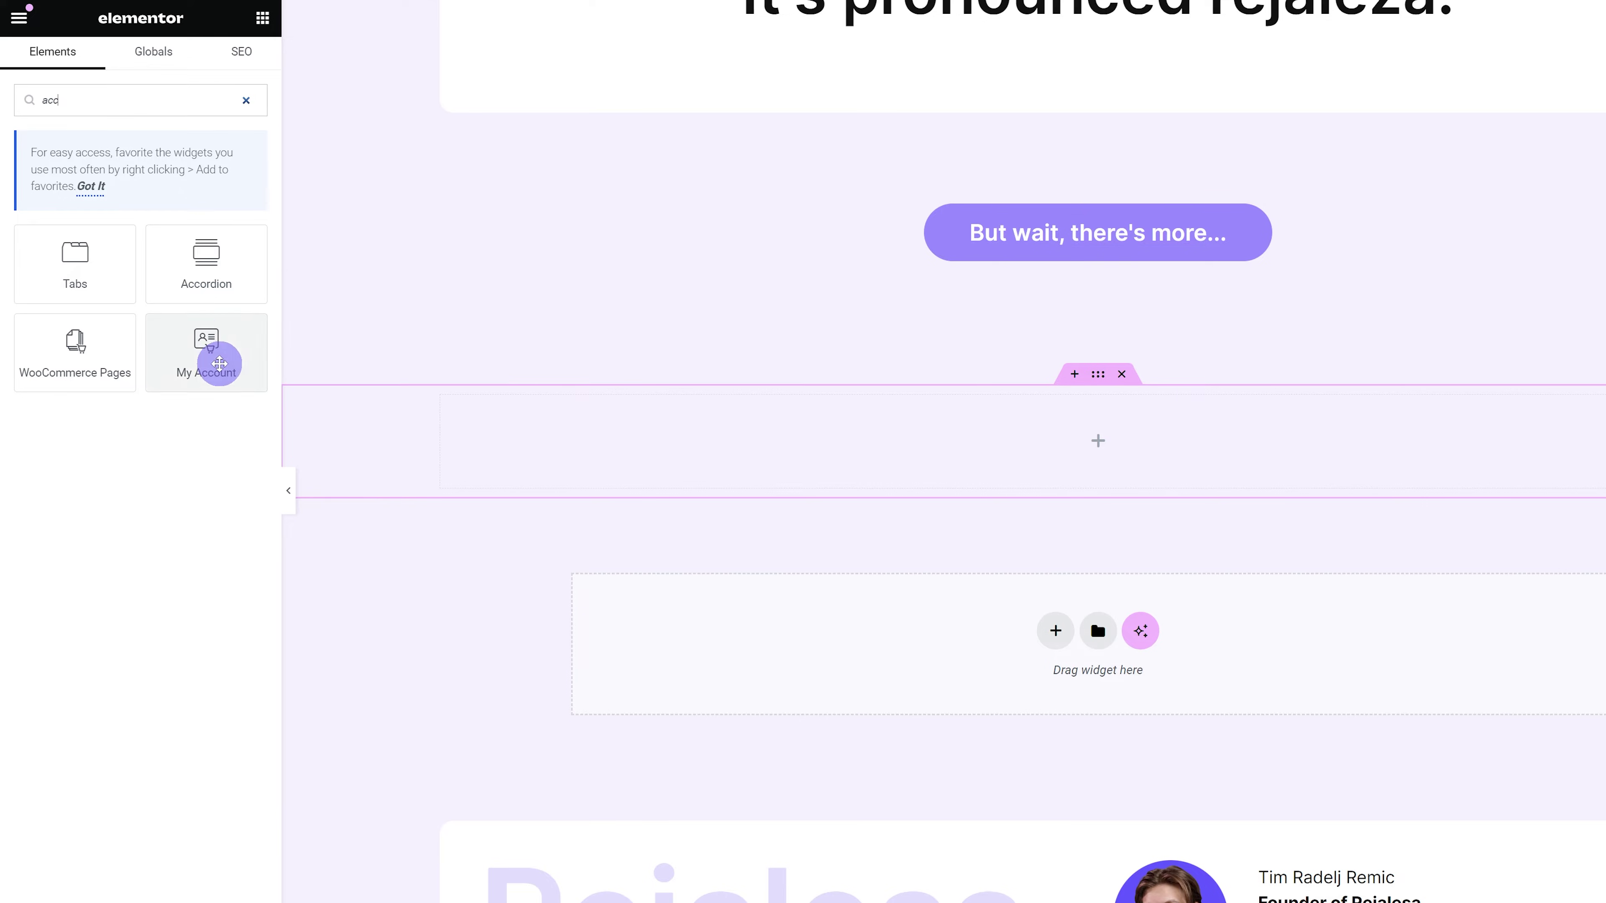
pyautogui.moveTo(214, 277); pyautogui.dragTo(993, 453)
pyautogui.click(513, 463)
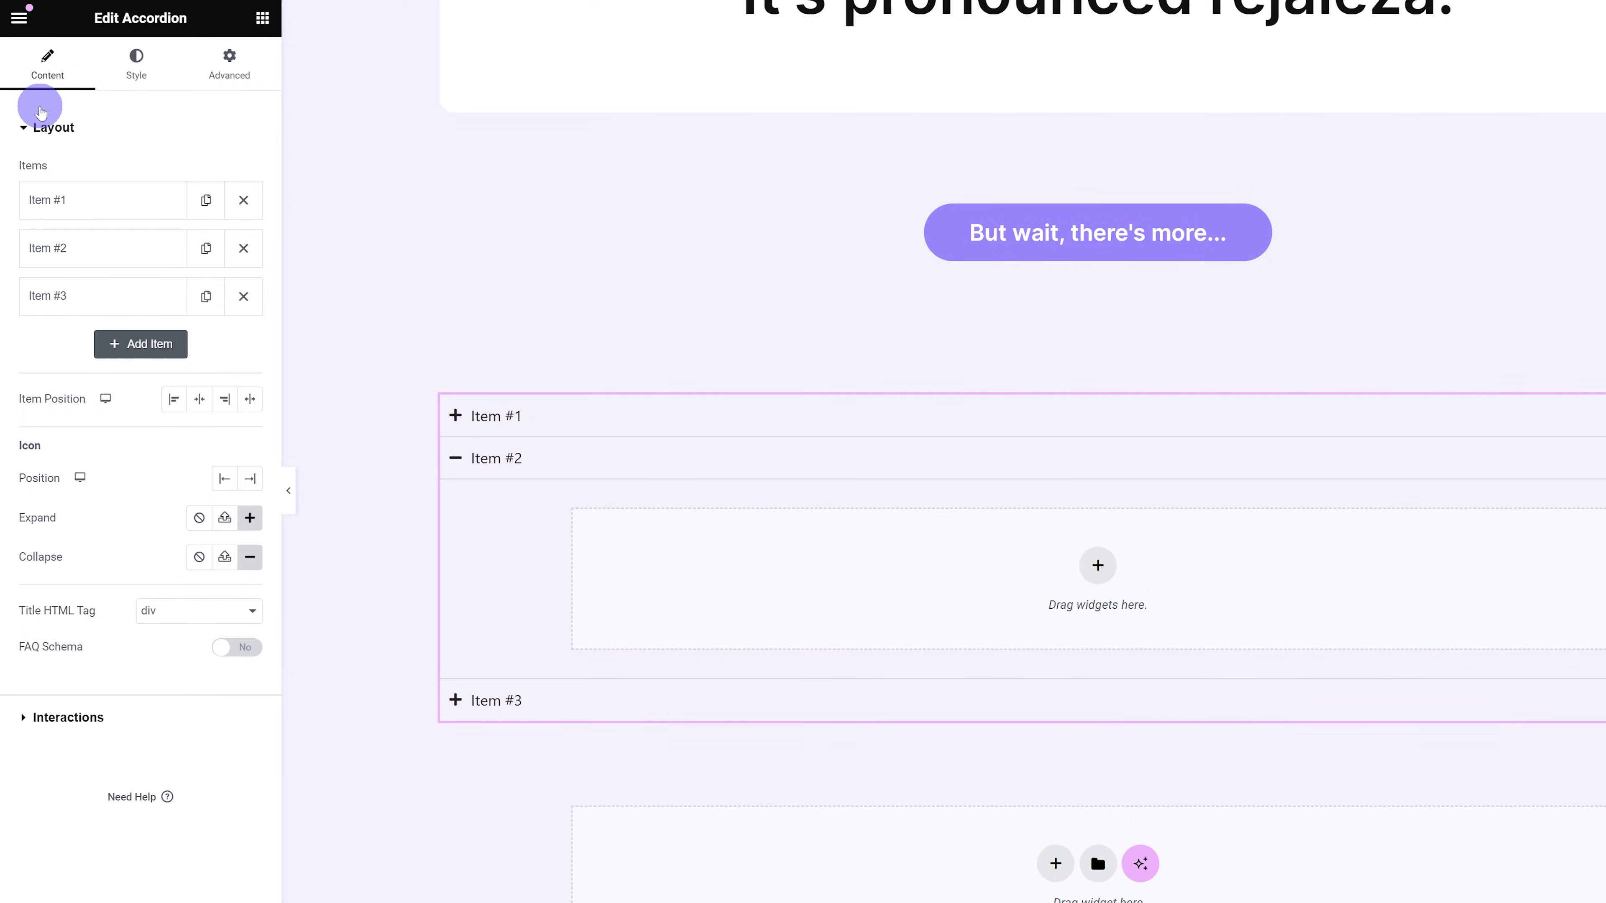
# Step: Delete accordion Items #2 and #3, then copy the existing card carousel container
pyautogui.click(244, 248)
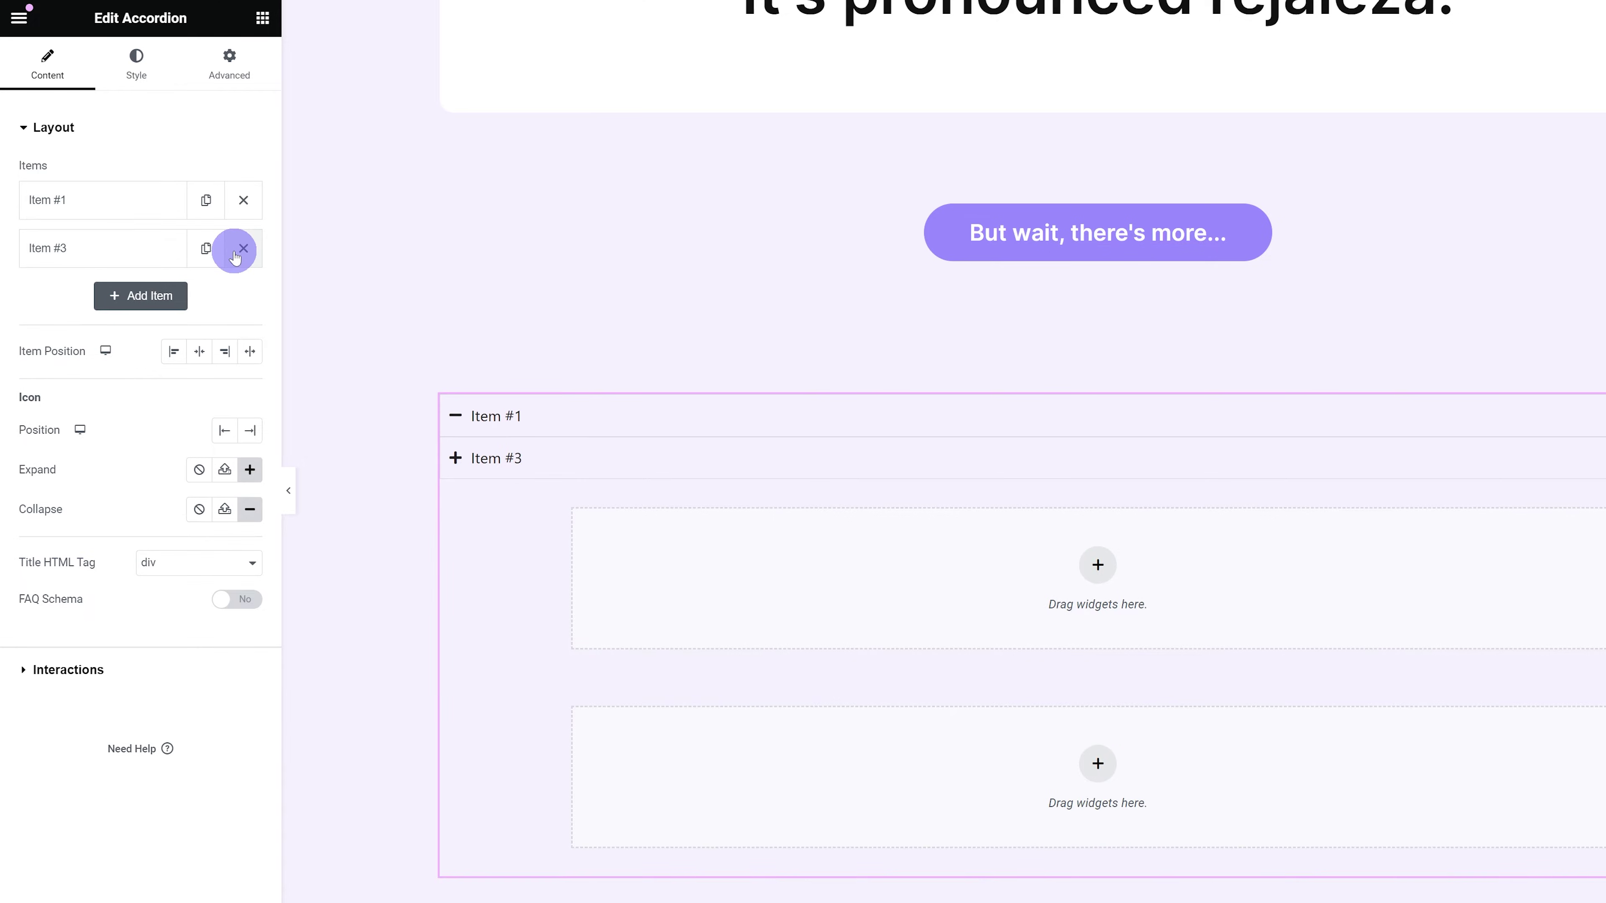
pyautogui.click(243, 250)
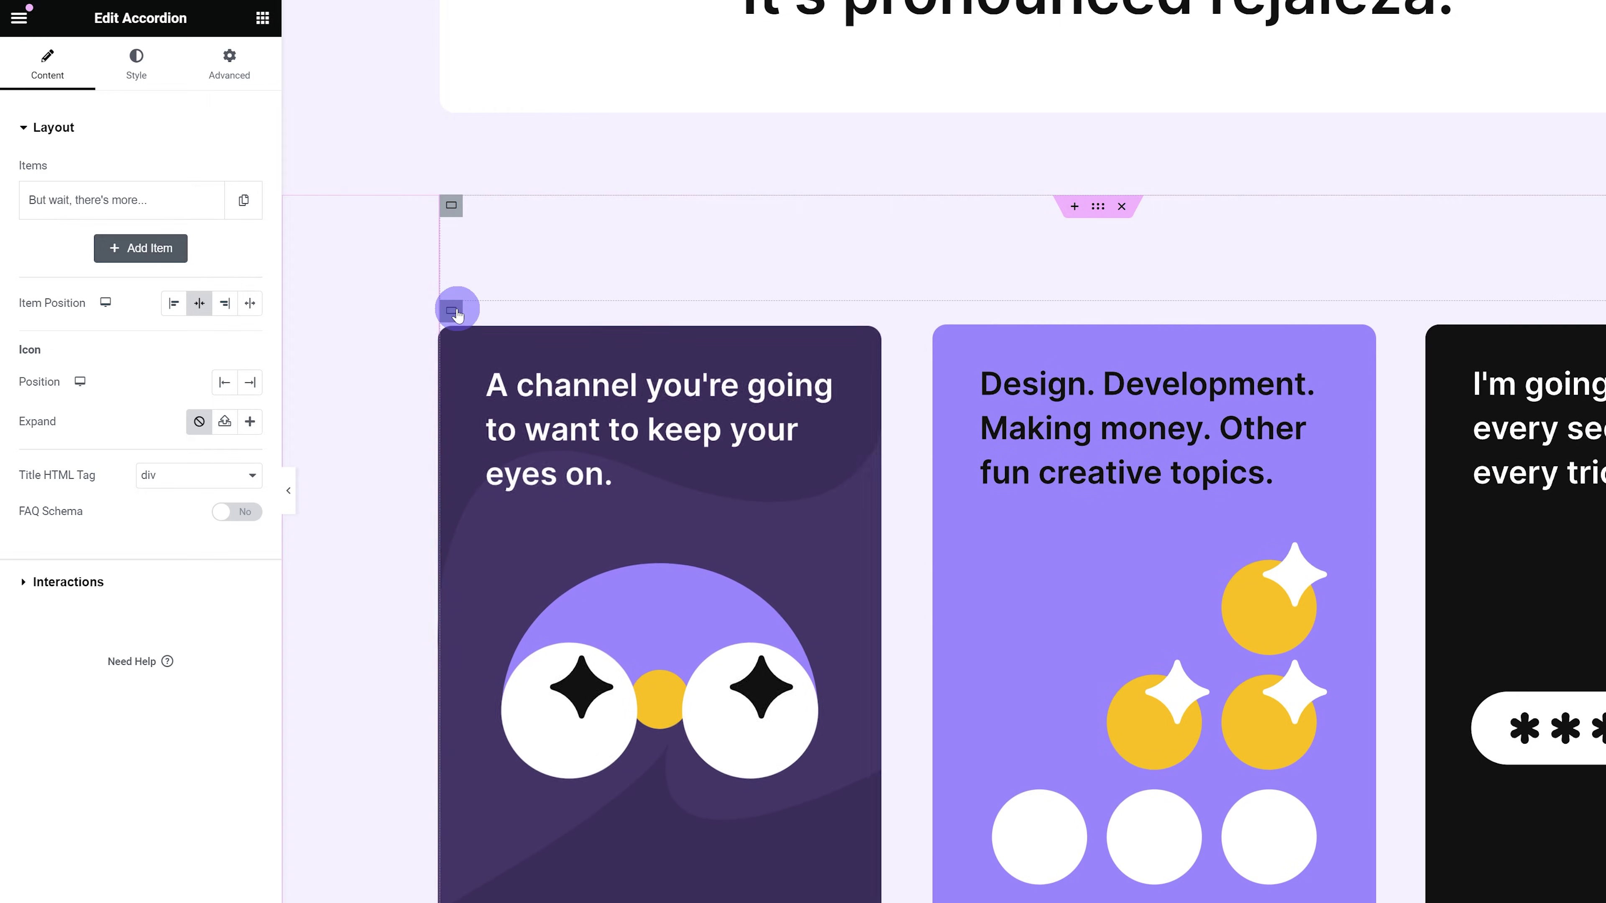
pyautogui.click(451, 311)
pyautogui.rightClick(456, 313)
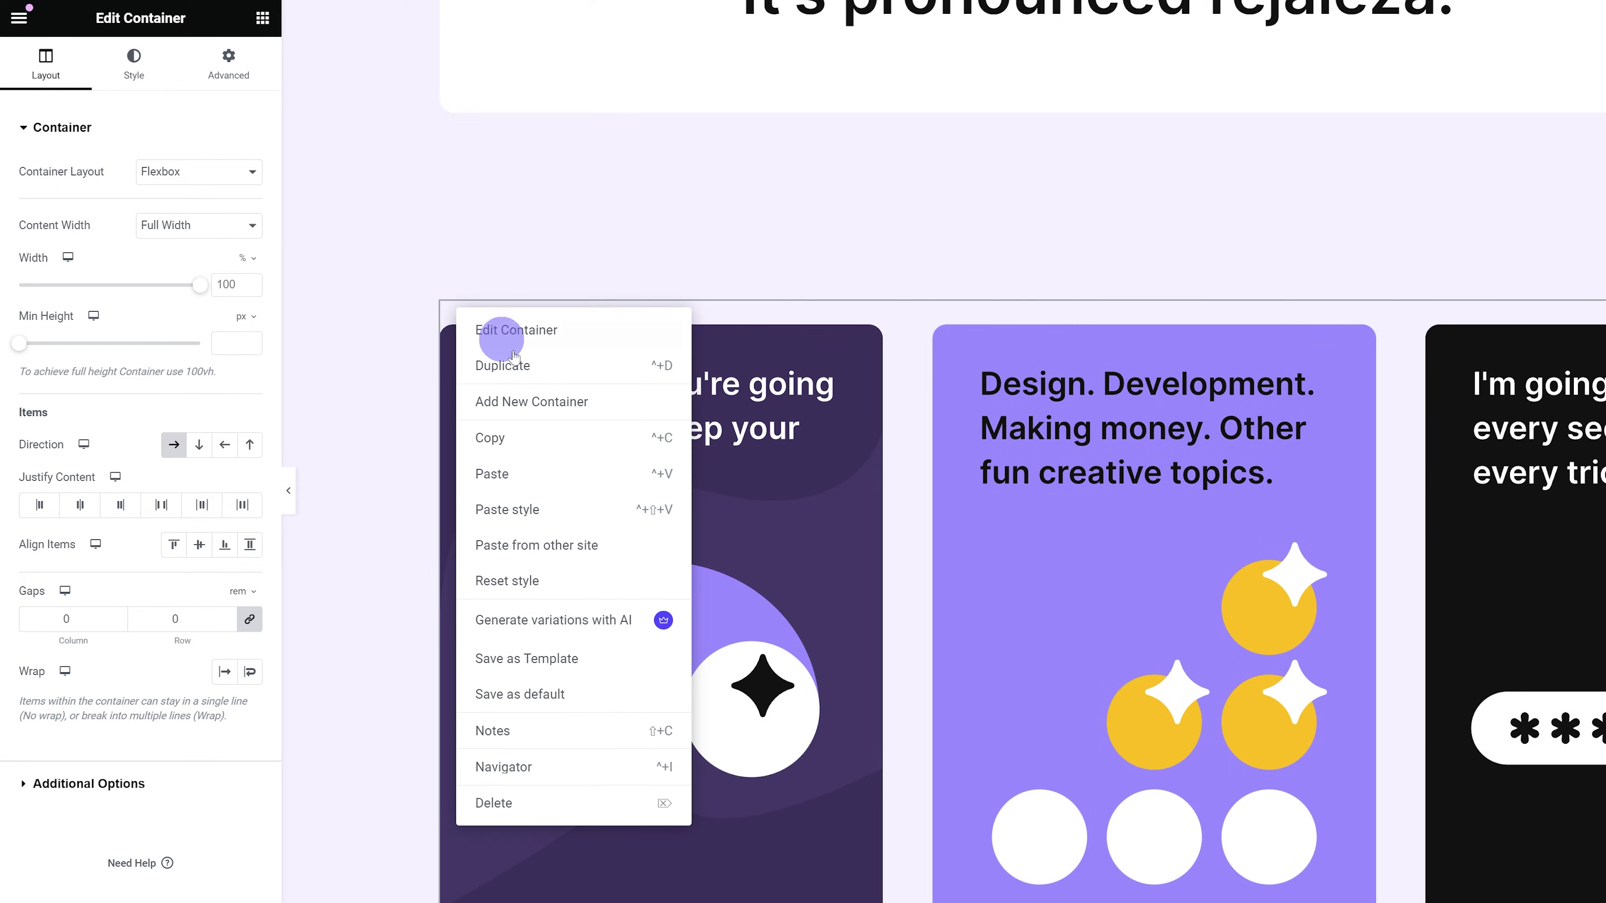
pyautogui.click(527, 433)
# Step: Paste the copied carousel into Item #1 and select its surrounding container
pyautogui.scroll(-5, 721, 539)
pyautogui.rightClick(619, 694)
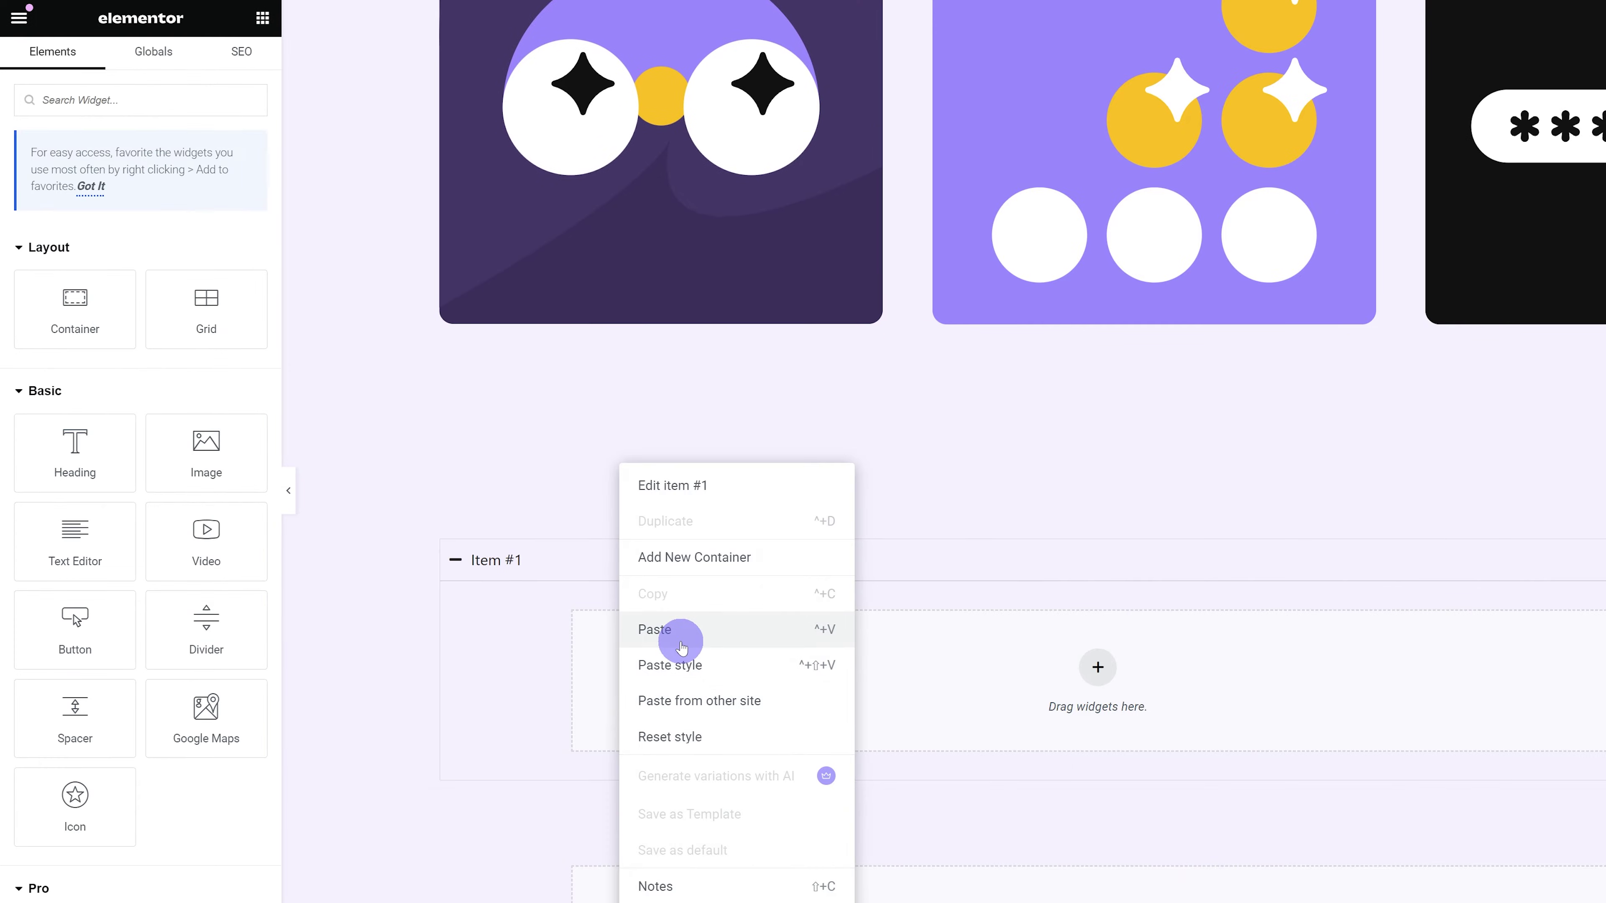
pyautogui.click(680, 634)
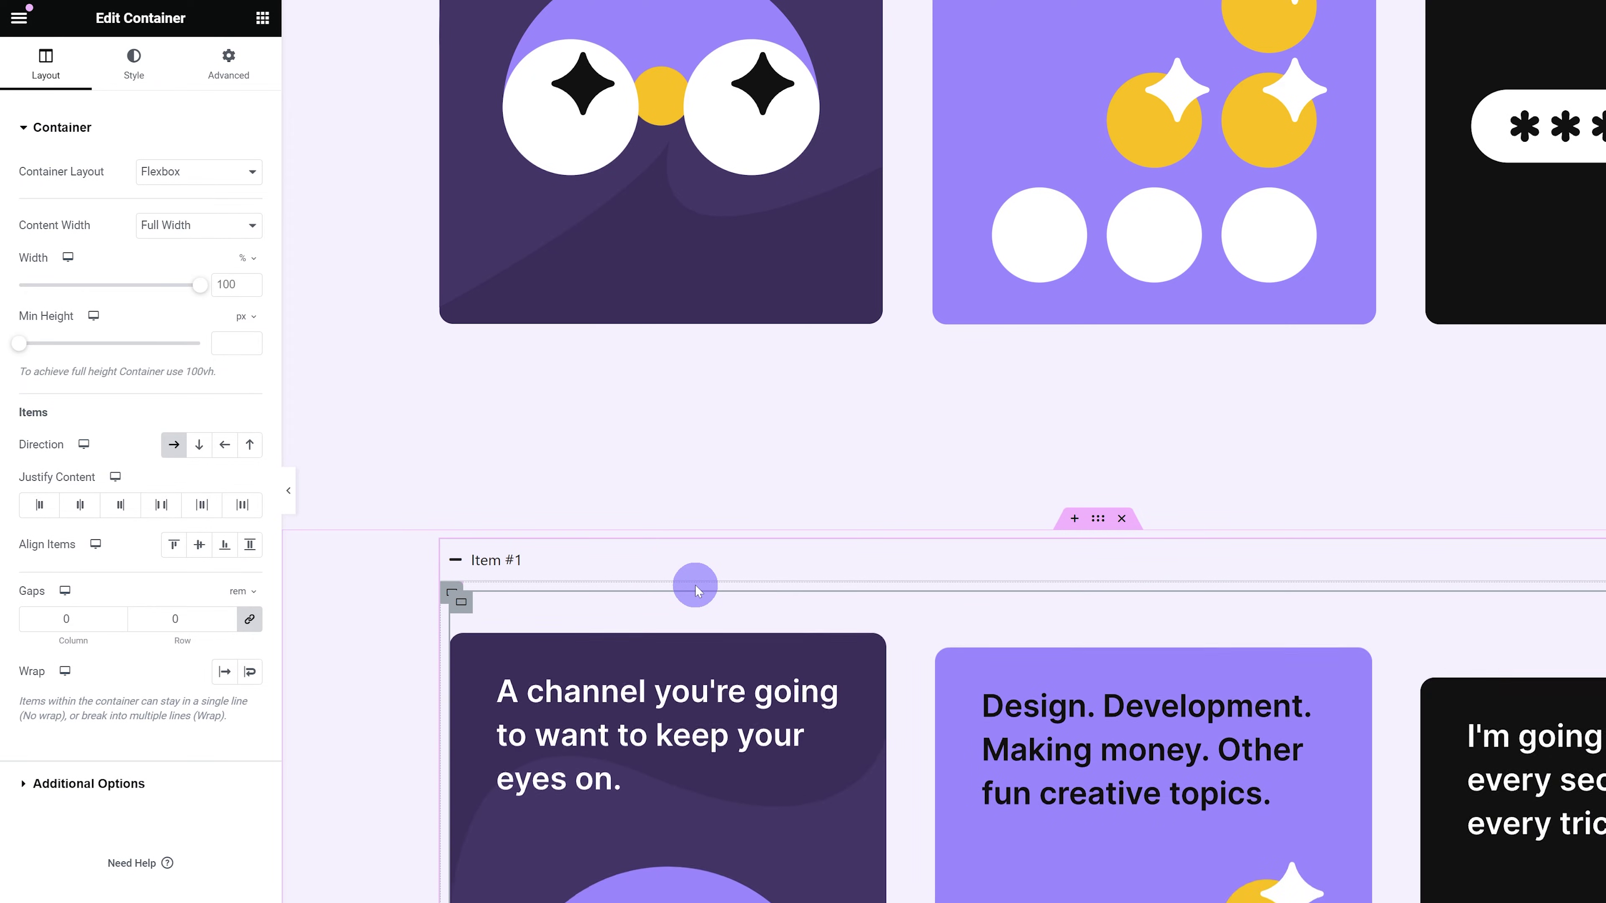
pyautogui.click(695, 585)
pyautogui.scroll(-5, 792, 222)
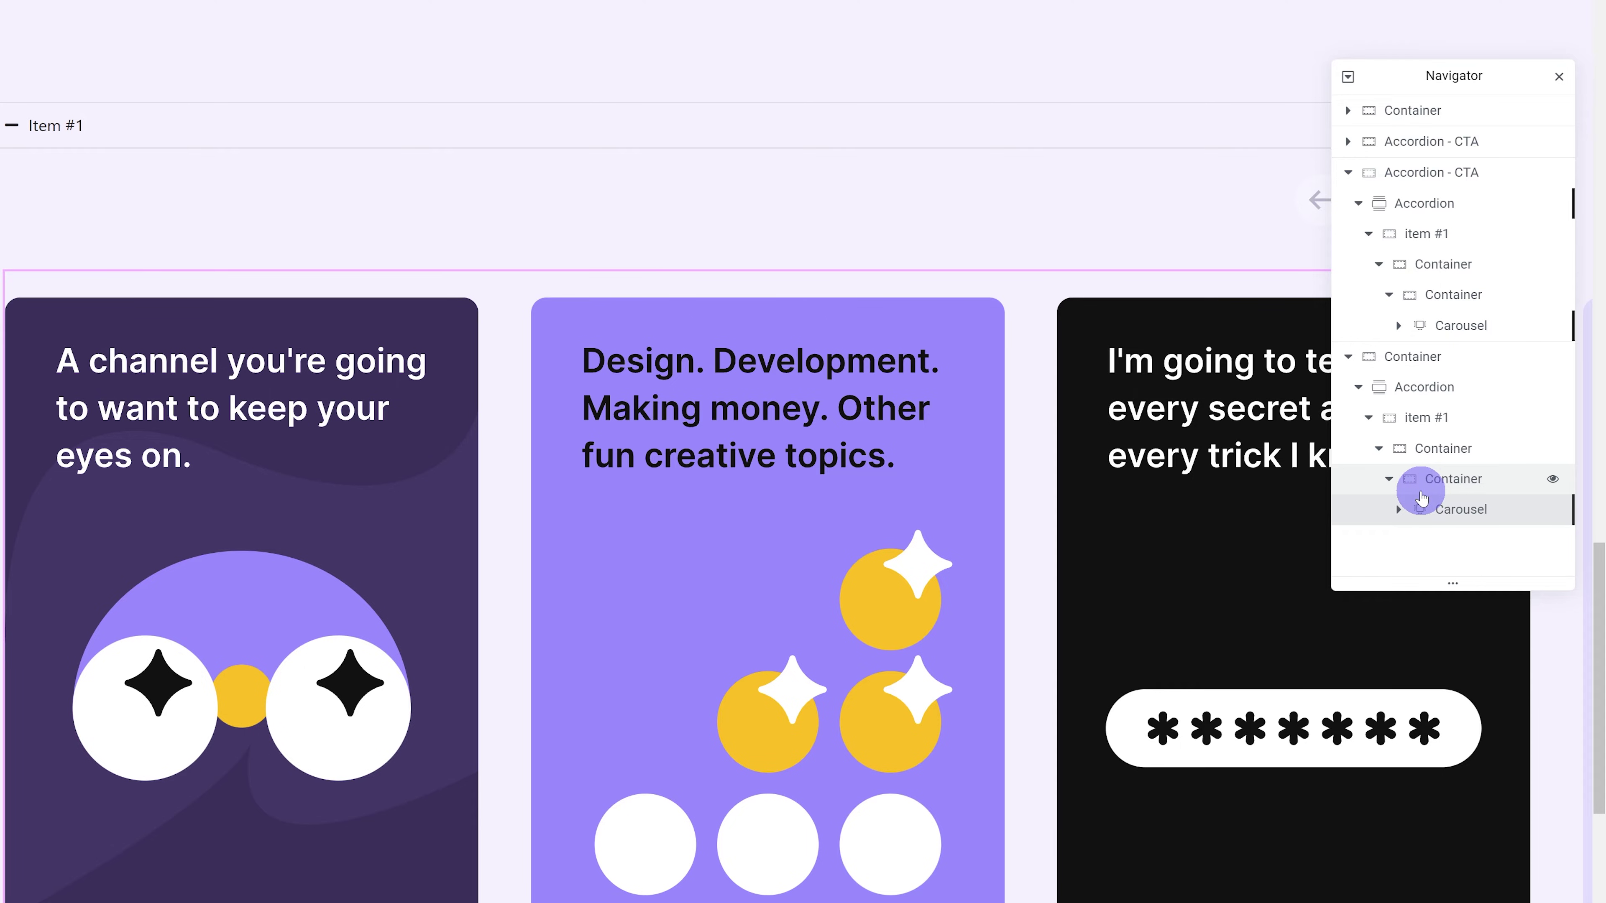
pyautogui.click(1420, 493)
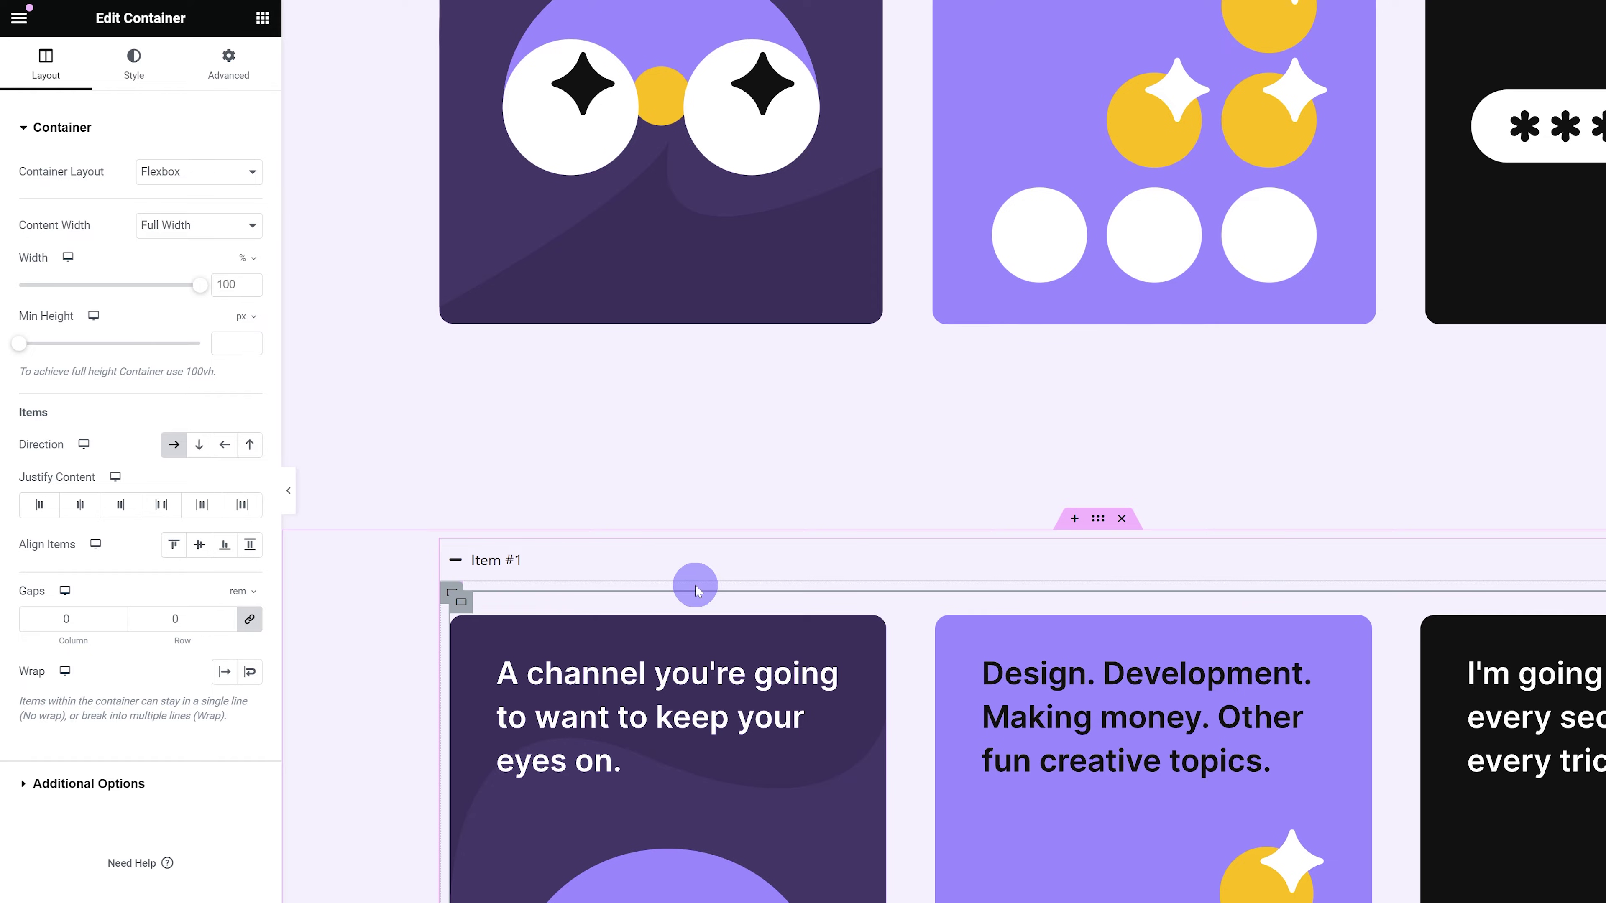
pyautogui.scroll(-5, 694, 585)
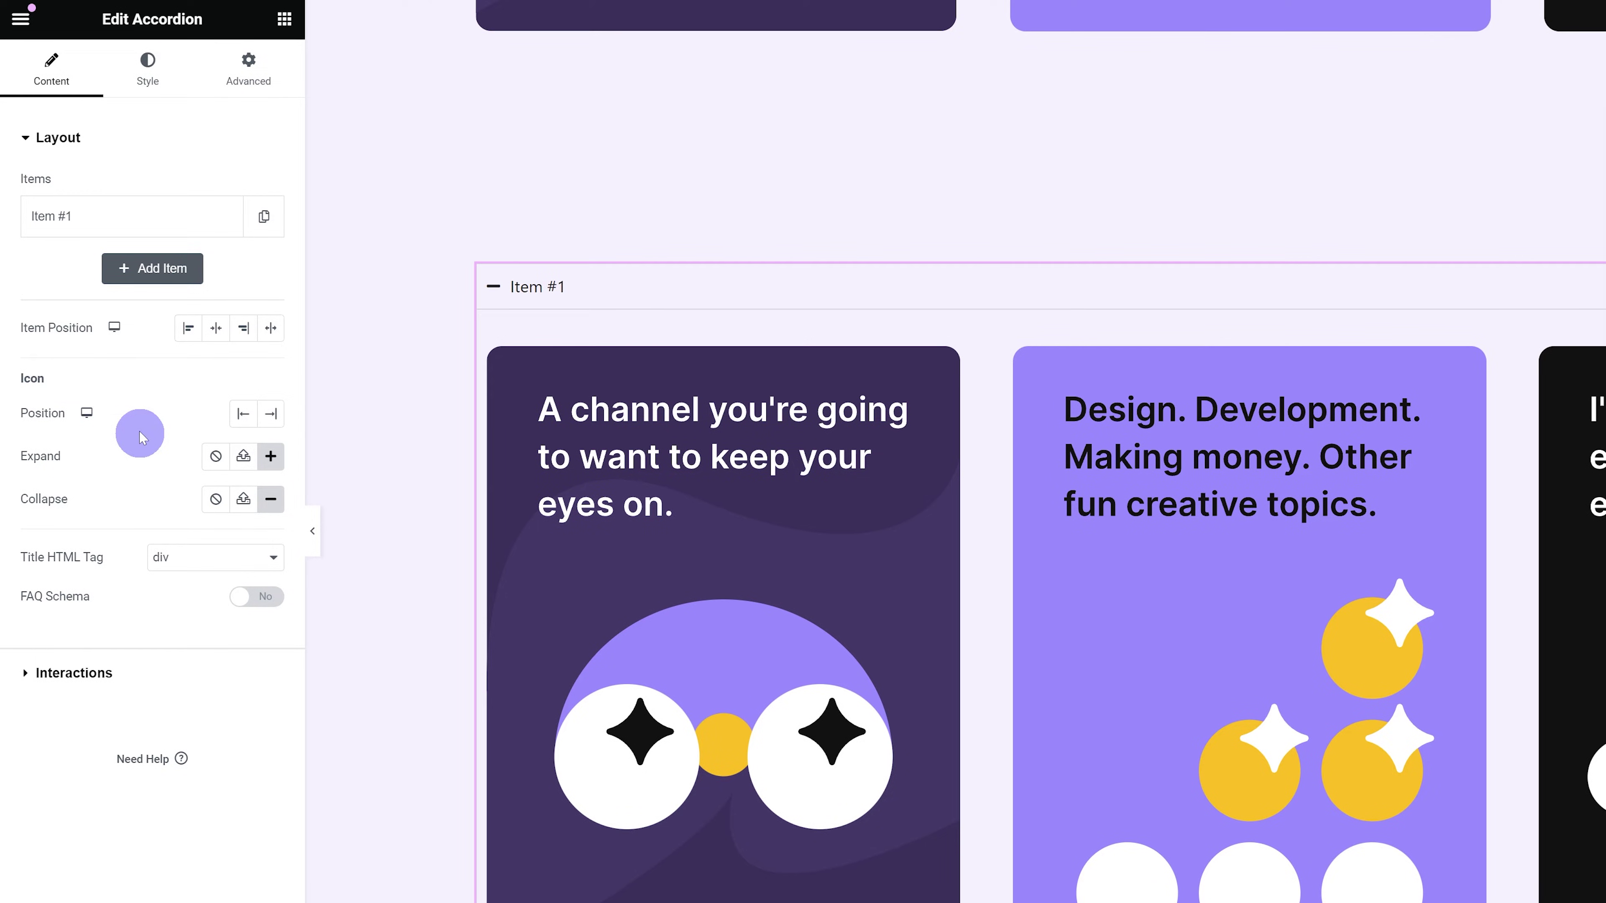
# Step: Set the accordion's Expand icon to None and its Default State to All collapsed
pyautogui.click(216, 457)
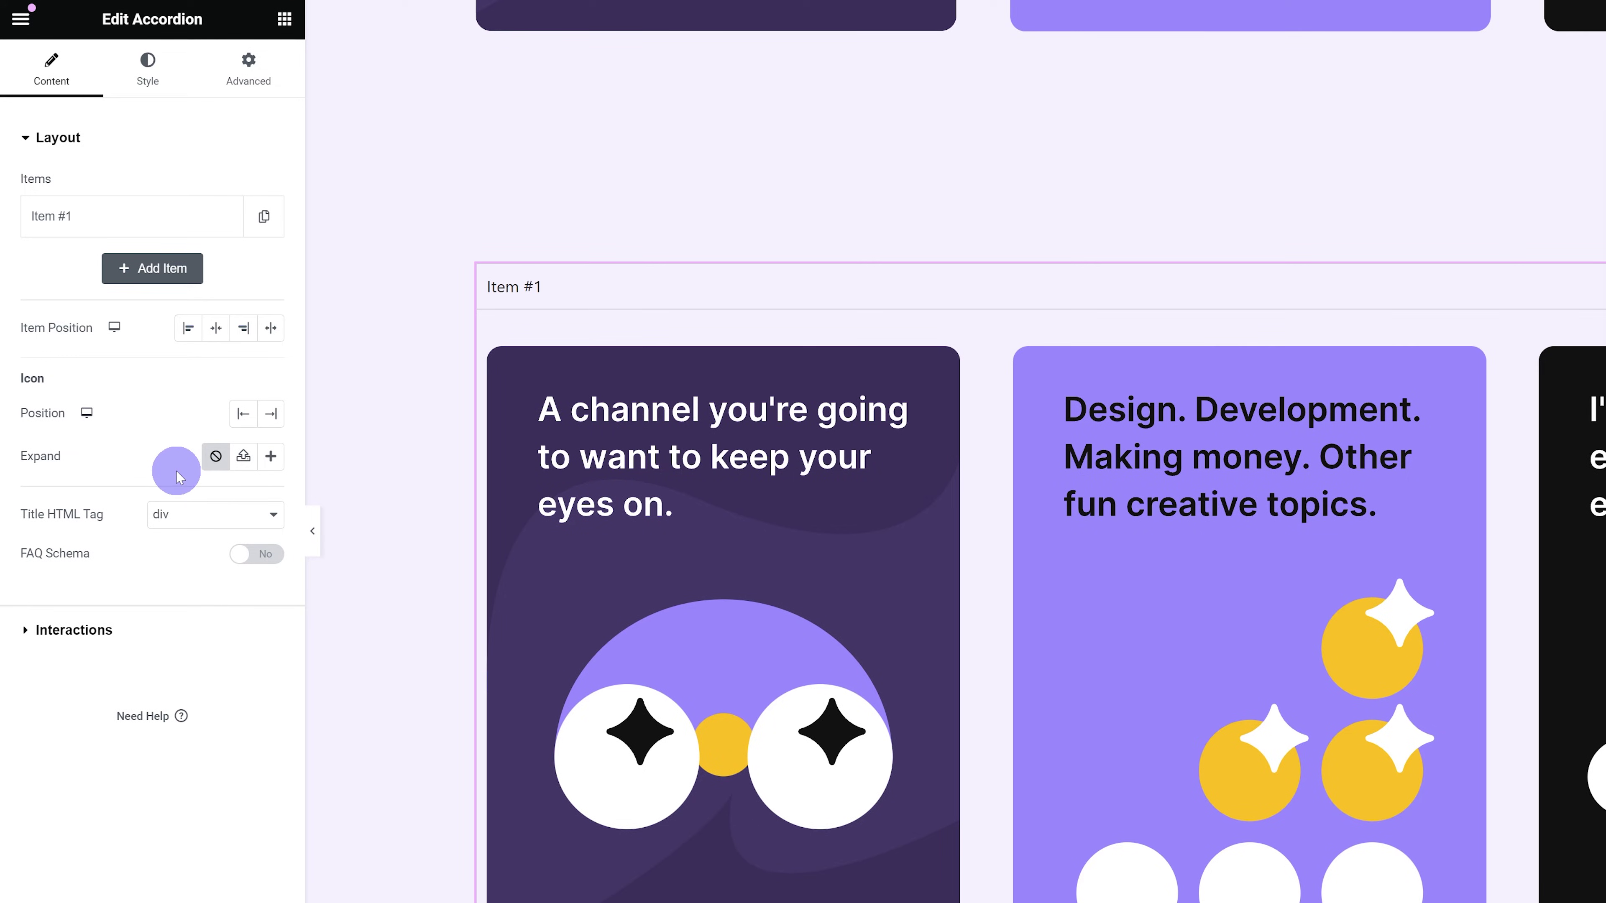
pyautogui.click(119, 628)
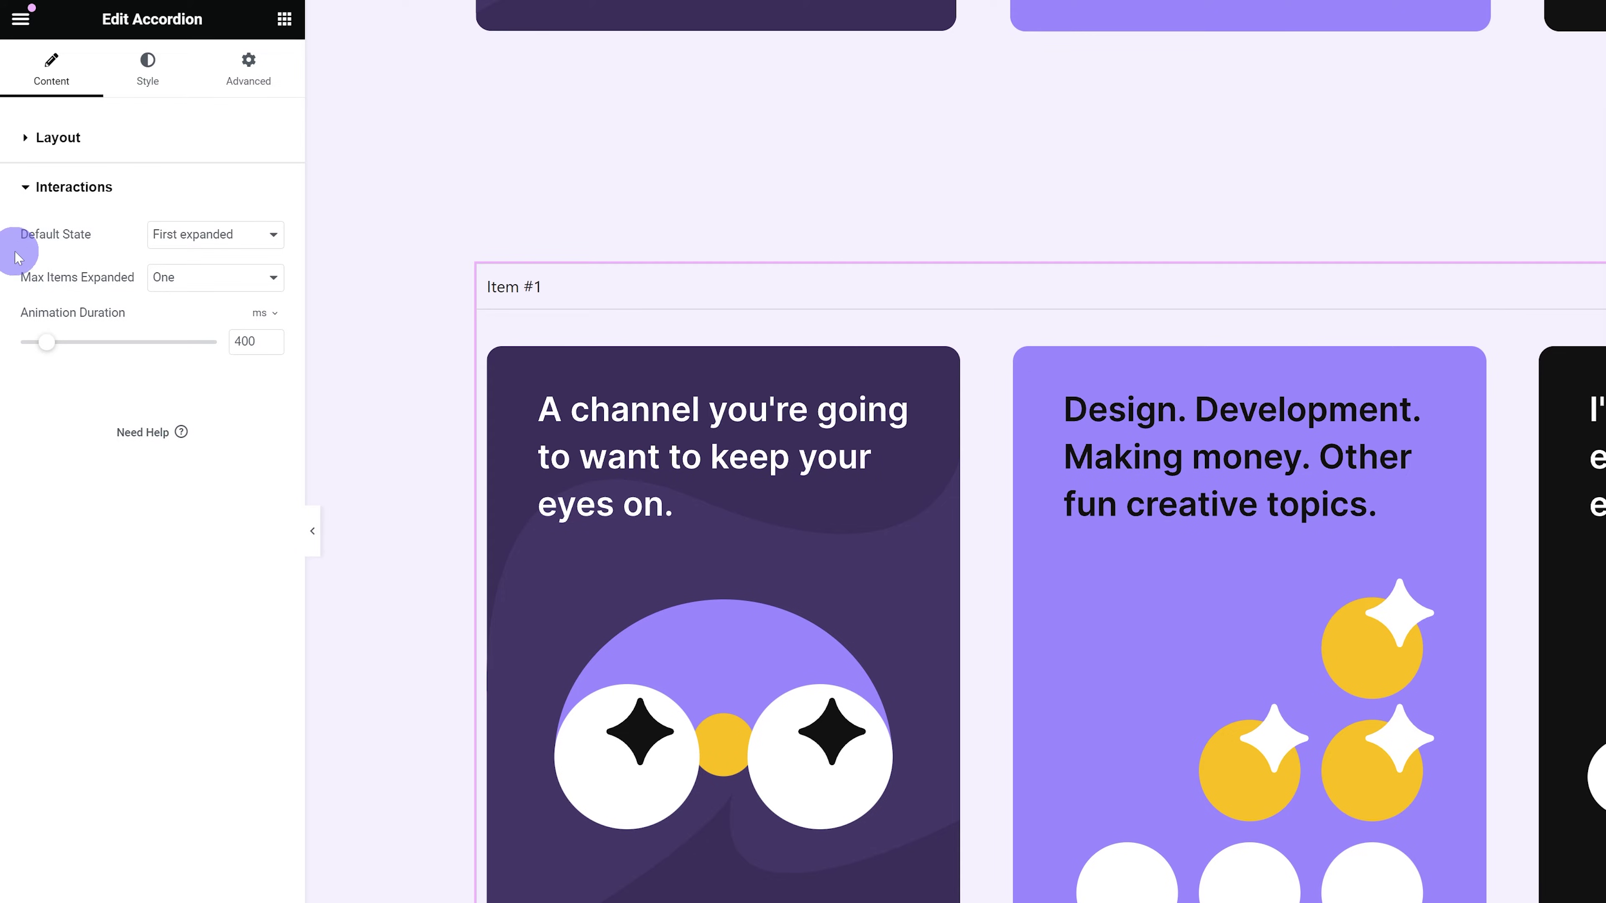
pyautogui.click(168, 236)
pyautogui.click(184, 267)
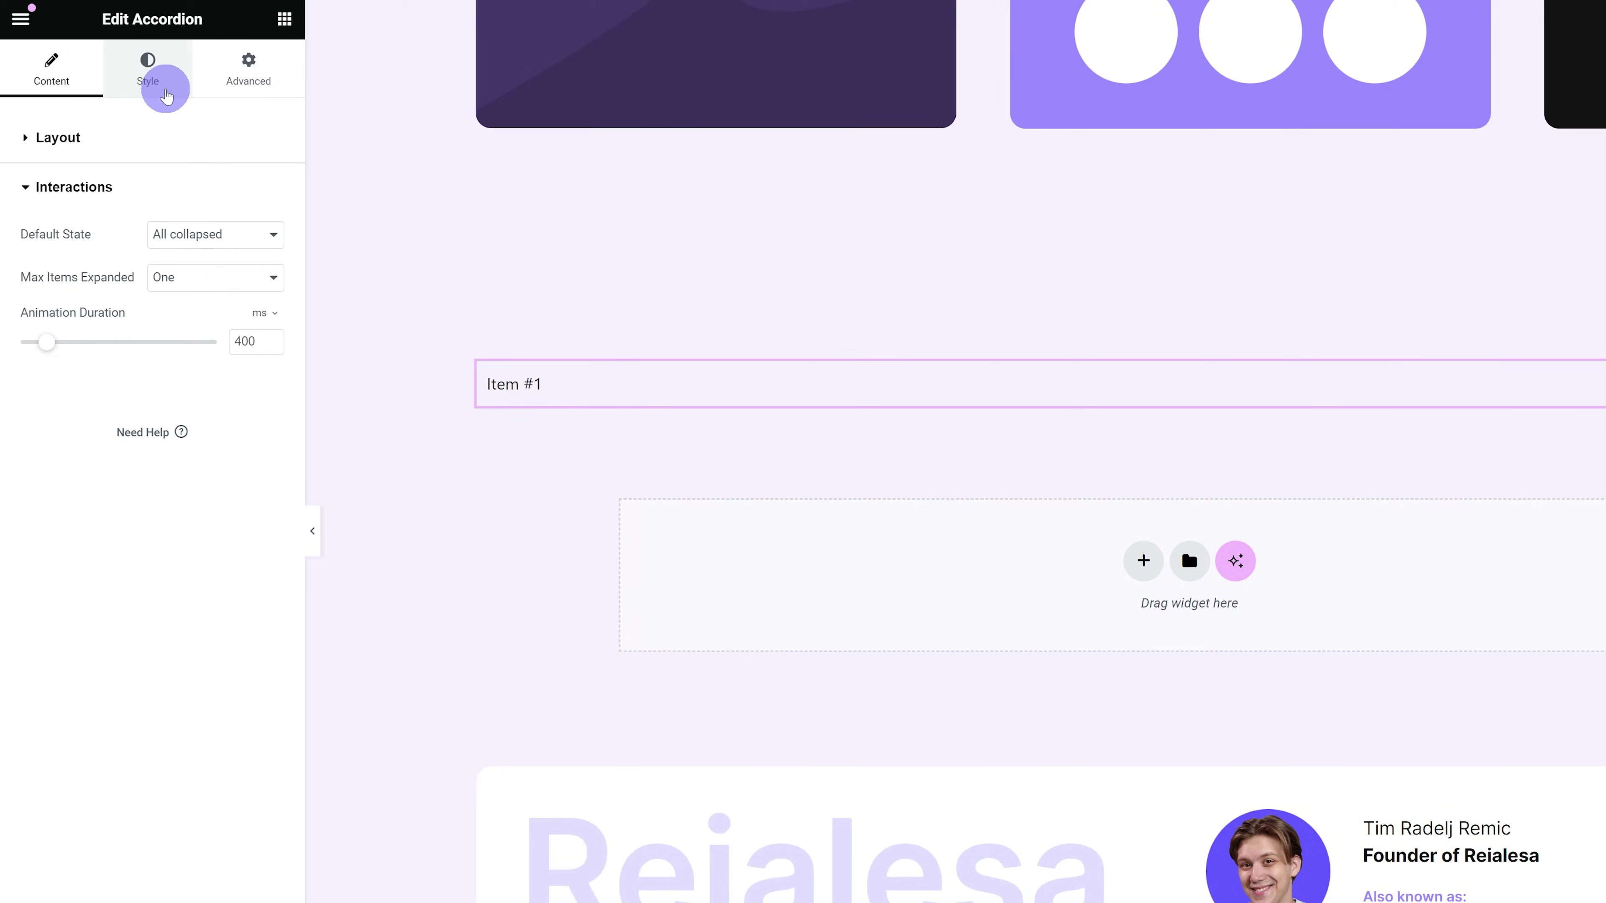
# Step: Apply the Primary global font to the accordion's header title typography
pyautogui.click(165, 95)
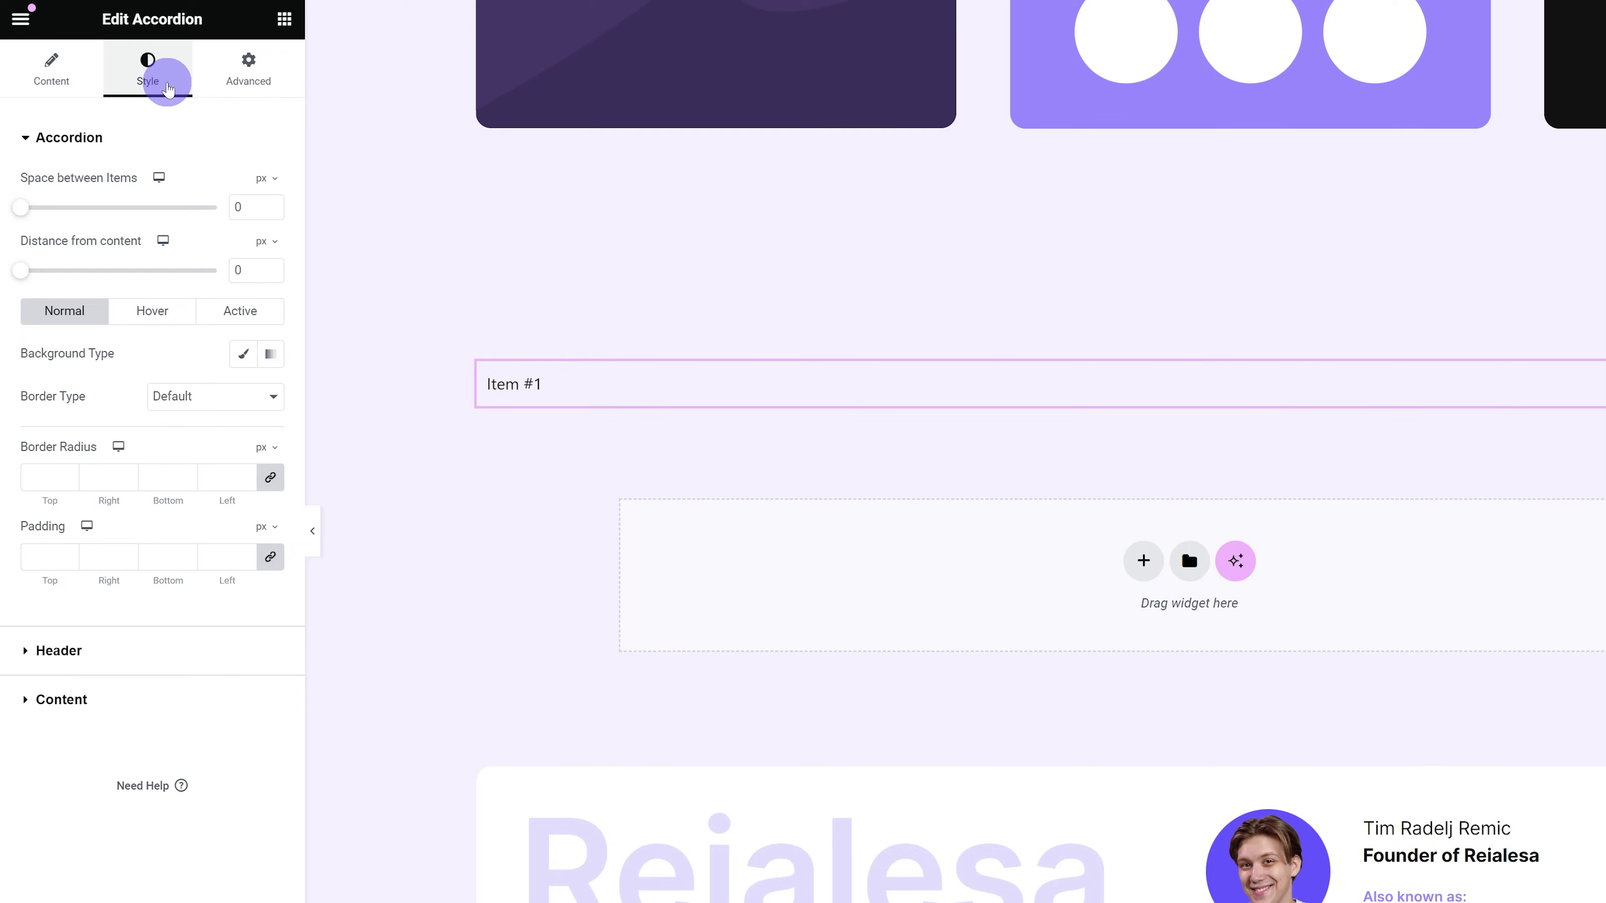
pyautogui.click(133, 634)
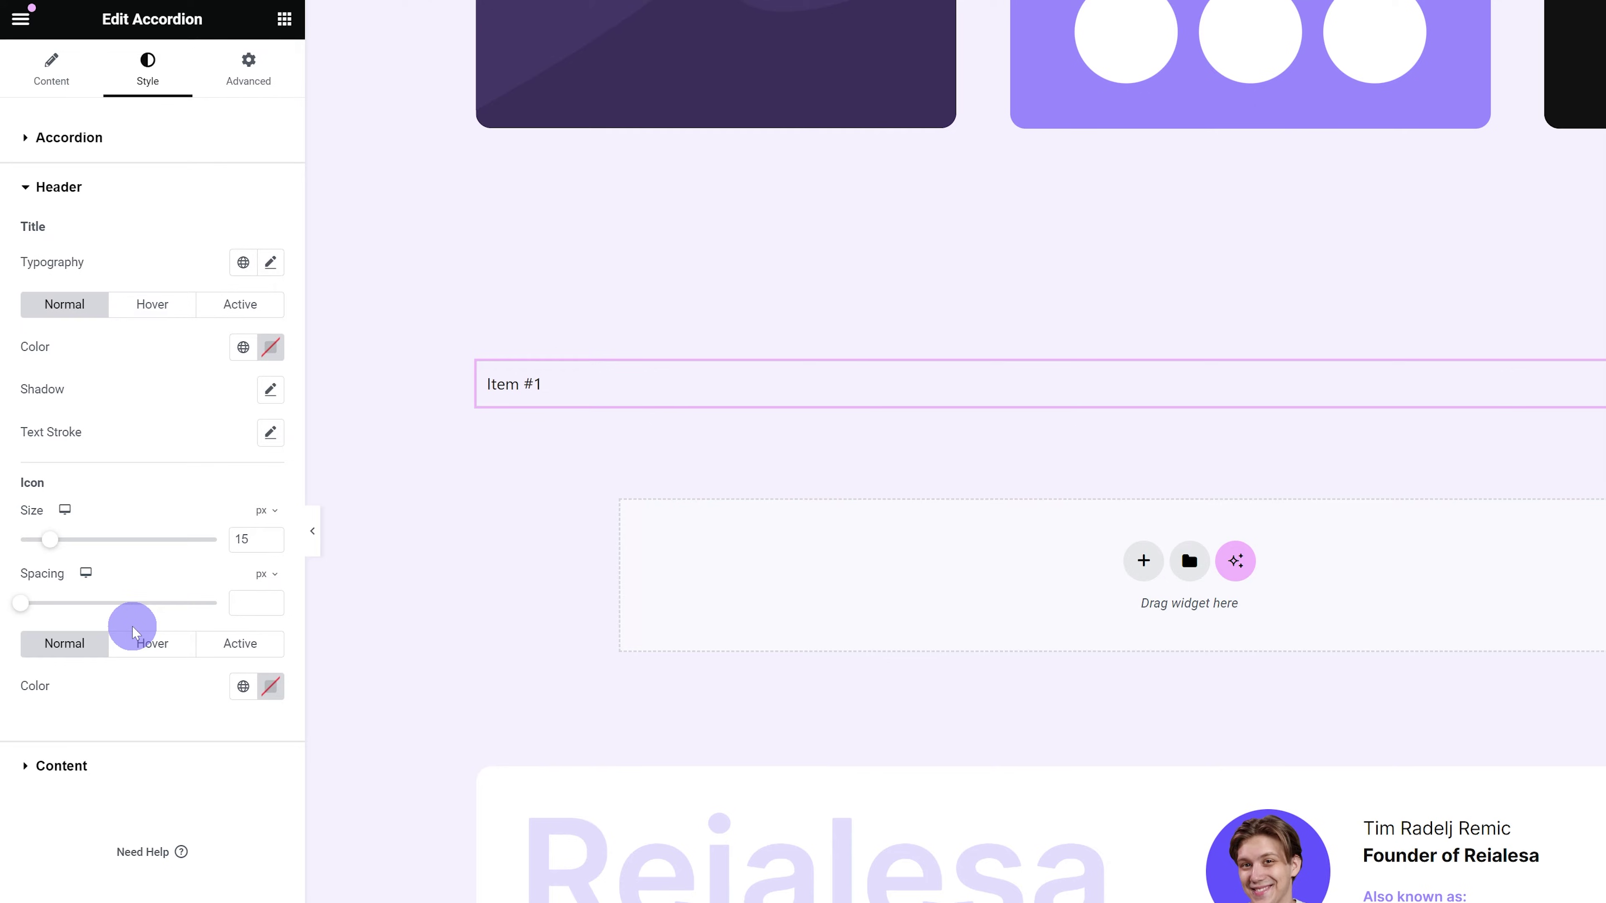
pyautogui.click(132, 766)
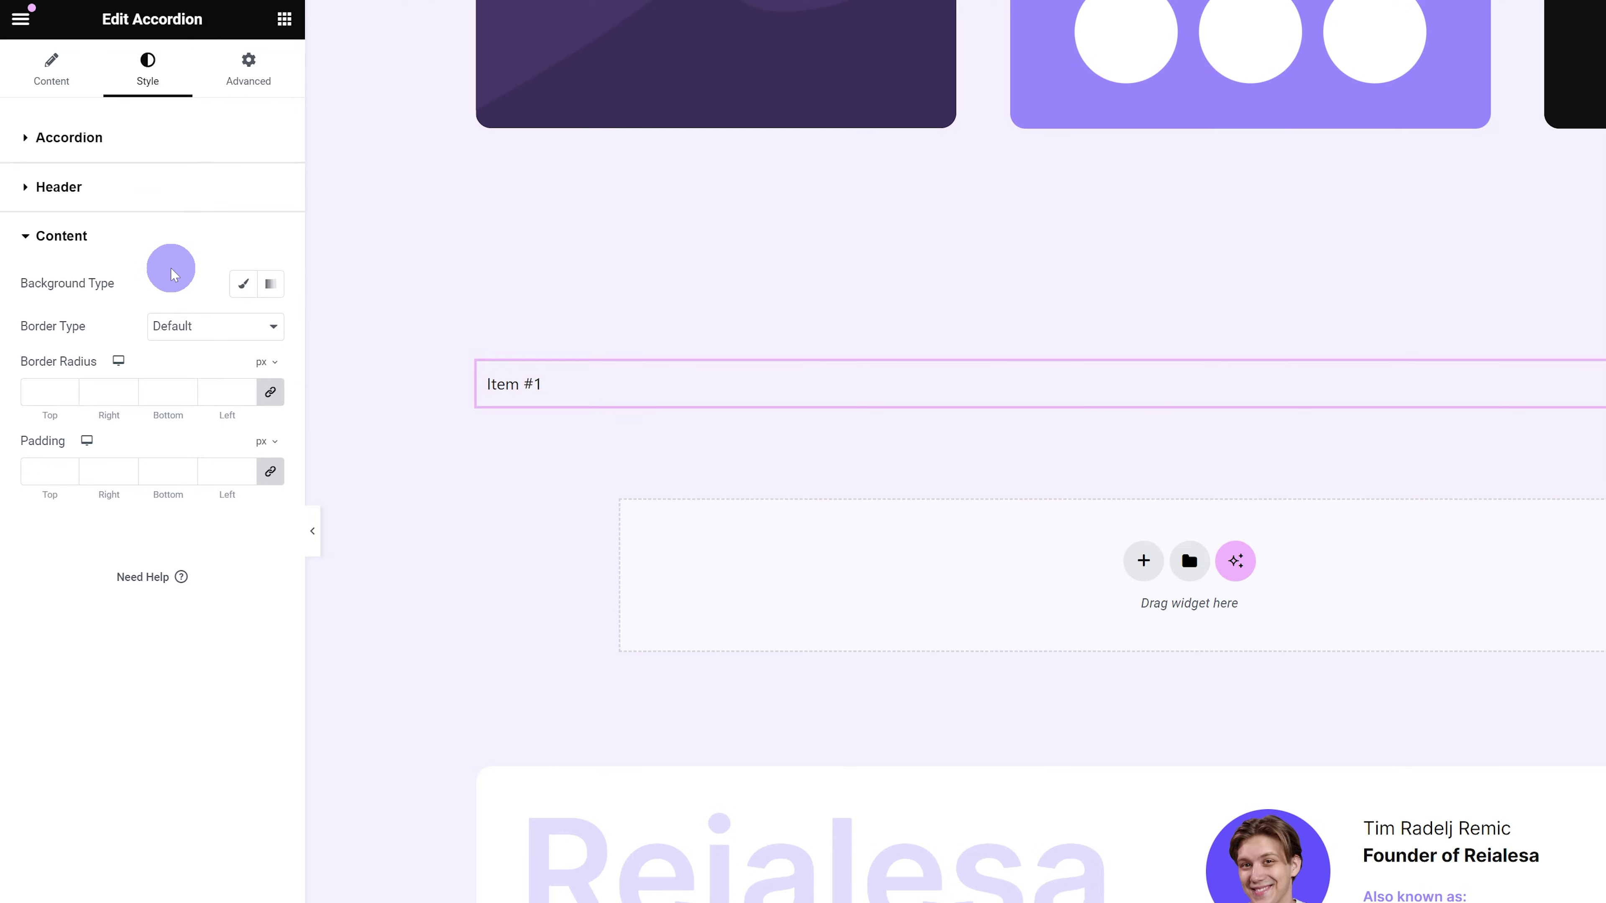
pyautogui.click(135, 201)
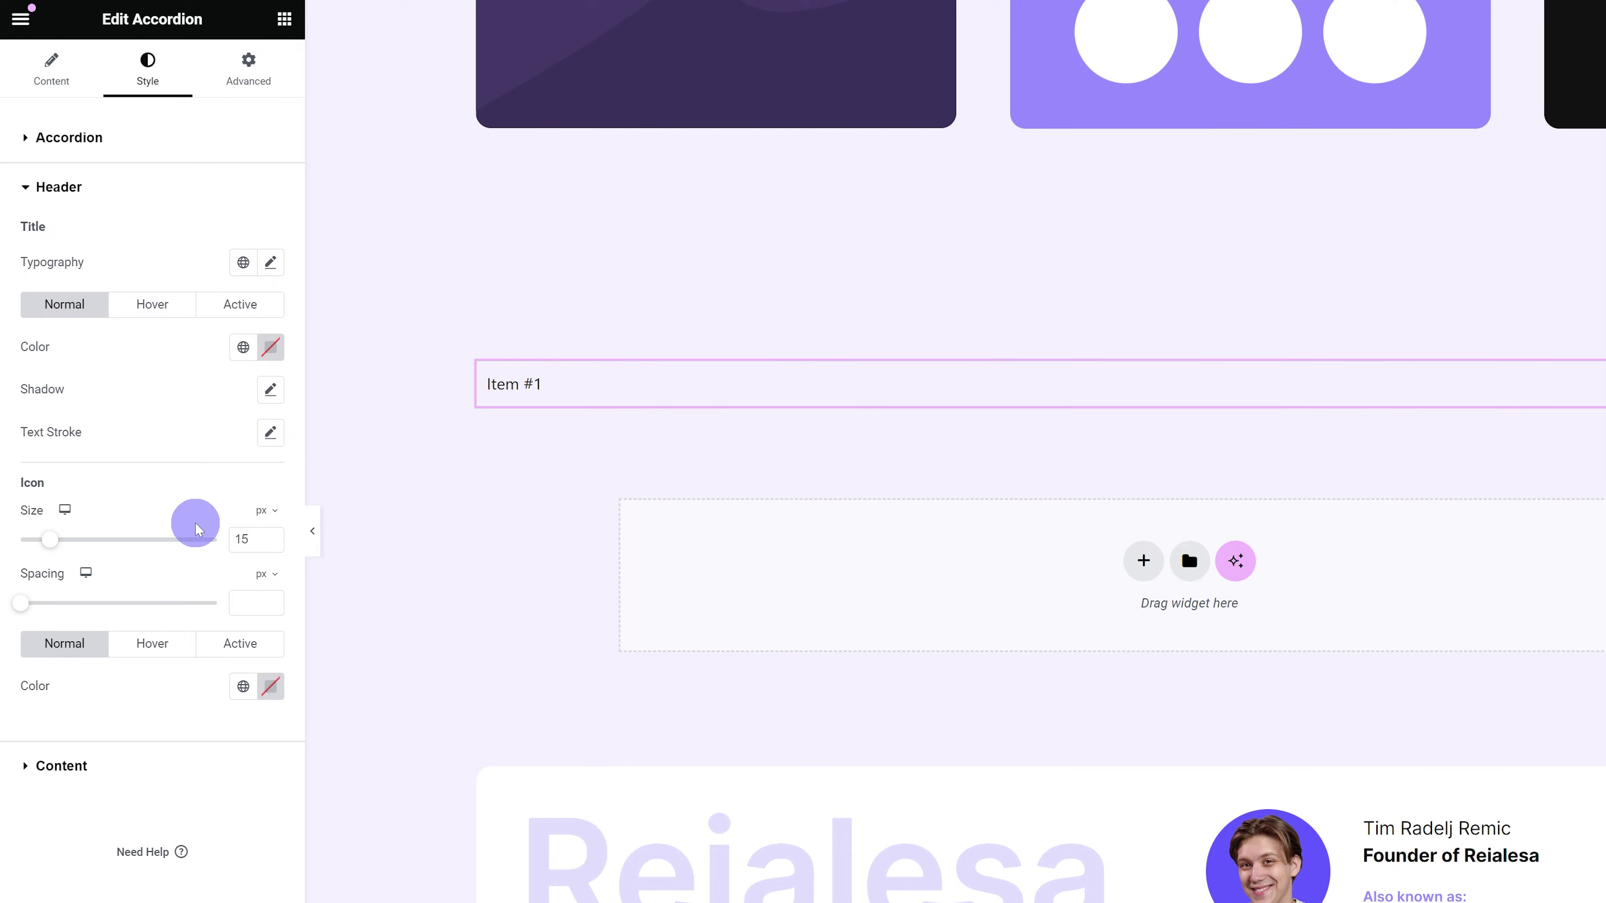
pyautogui.click(243, 262)
pyautogui.click(190, 373)
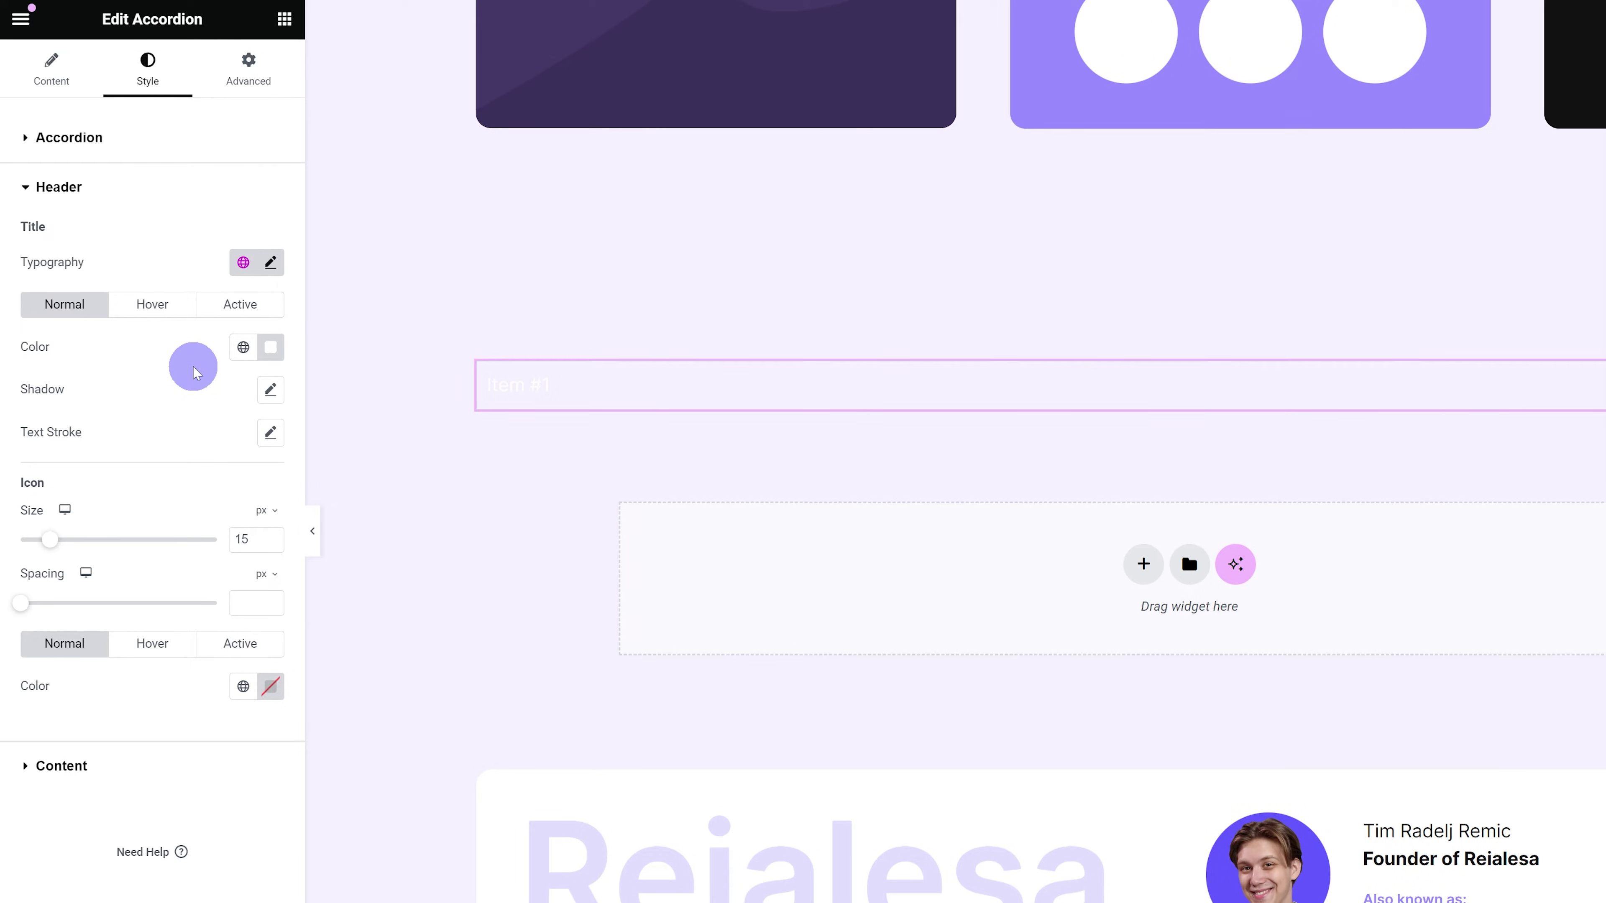
# Step: Set the accordion title's normal colour to the global White
pyautogui.click(243, 347)
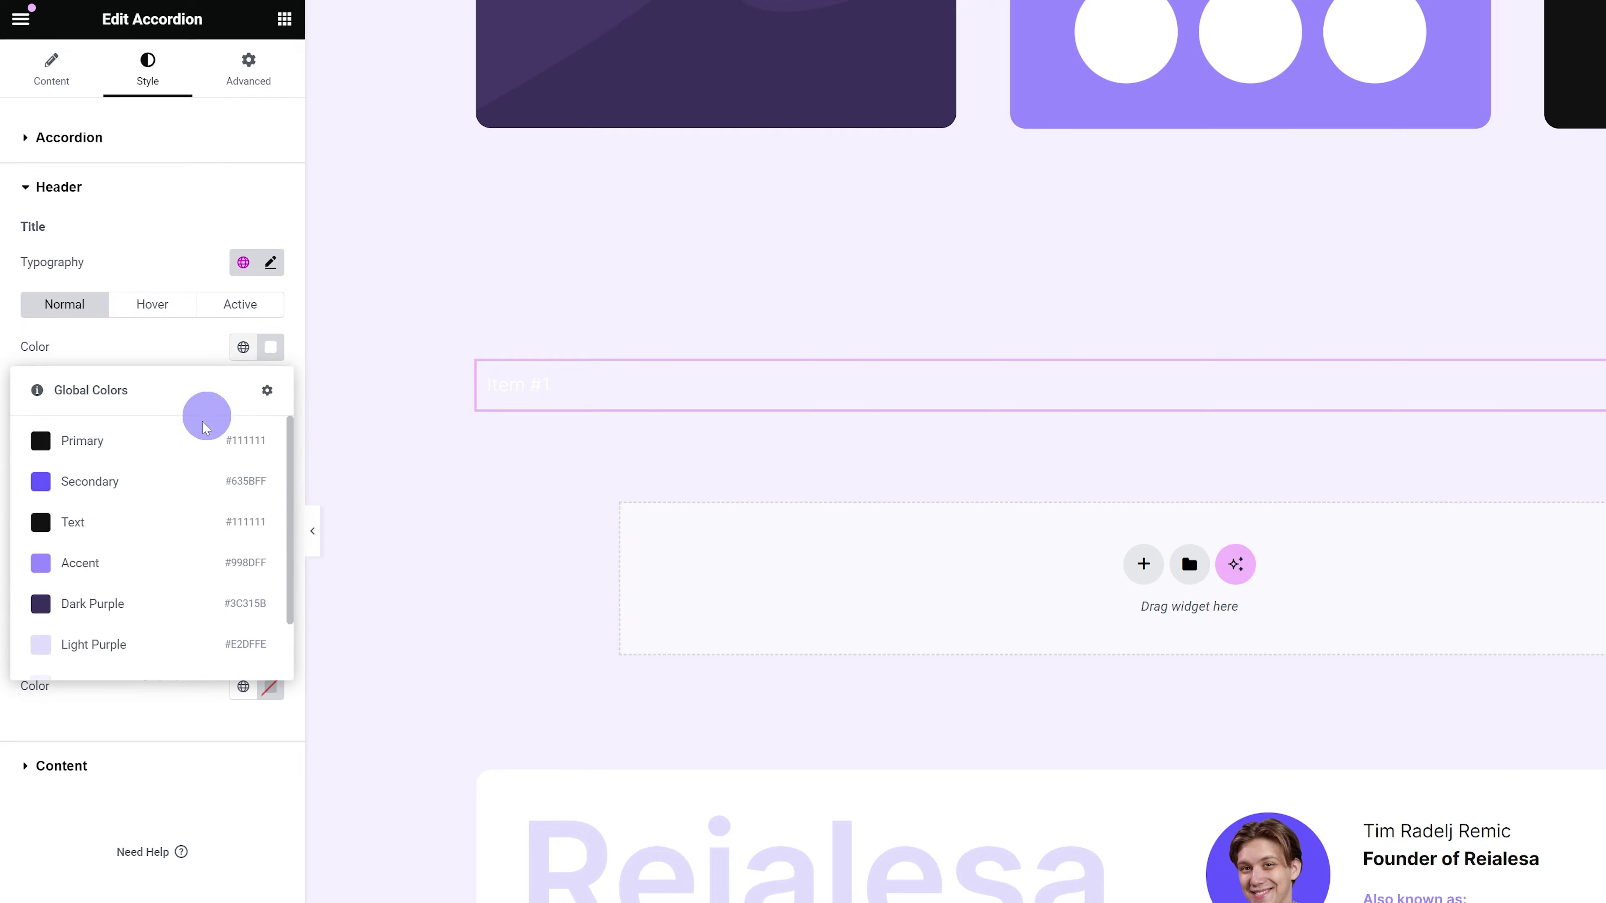
pyautogui.scroll(-1, 132, 635)
pyautogui.scroll(-1, 130, 642)
pyautogui.click(123, 653)
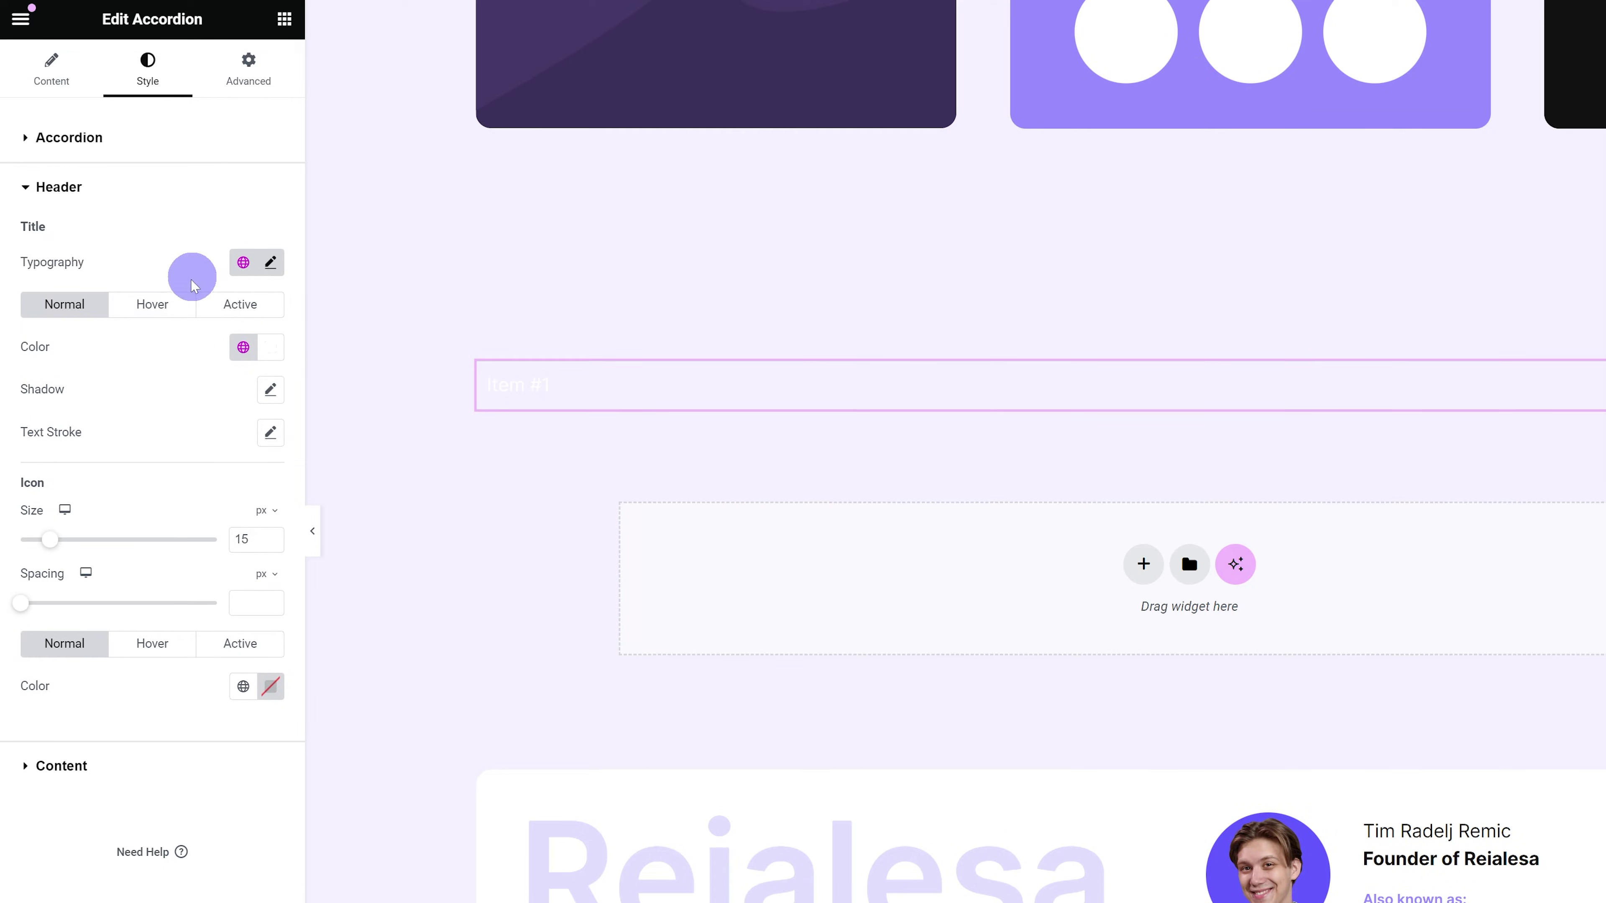
# Step: Make the title Very Light Purple on hover and White when active
pyautogui.click(178, 314)
pyautogui.click(243, 346)
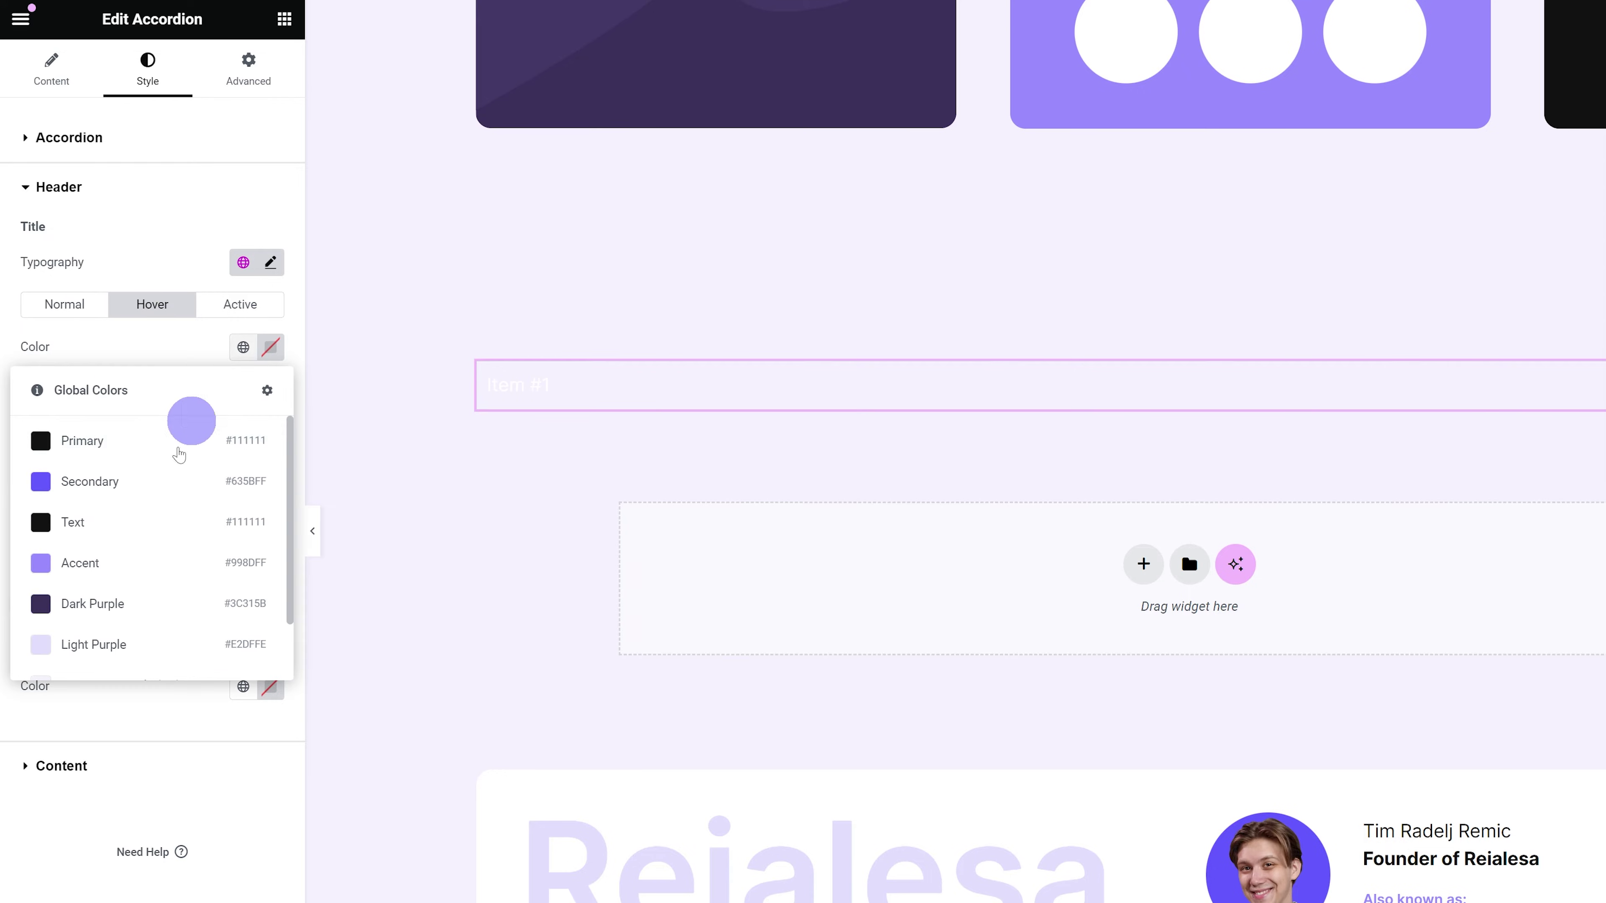
pyautogui.scroll(-1, 133, 620)
pyautogui.click(145, 615)
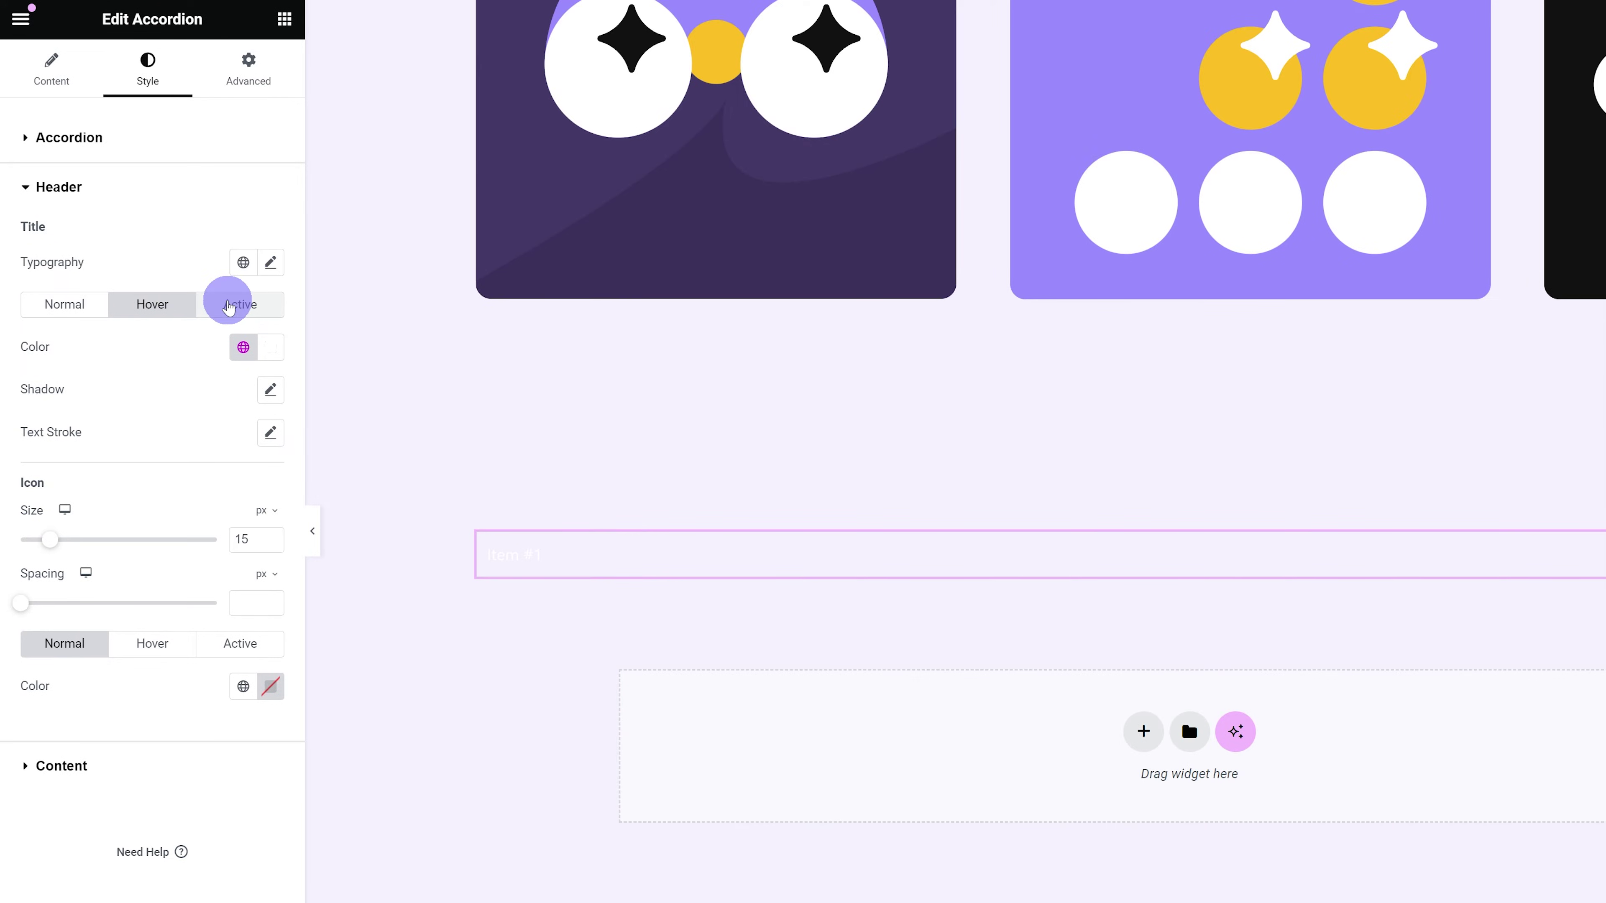
pyautogui.click(228, 308)
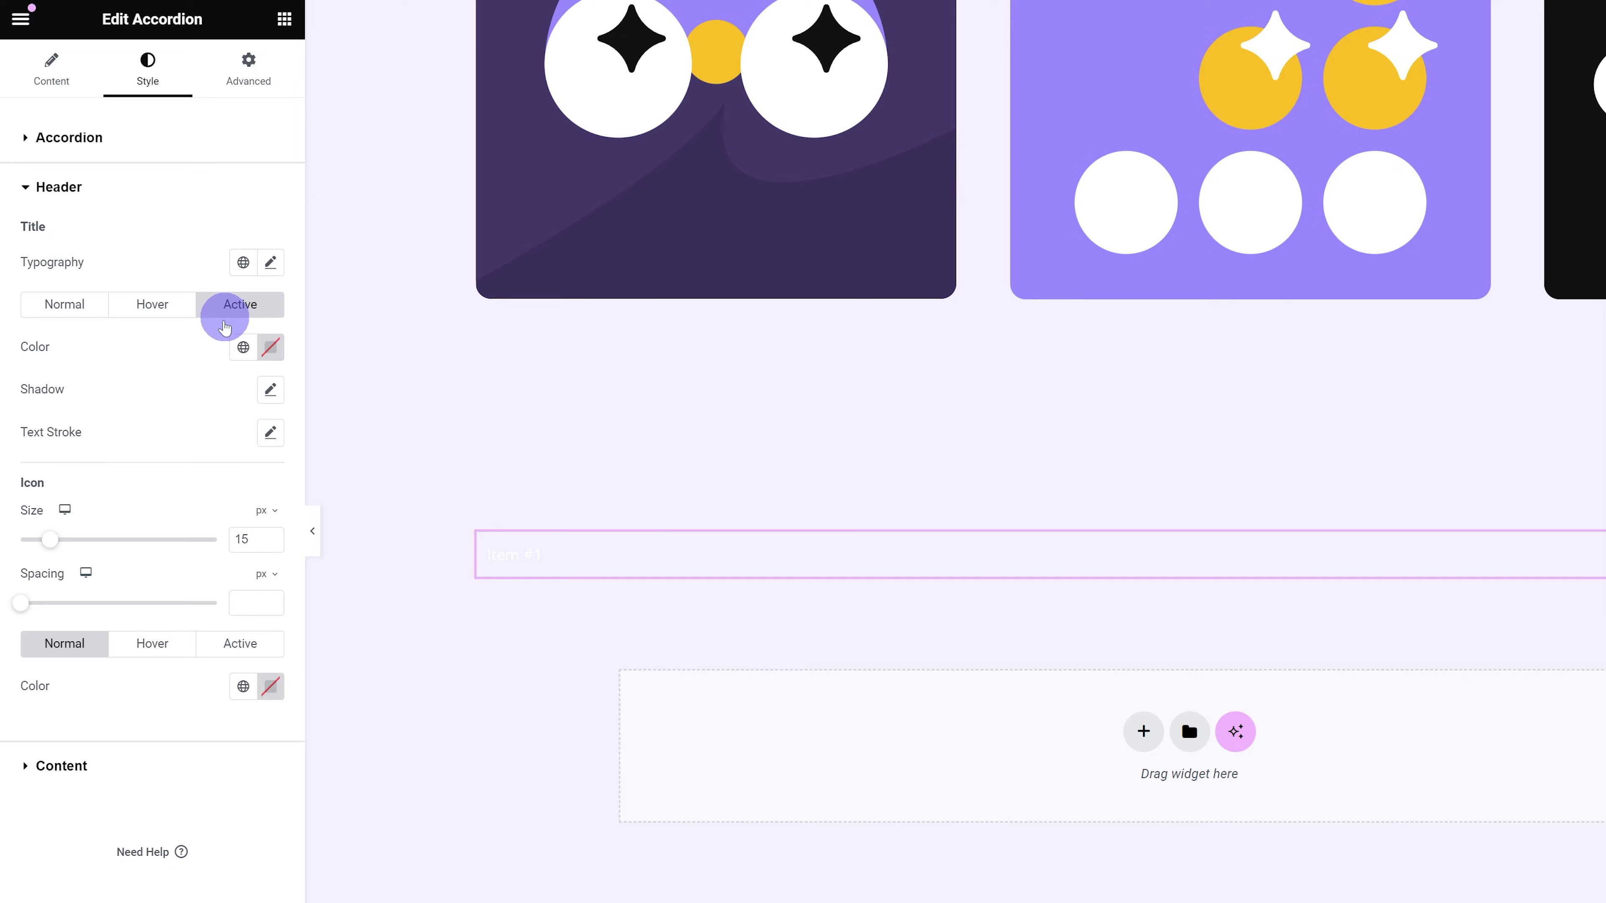
pyautogui.click(240, 349)
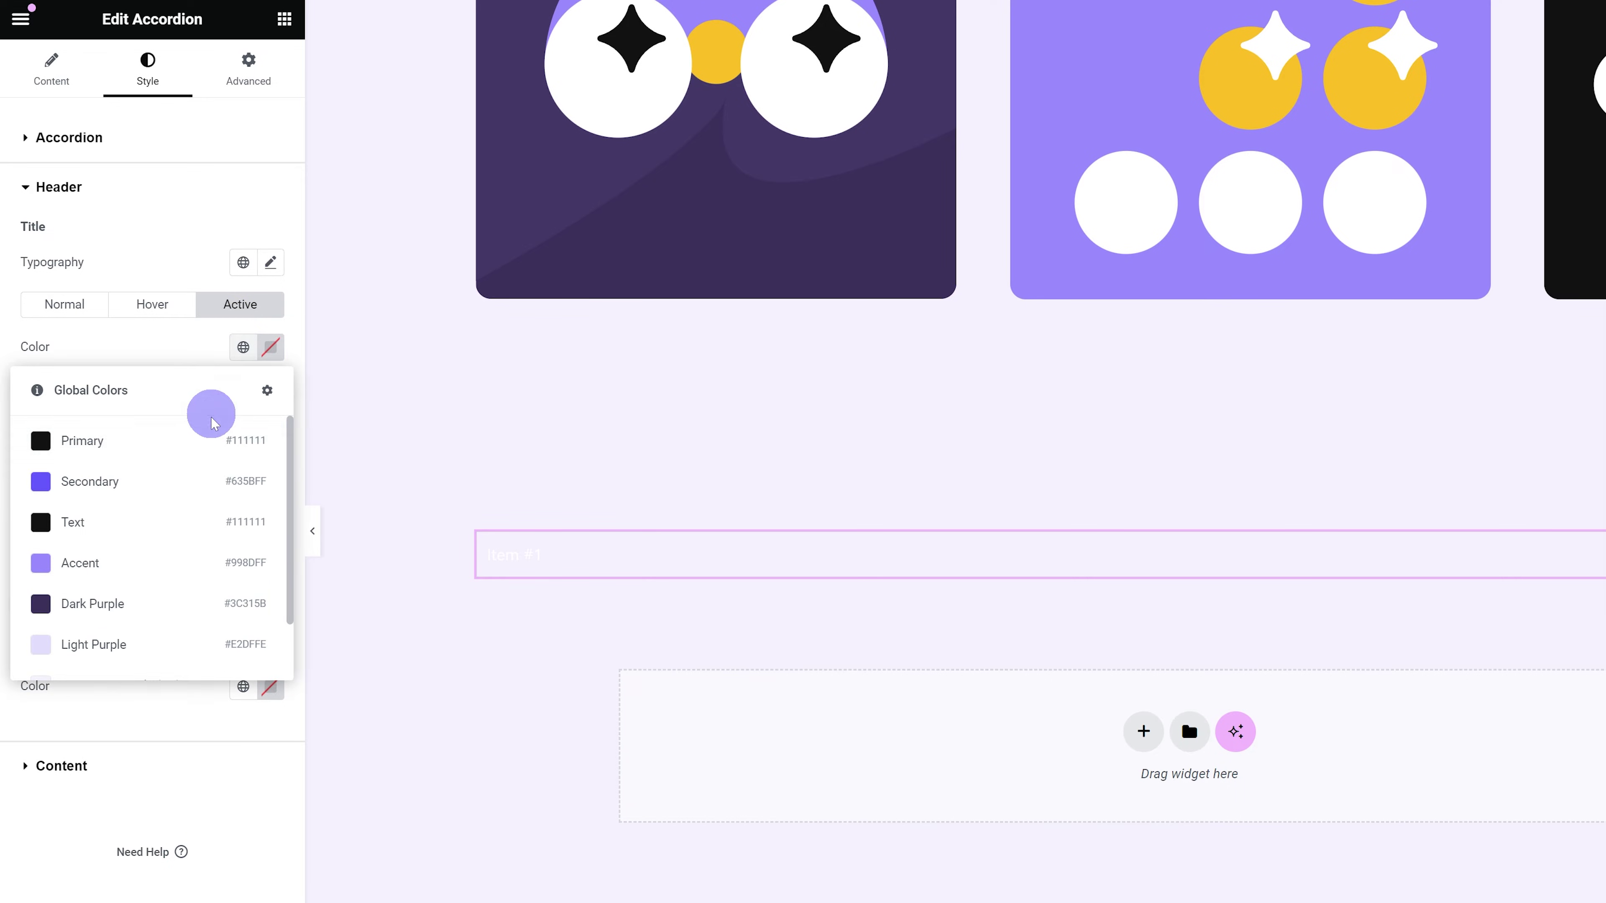
pyautogui.scroll(-2, 136, 613)
pyautogui.click(135, 667)
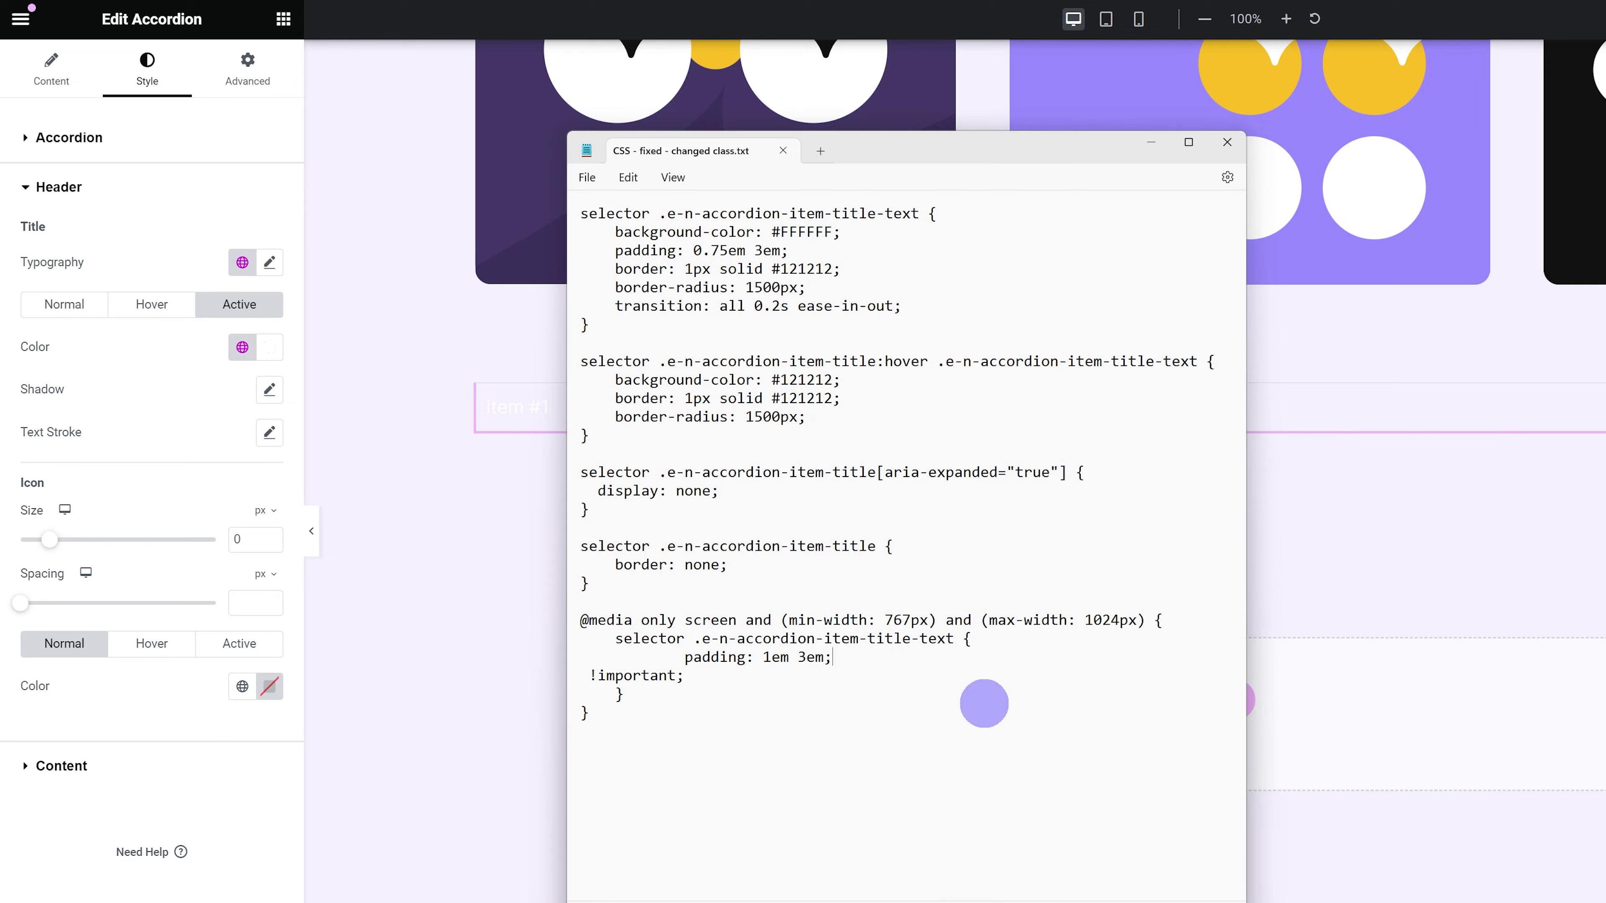
# Step: Select all of the prepared CSS in the text file
pyautogui.hotkey('ctrl', 'a')
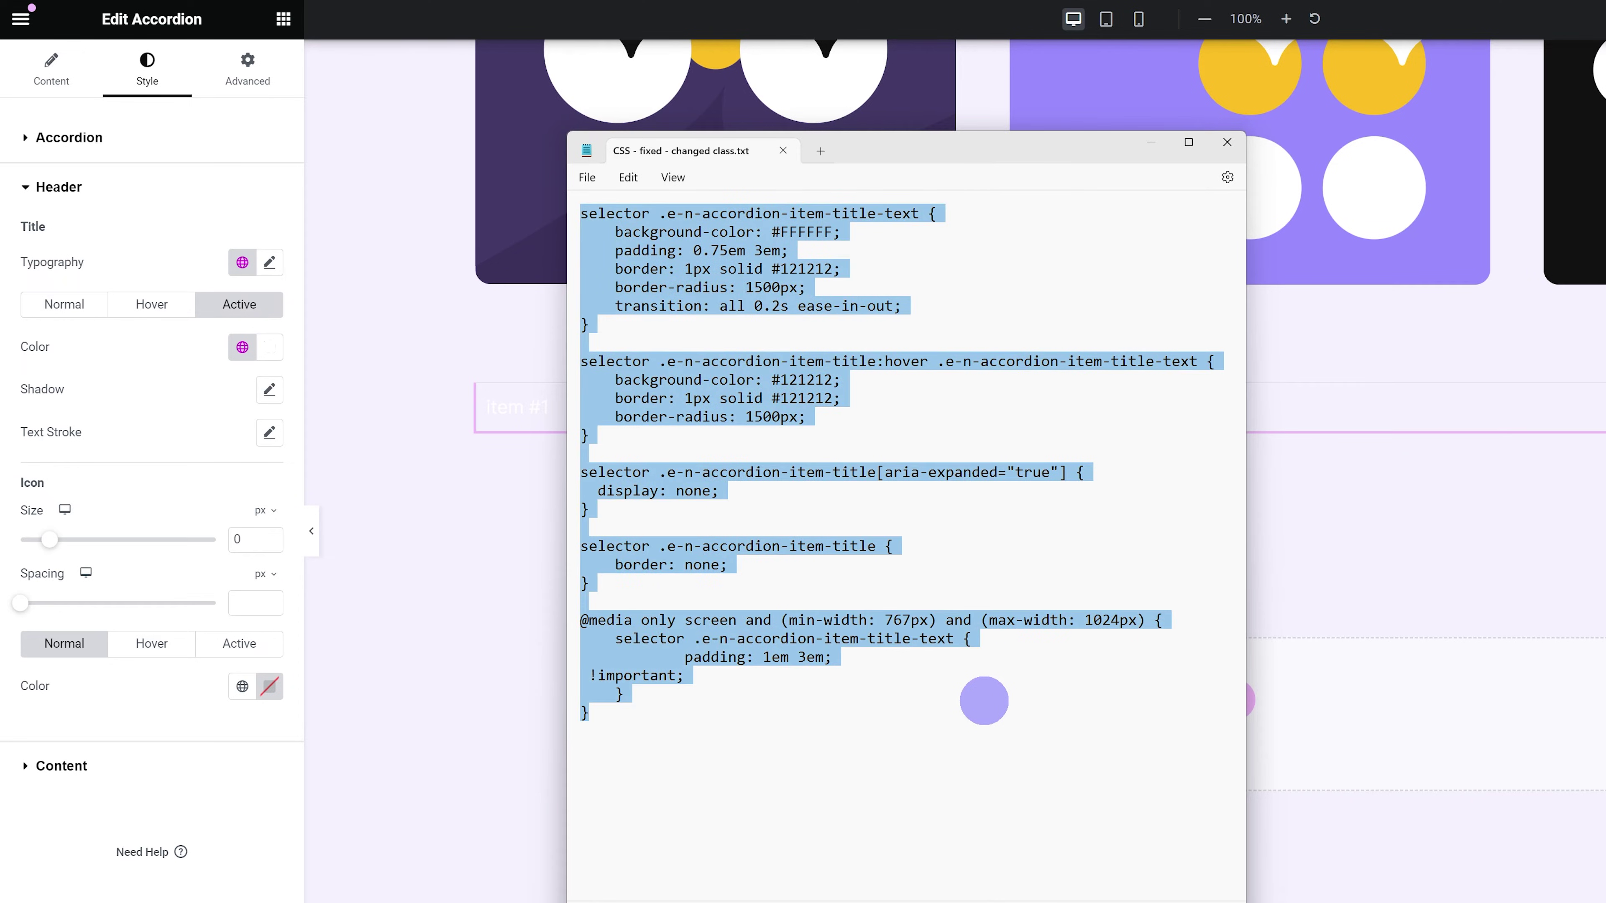
pyautogui.click(247, 69)
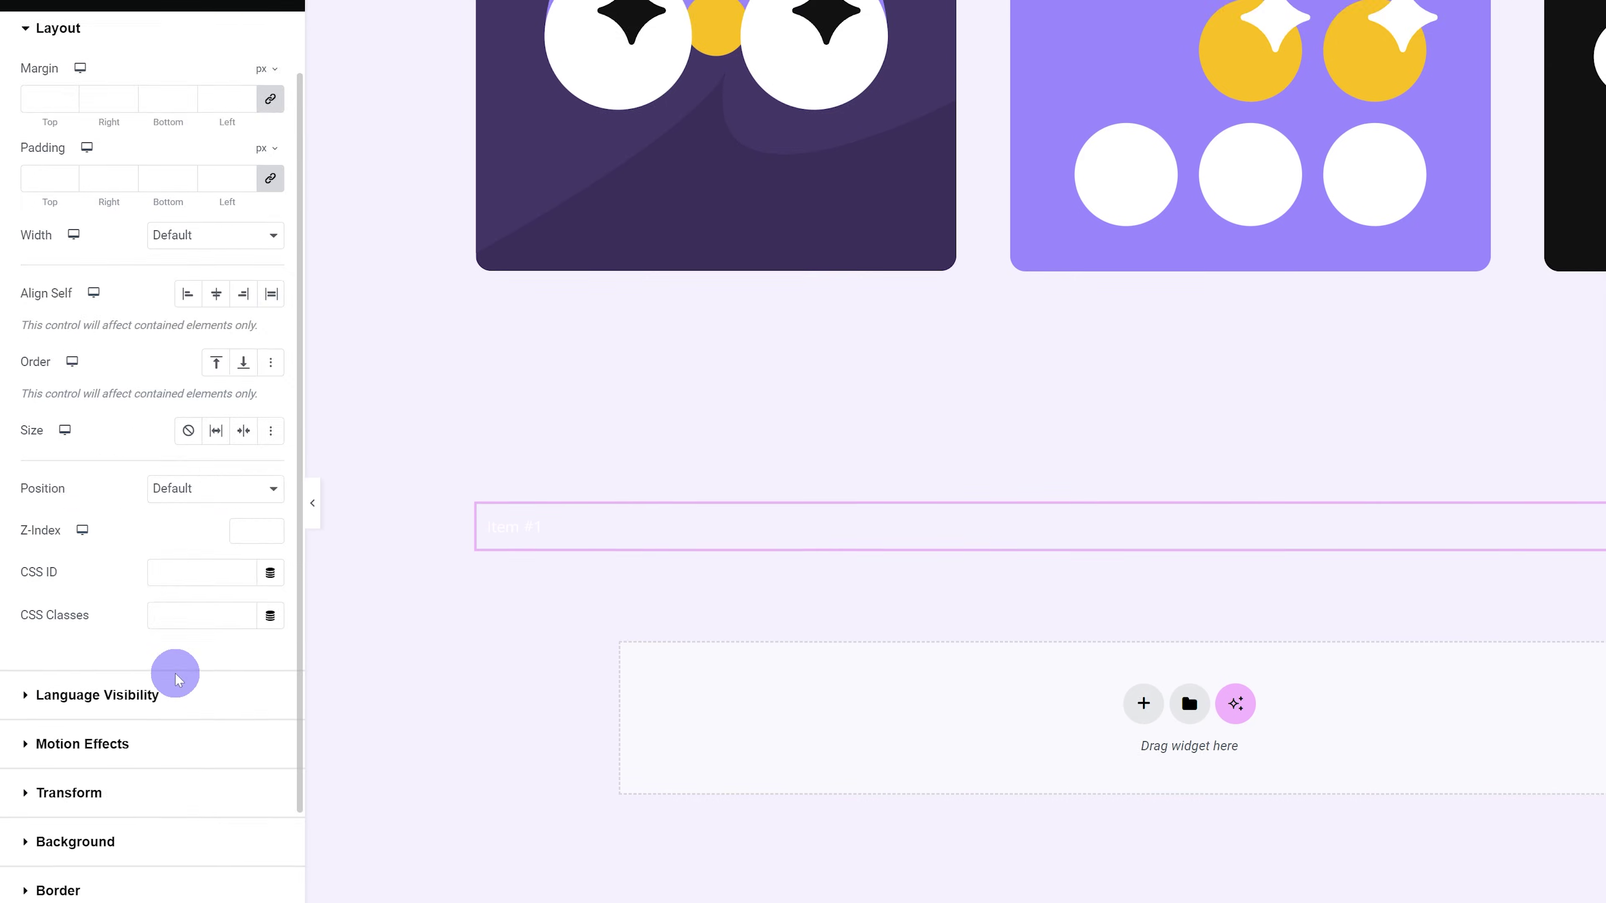
pyautogui.scroll(-5, 177, 677)
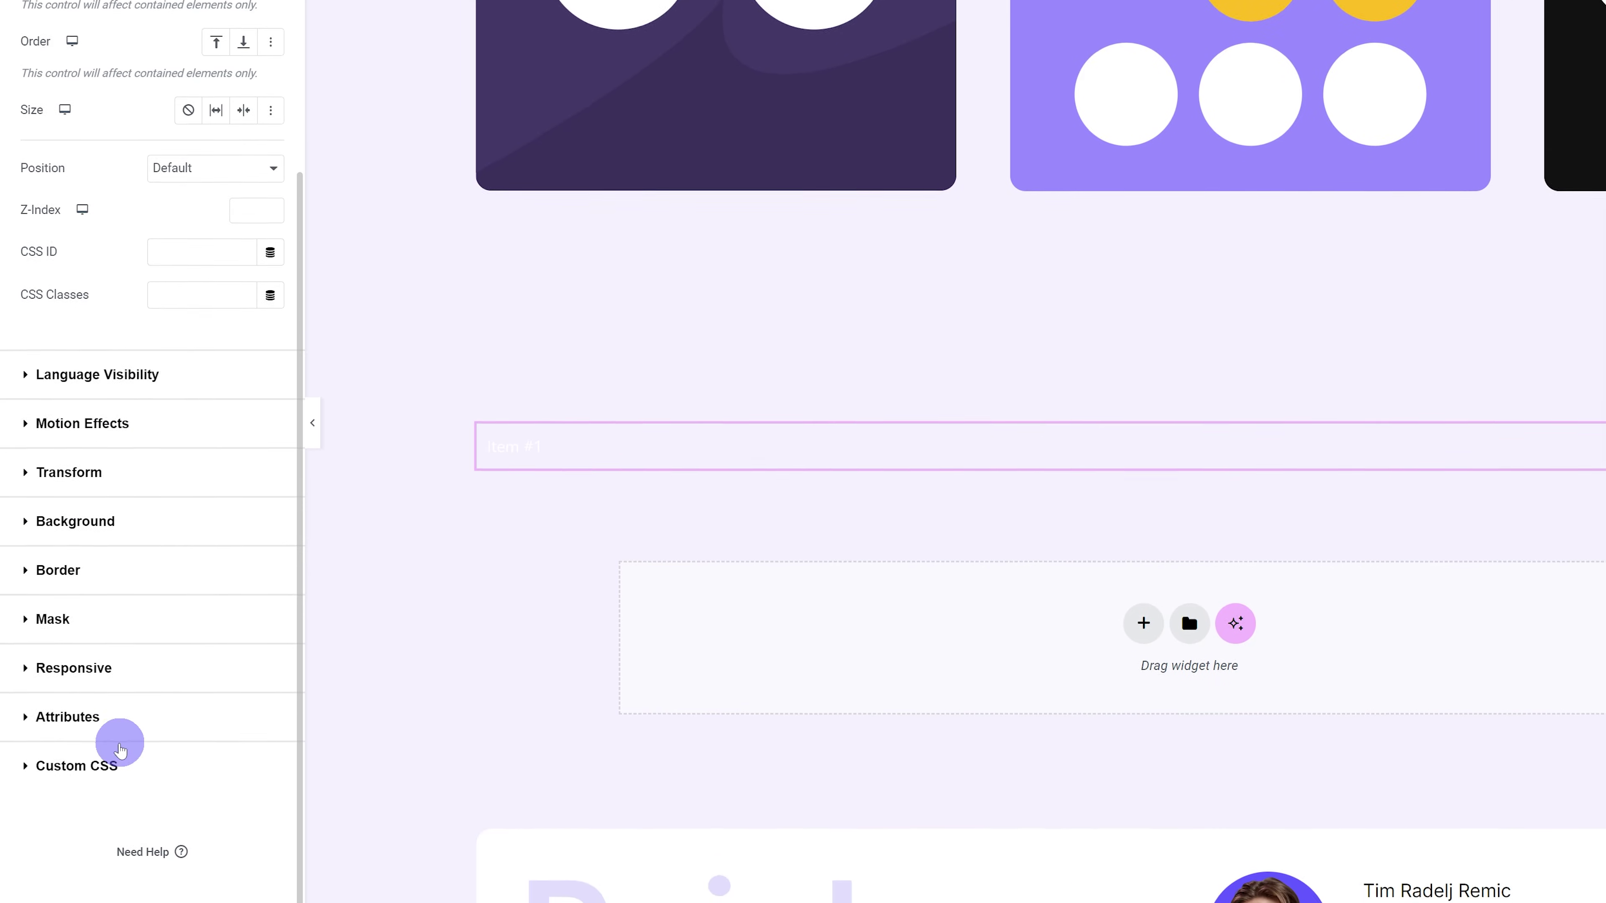
# Step: Paste the prepared CSS into the accordion's Custom CSS editor
pyautogui.click(118, 756)
pyautogui.click(175, 549)
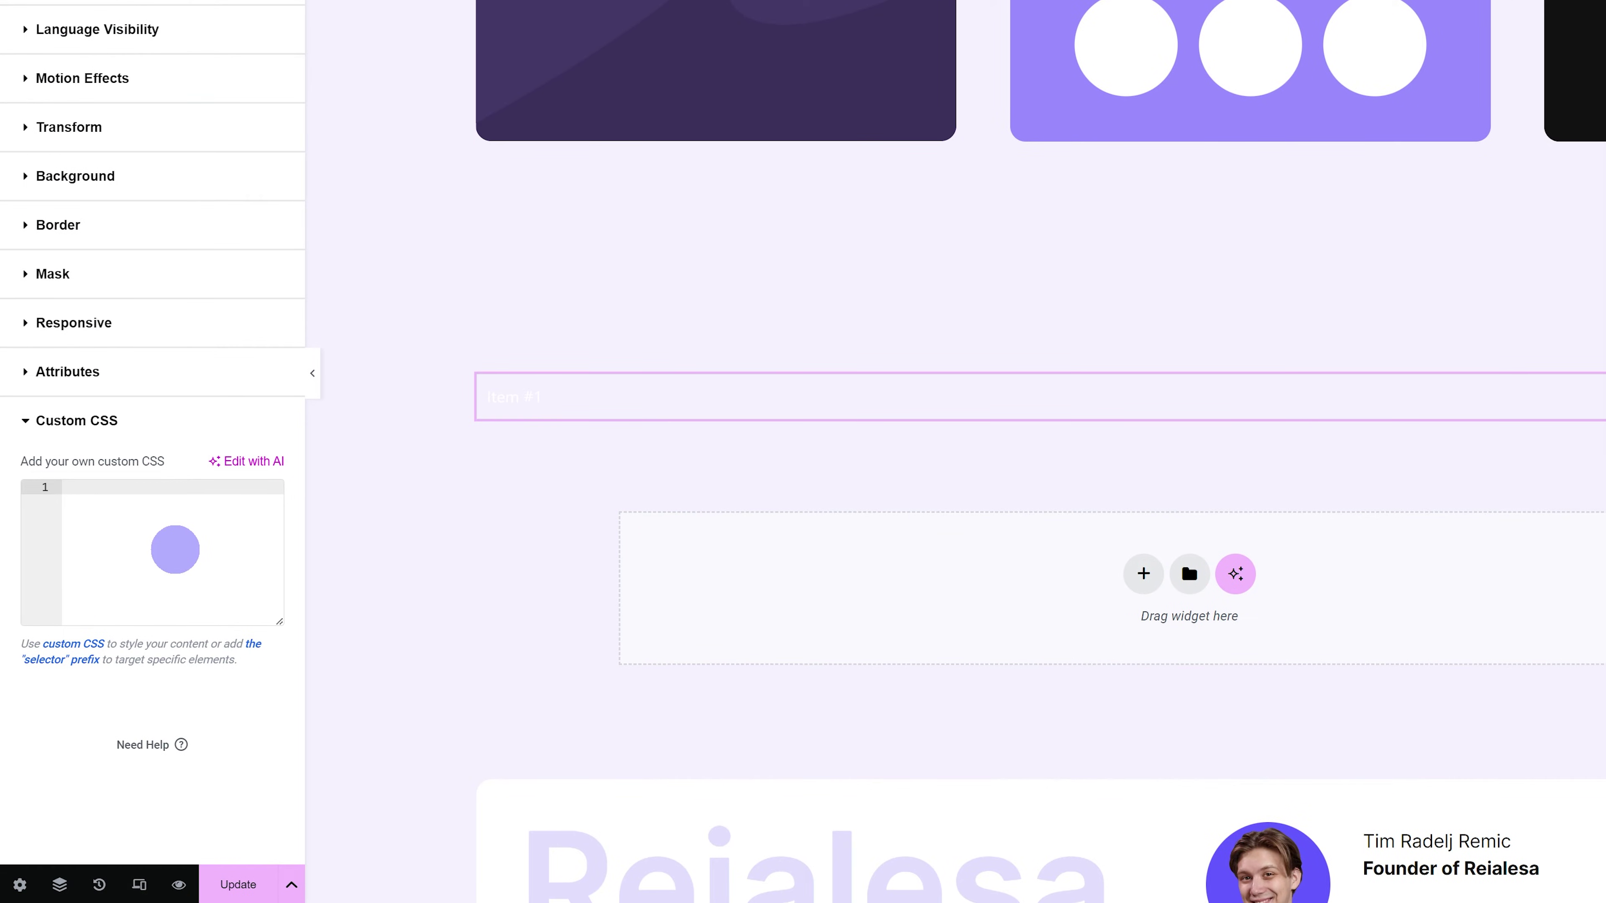
pyautogui.hotkey('ctrl', 'v')
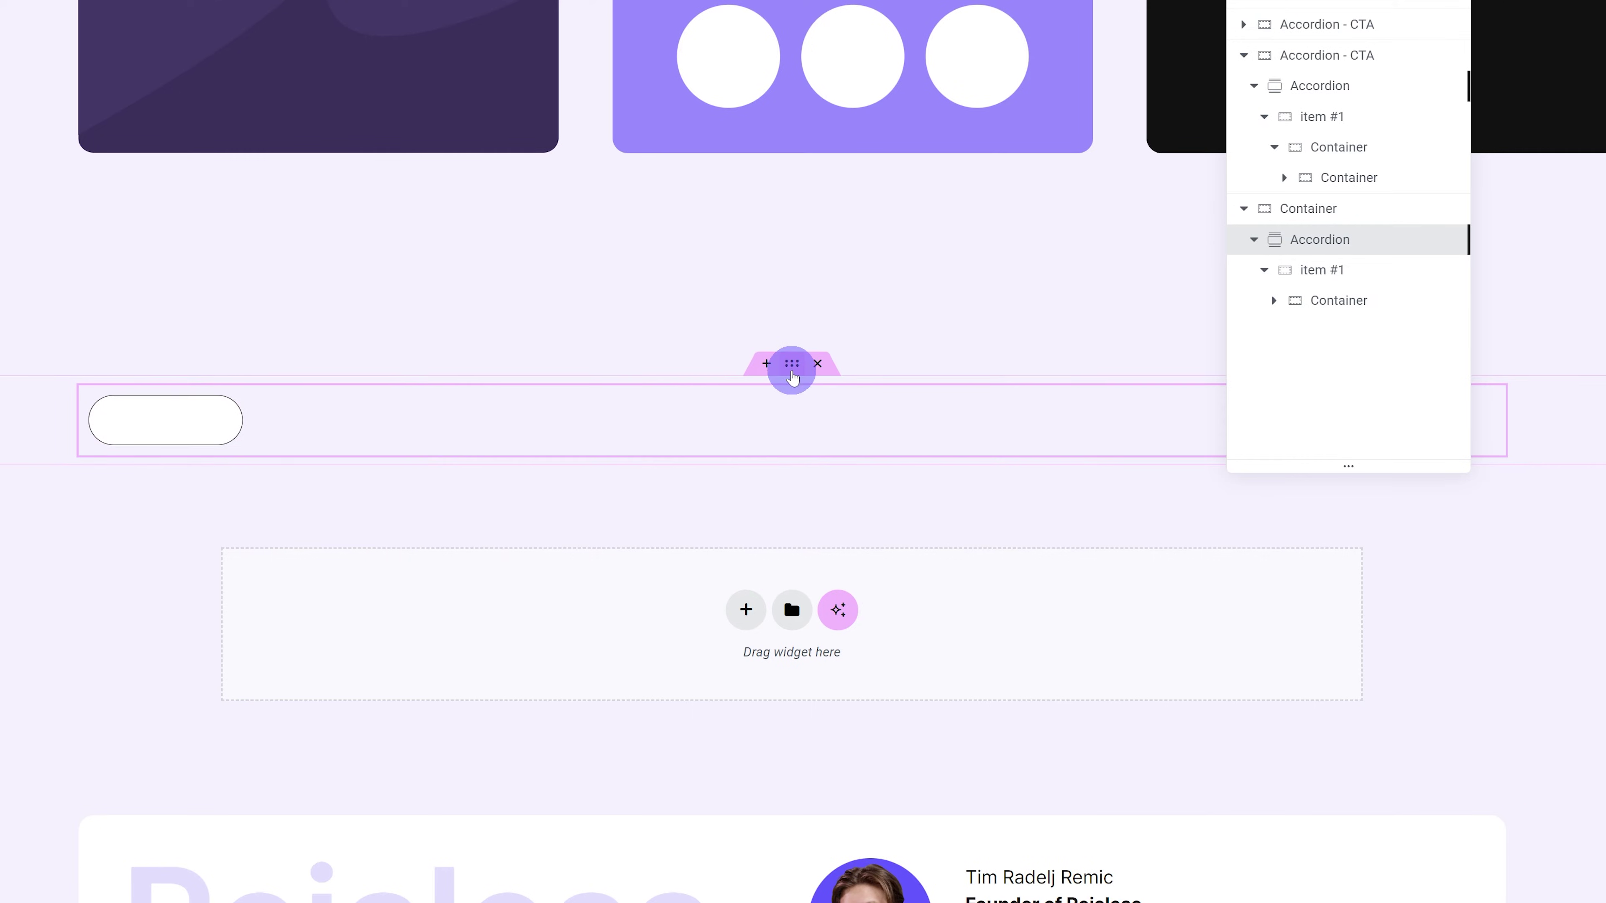
# Step: Try Full Width content width on the accordion's container, then undo back to Boxed
pyautogui.click(792, 370)
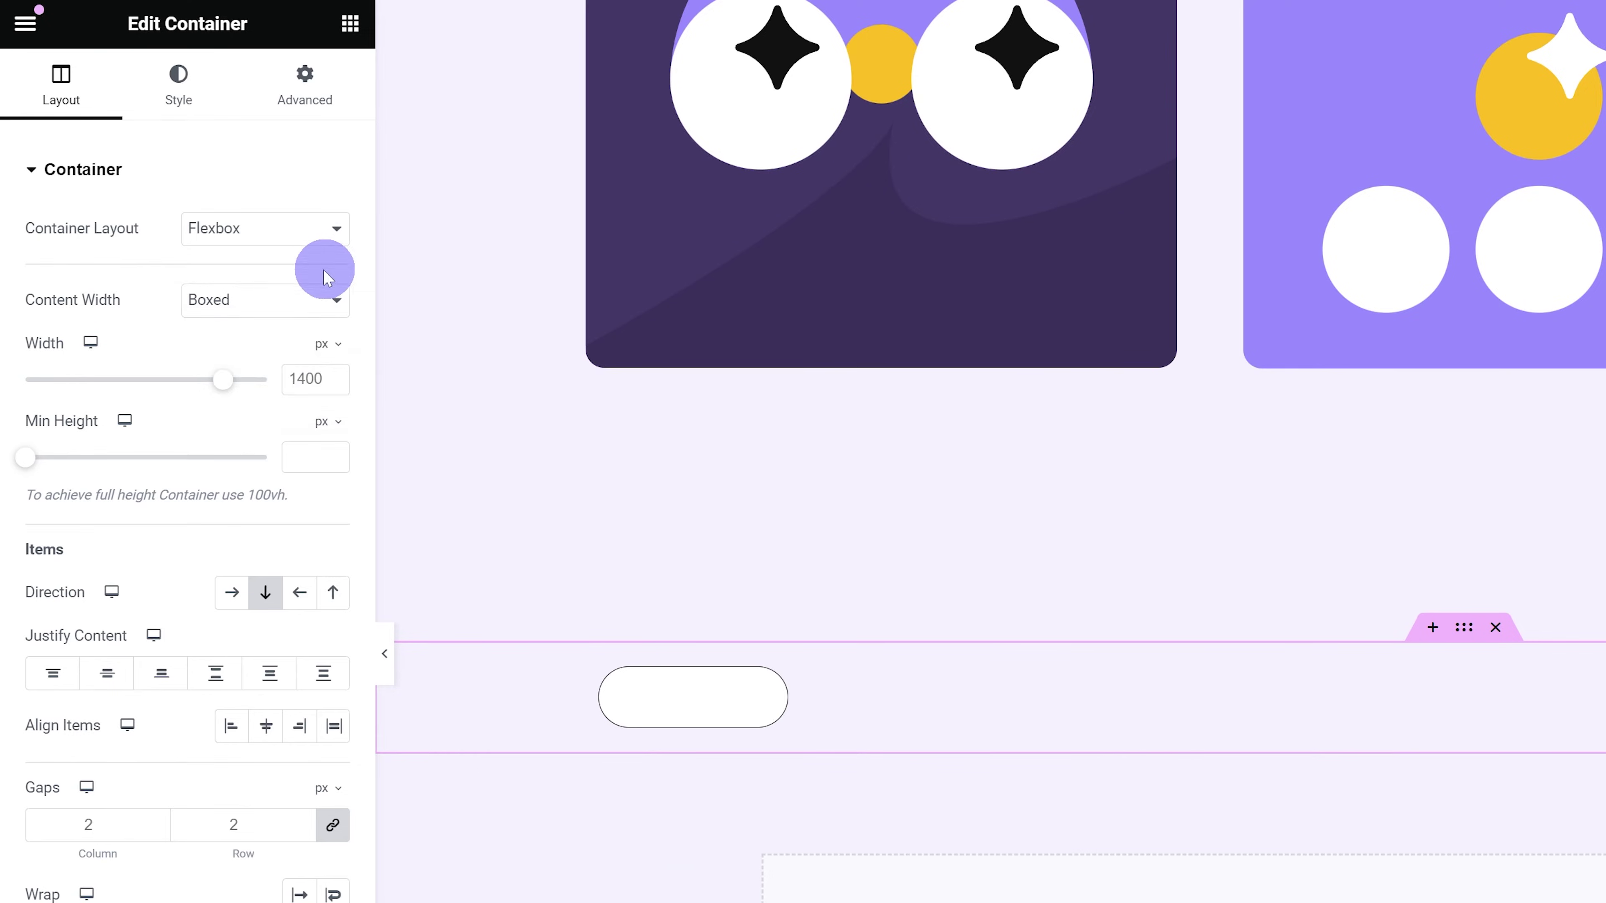
pyautogui.click(266, 299)
pyautogui.click(240, 348)
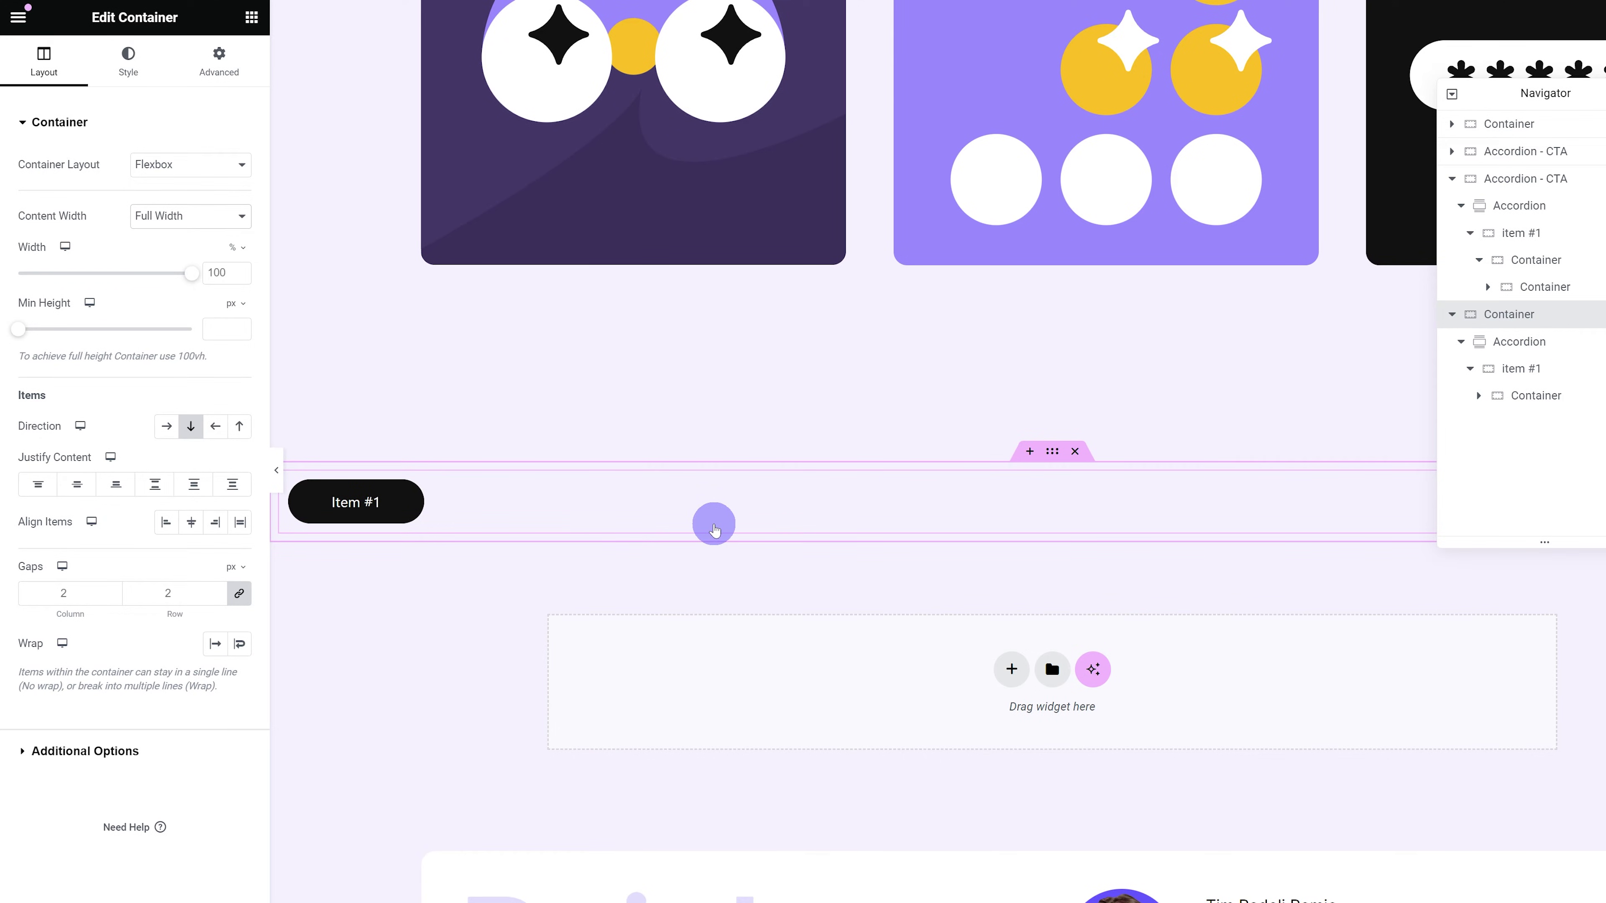
pyautogui.hotkey('ctrl', 'z')
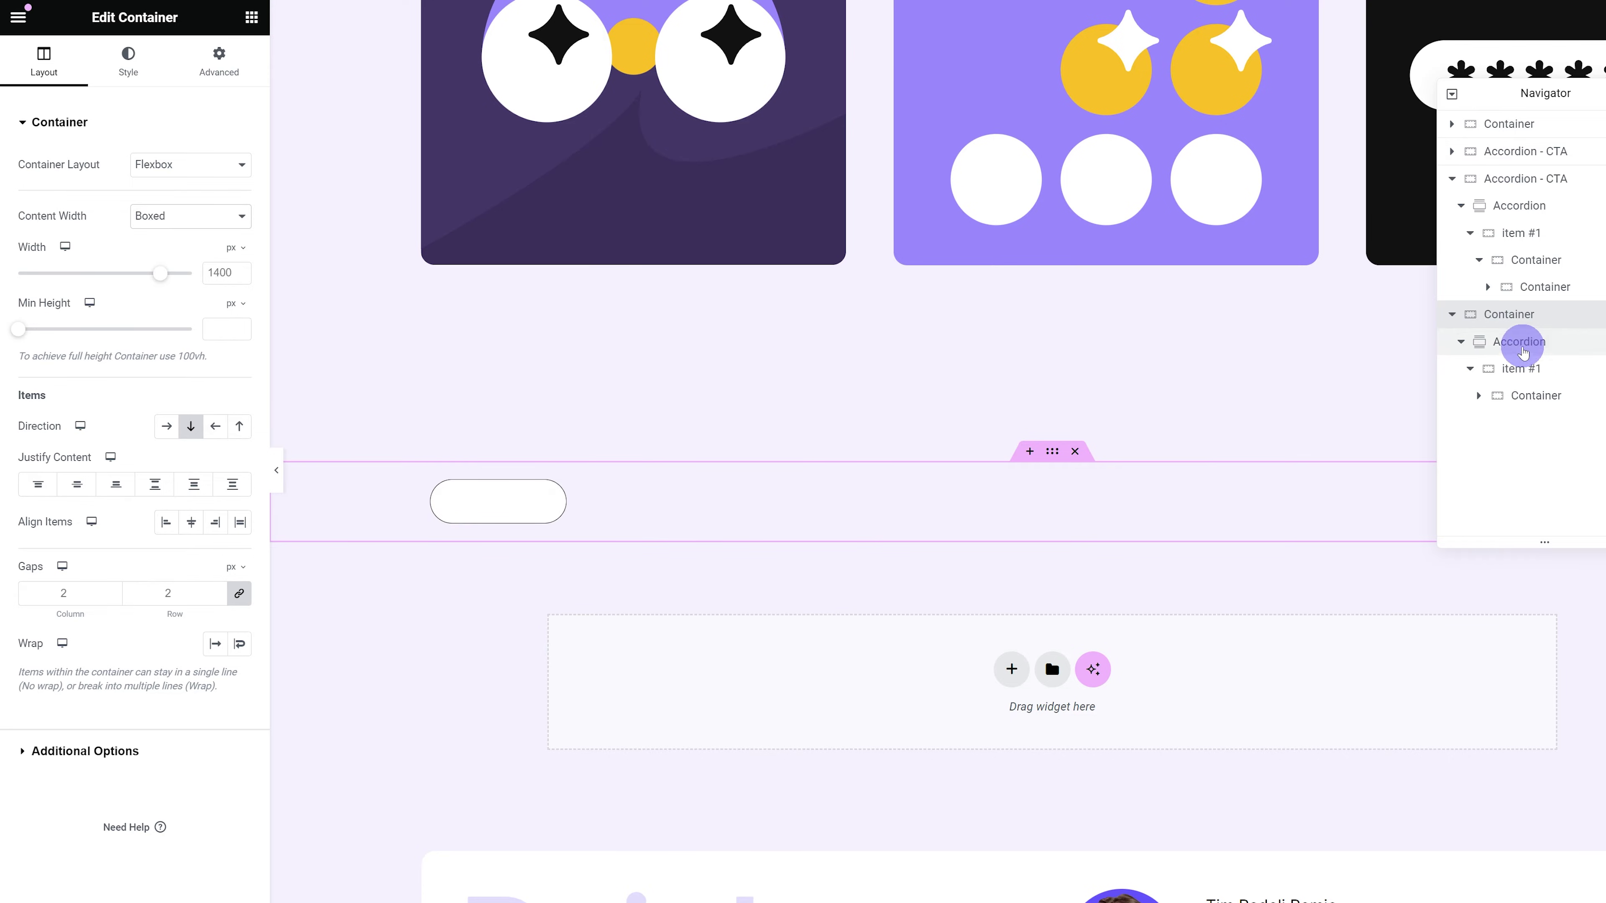
# Step: Set the accordion's Item Position to Center
pyautogui.click(1537, 345)
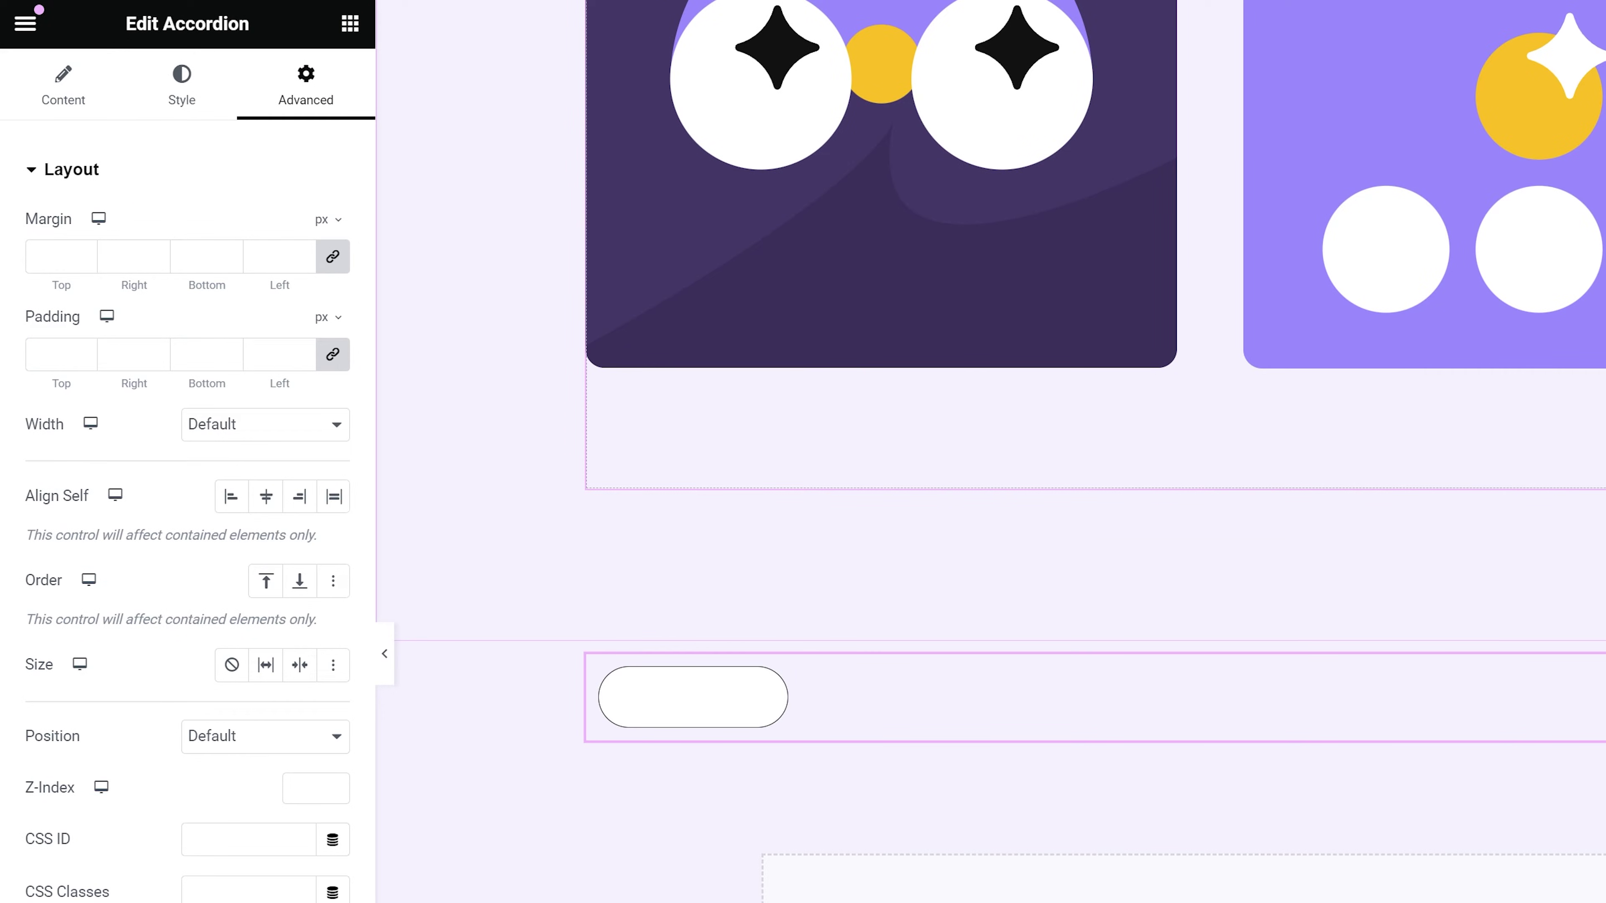
pyautogui.click(66, 101)
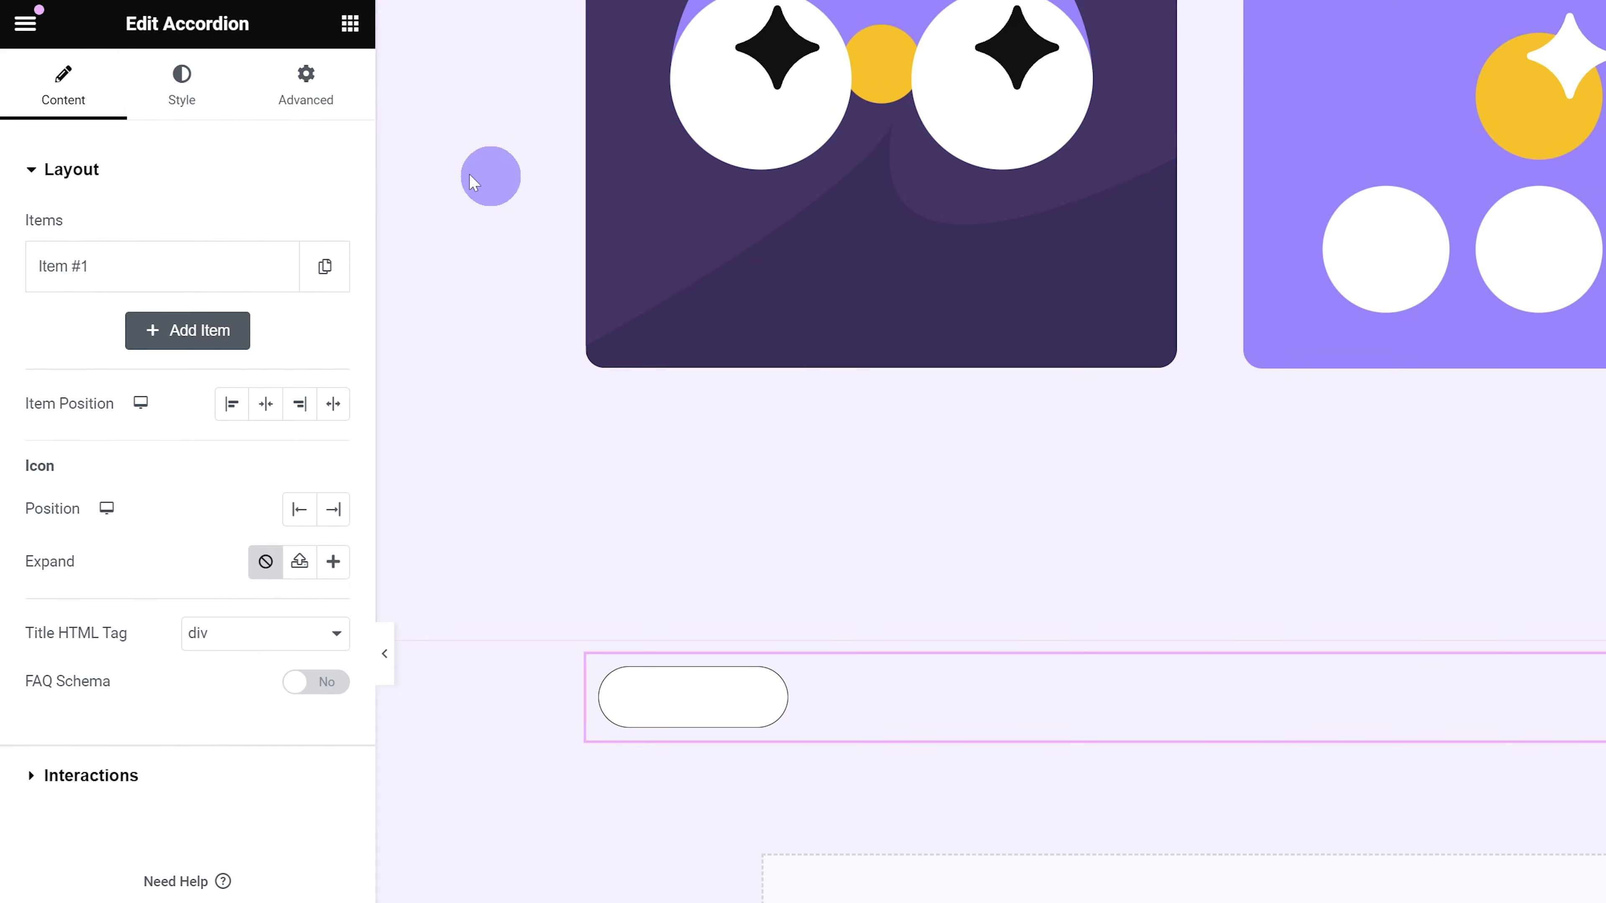
pyautogui.click(299, 405)
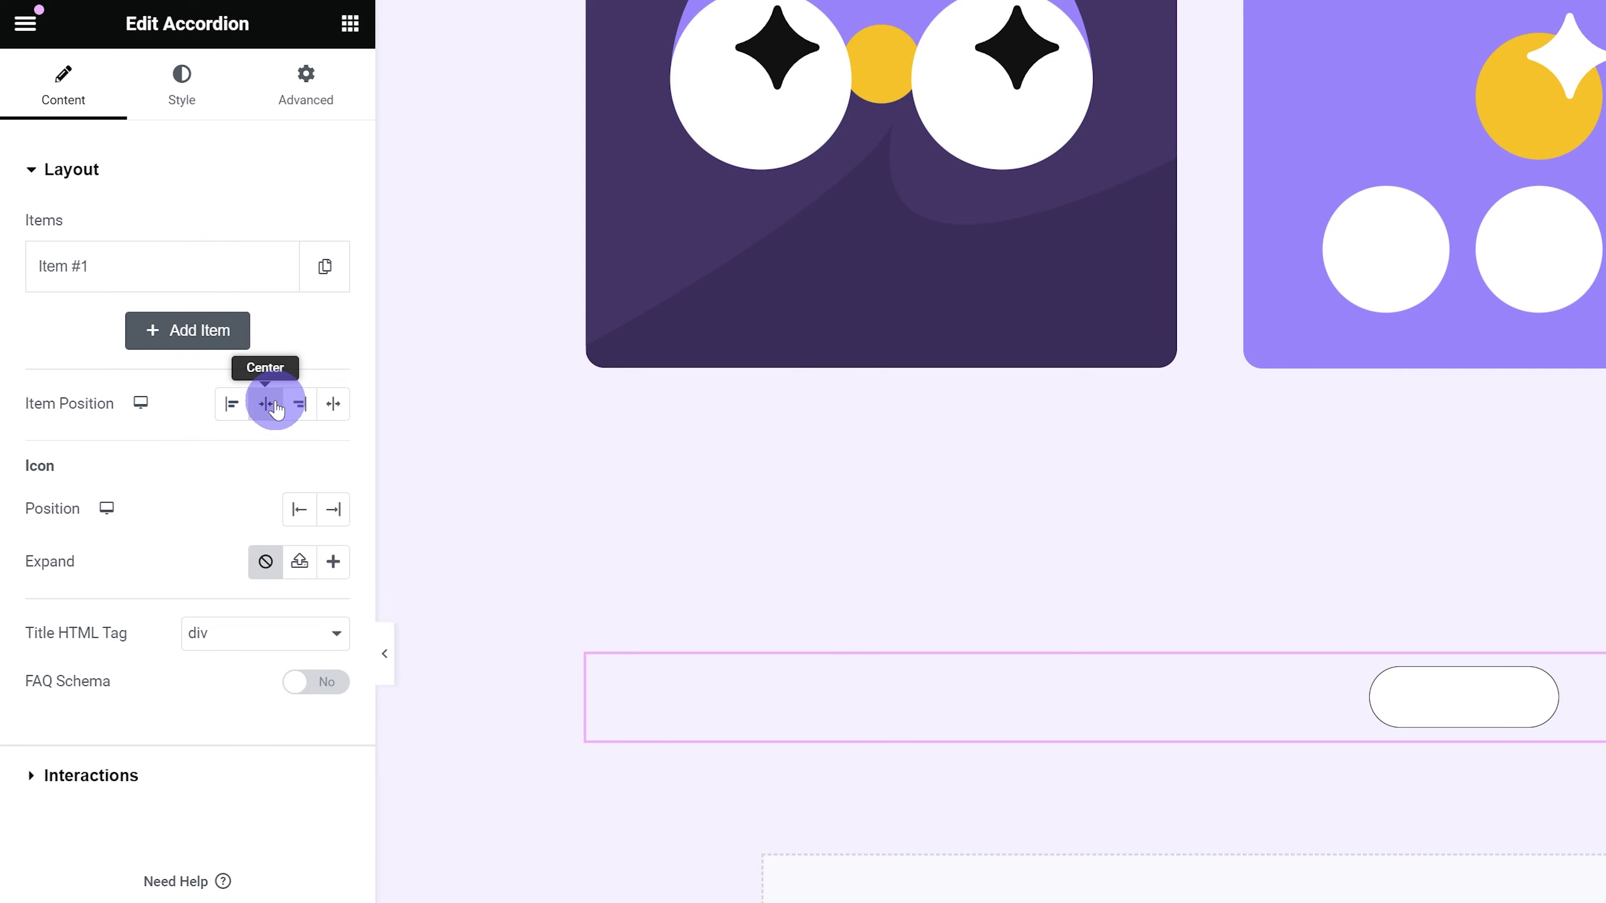
pyautogui.click(276, 410)
pyautogui.click(306, 88)
pyautogui.scroll(-10, 231, 610)
# Step: Change the pill background in Custom CSS from #FFFFFF to #998DFF
pyautogui.click(94, 775)
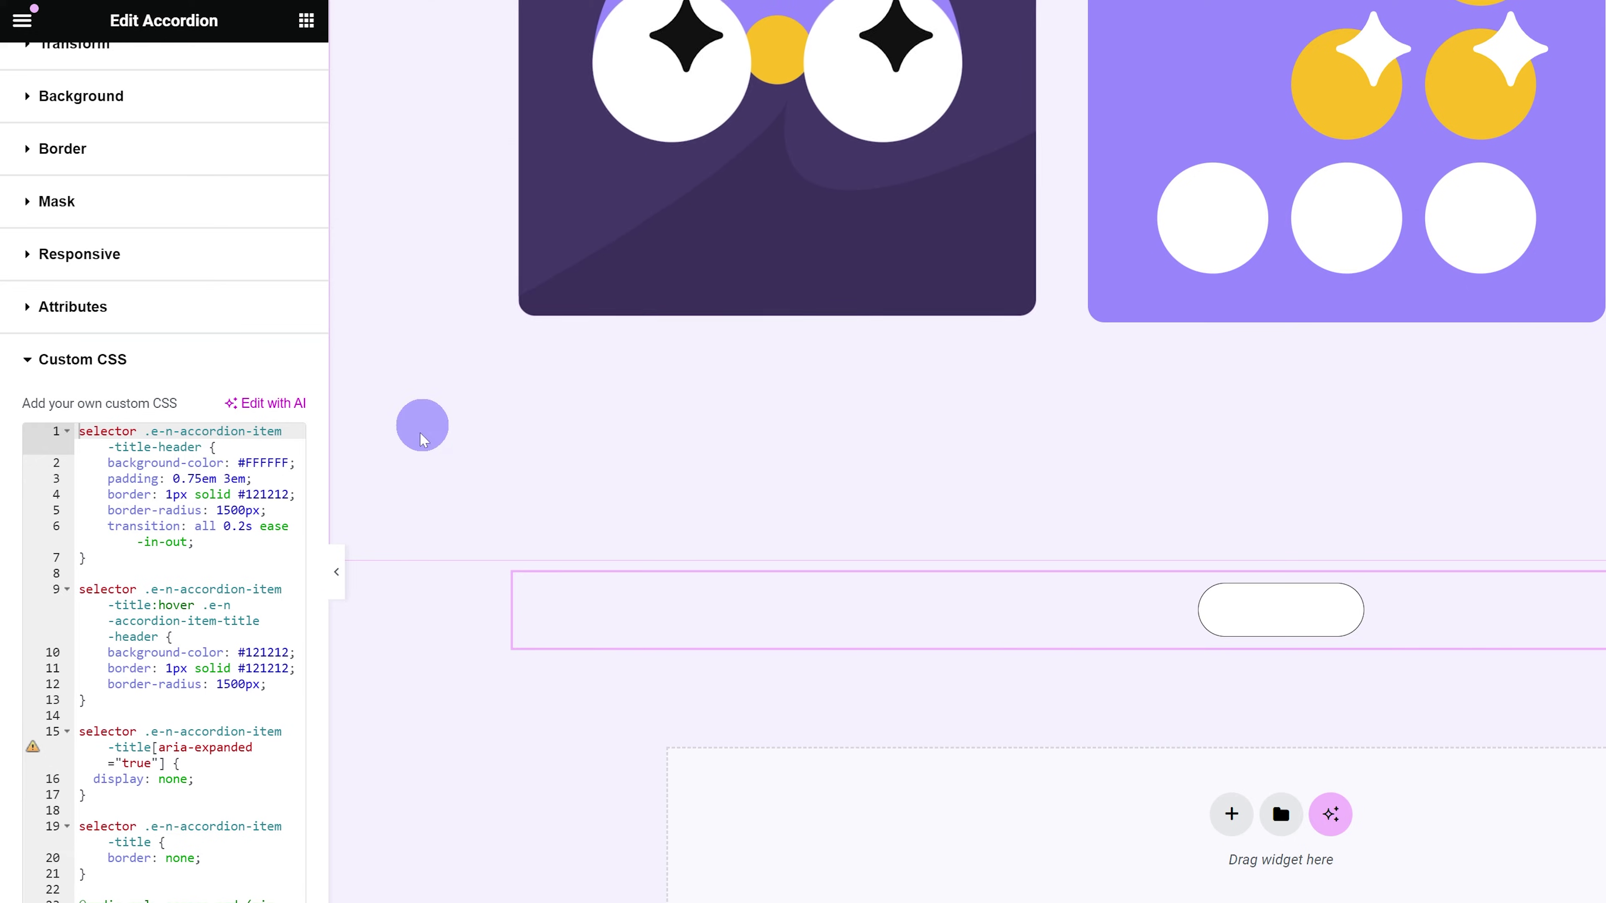
pyautogui.click(275, 463)
pyautogui.write('998DFF')
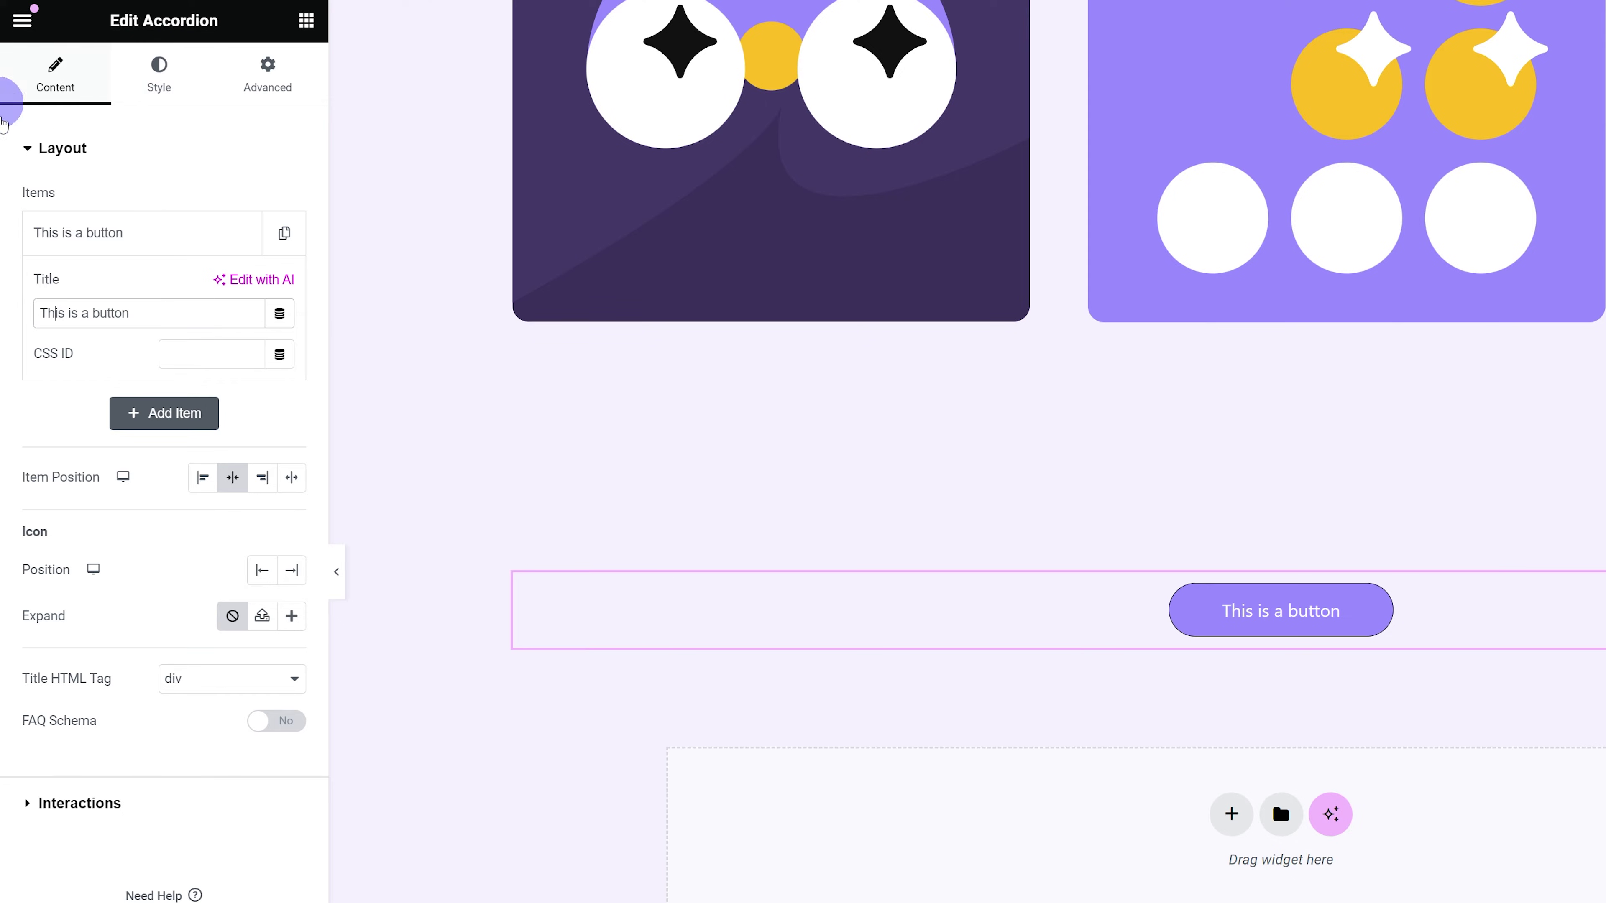
# Step: Set the accordion item's title to 'This is a button'
pyautogui.click(83, 234)
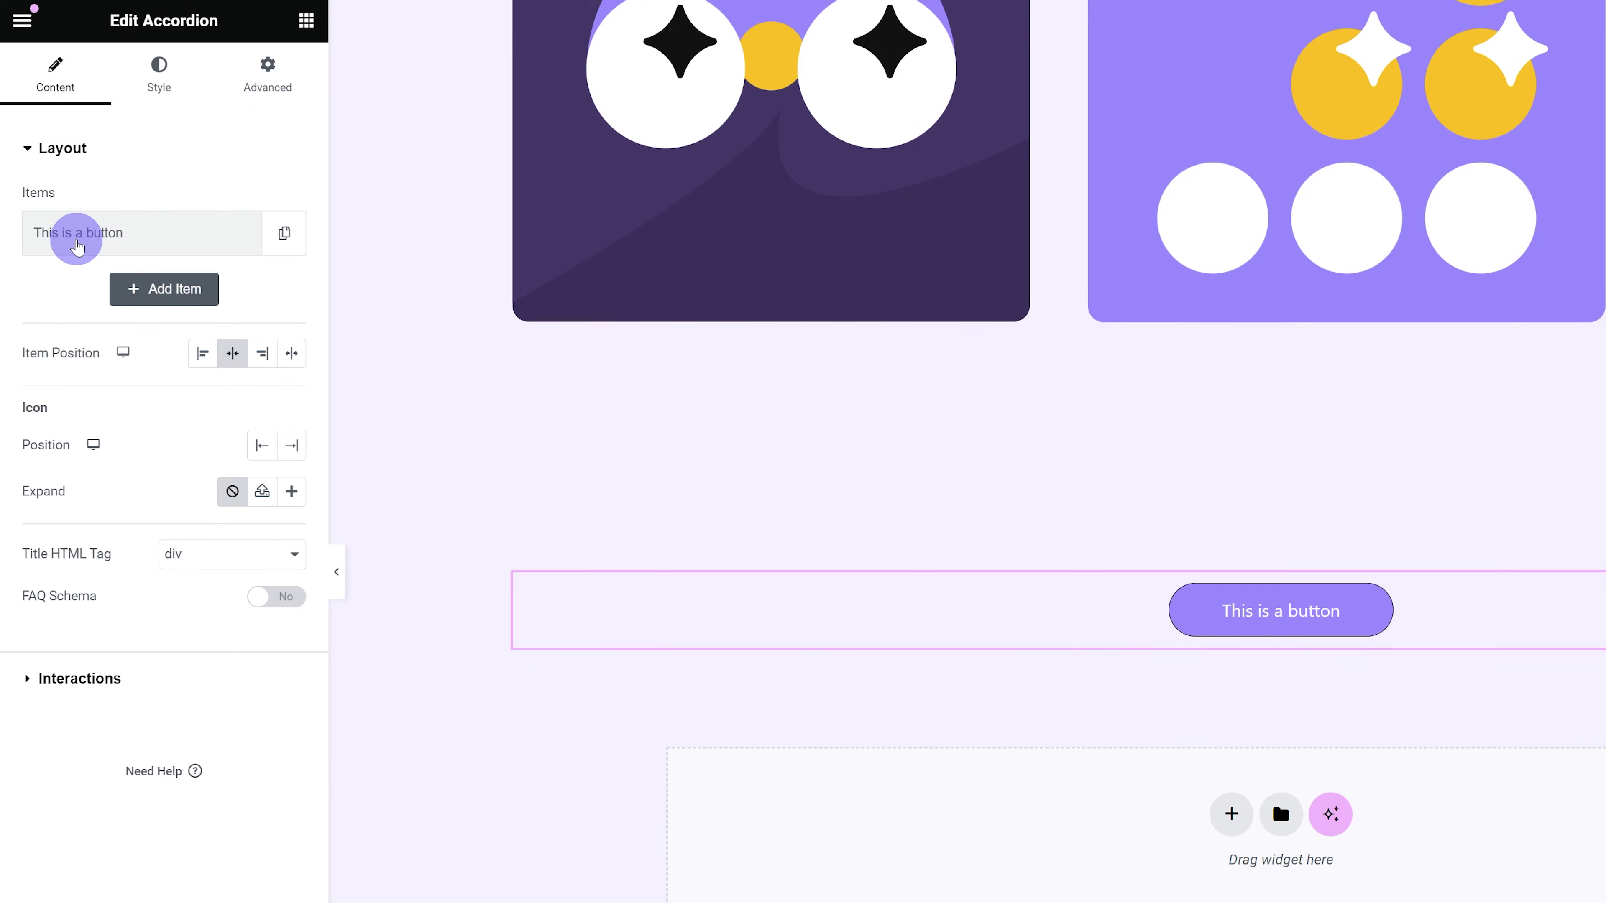
pyautogui.click(101, 240)
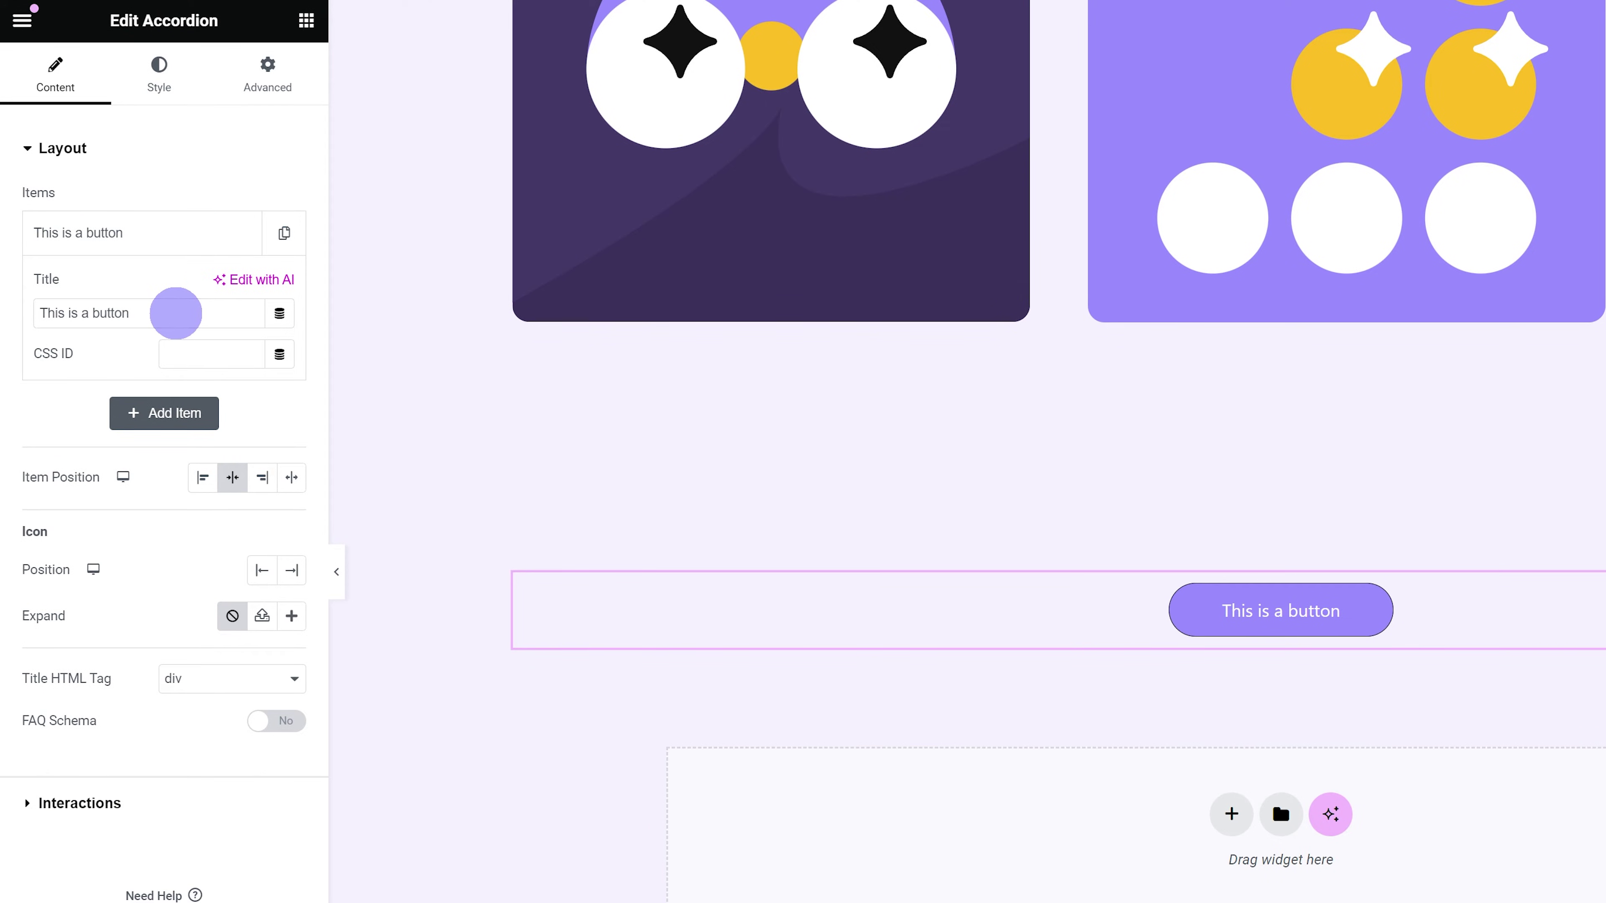
pyautogui.moveTo(172, 312); pyautogui.dragTo(5, 312)
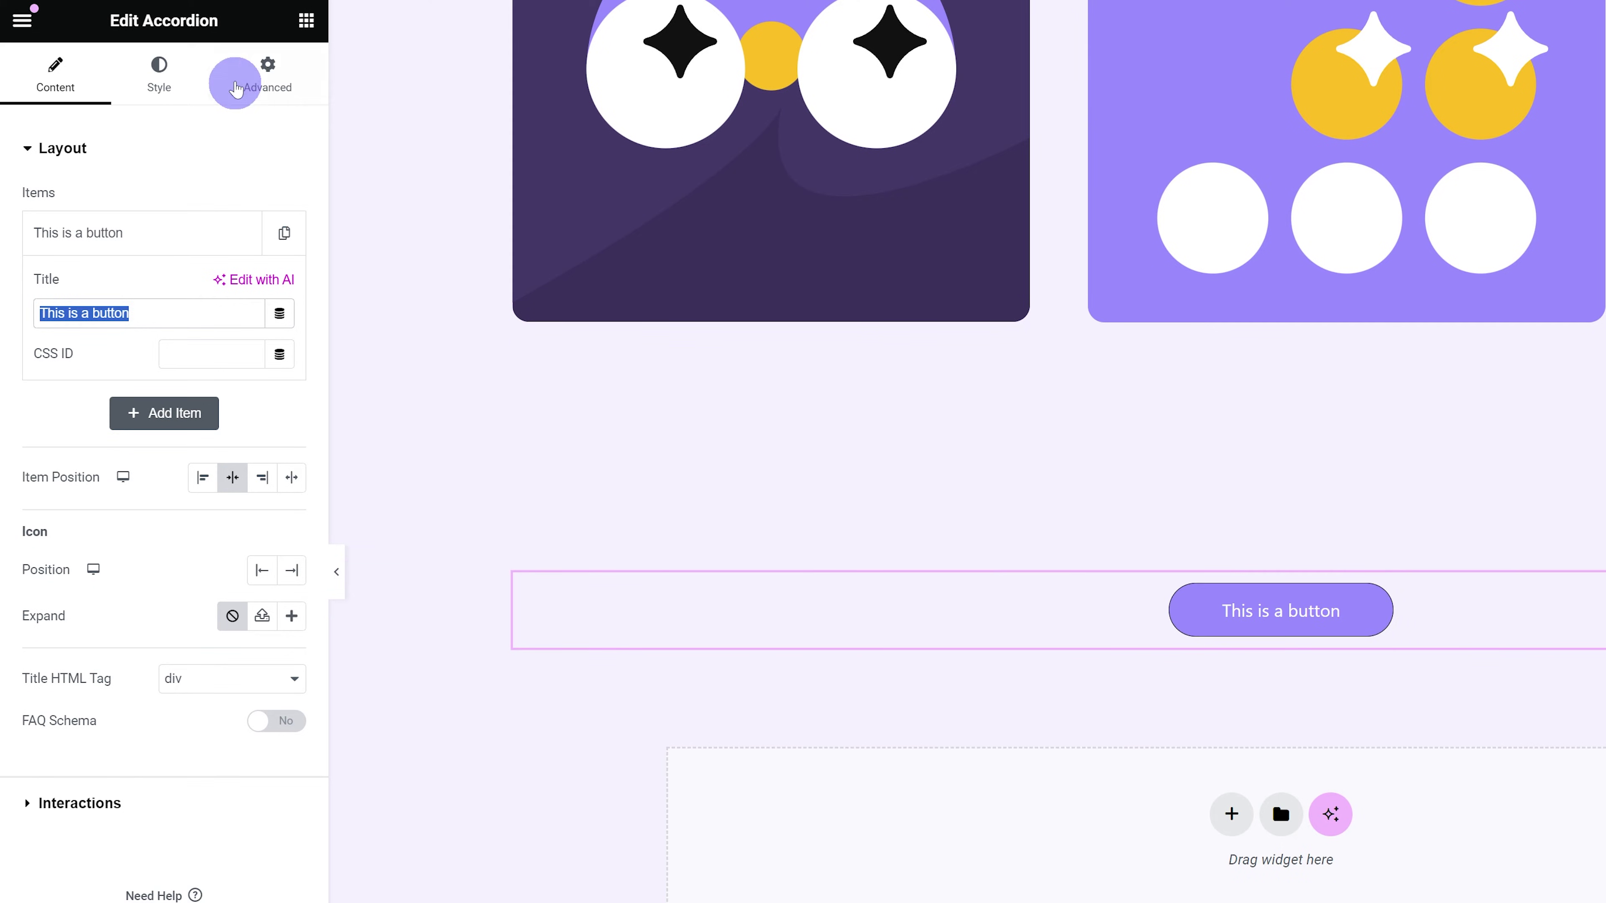
pyautogui.click(239, 71)
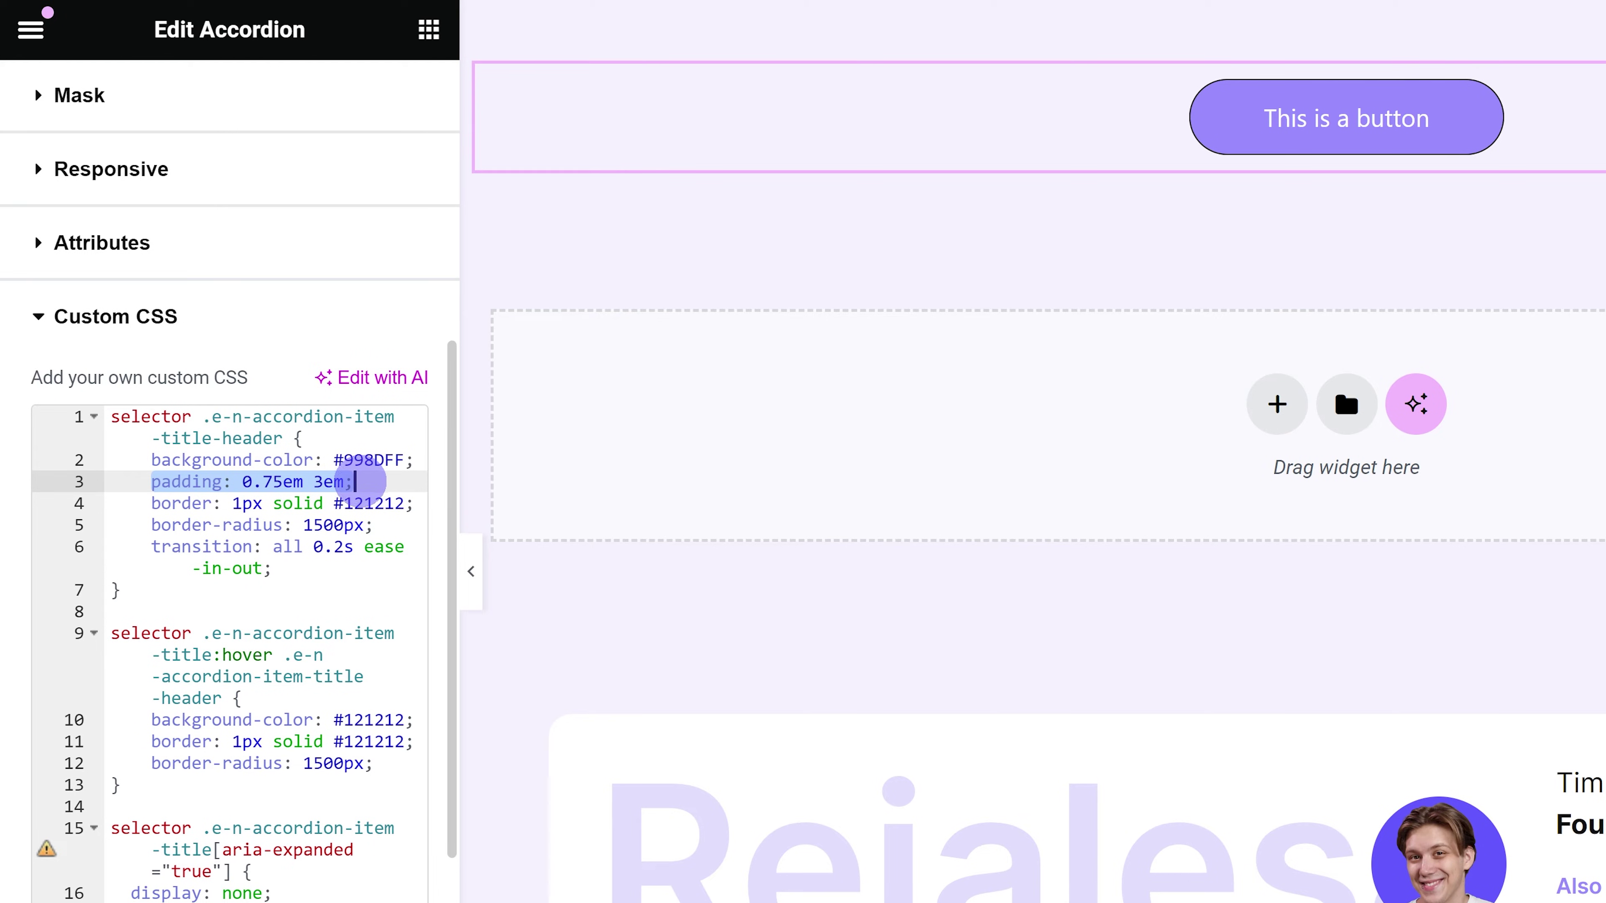
# Step: Place the caret on line 3 of Custom CSS, with CSS.txt and 'CSS - fixed - changed class.txt' side by side
pyautogui.click(285, 482)
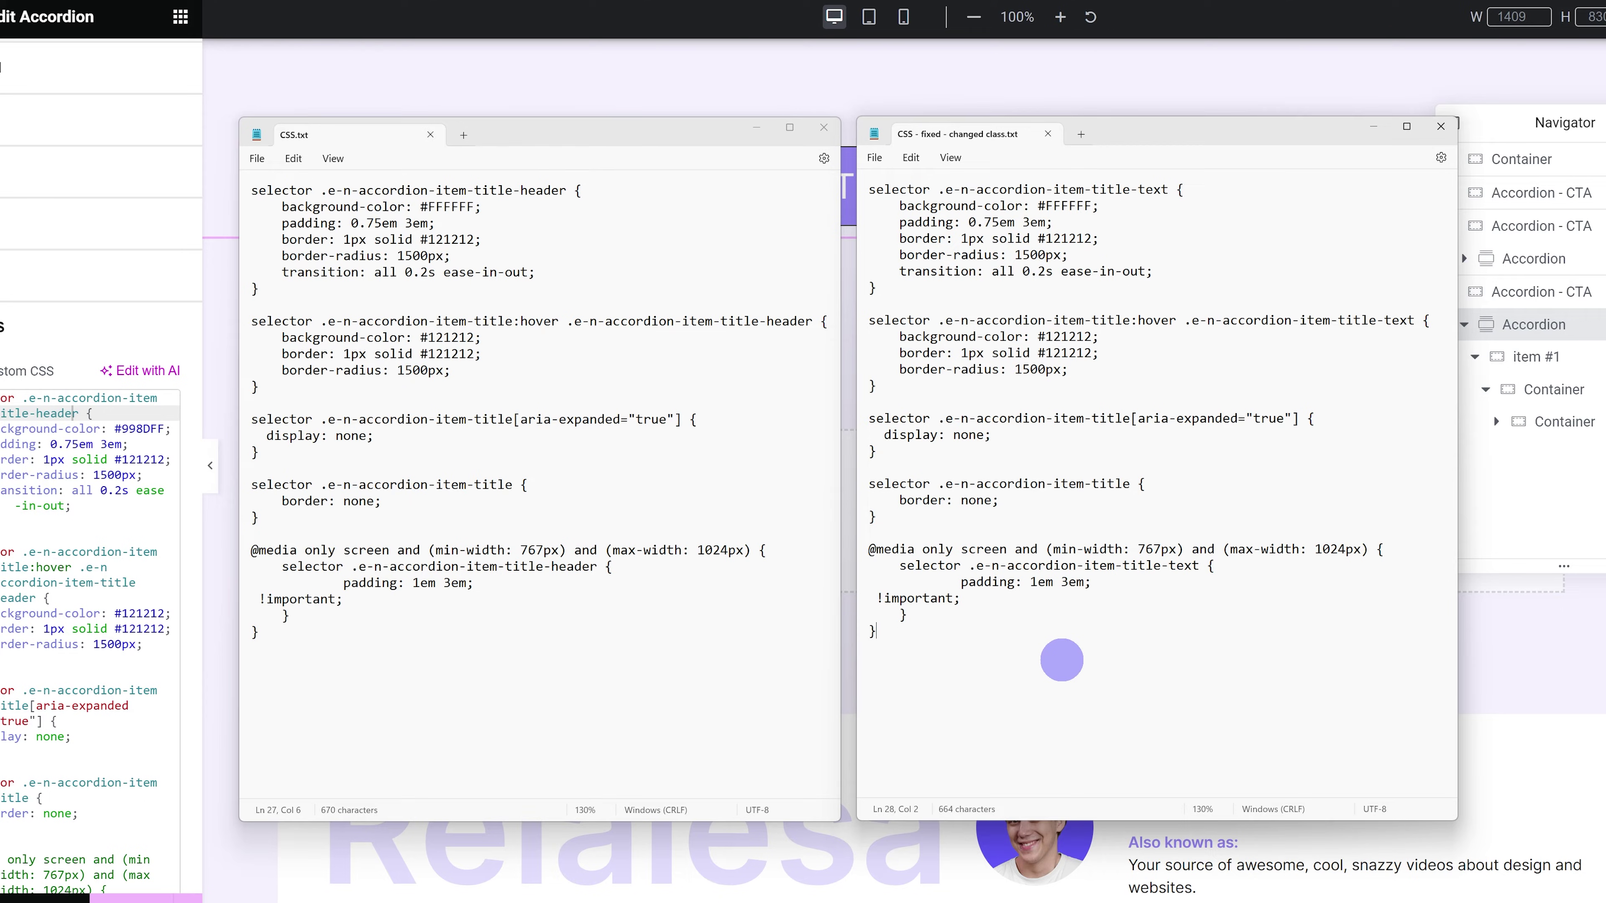
# Step: Compare the main, hover and media-query selectors in CSS.txt against the fixed file
pyautogui.moveTo(946, 648); pyautogui.dragTo(818, 188)
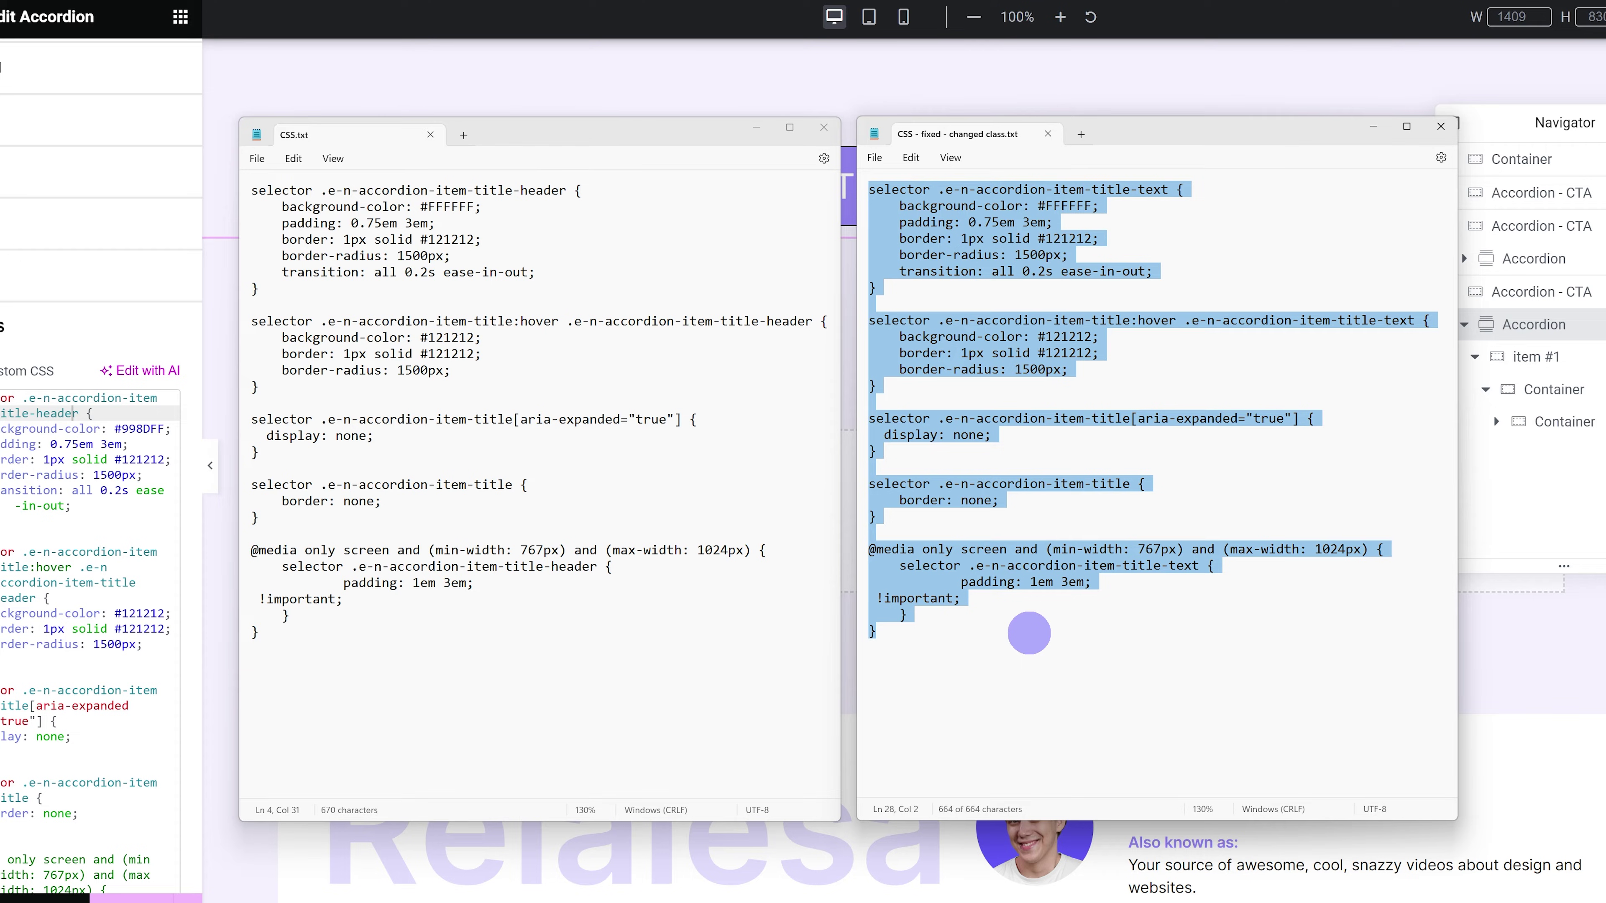
pyautogui.click(1029, 632)
pyautogui.moveTo(320, 189); pyautogui.dragTo(567, 191)
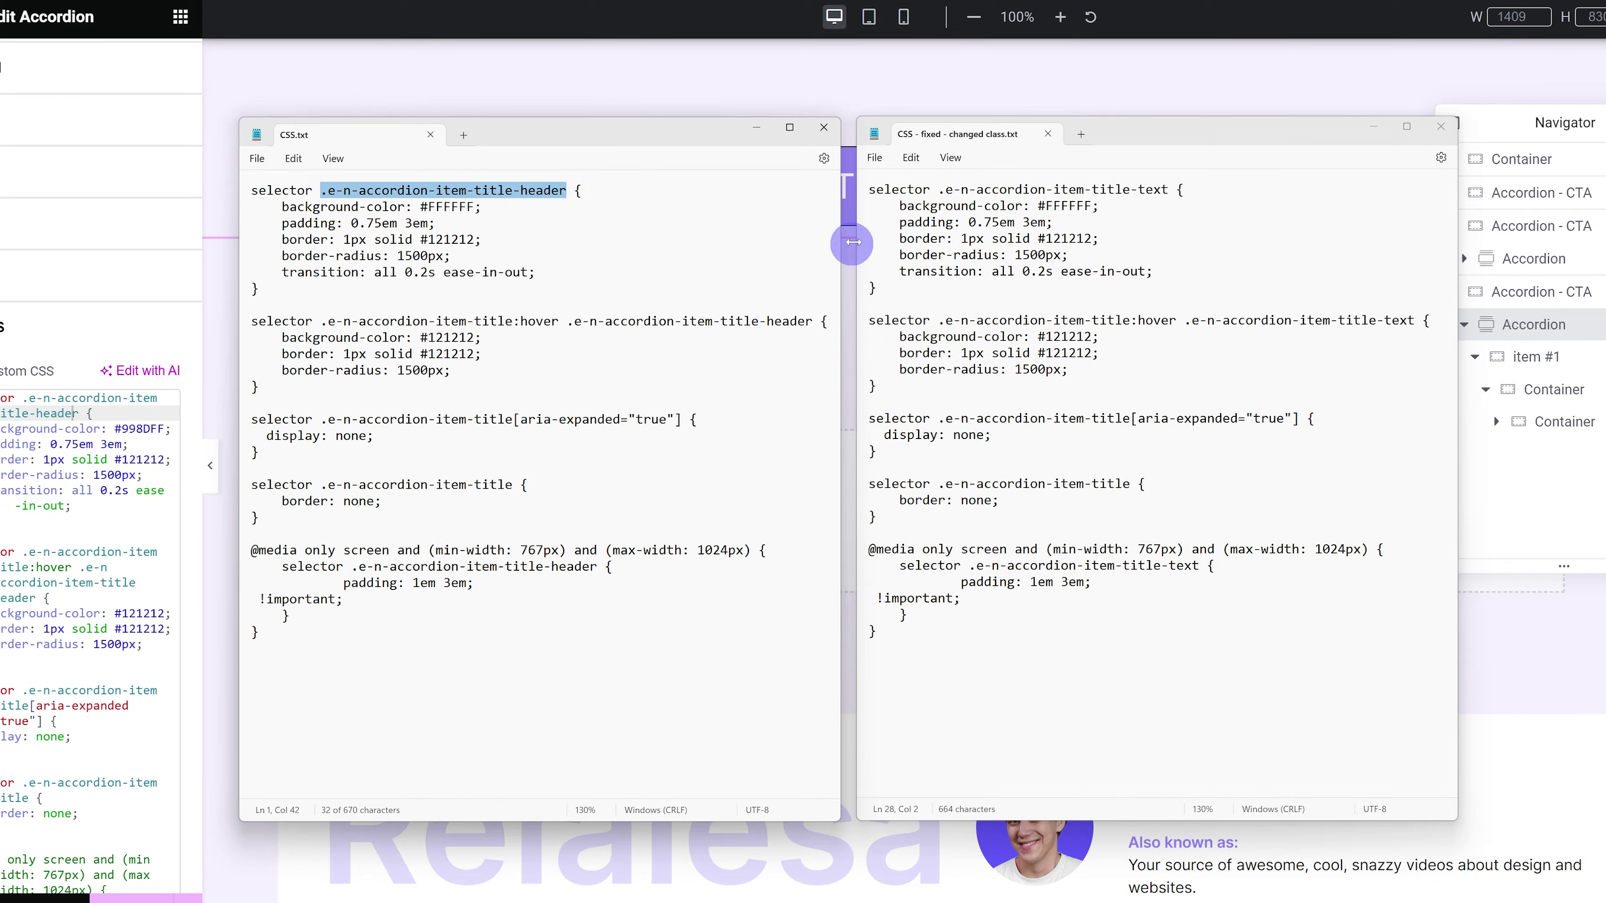
pyautogui.moveTo(939, 190); pyautogui.dragTo(1173, 193)
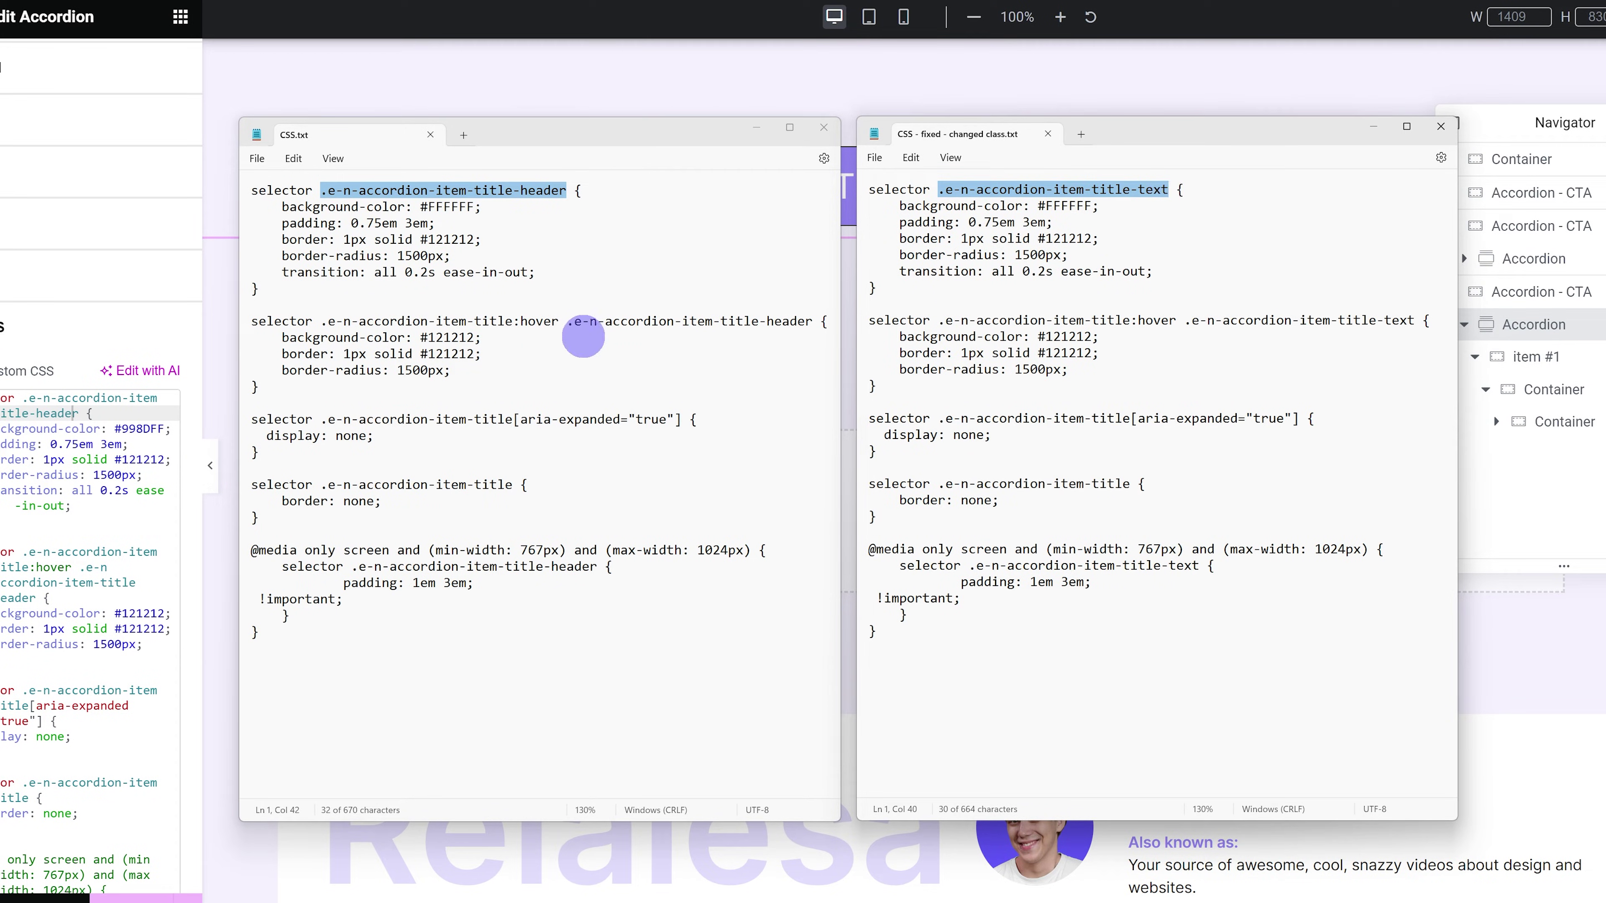
pyautogui.moveTo(568, 322); pyautogui.dragTo(812, 321)
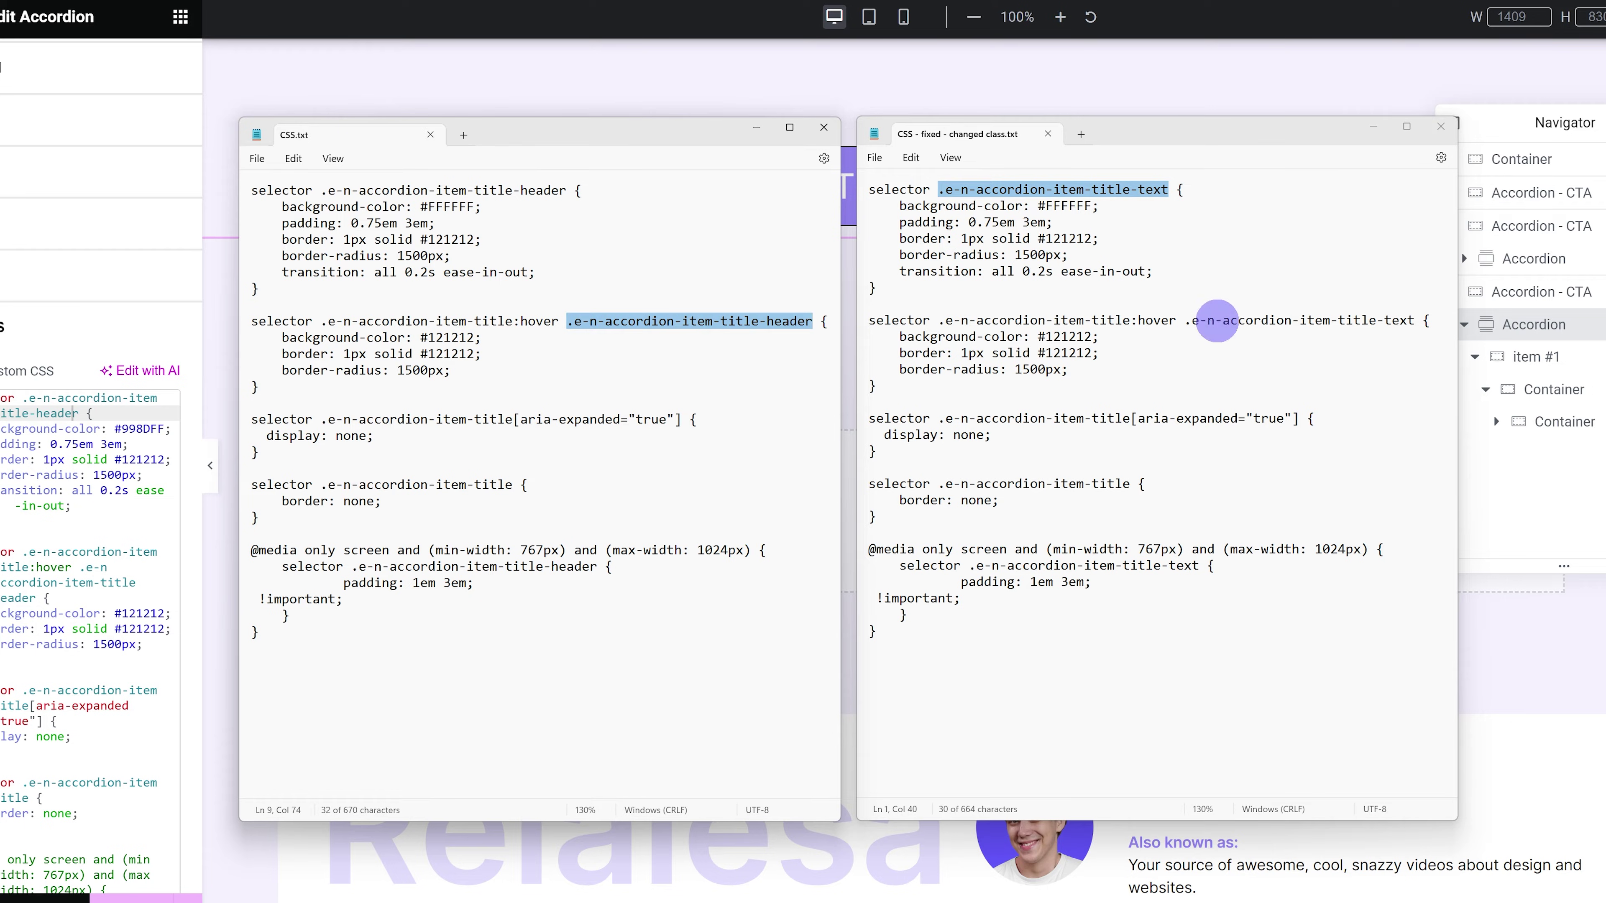
pyautogui.moveTo(1186, 321); pyautogui.dragTo(1415, 321)
pyautogui.moveTo(352, 566); pyautogui.dragTo(604, 567)
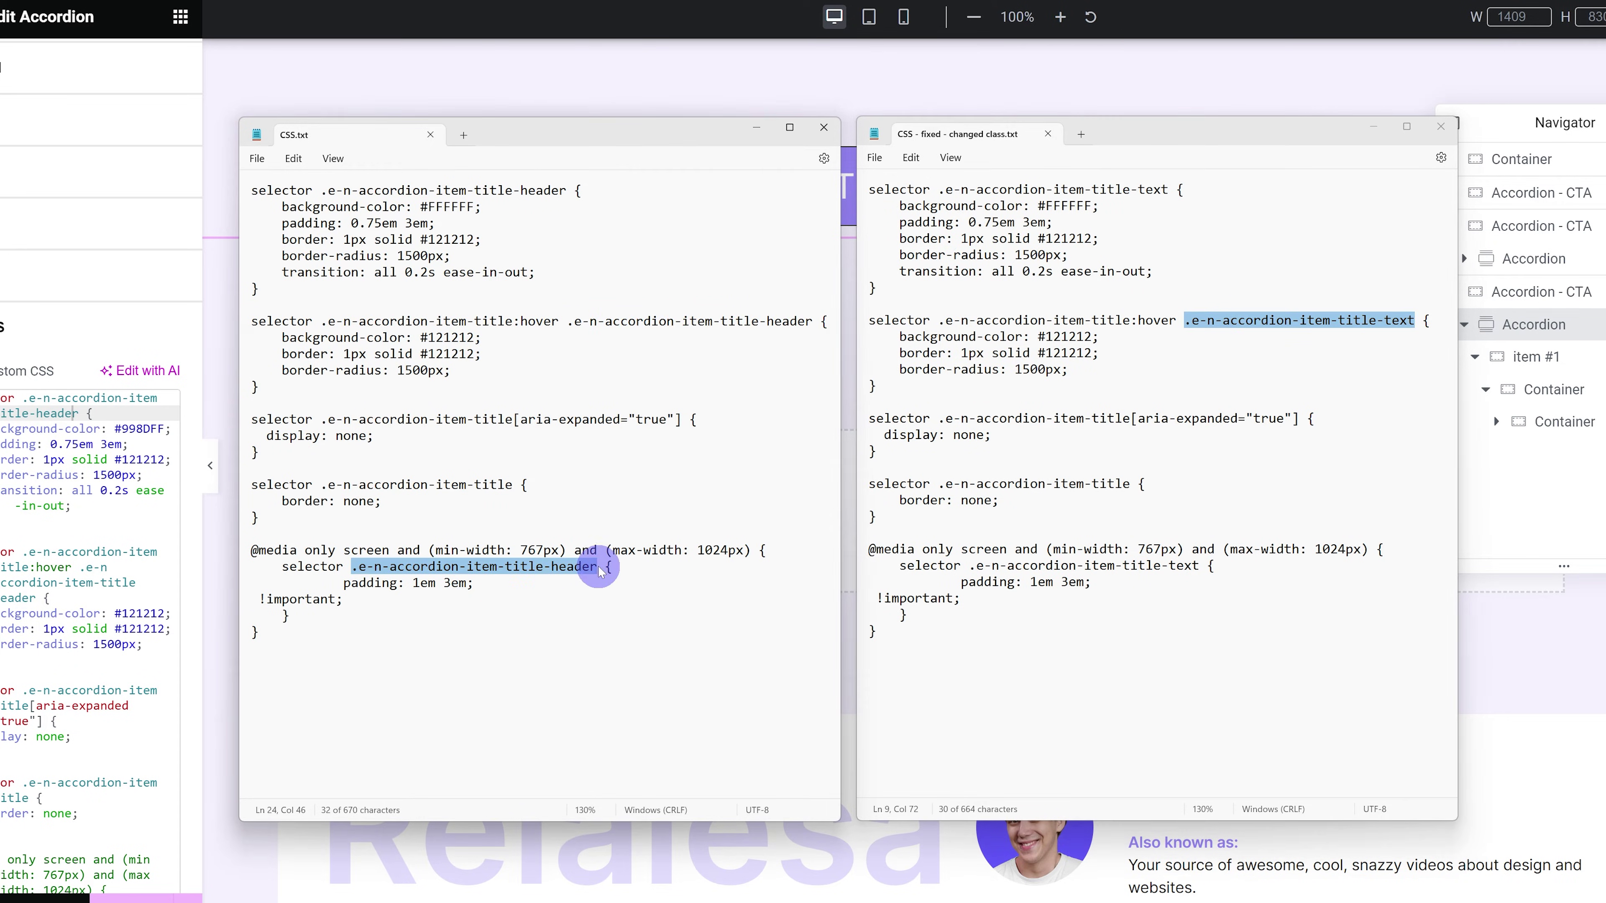
pyautogui.moveTo(969, 566); pyautogui.dragTo(1199, 565)
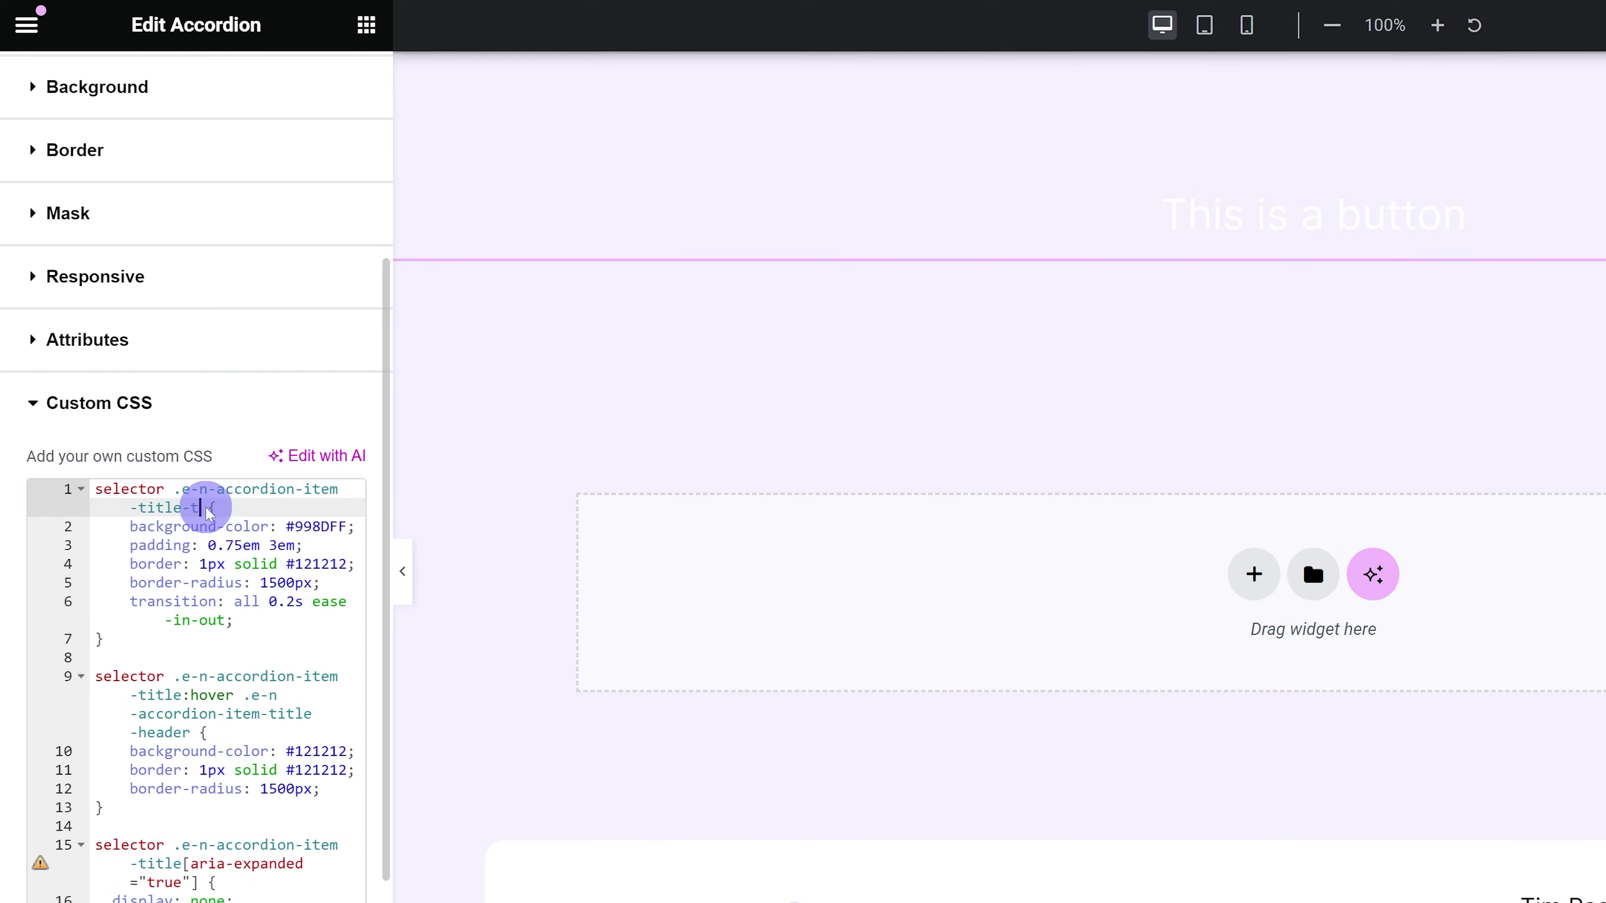
# Step: Change 'header' to 'text' in the three Custom CSS selectors to target .e-n-accordion-item-title-text
pyautogui.write('ext')
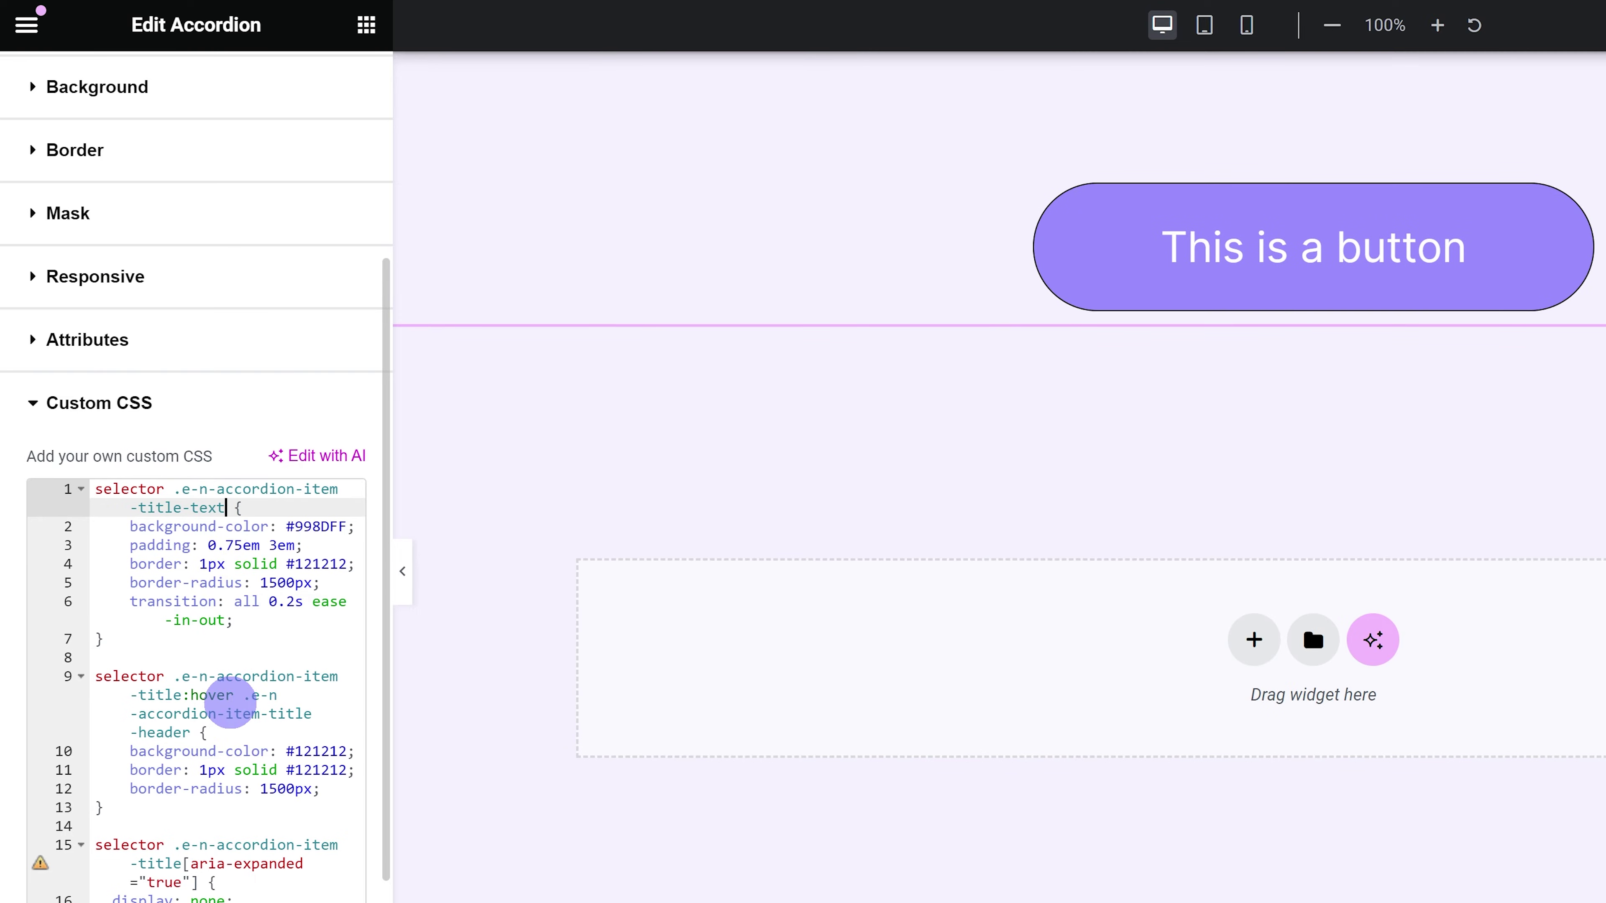
pyautogui.doubleClick(162, 733)
pyautogui.write('text')
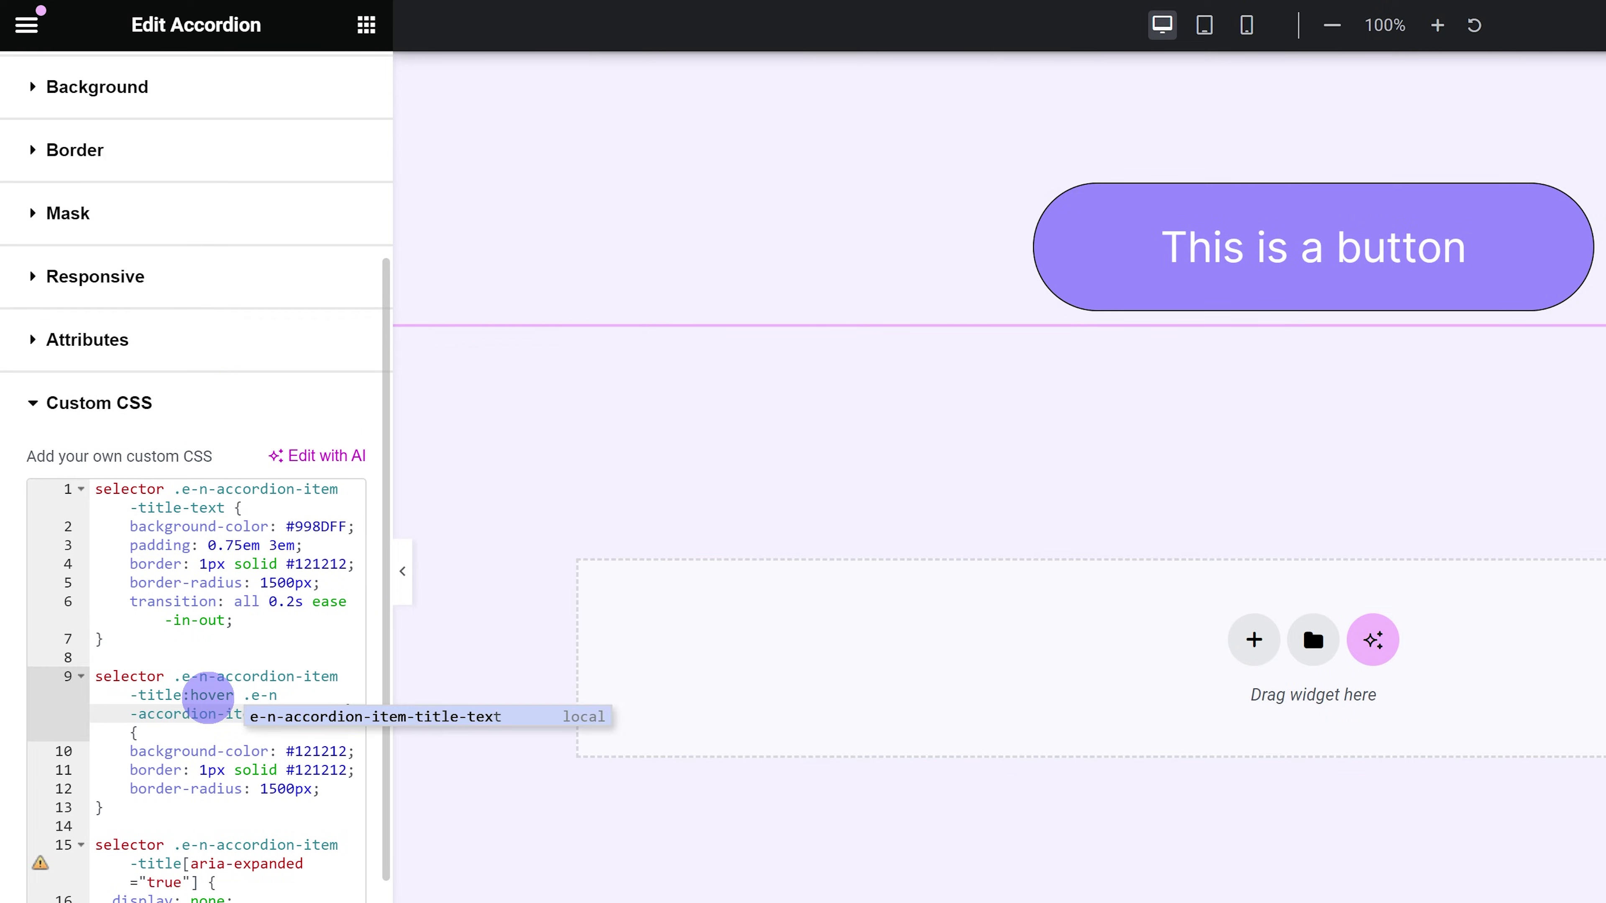
pyautogui.scroll(-5, 201, 716)
pyautogui.doubleClick(297, 775)
pyautogui.write('text')
pyautogui.scroll(10, 285, 698)
# Step: Duplicate the accordion and set the copy's title typography size to 3 rem
pyautogui.click(190, 79)
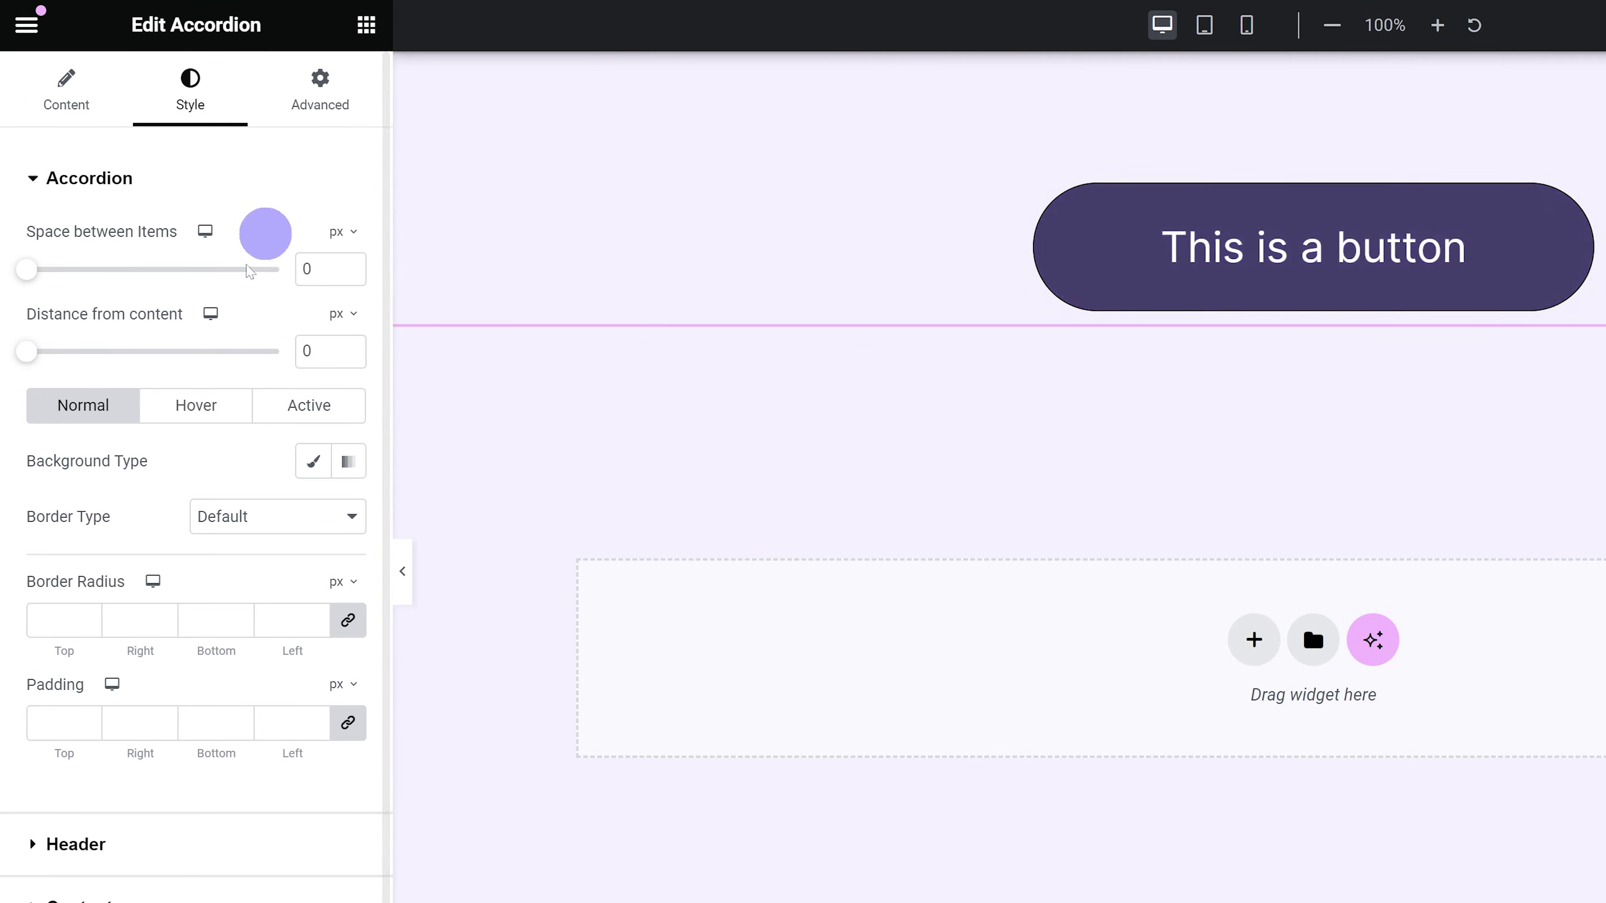
pyautogui.click(76, 848)
pyautogui.click(349, 339)
pyautogui.moveTo(302, 545); pyautogui.dragTo(253, 560)
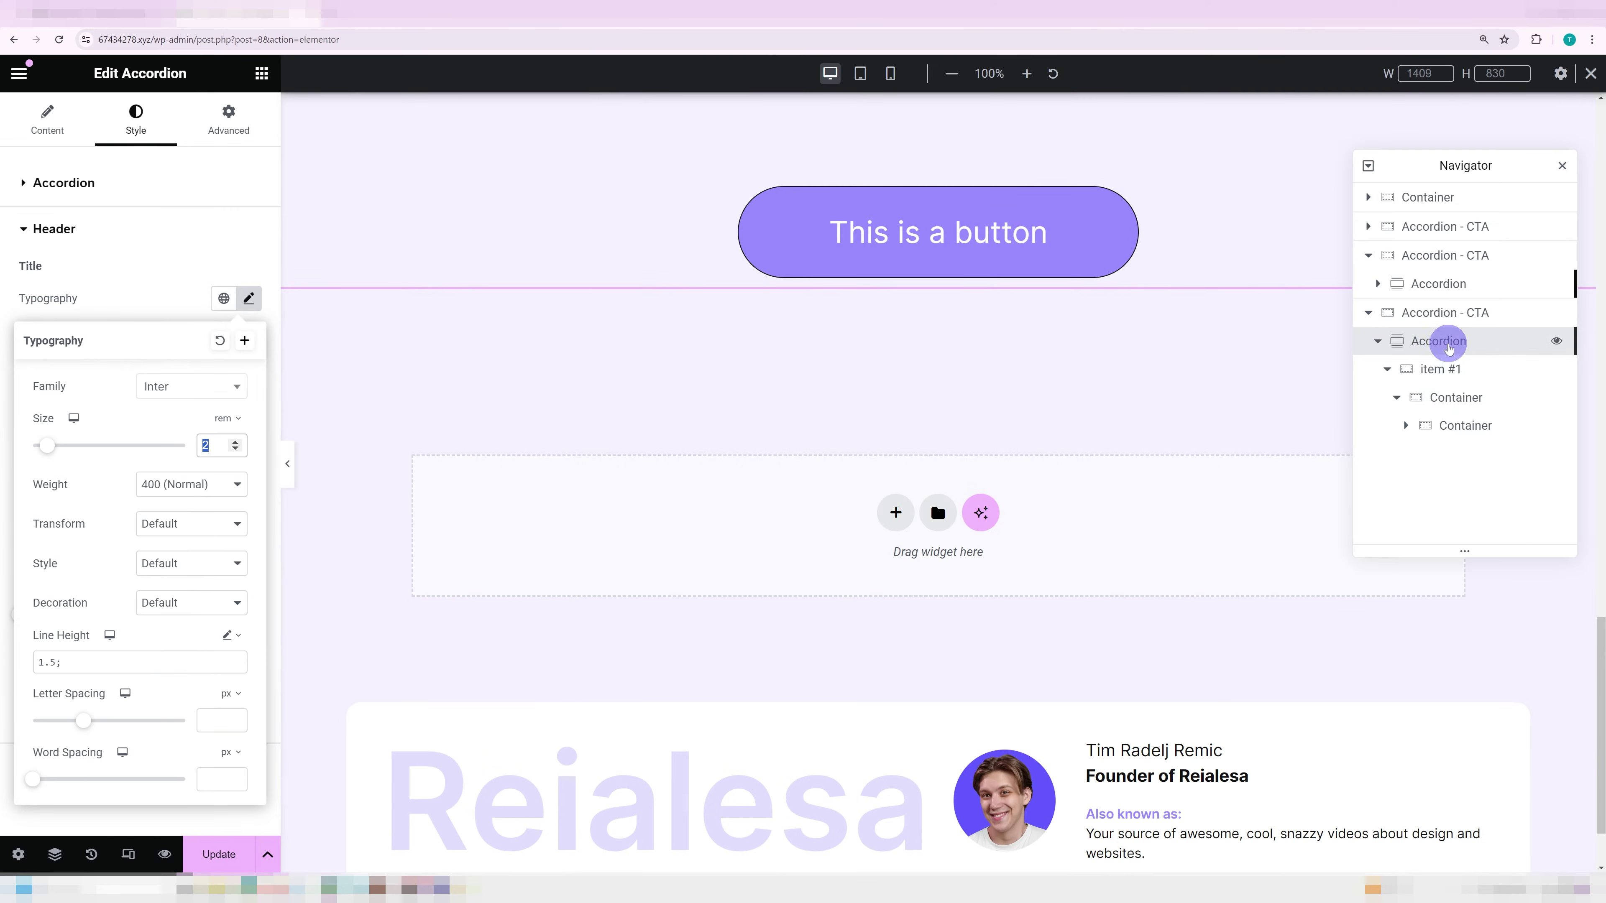
pyautogui.rightClick(1391, 341)
pyautogui.click(1429, 401)
pyautogui.click(136, 118)
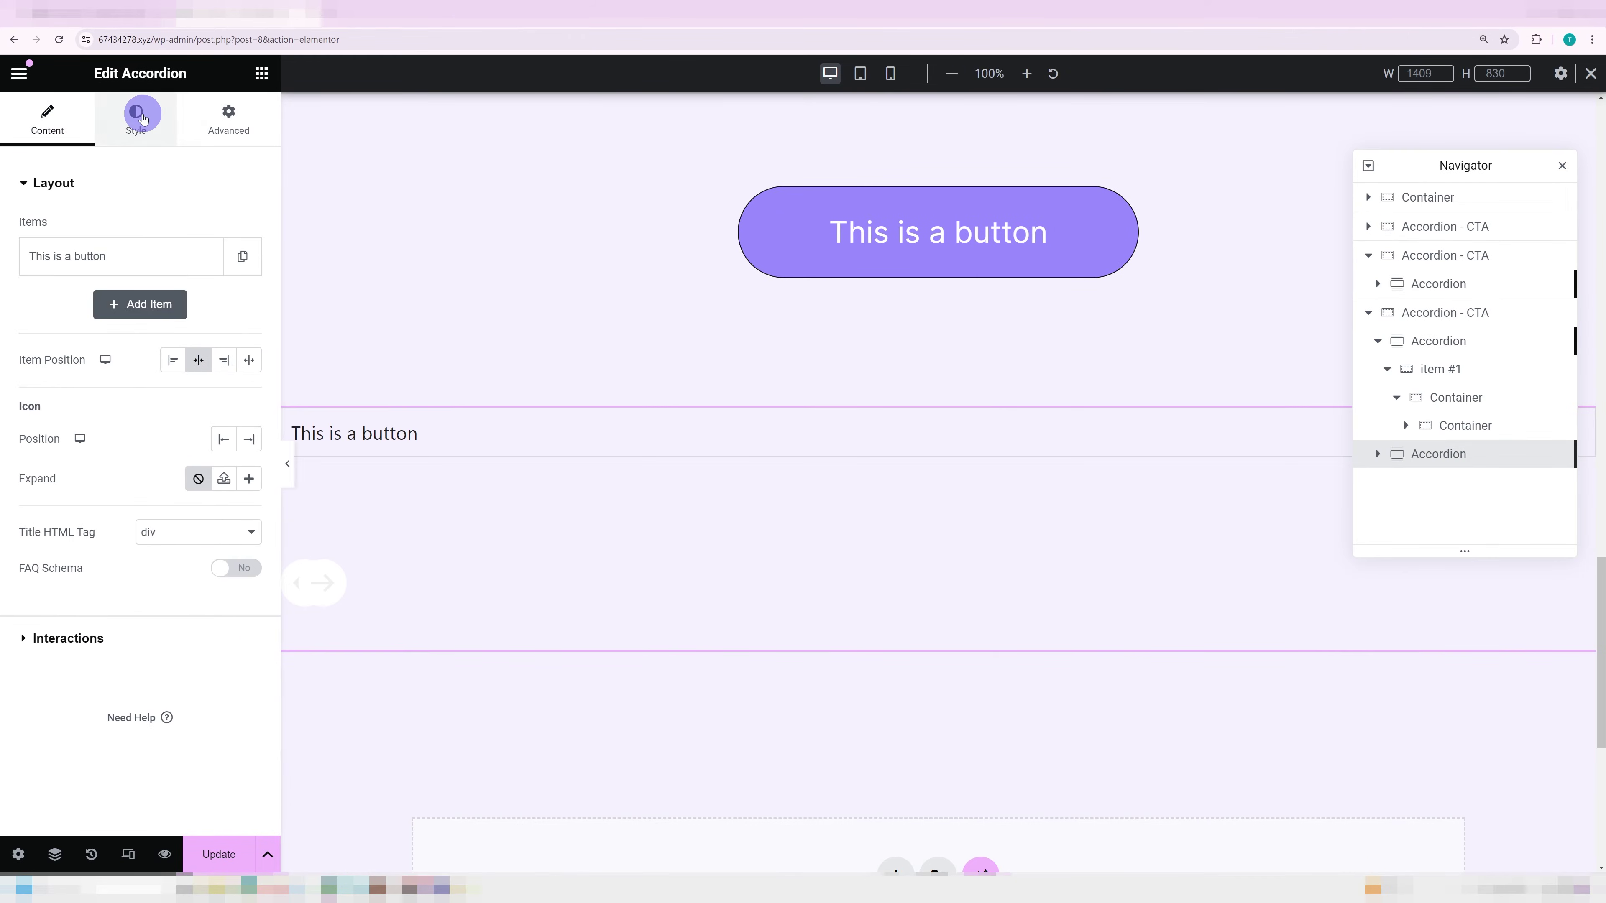
pyautogui.click(158, 659)
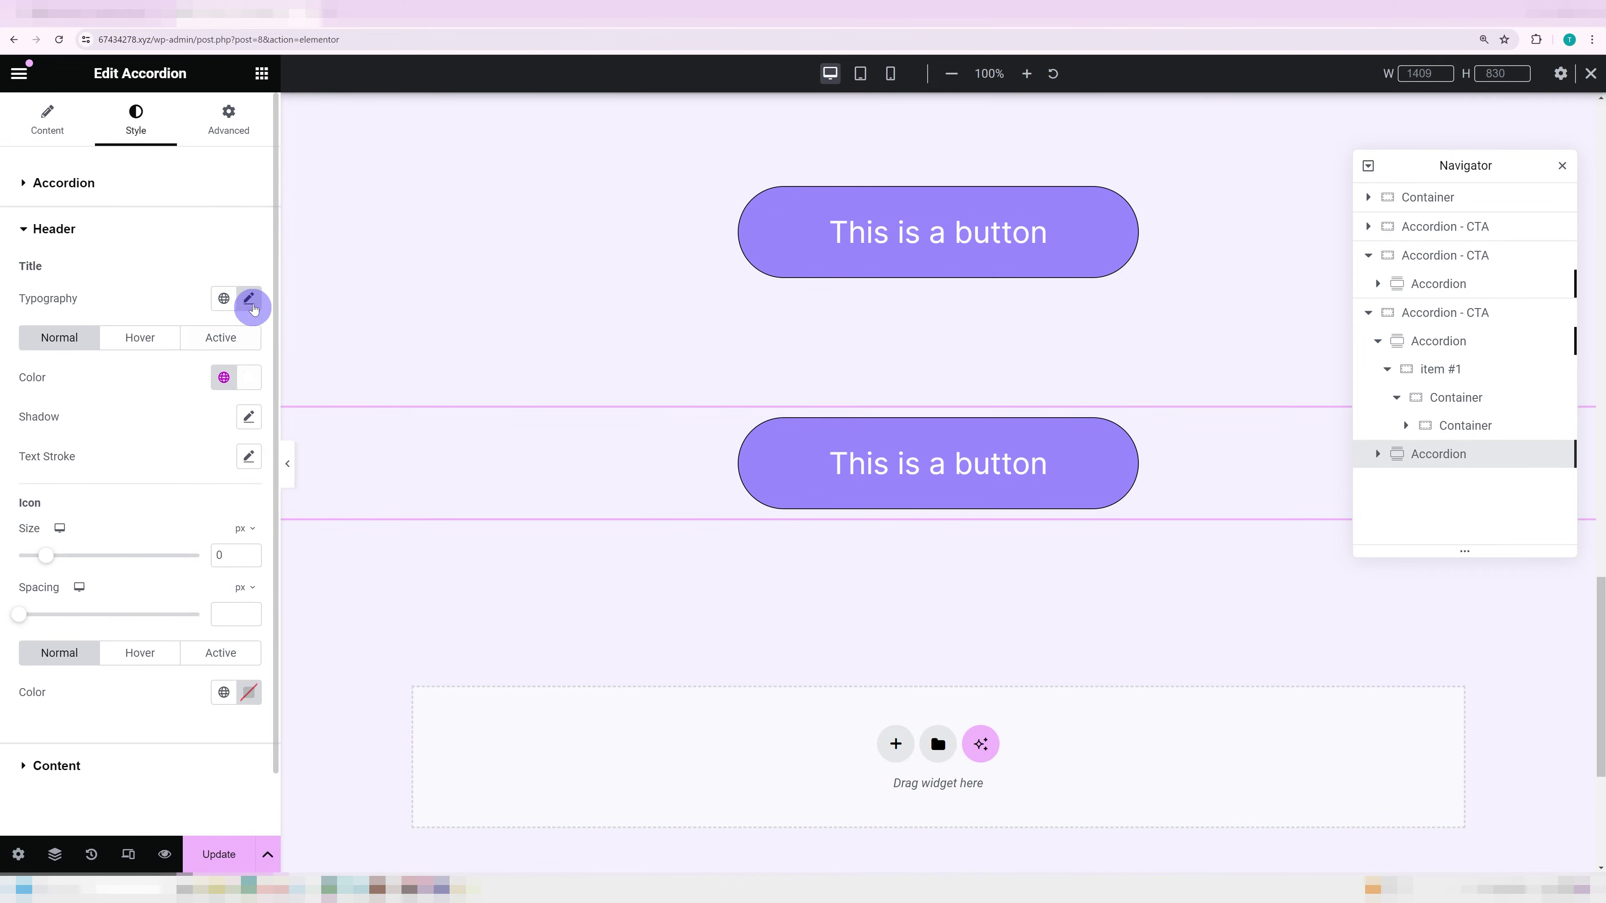
pyautogui.click(248, 298)
pyautogui.doubleClick(208, 446)
pyautogui.write('3')
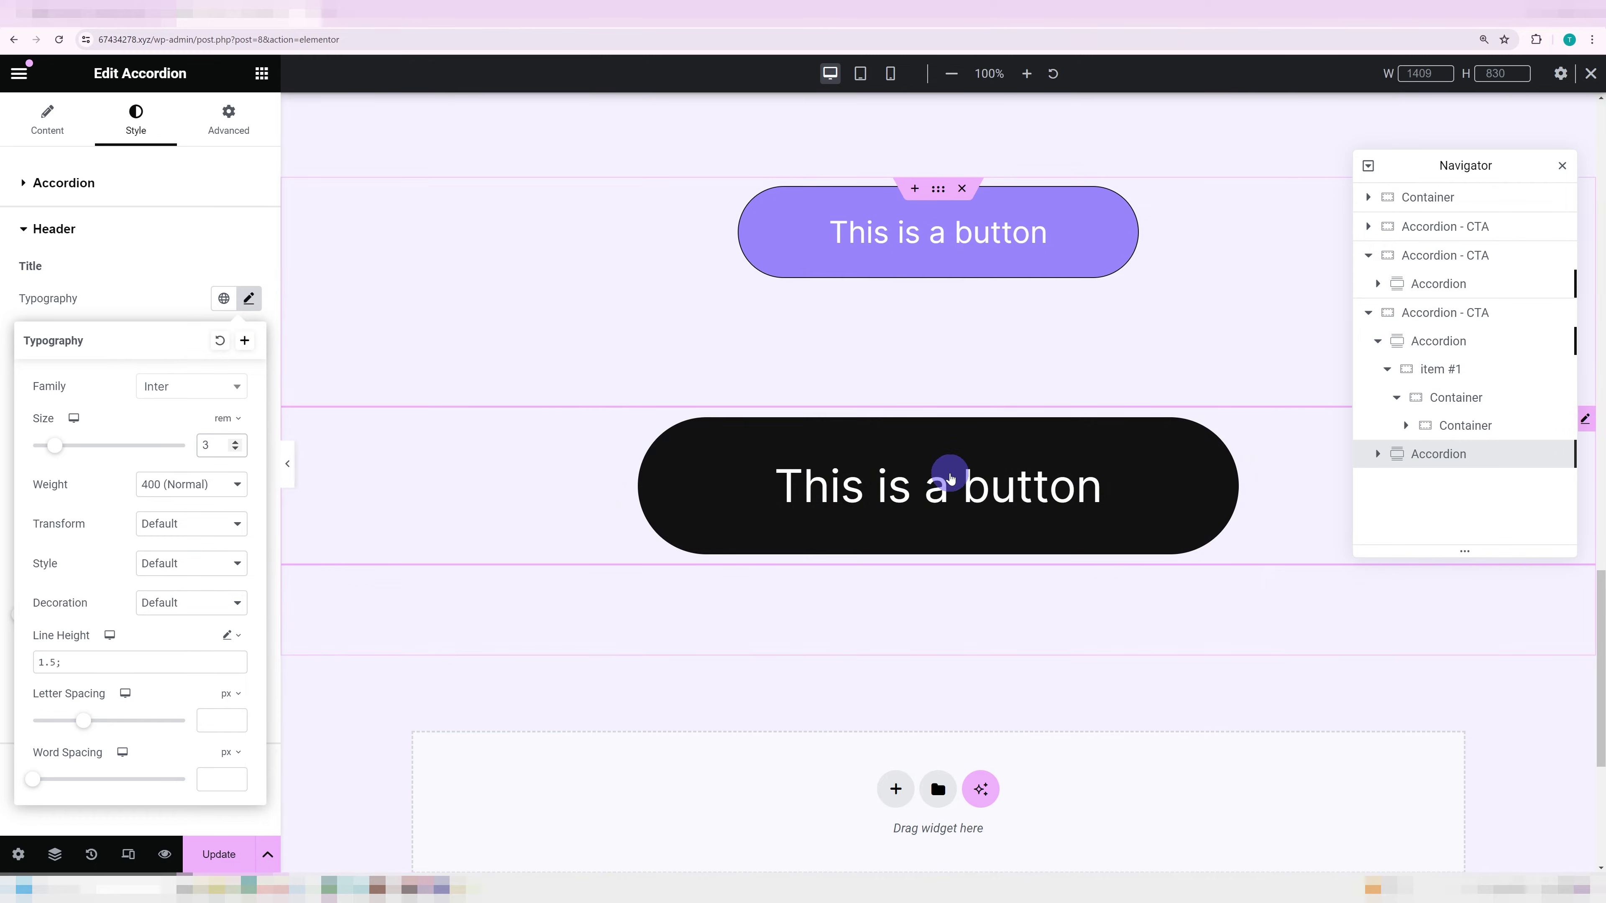
# Step: Duplicate the copy again and set the newest accordion's title size to 4 rem
pyautogui.rightClick(1546, 442)
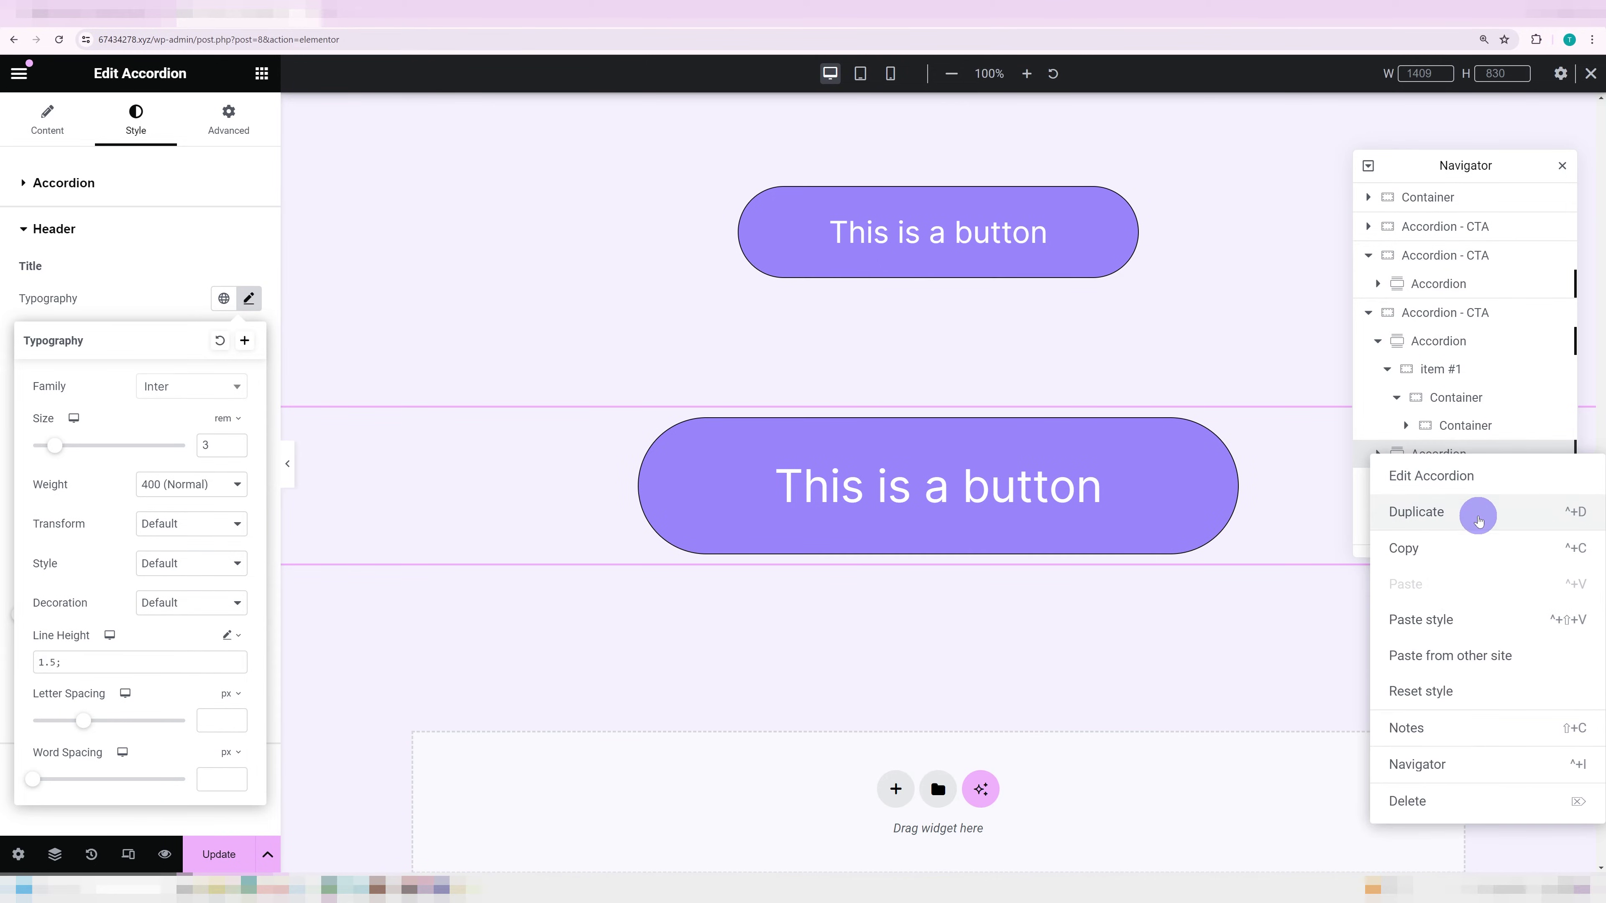
pyautogui.click(1470, 513)
pyautogui.click(136, 116)
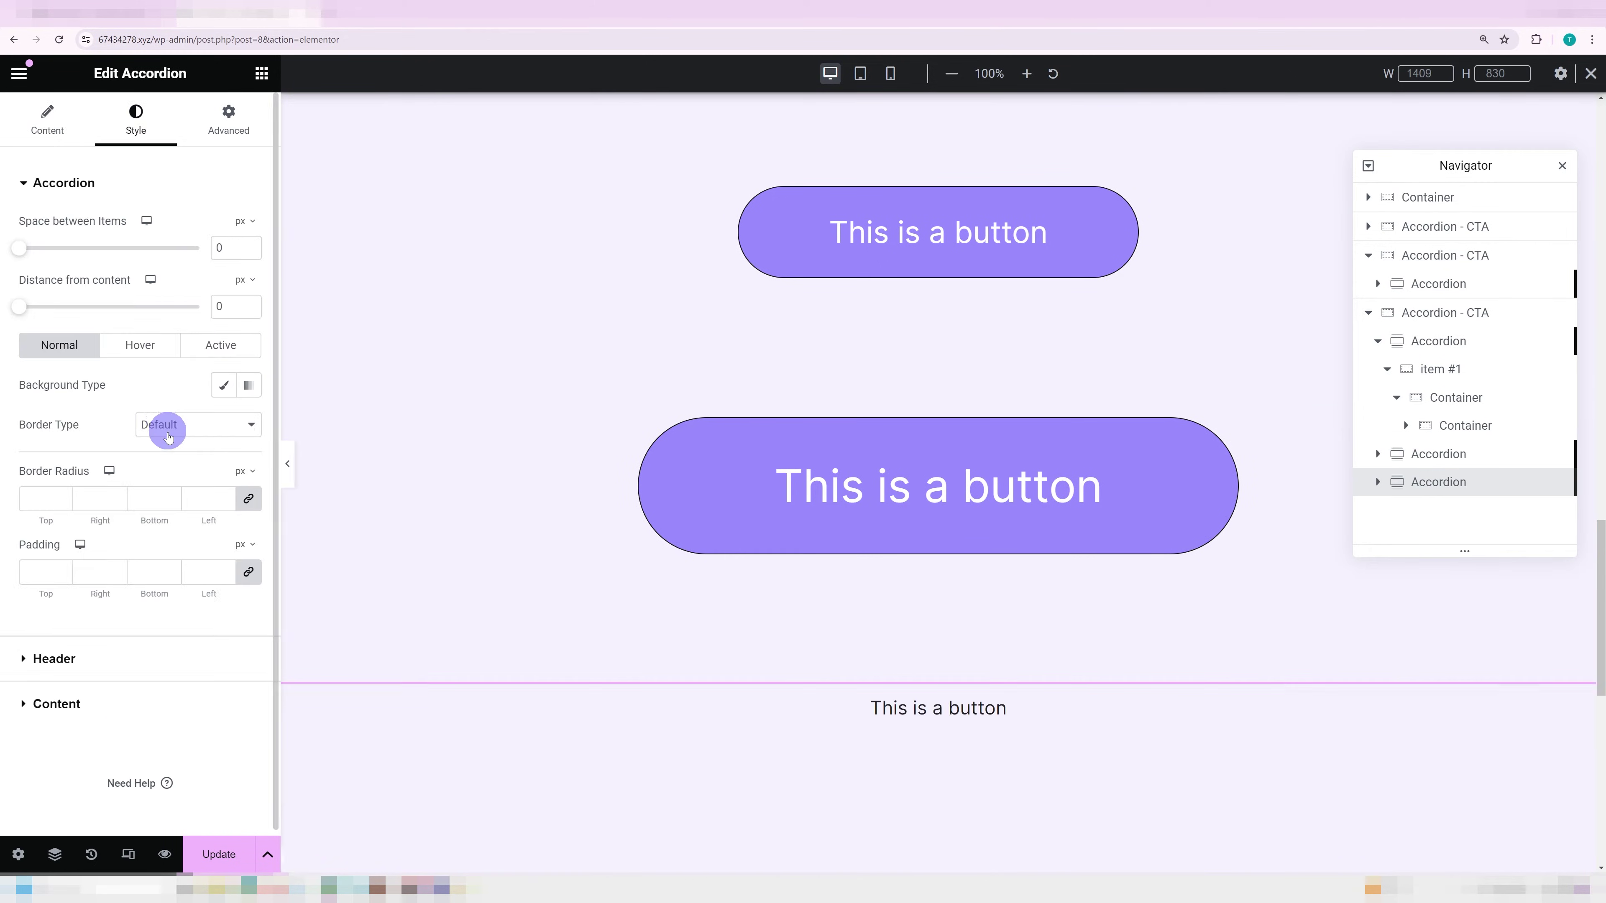
pyautogui.click(124, 656)
pyautogui.click(249, 298)
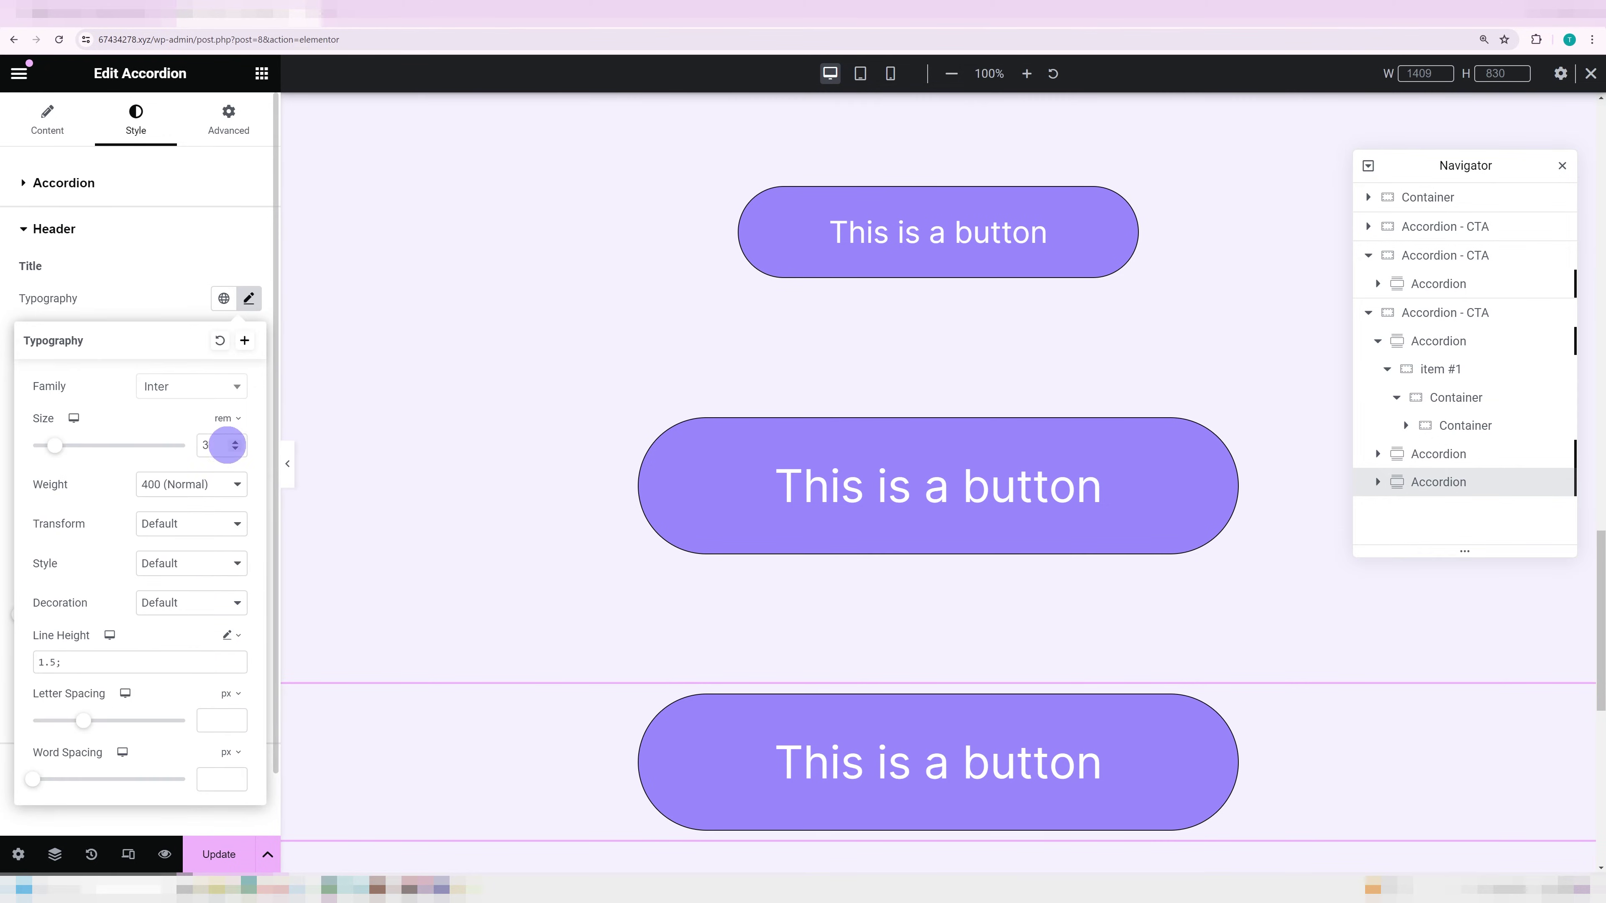
pyautogui.click(215, 445)
pyautogui.write('4')
pyautogui.scroll(-1, 534, 292)
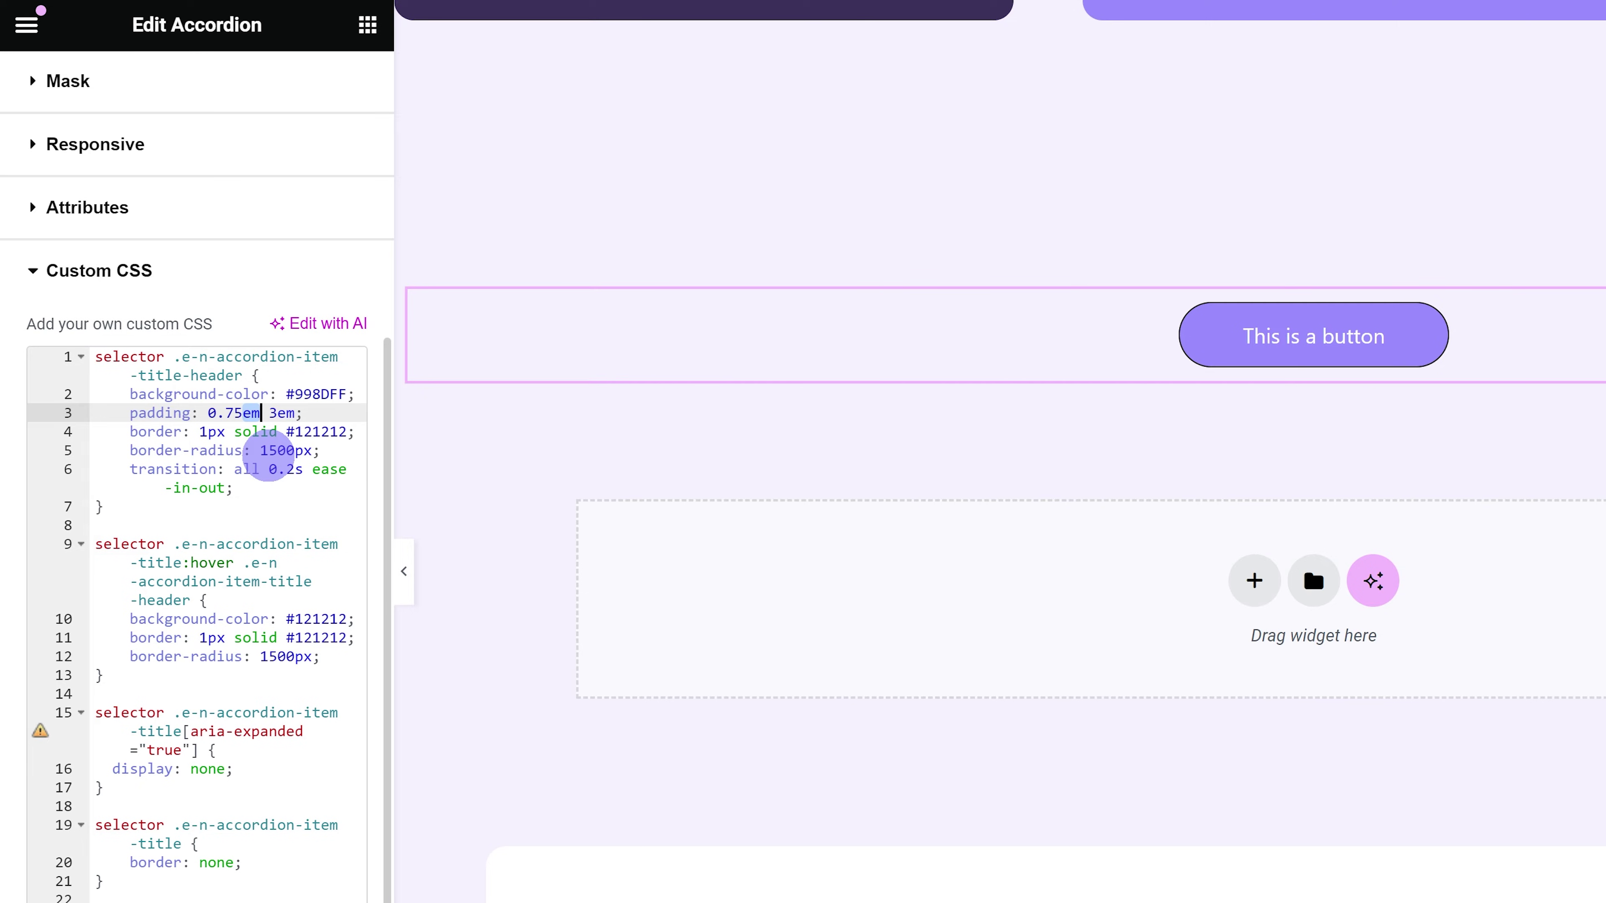
pyautogui.write('px')
pyautogui.hotkey('ctrl', 'z')
pyautogui.click(209, 414)
pyautogui.write('2')
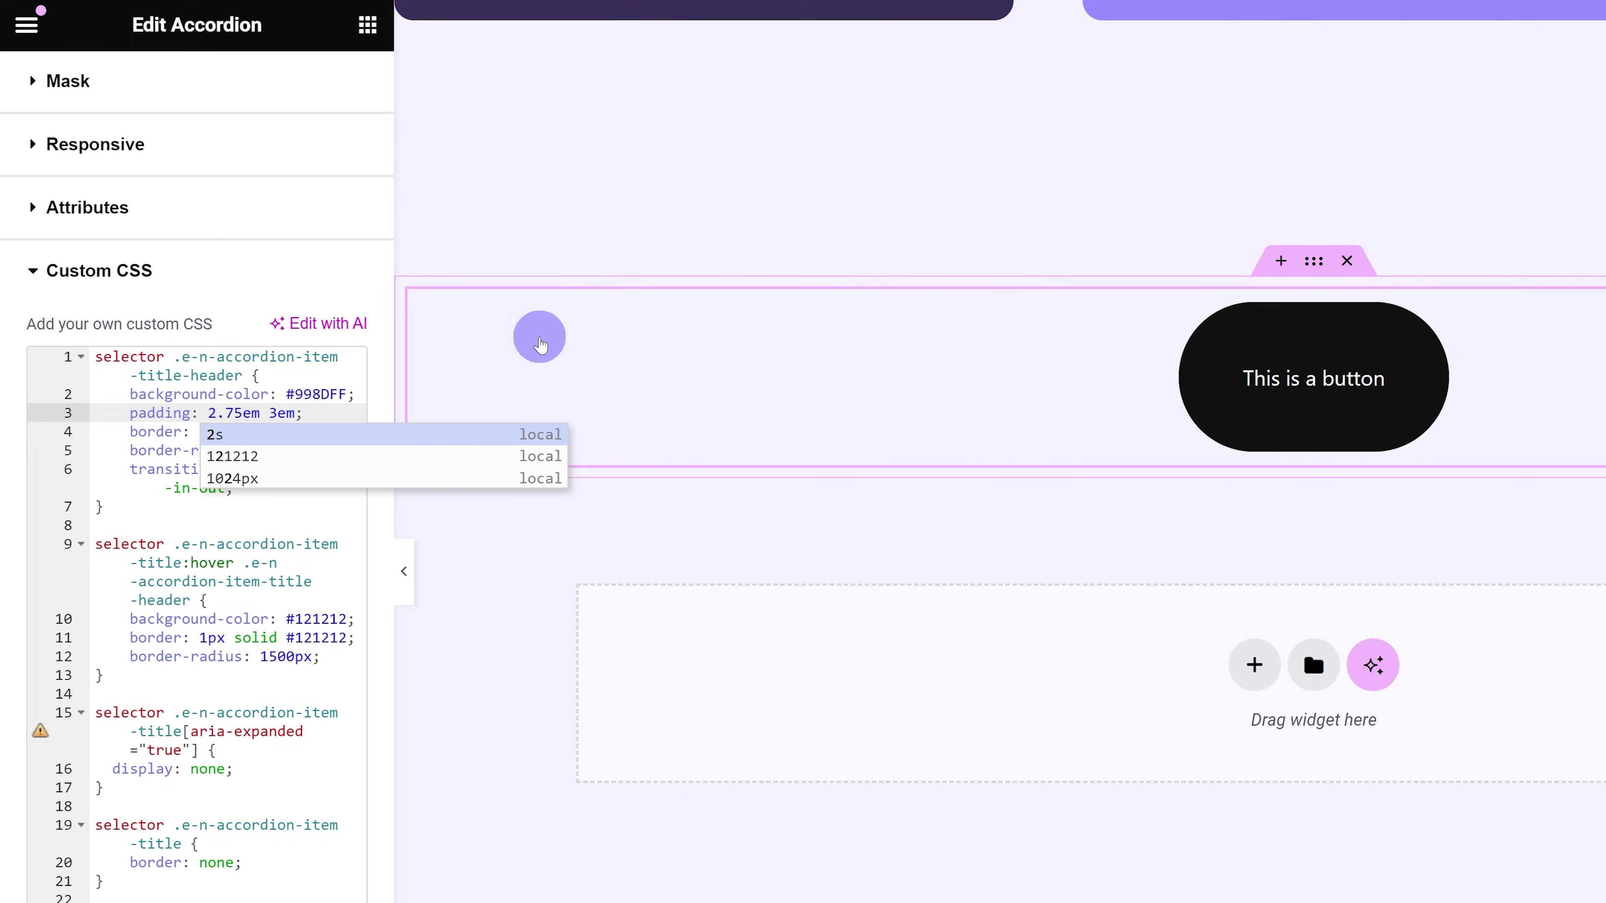
pyautogui.press('BackSpace')
pyautogui.write('0')
pyautogui.click(286, 413)
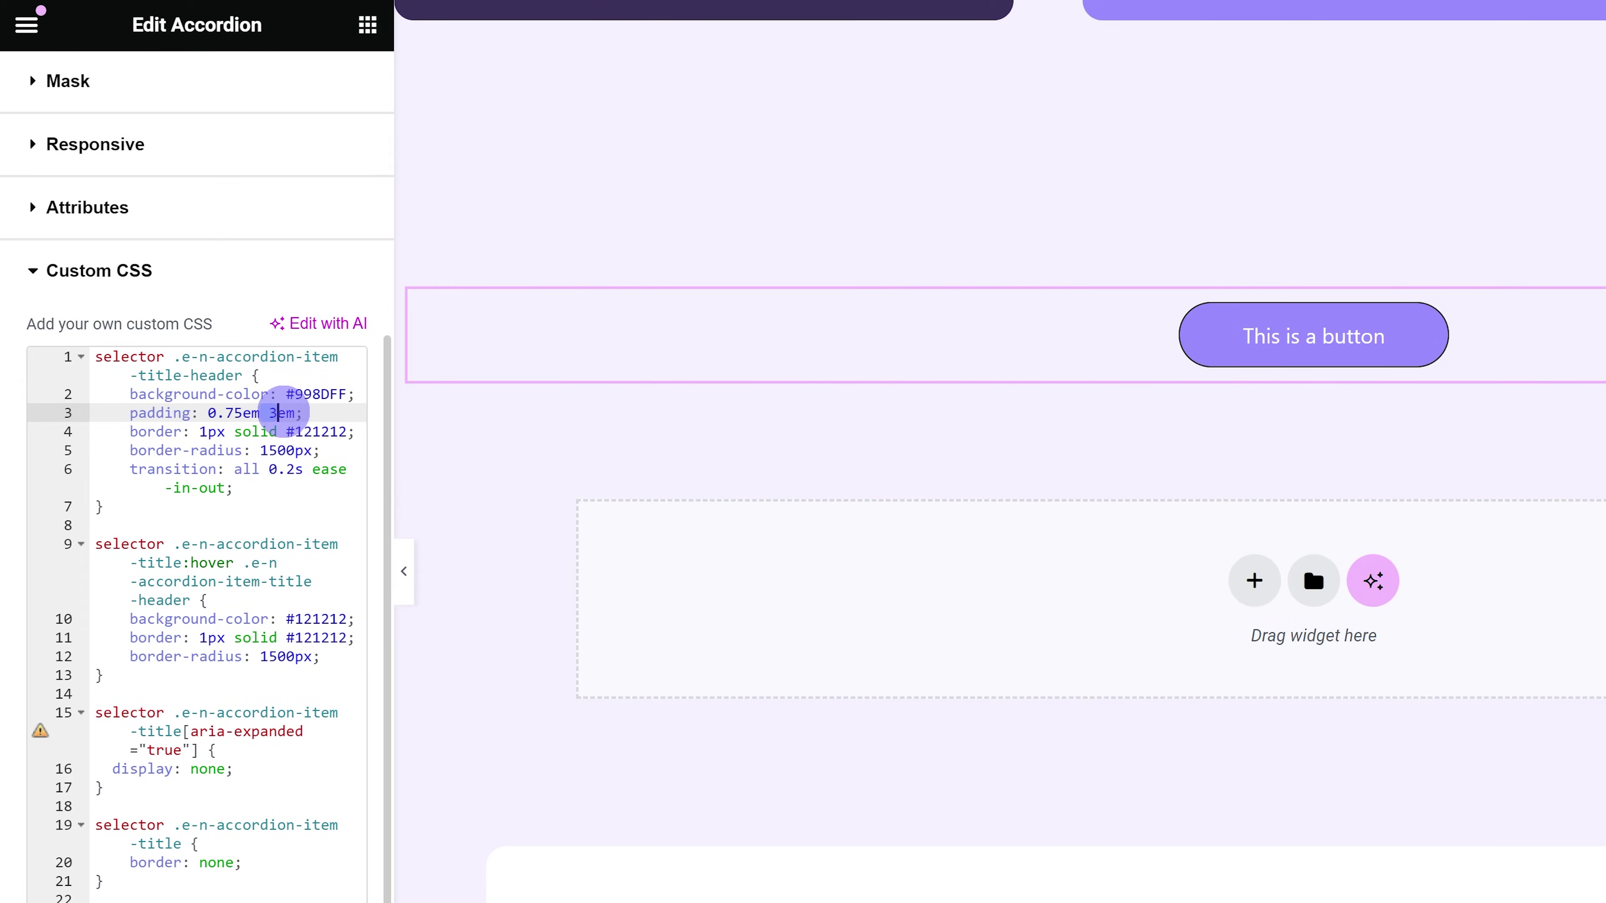
pyautogui.click(296, 412)
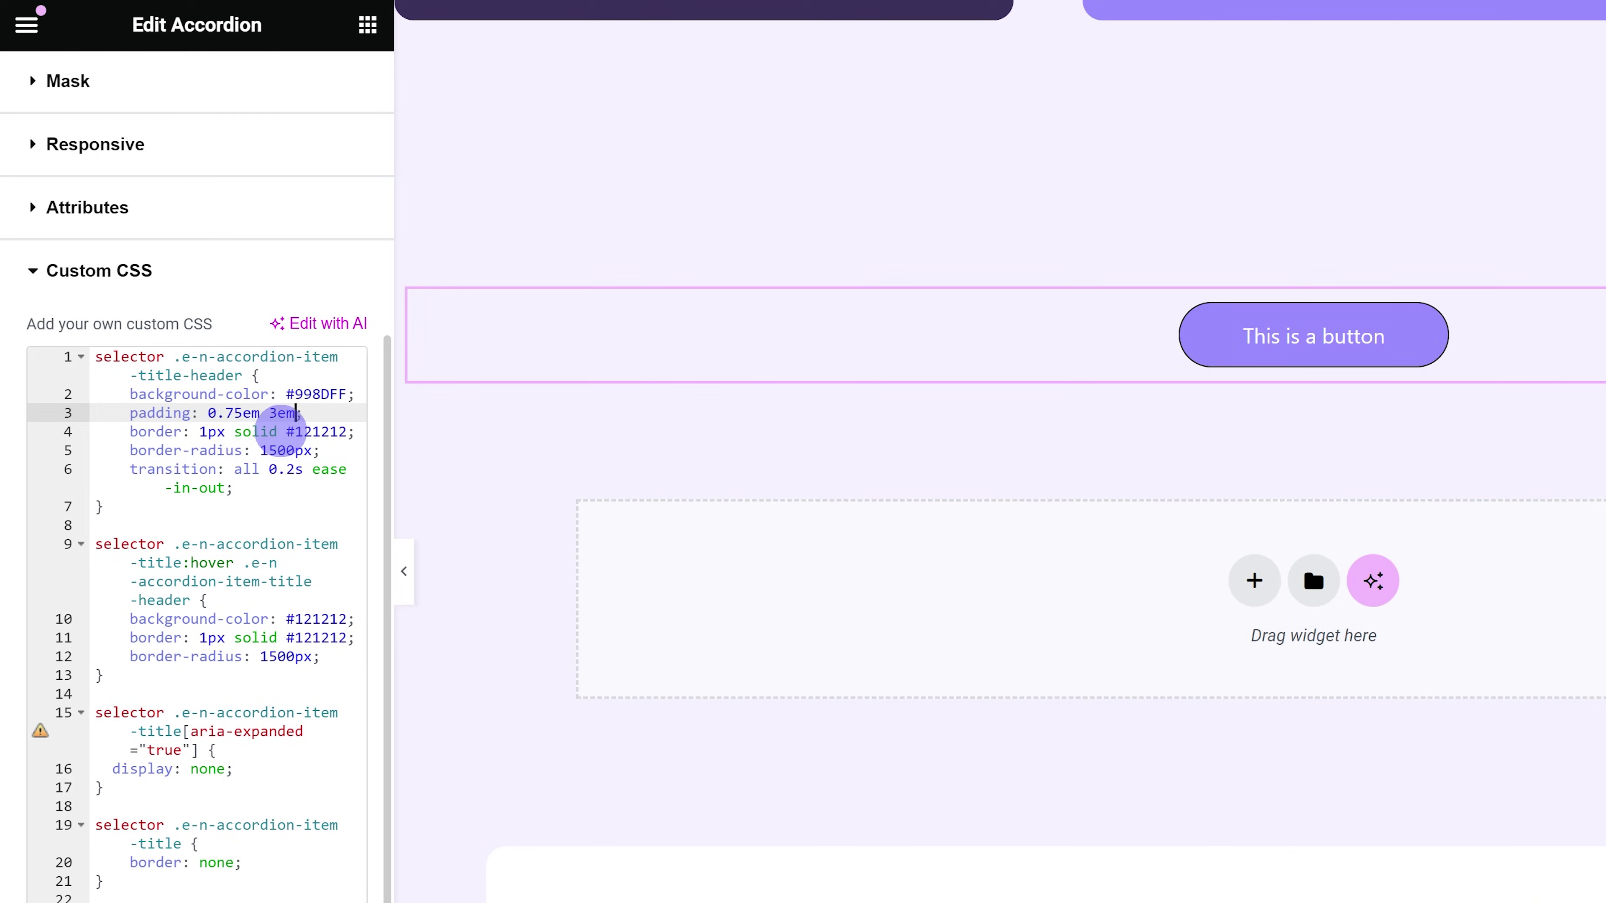
pyautogui.moveTo(285, 432); pyautogui.dragTo(340, 432)
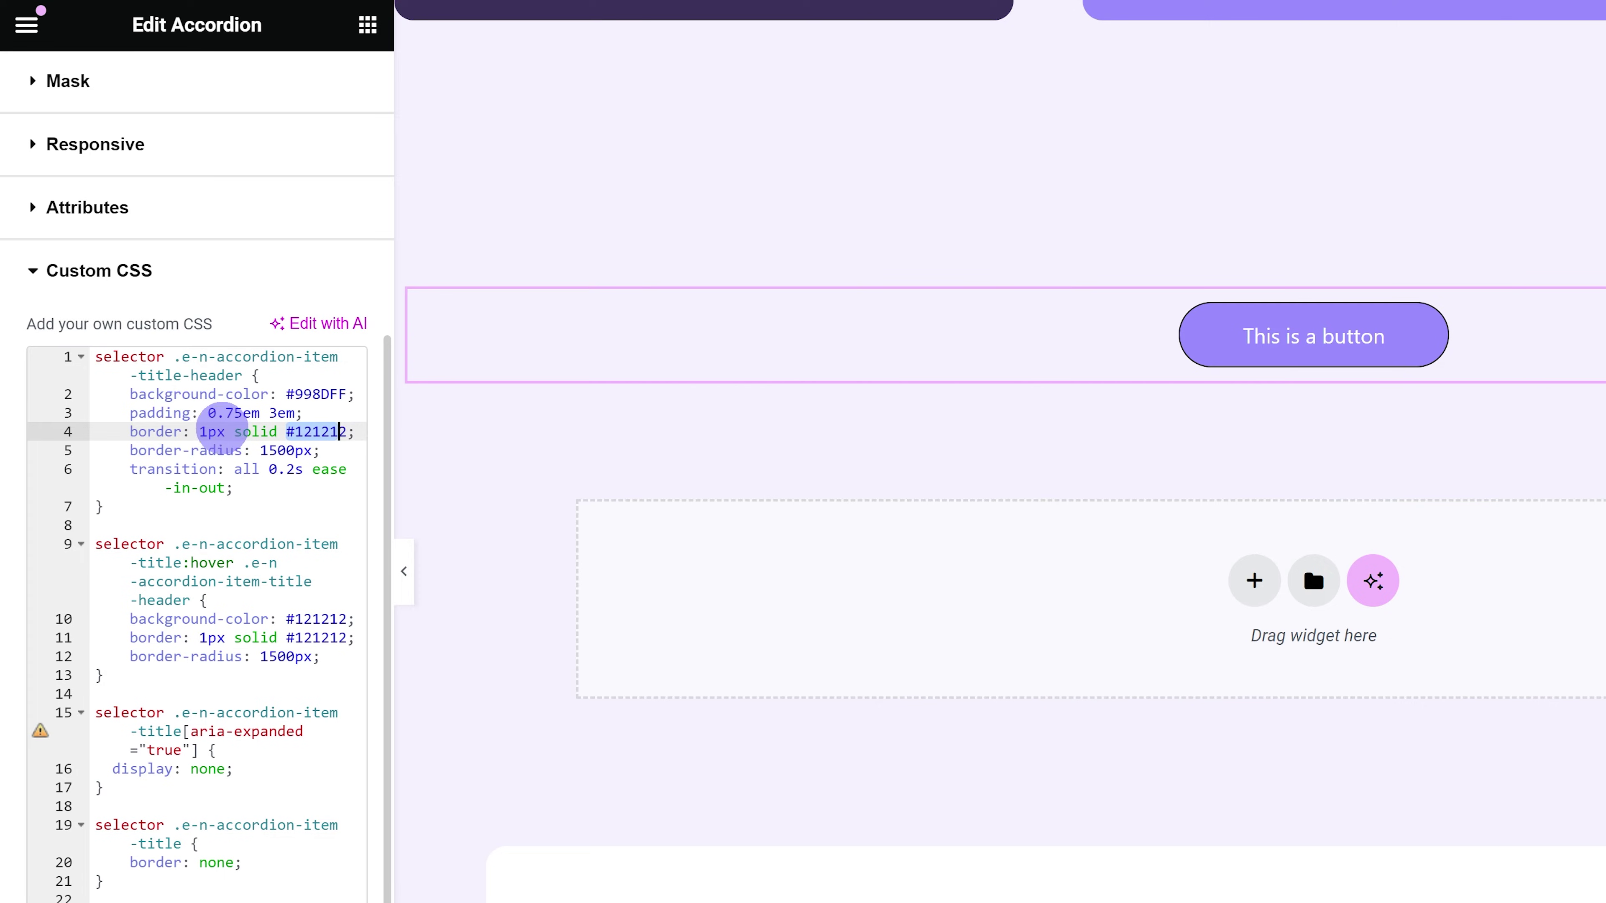
pyautogui.click(207, 432)
pyautogui.press('BackSpace')
pyautogui.write('4')
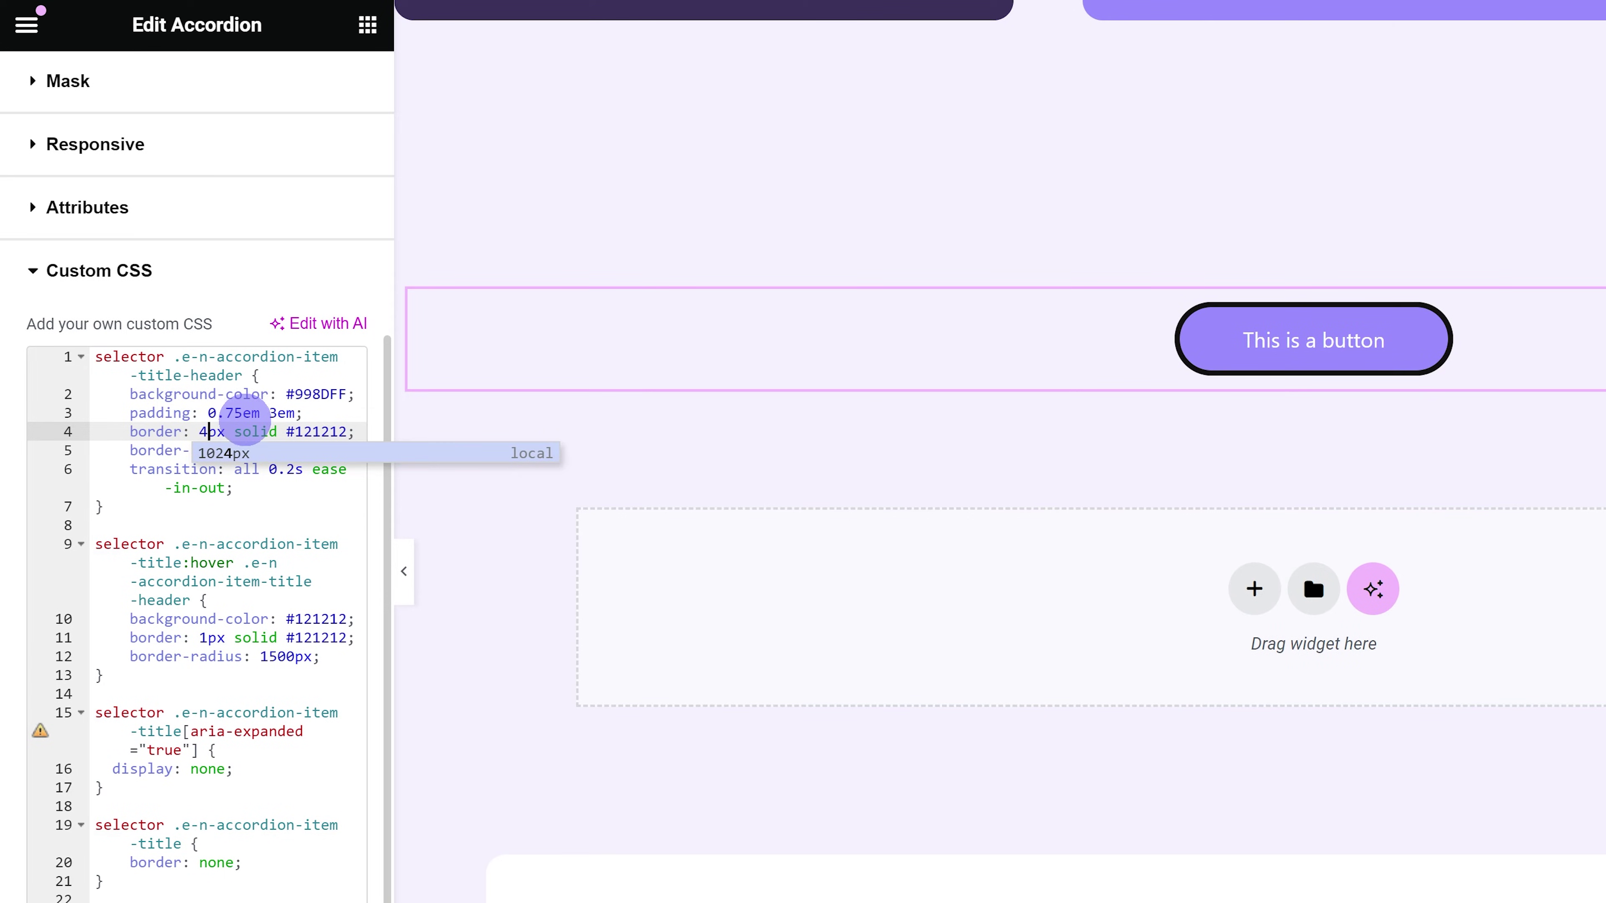
pyautogui.doubleClick(255, 432)
pyautogui.write('dash')
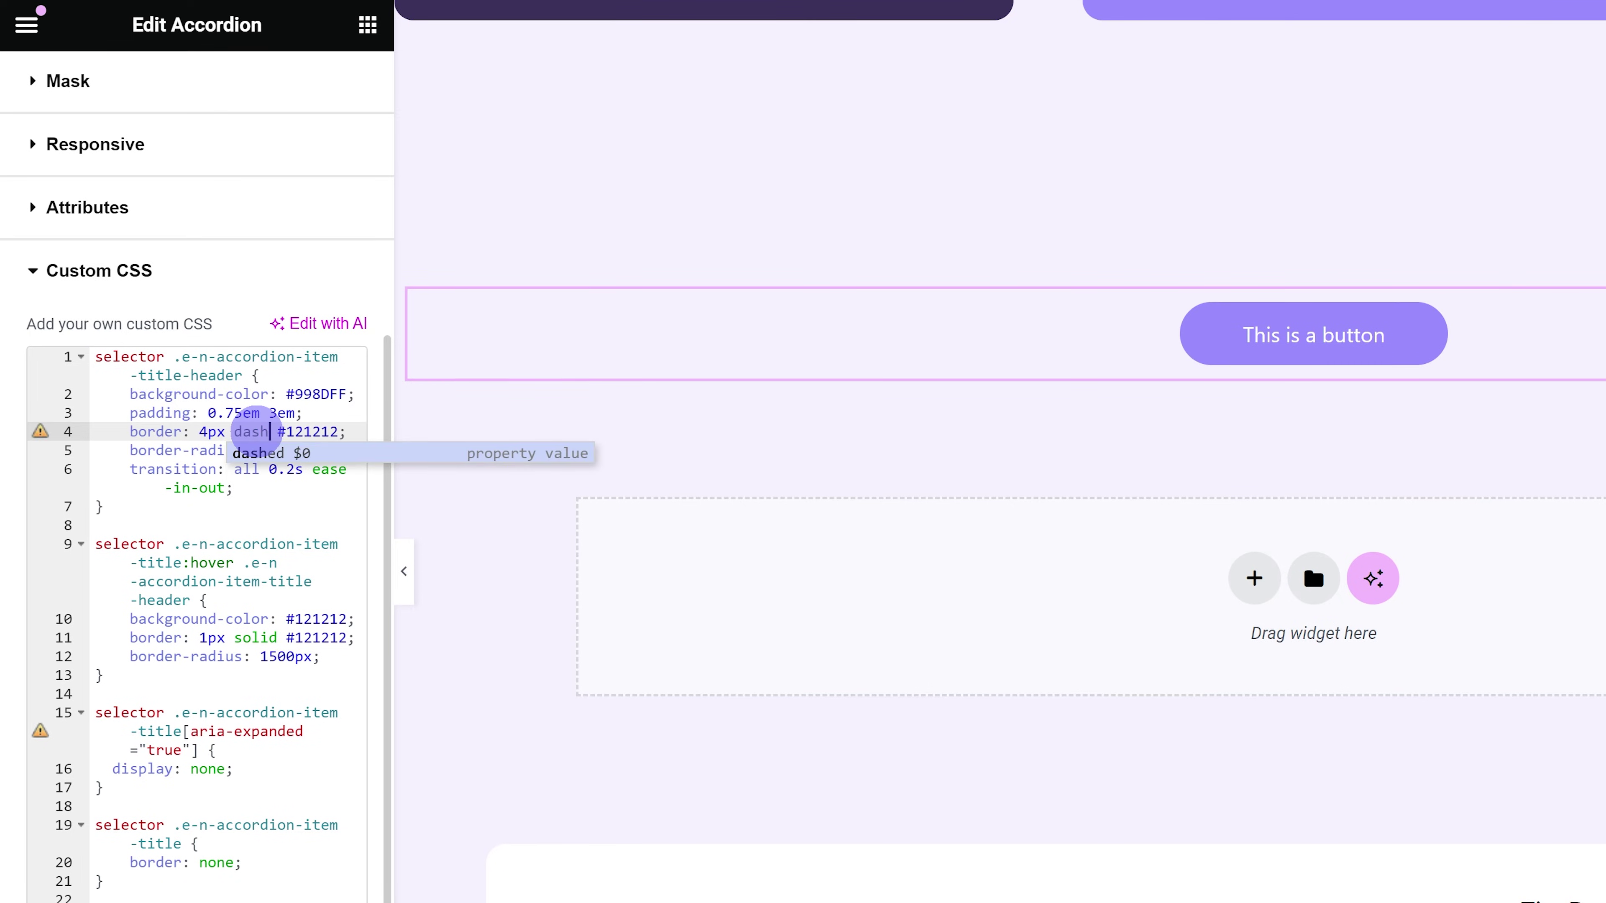
pyautogui.write('ed')
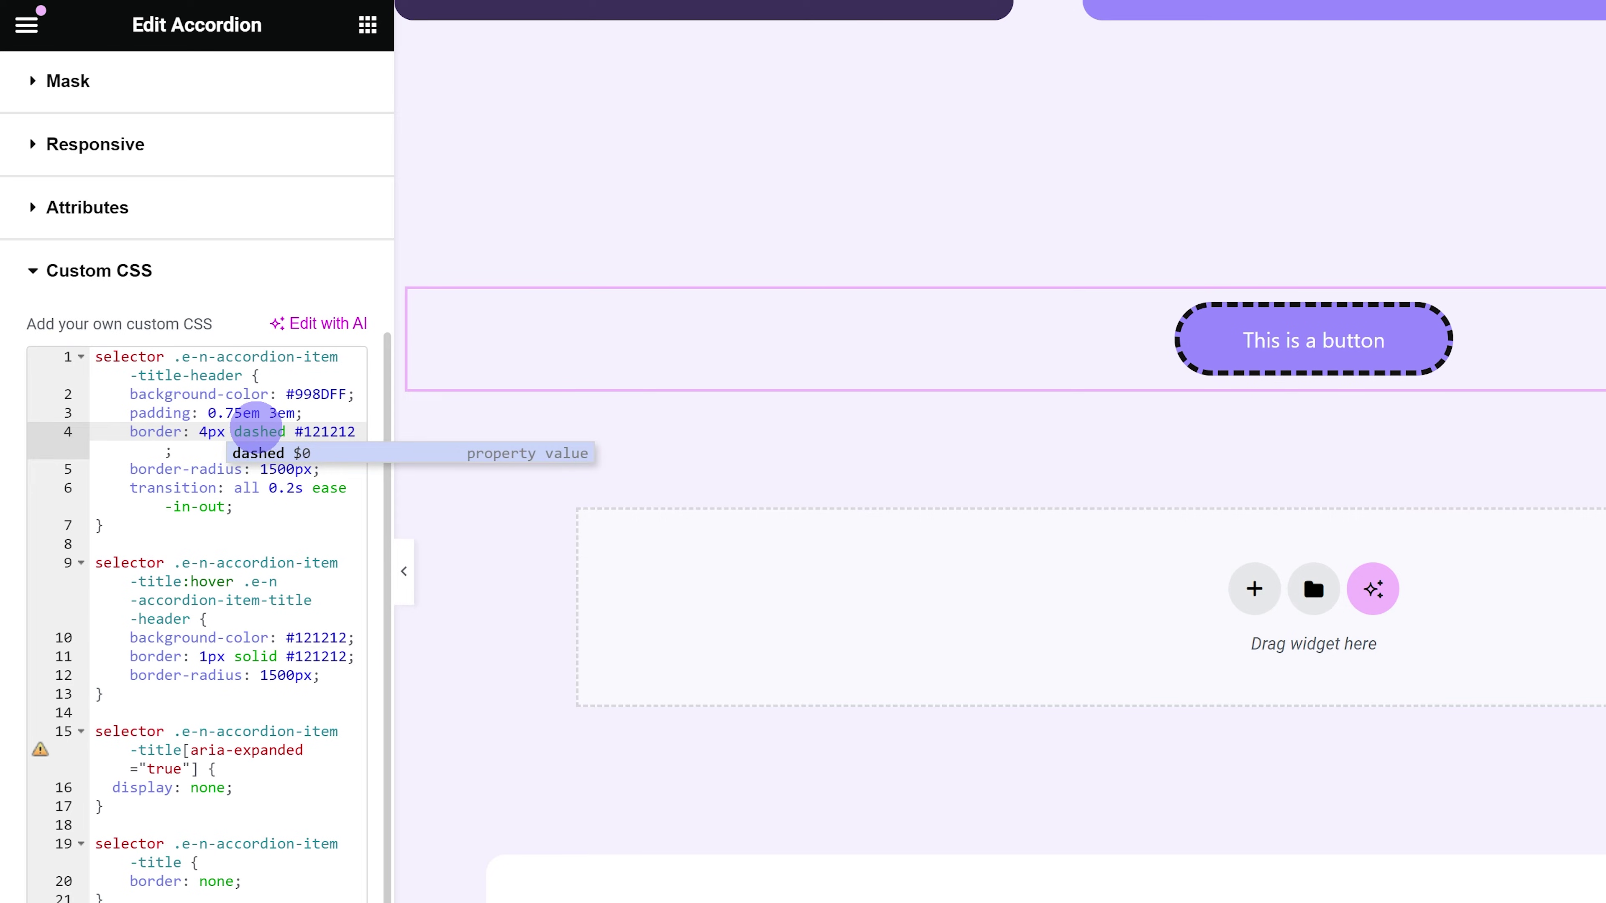
pyautogui.hotkey('ctrl', 'z')
pyautogui.click(209, 431)
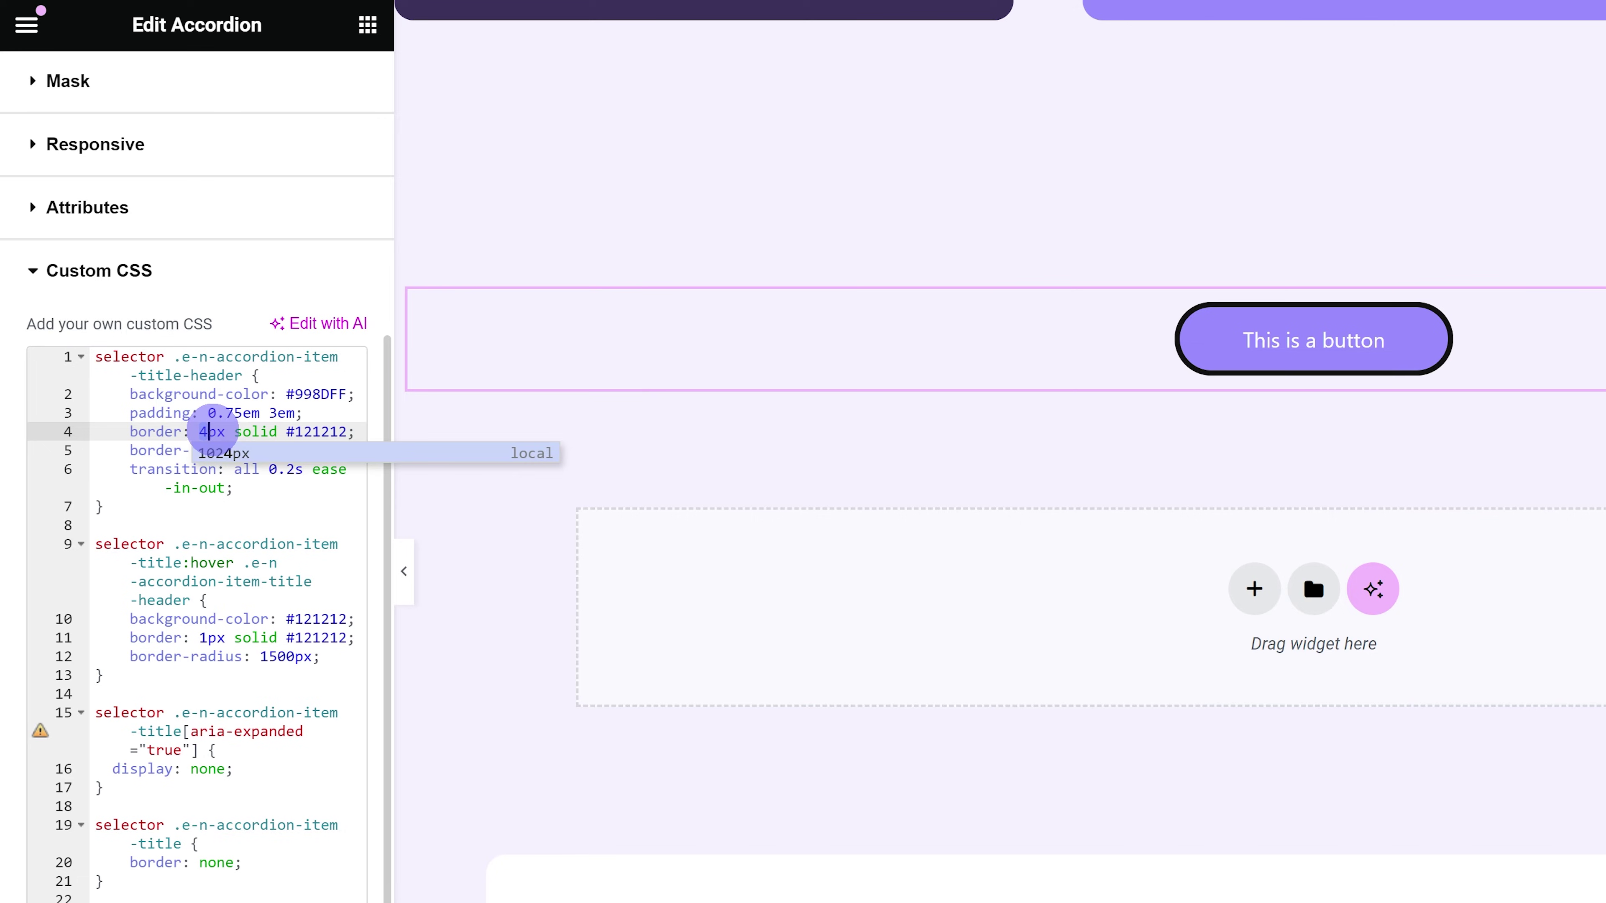
pyautogui.press('BackSpace')
pyautogui.write('1')
pyautogui.click(243, 412)
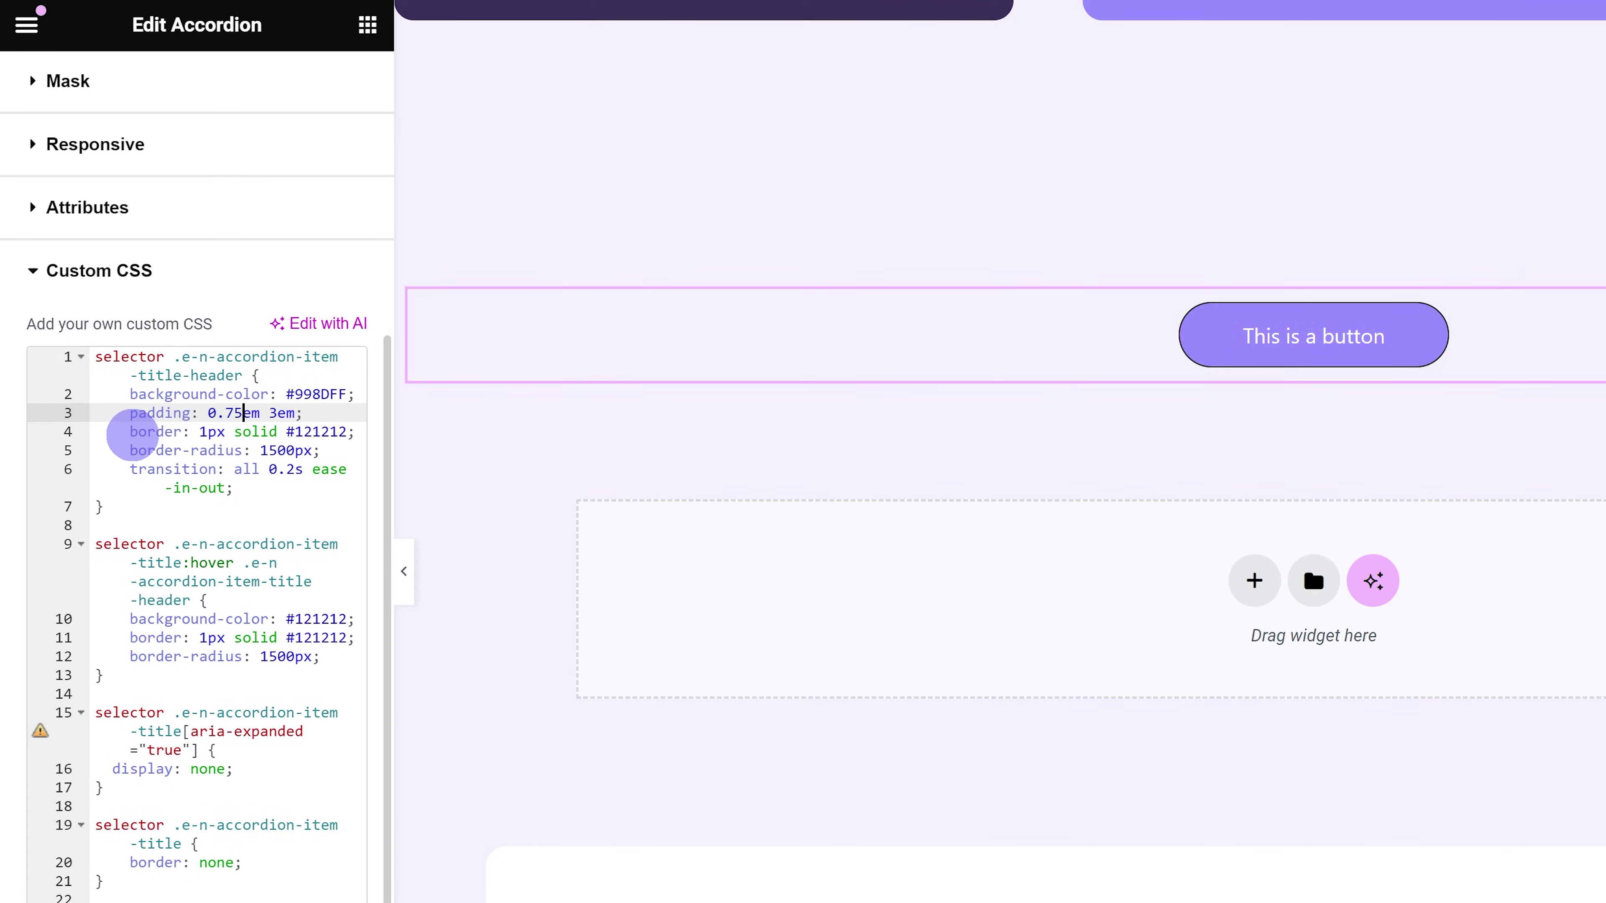
pyautogui.moveTo(130, 431); pyautogui.dragTo(349, 431)
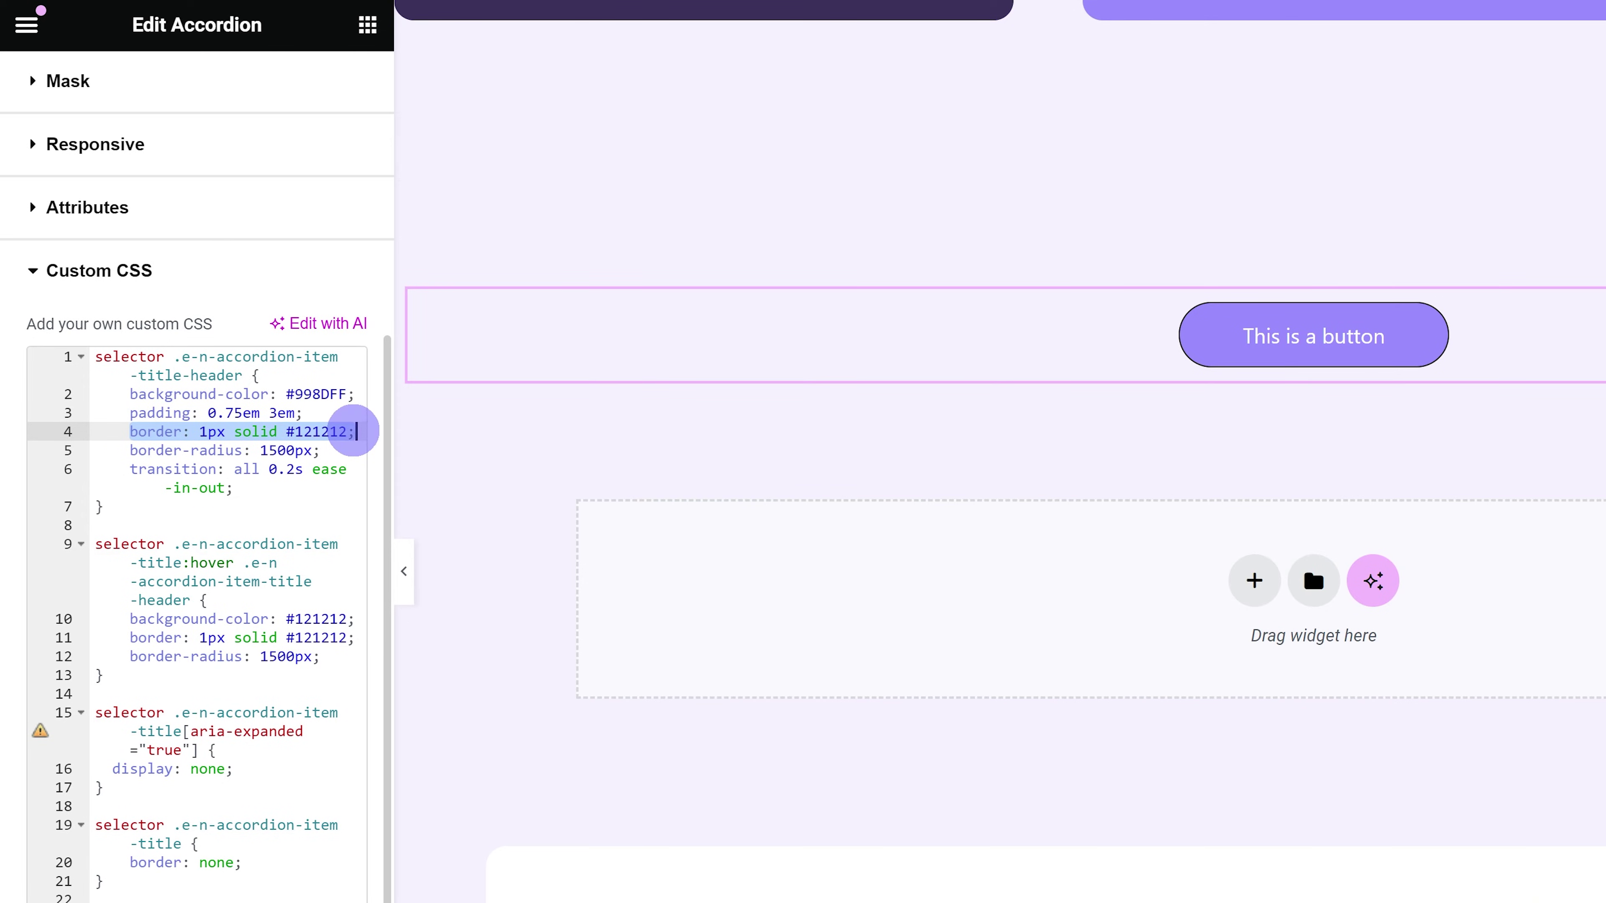
pyautogui.moveTo(130, 638); pyautogui.dragTo(358, 638)
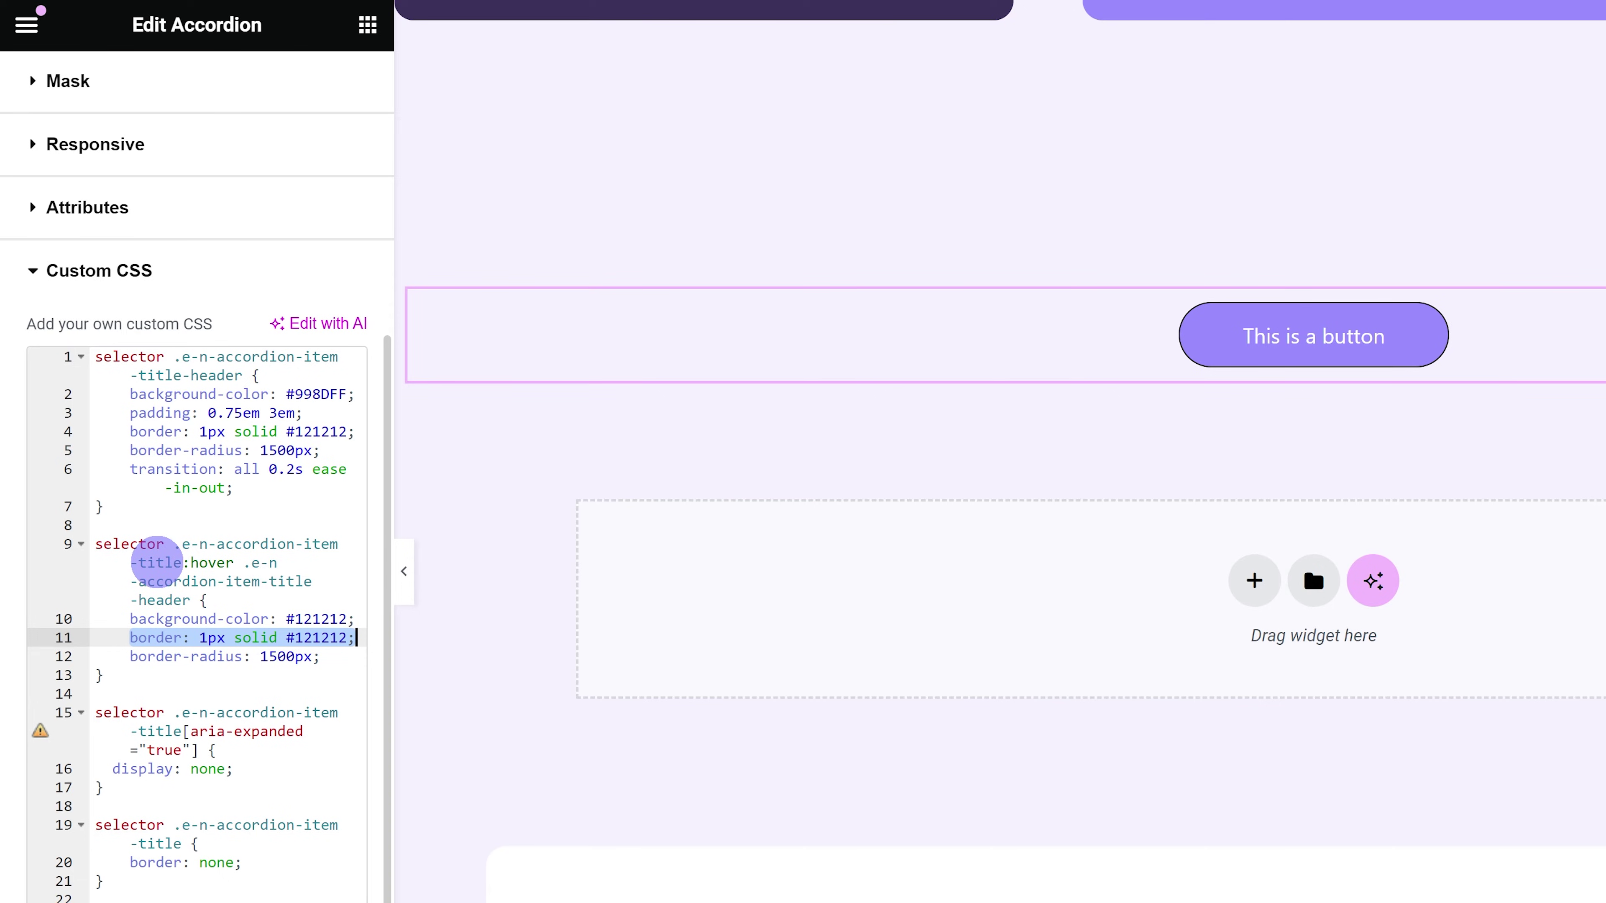
# Step: Change the normal and hover border colours from #121212 to #998DFF
pyautogui.doubleClick(315, 432)
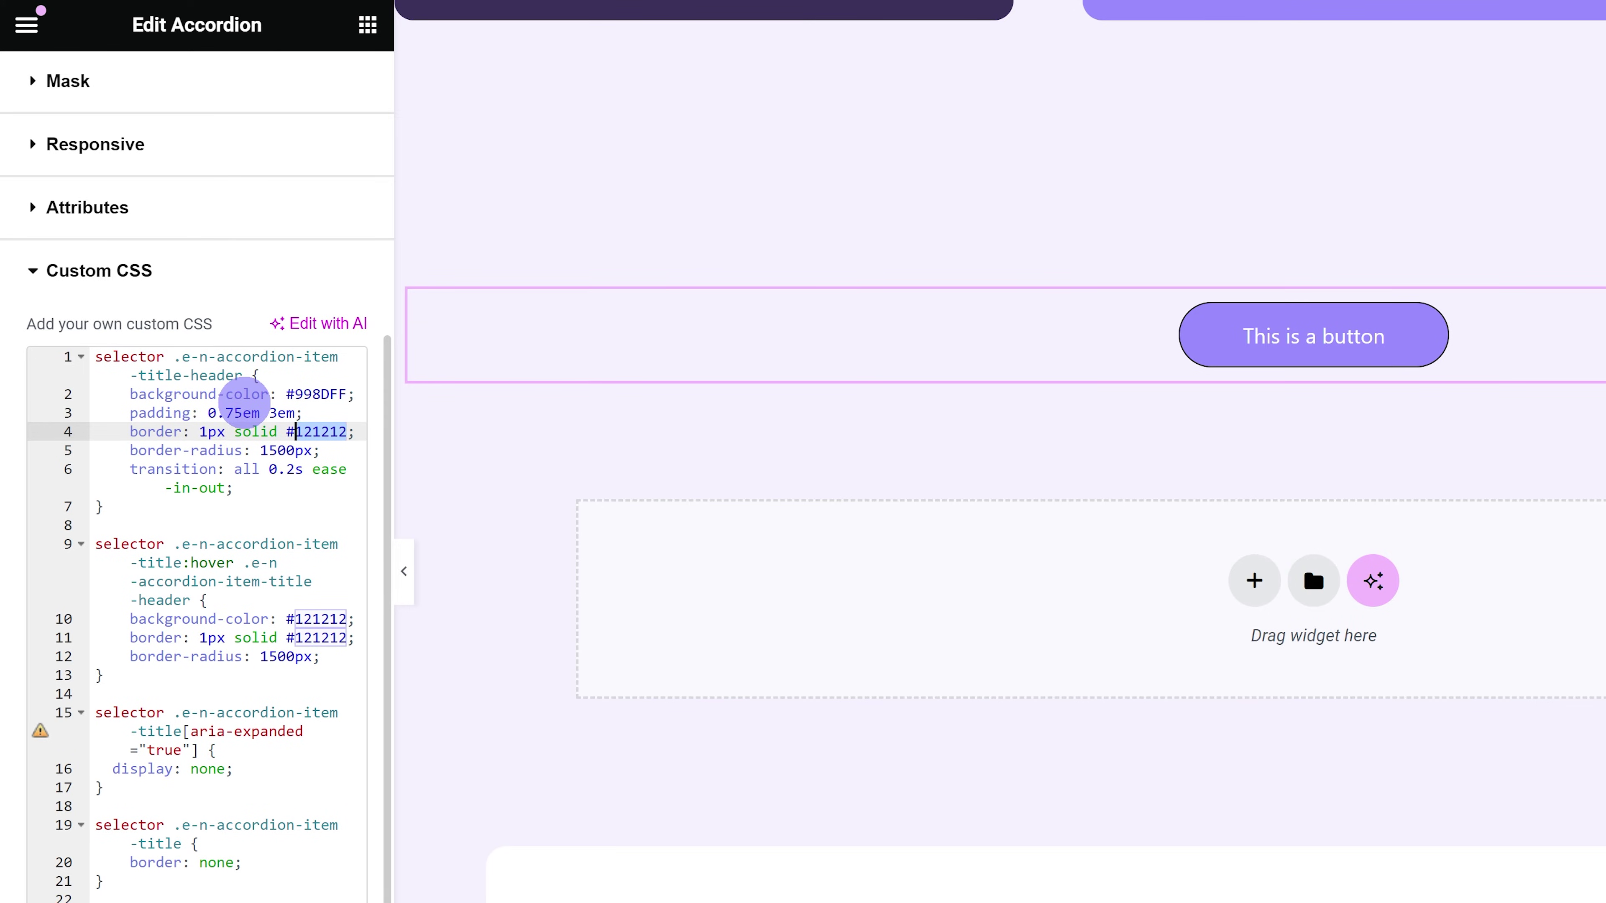
pyautogui.write('998DFF')
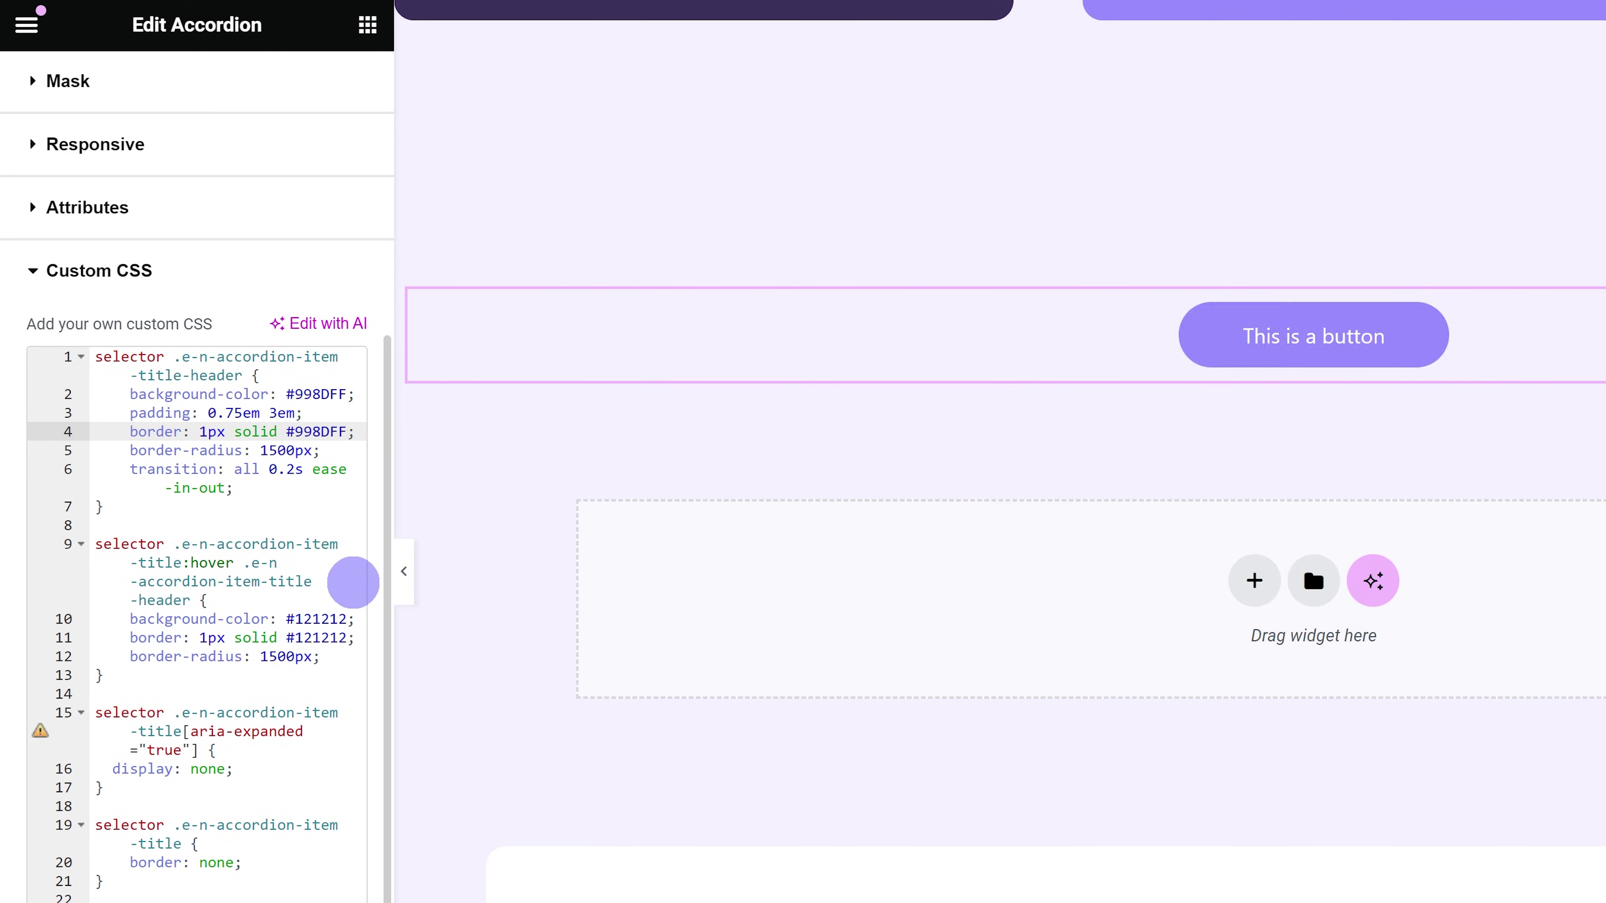
pyautogui.doubleClick(321, 638)
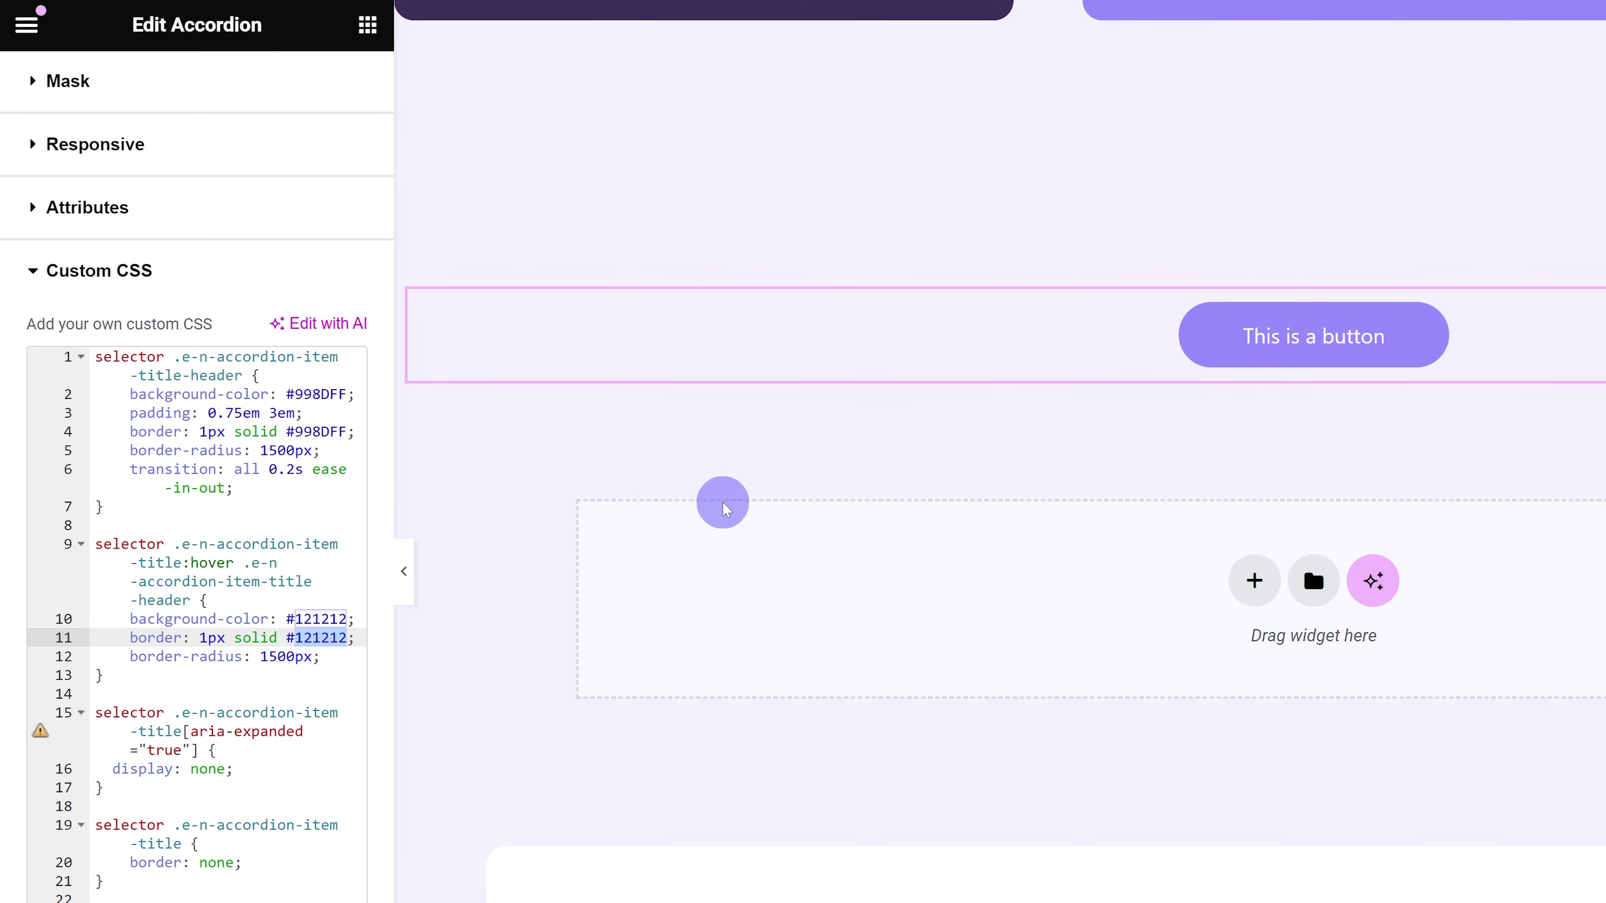
pyautogui.write('998DFF')
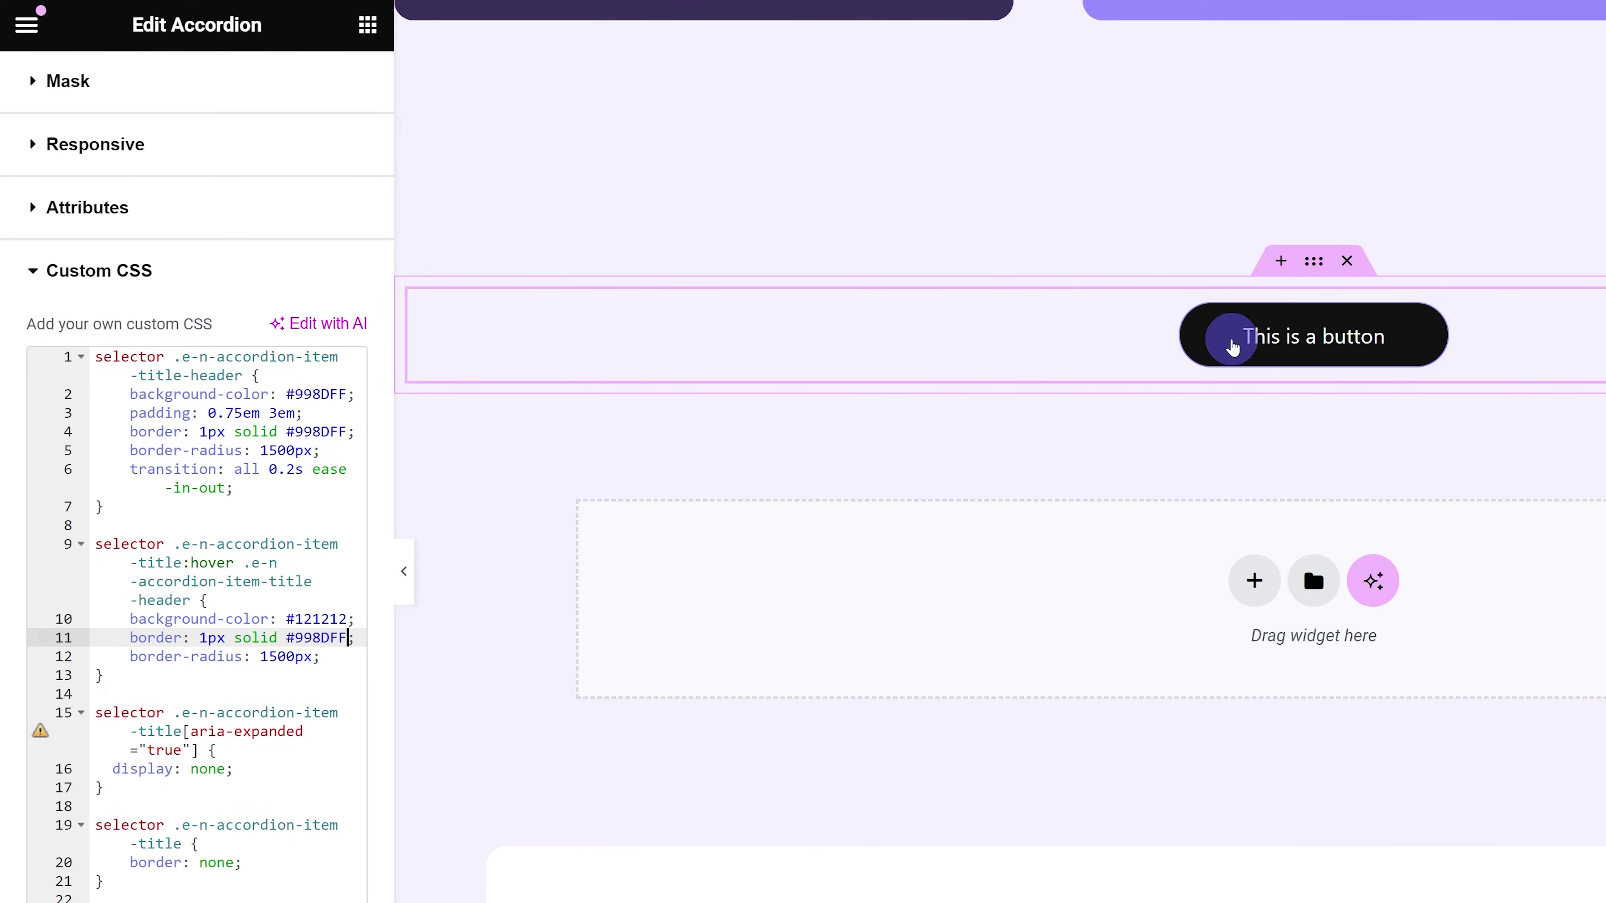
# Step: Increase both the hover and normal border widths from 1px to 4px
pyautogui.click(207, 637)
pyautogui.press('BackSpace')
pyautogui.write('4')
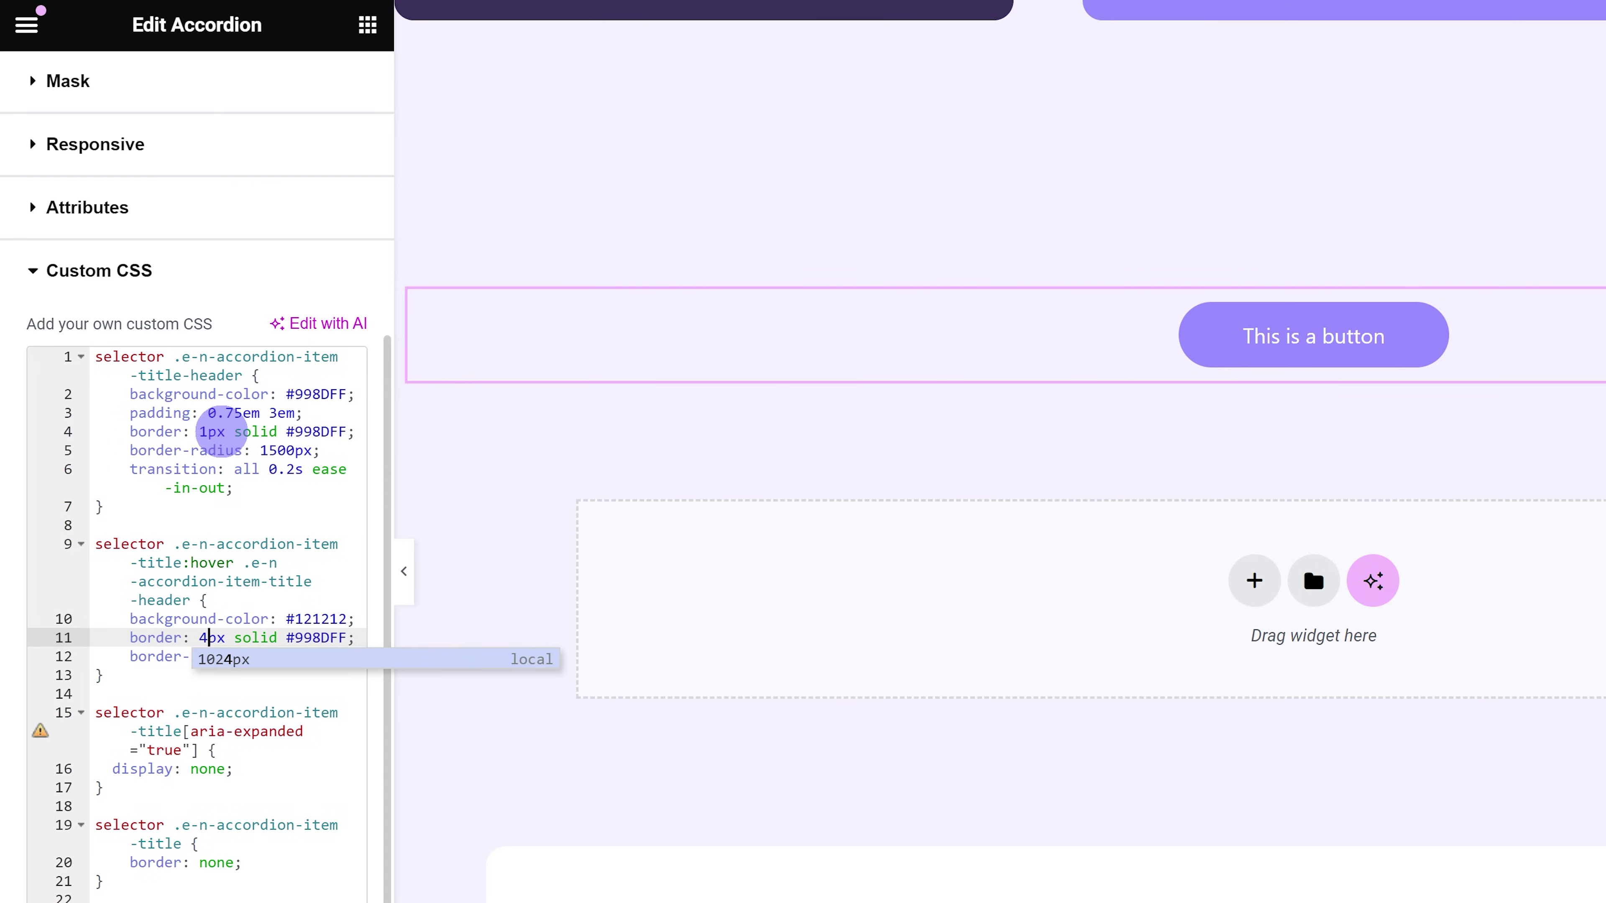
pyautogui.click(208, 432)
pyautogui.press('BackSpace')
pyautogui.write('4')
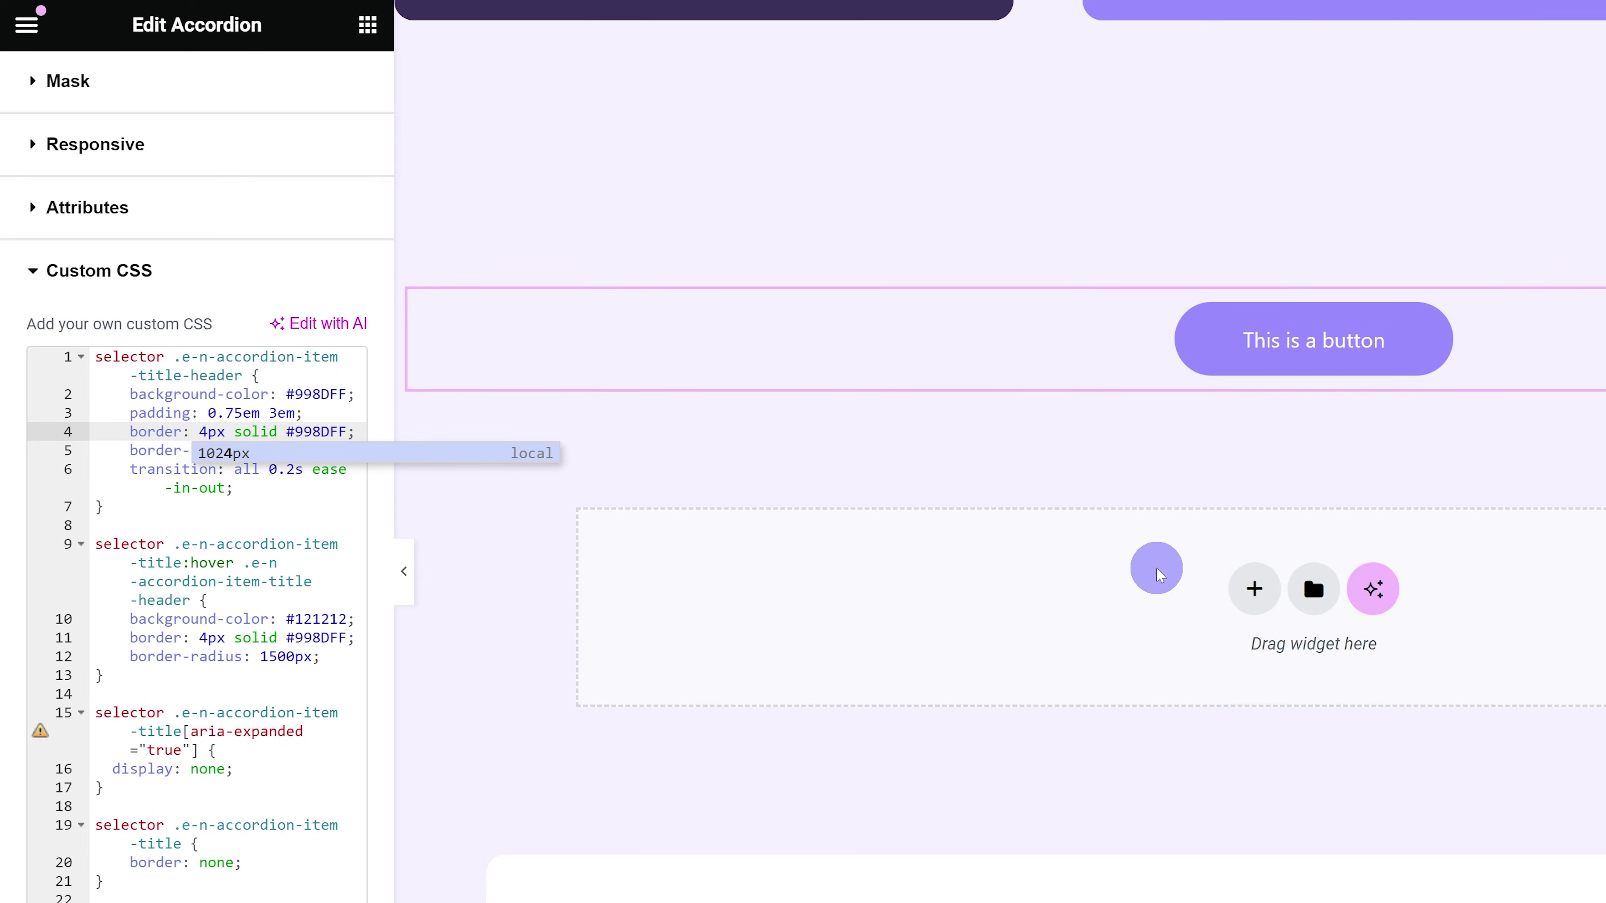
# Step: Set both border widths back to 1px and change the hover border colour to #121212
pyautogui.click(200, 433)
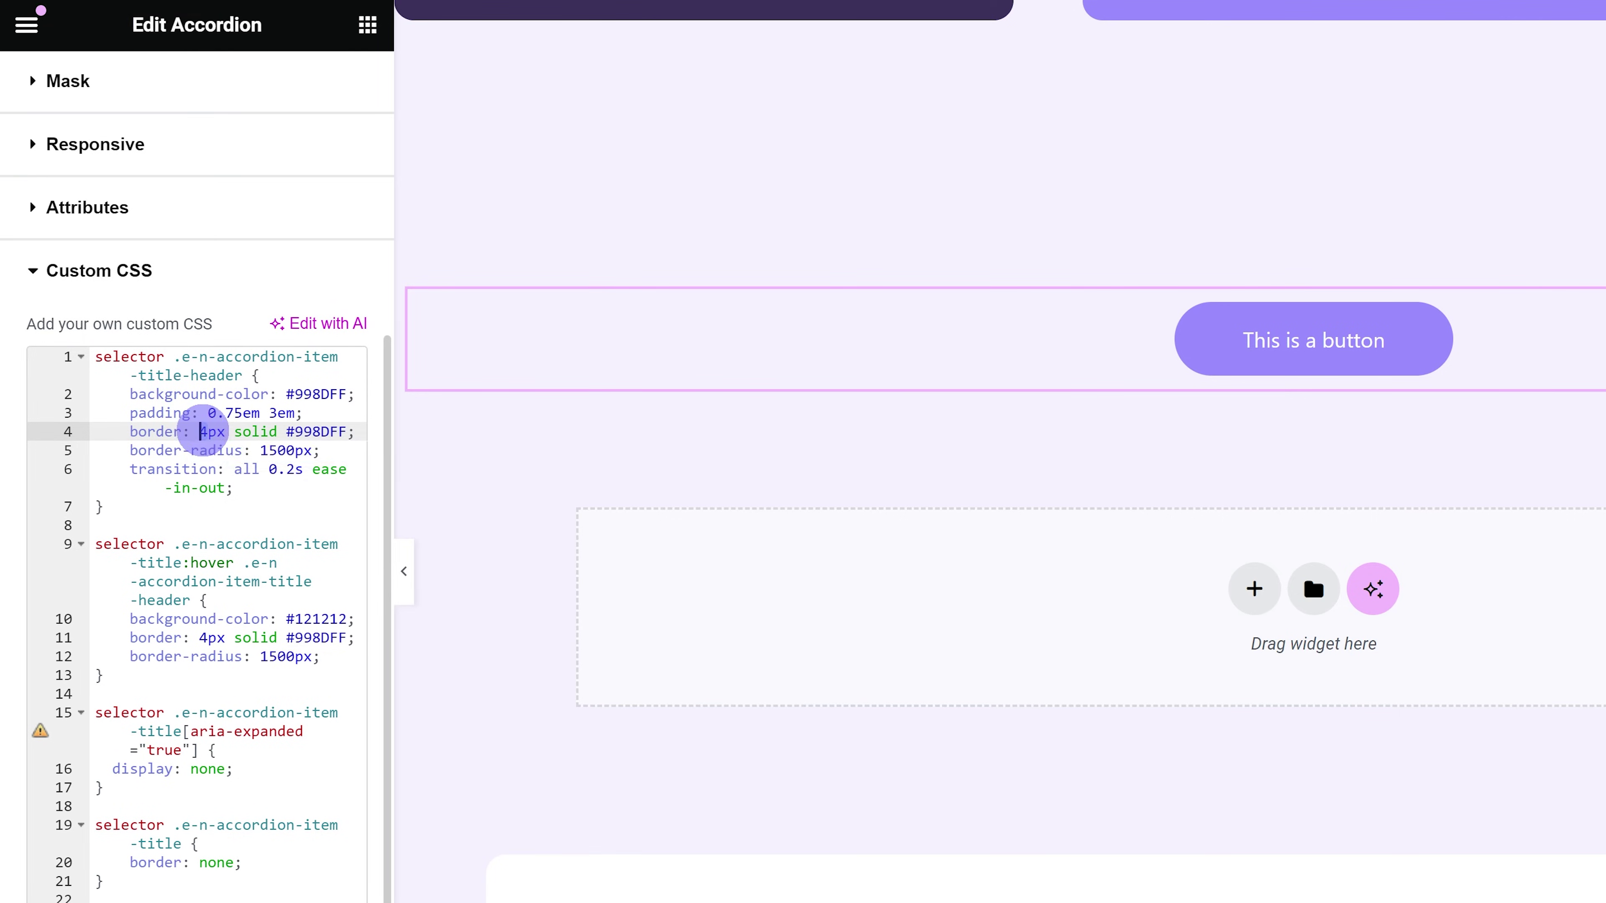
pyautogui.write('1')
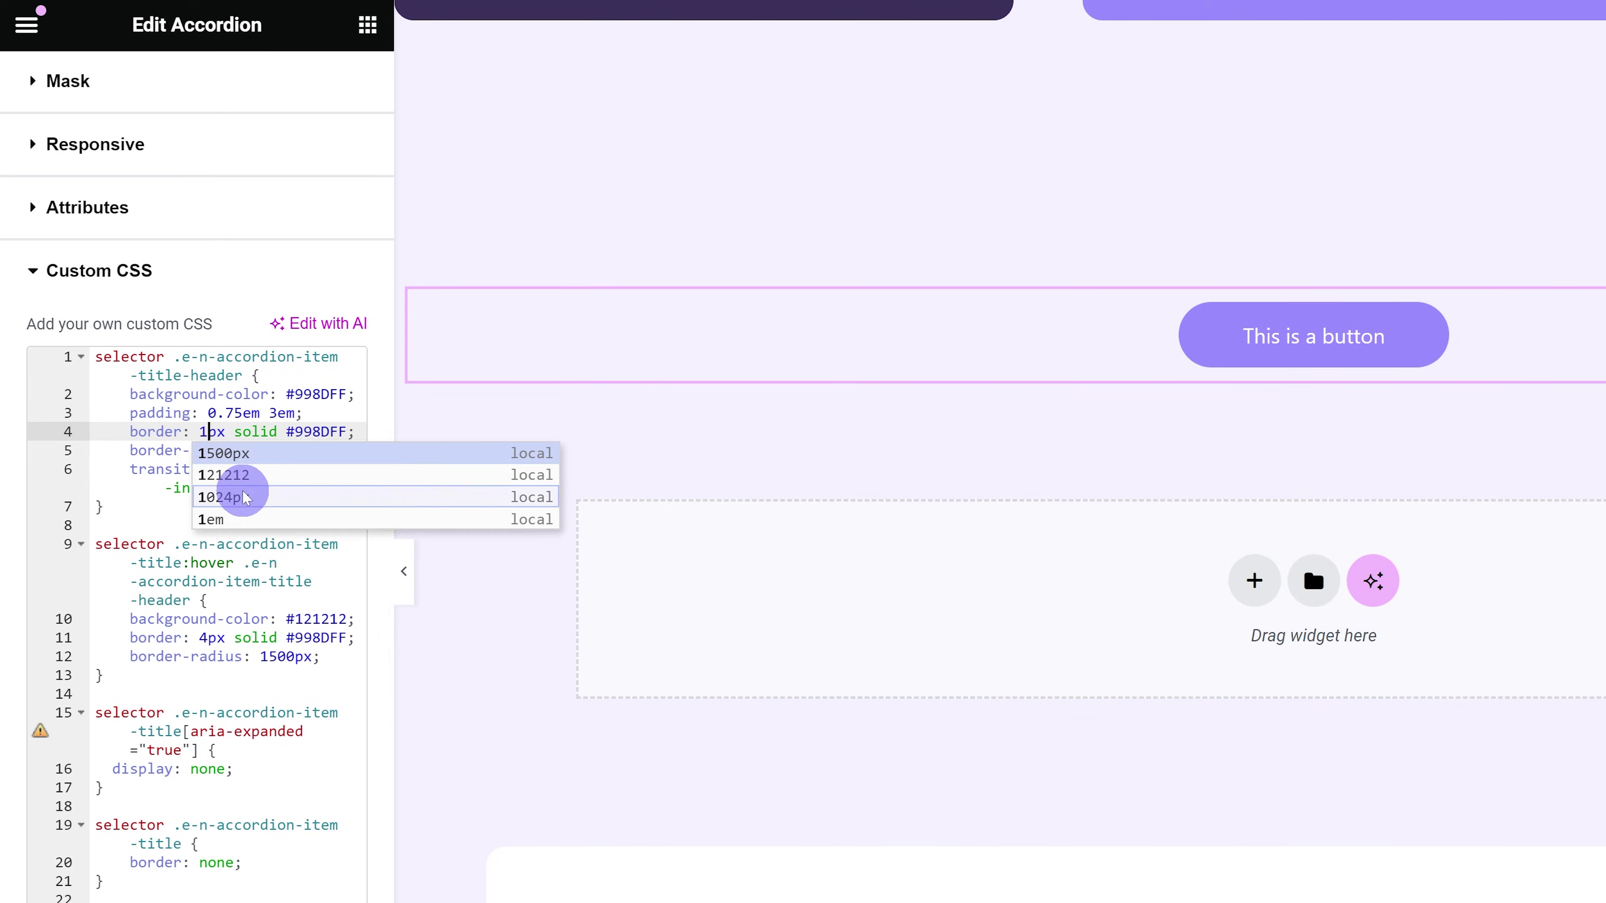
pyautogui.press('Delete')
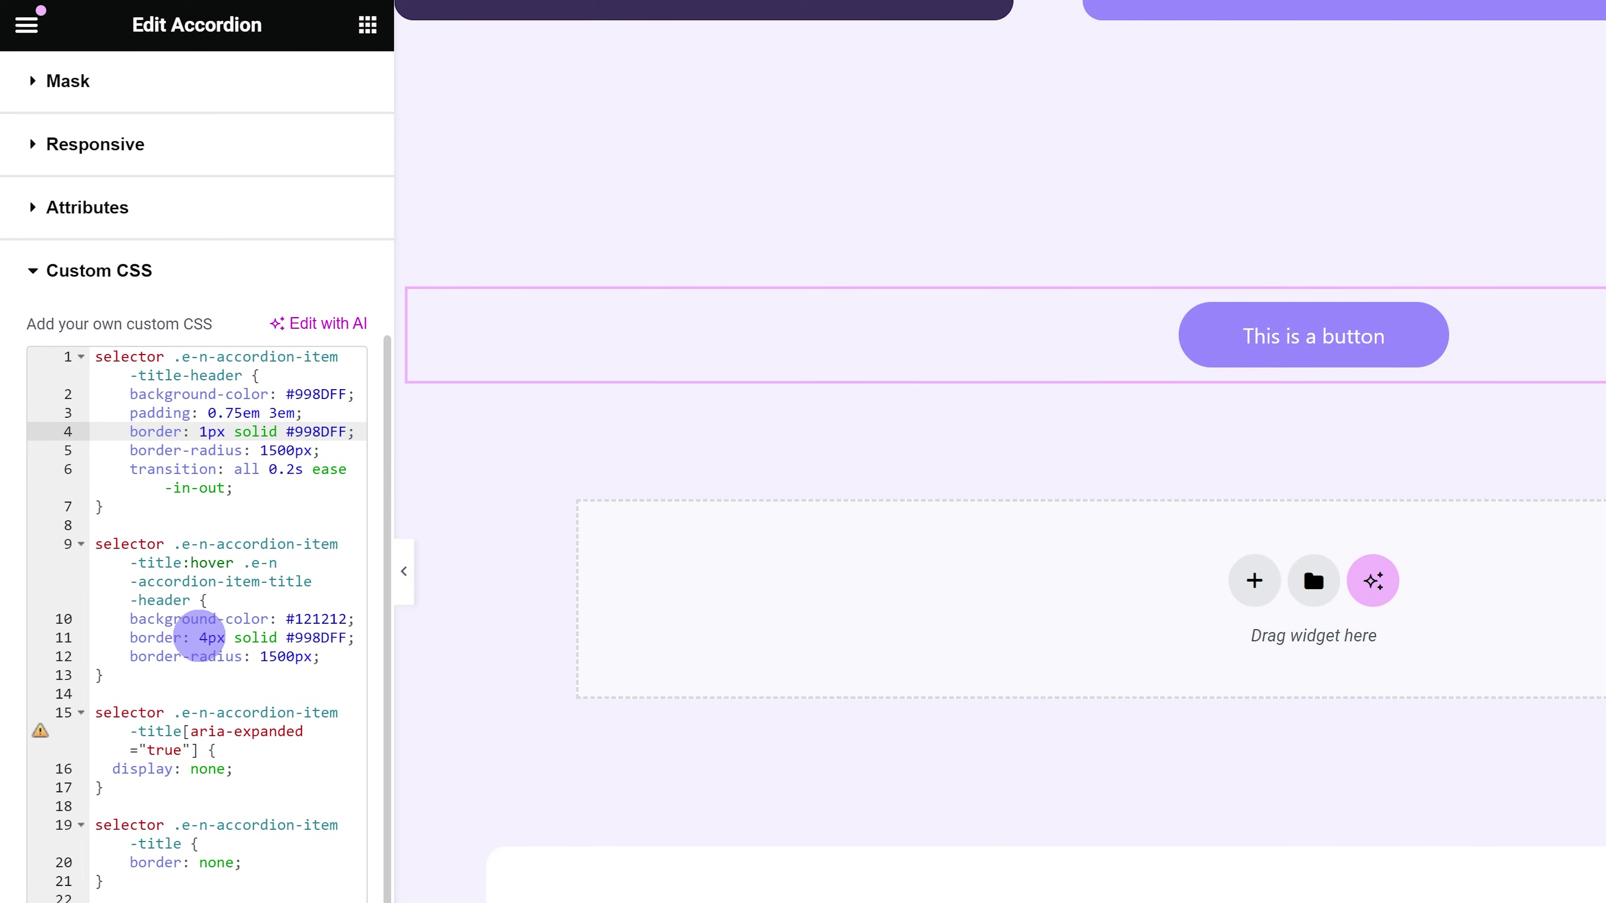
pyautogui.click(208, 638)
pyautogui.press('BackSpace')
pyautogui.write('1')
pyautogui.doubleClick(343, 633)
pyautogui.write('121212')
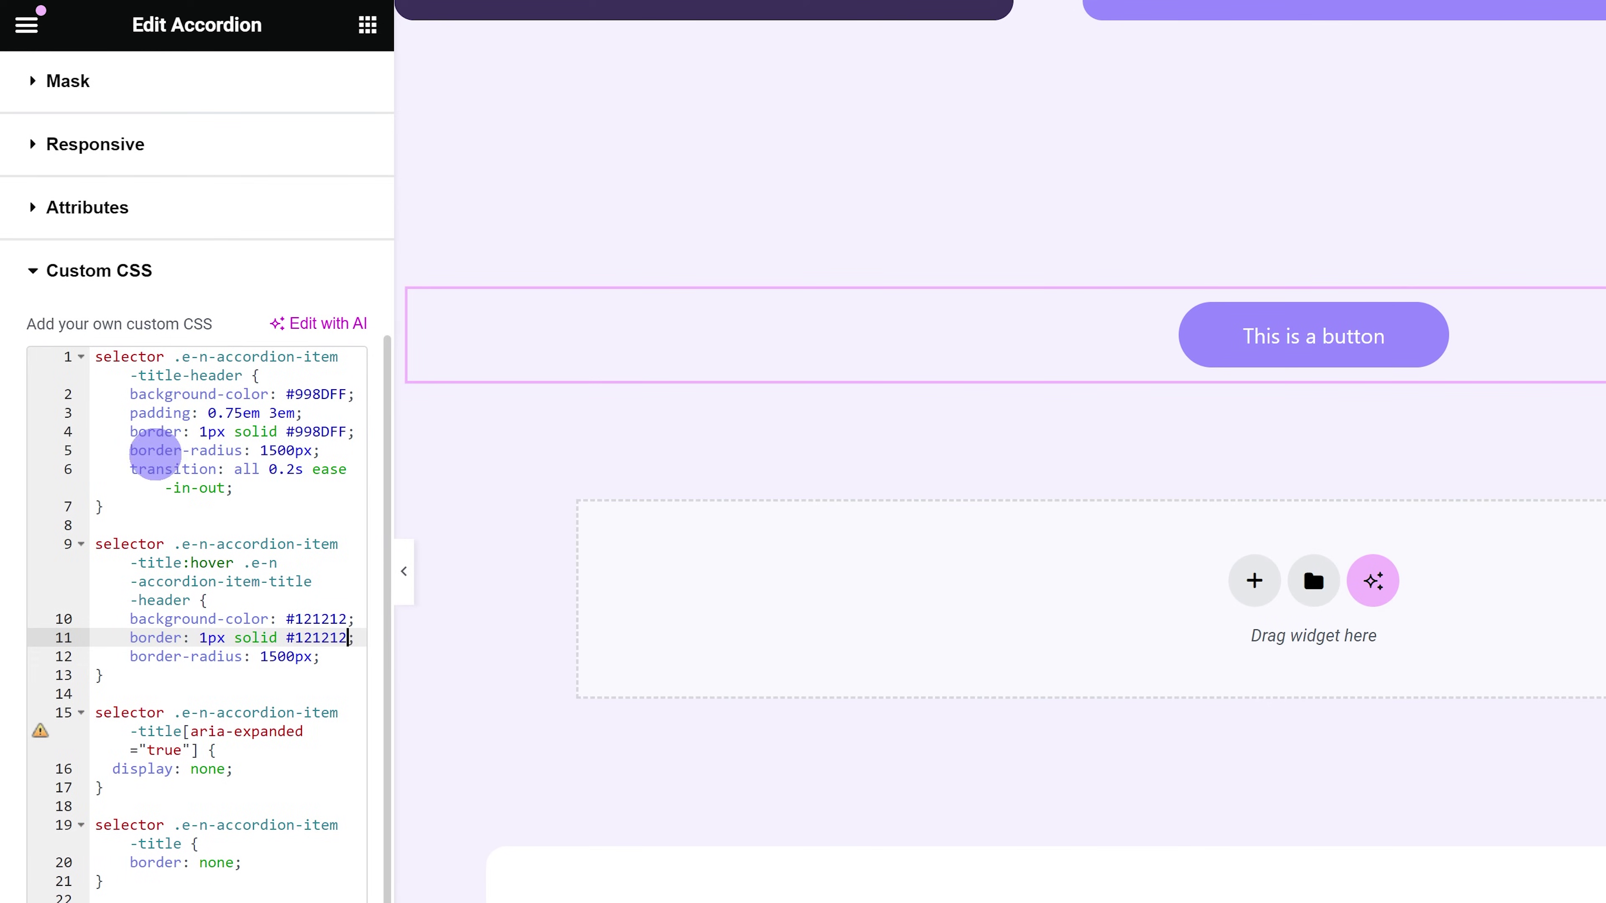
pyautogui.moveTo(129, 449); pyautogui.dragTo(320, 450)
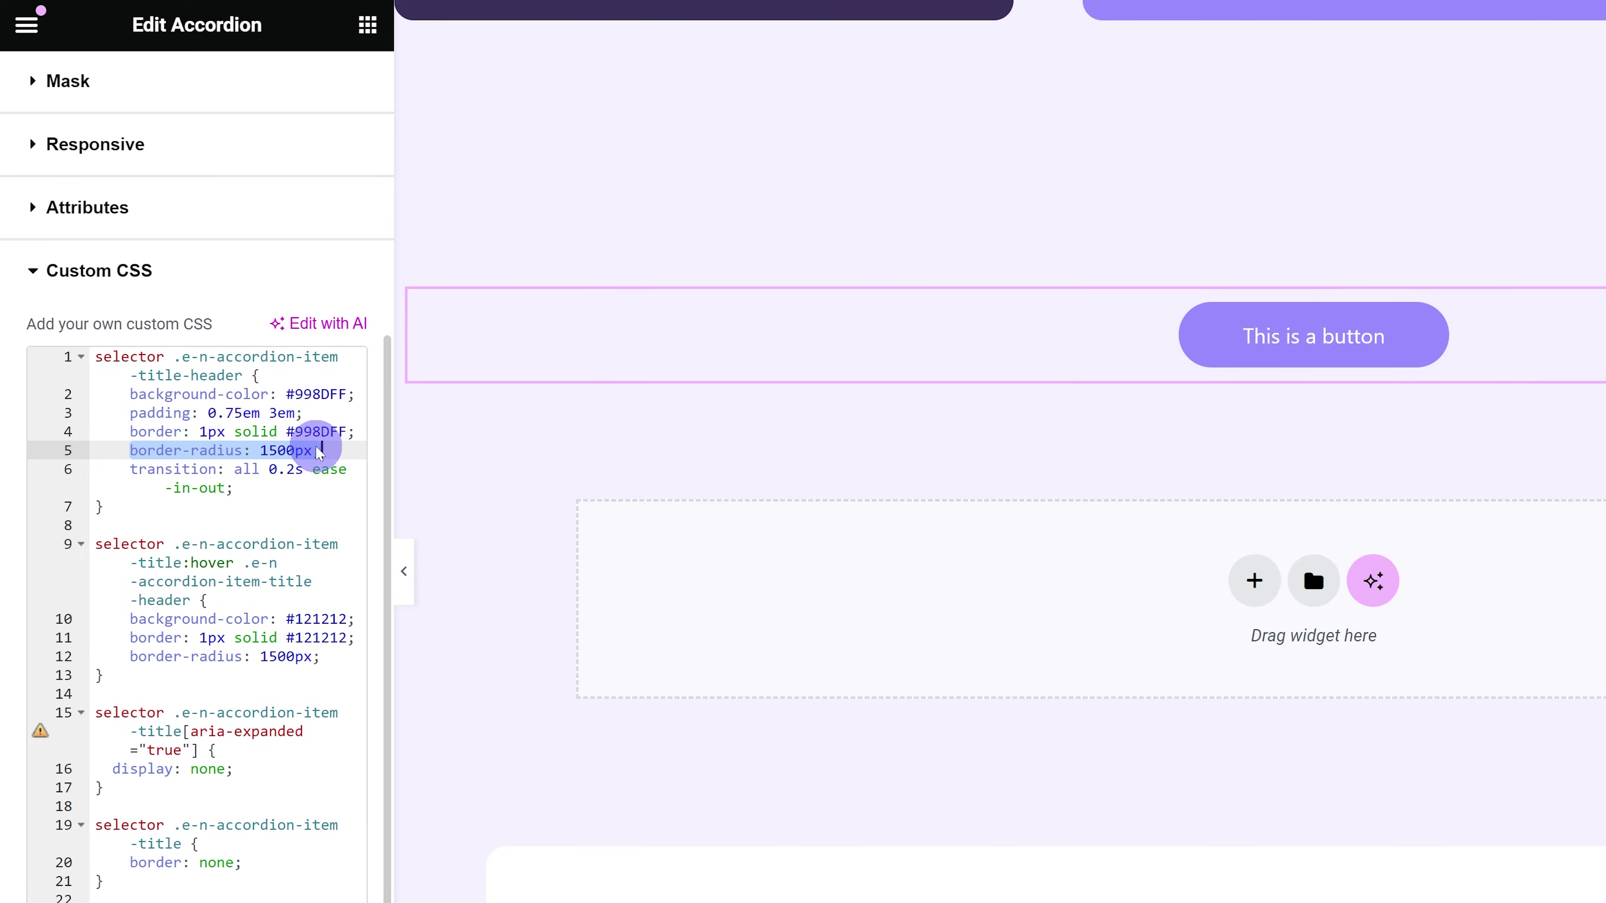
pyautogui.moveTo(318, 452); pyautogui.dragTo(351, 447)
pyautogui.press('BackSpace')
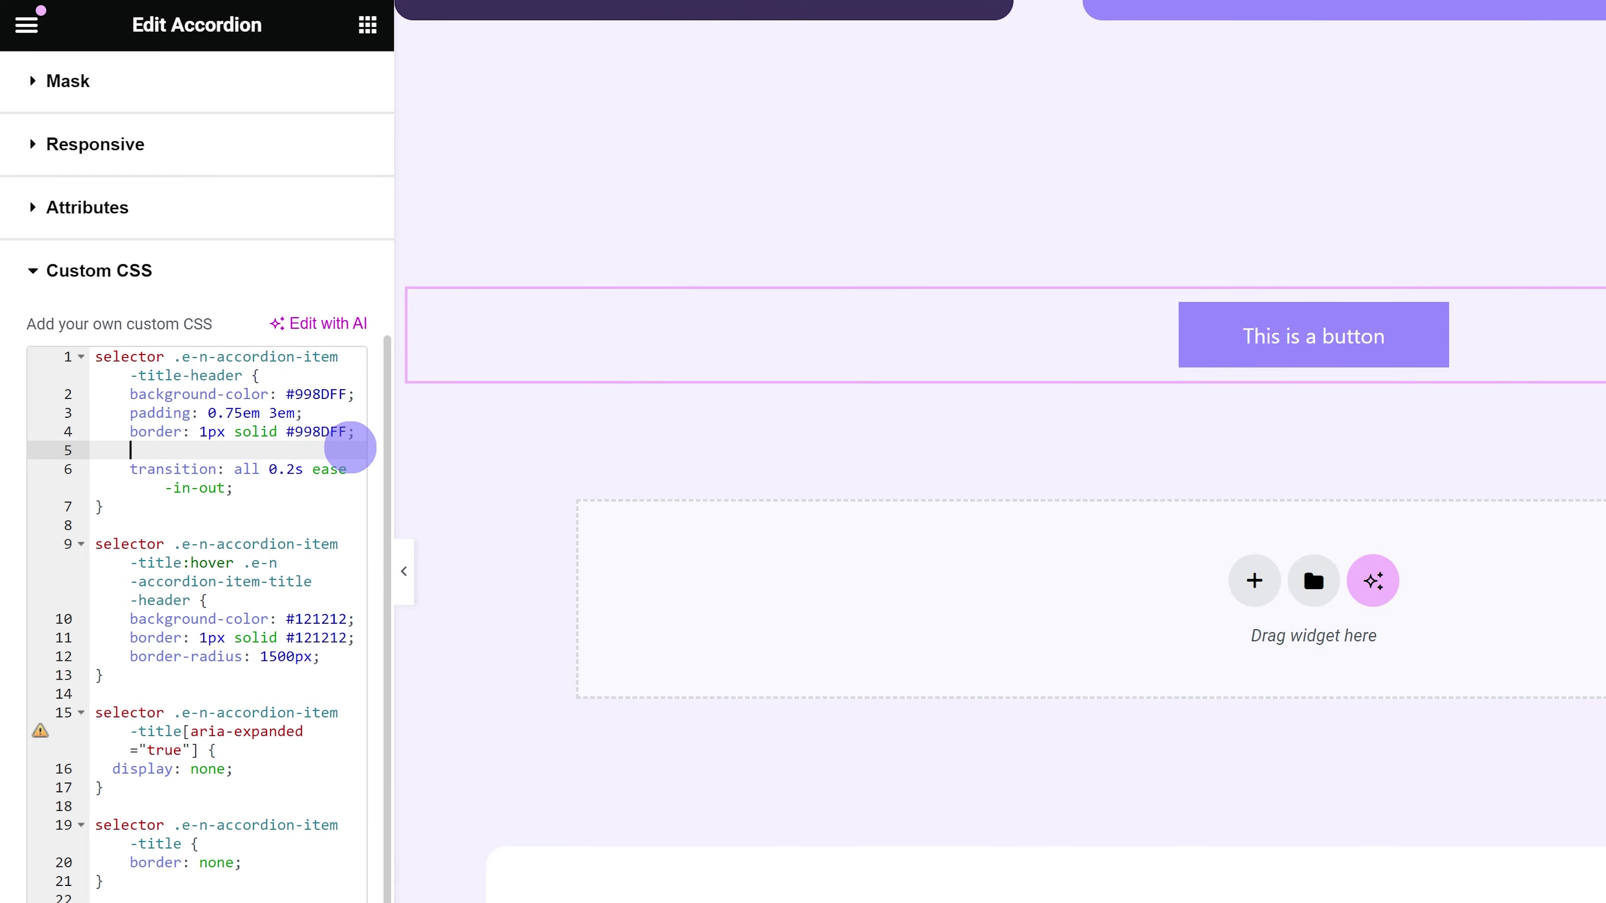
pyautogui.hotkey('ctrl', 'z')
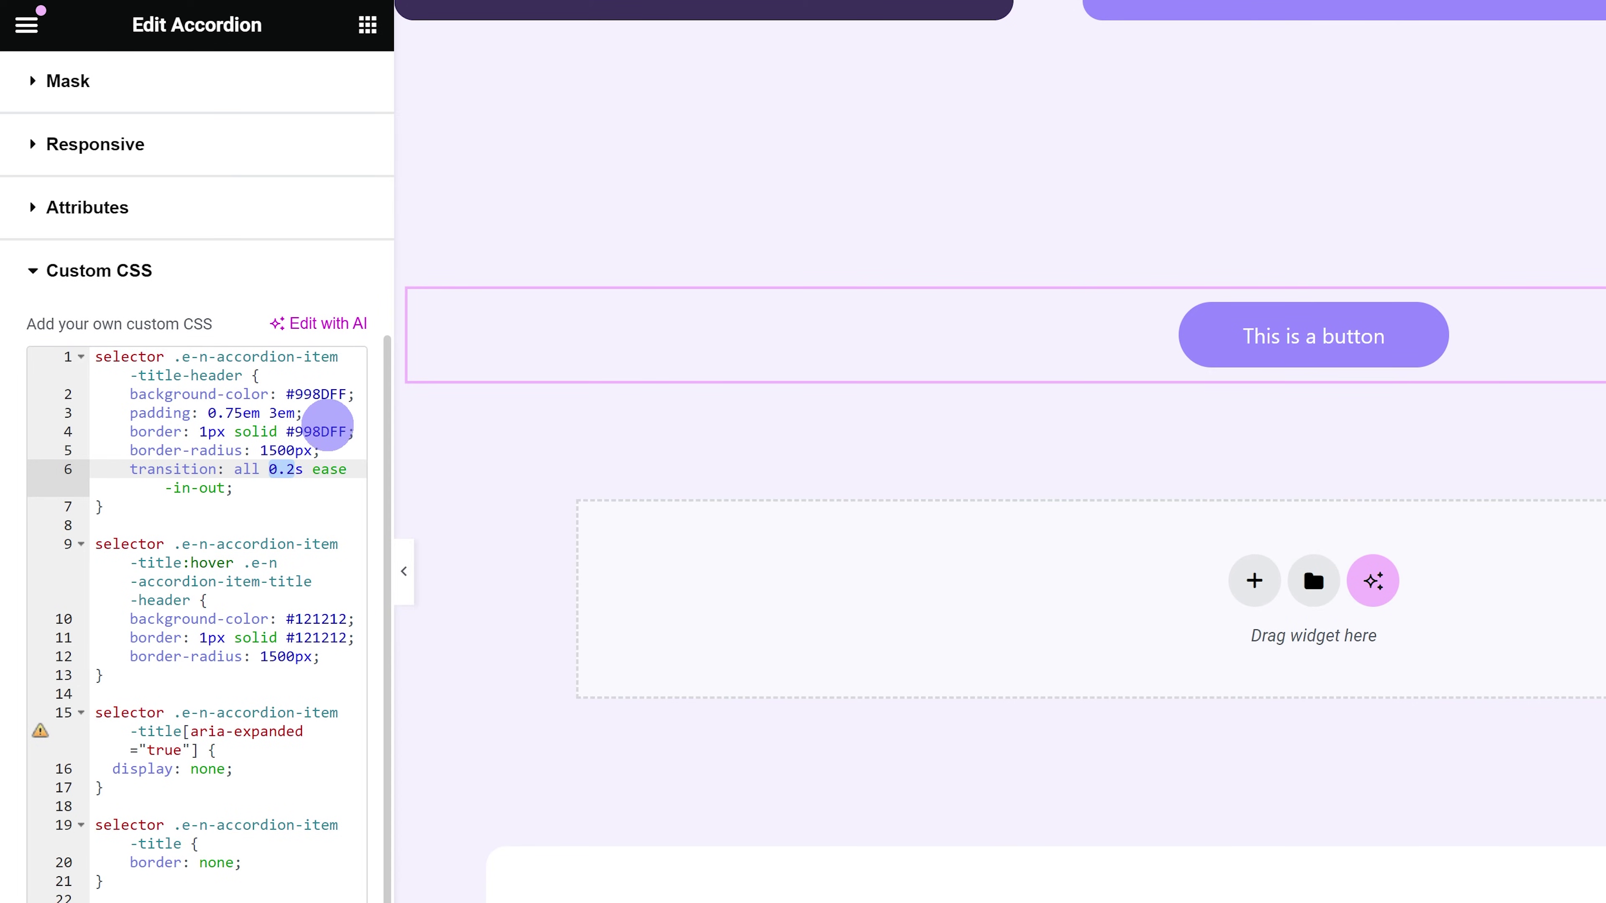
pyautogui.moveTo(182, 563); pyautogui.dragTo(234, 563)
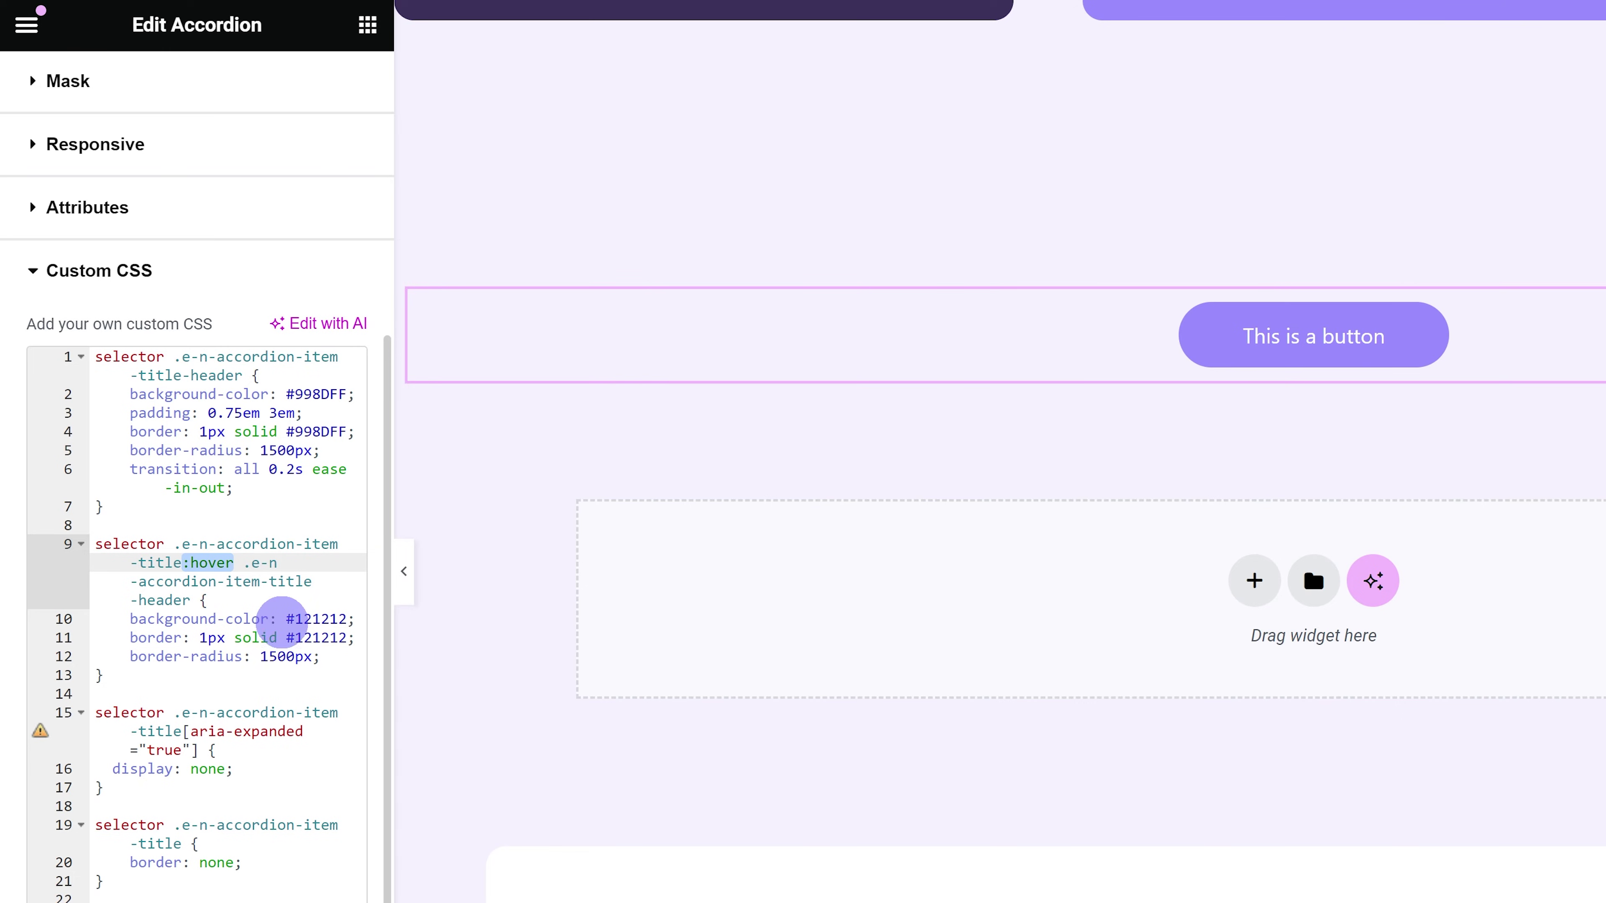
pyautogui.moveTo(286, 619); pyautogui.dragTo(348, 619)
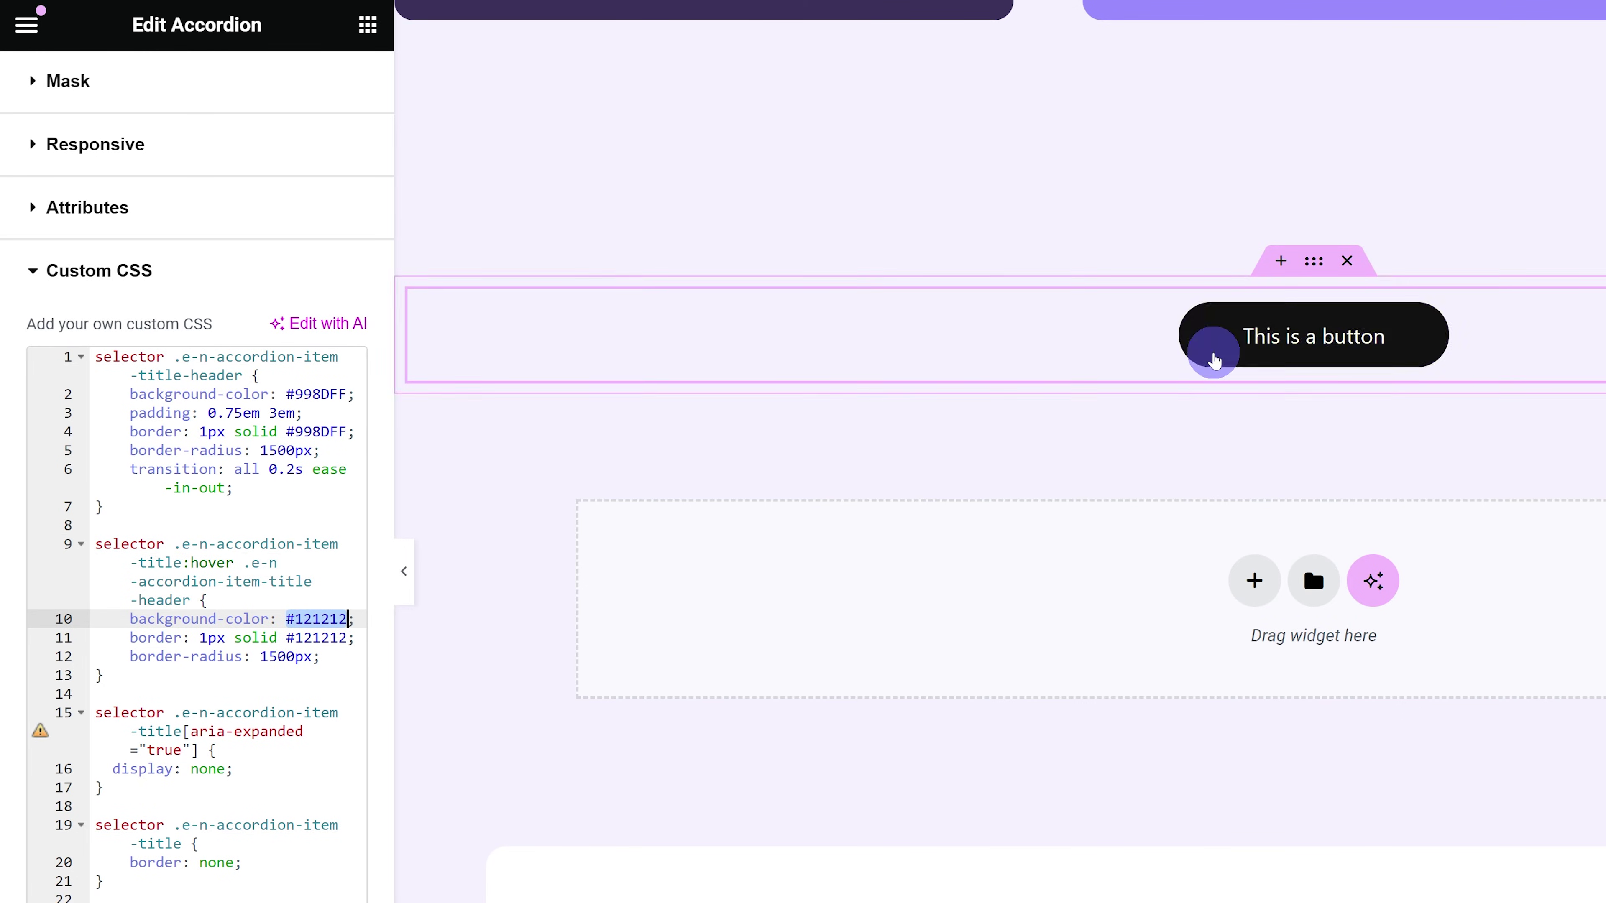
pyautogui.moveTo(120, 638); pyautogui.dragTo(287, 656)
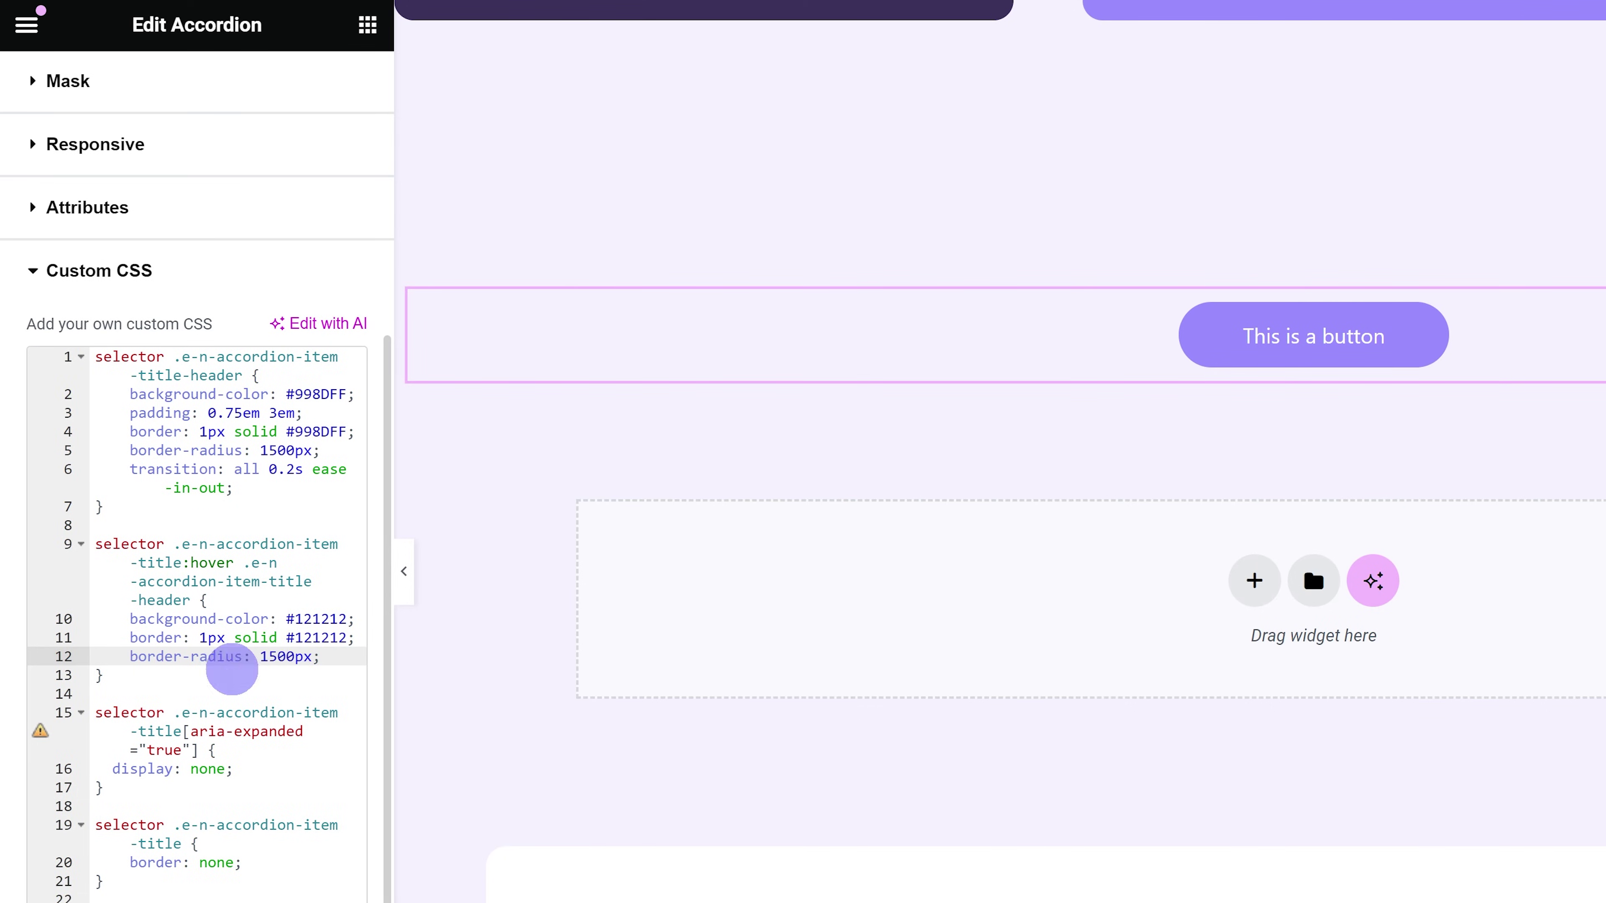
pyautogui.click(323, 657)
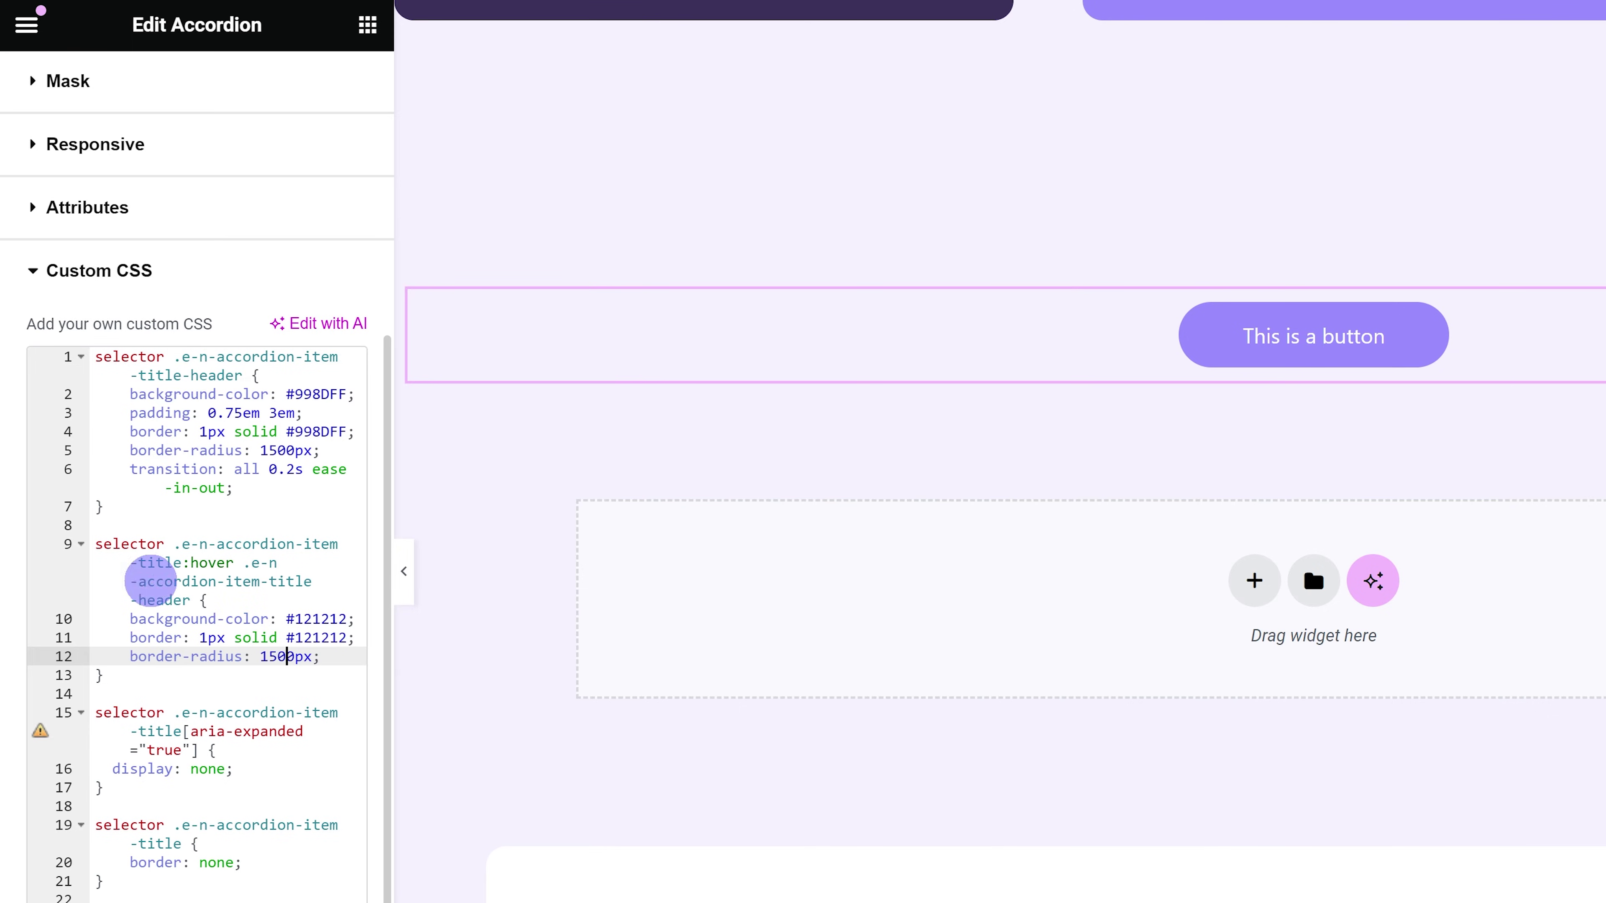
pyautogui.moveTo(115, 448); pyautogui.dragTo(341, 449)
pyautogui.moveTo(113, 656); pyautogui.dragTo(242, 656)
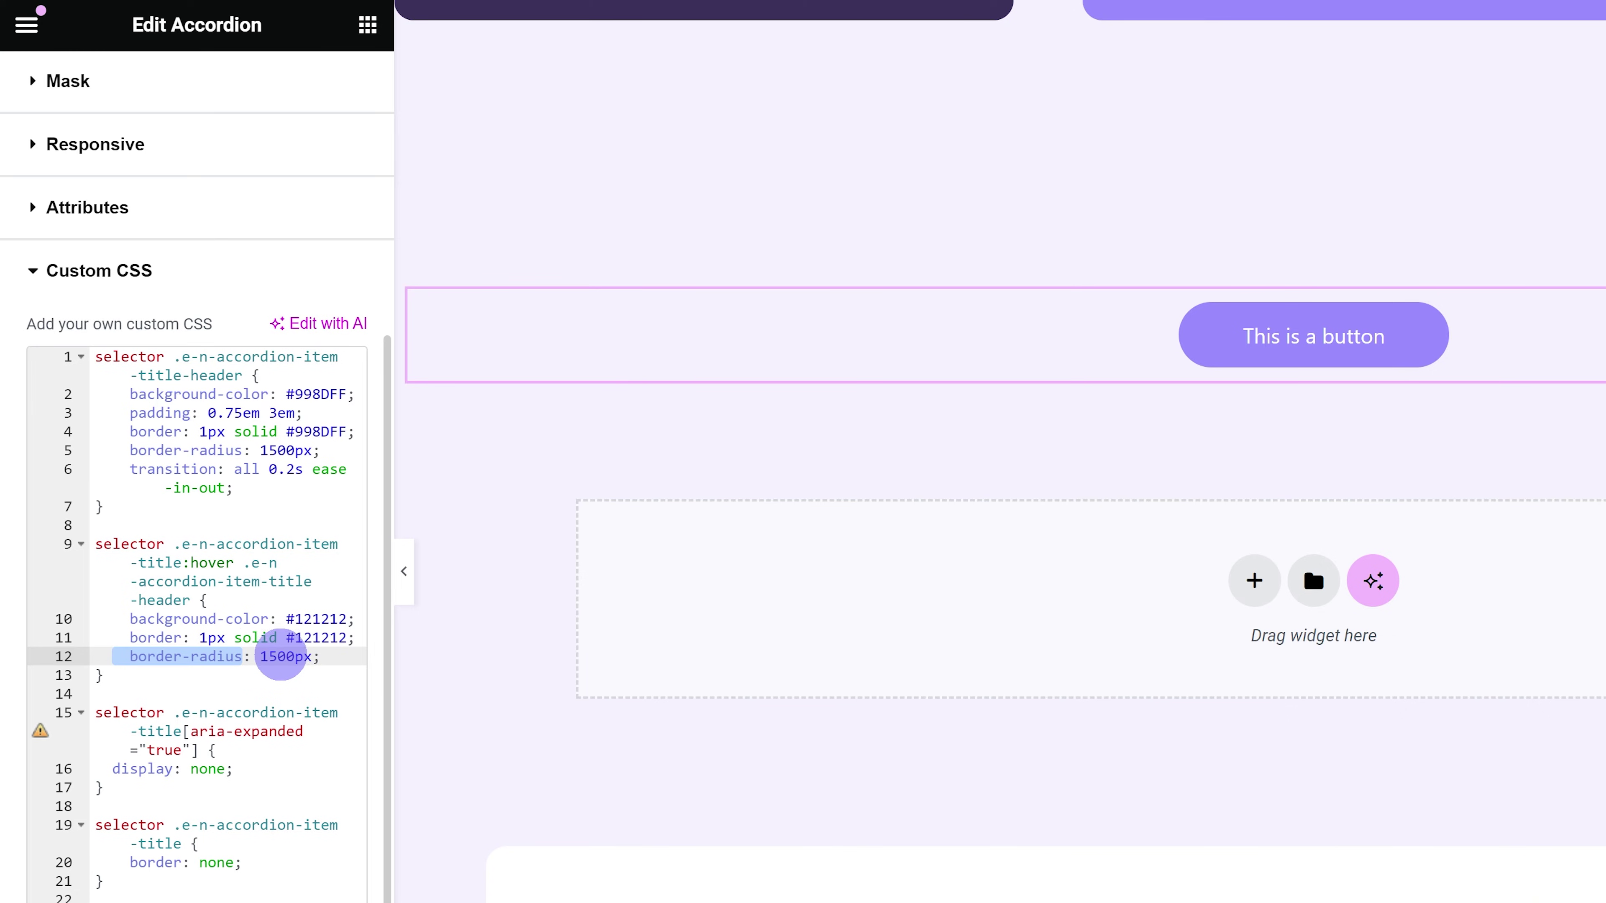
pyautogui.click(278, 656)
pyautogui.press('BackSpace')
pyautogui.press('BackSpace')
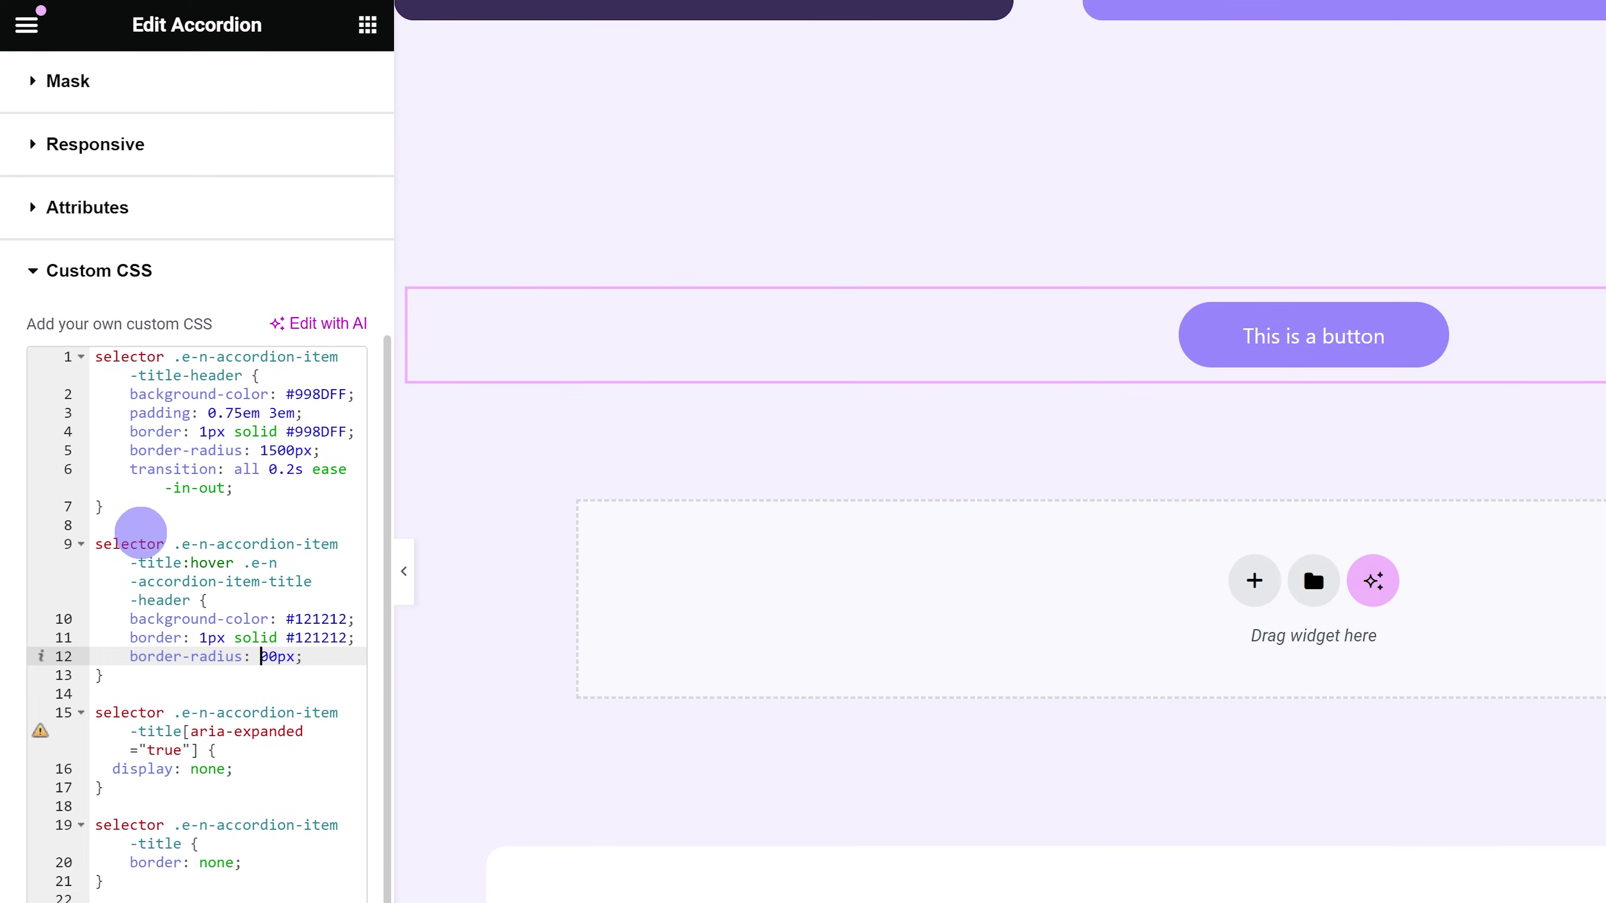
pyautogui.press('Delete')
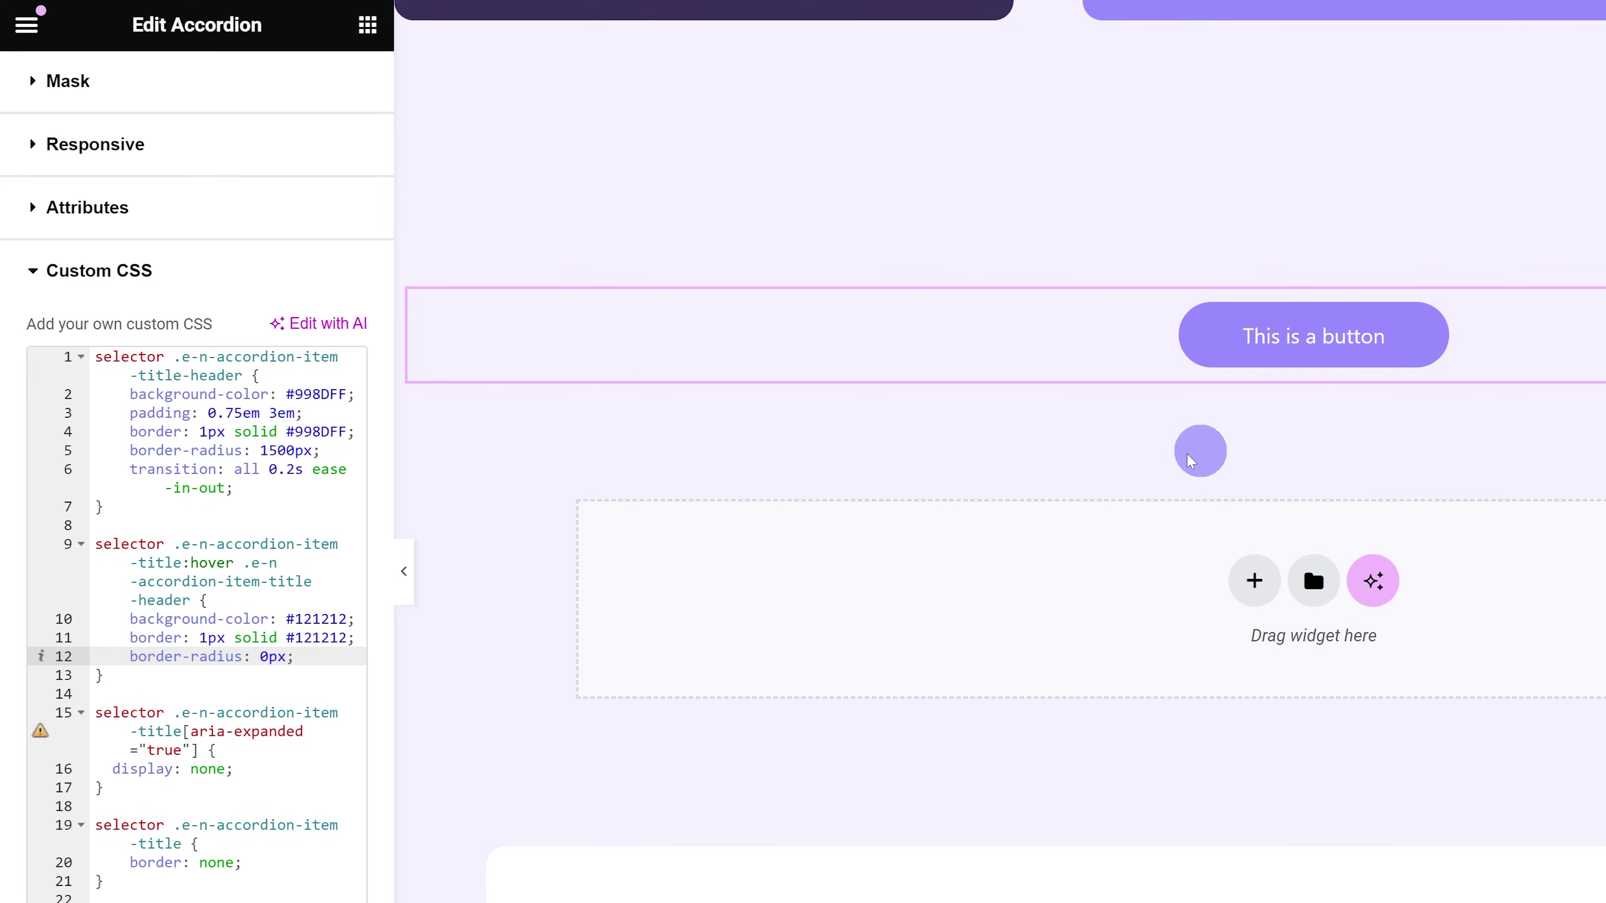
pyautogui.doubleClick(282, 656)
pyautogui.write('1500px')
pyautogui.click(287, 450)
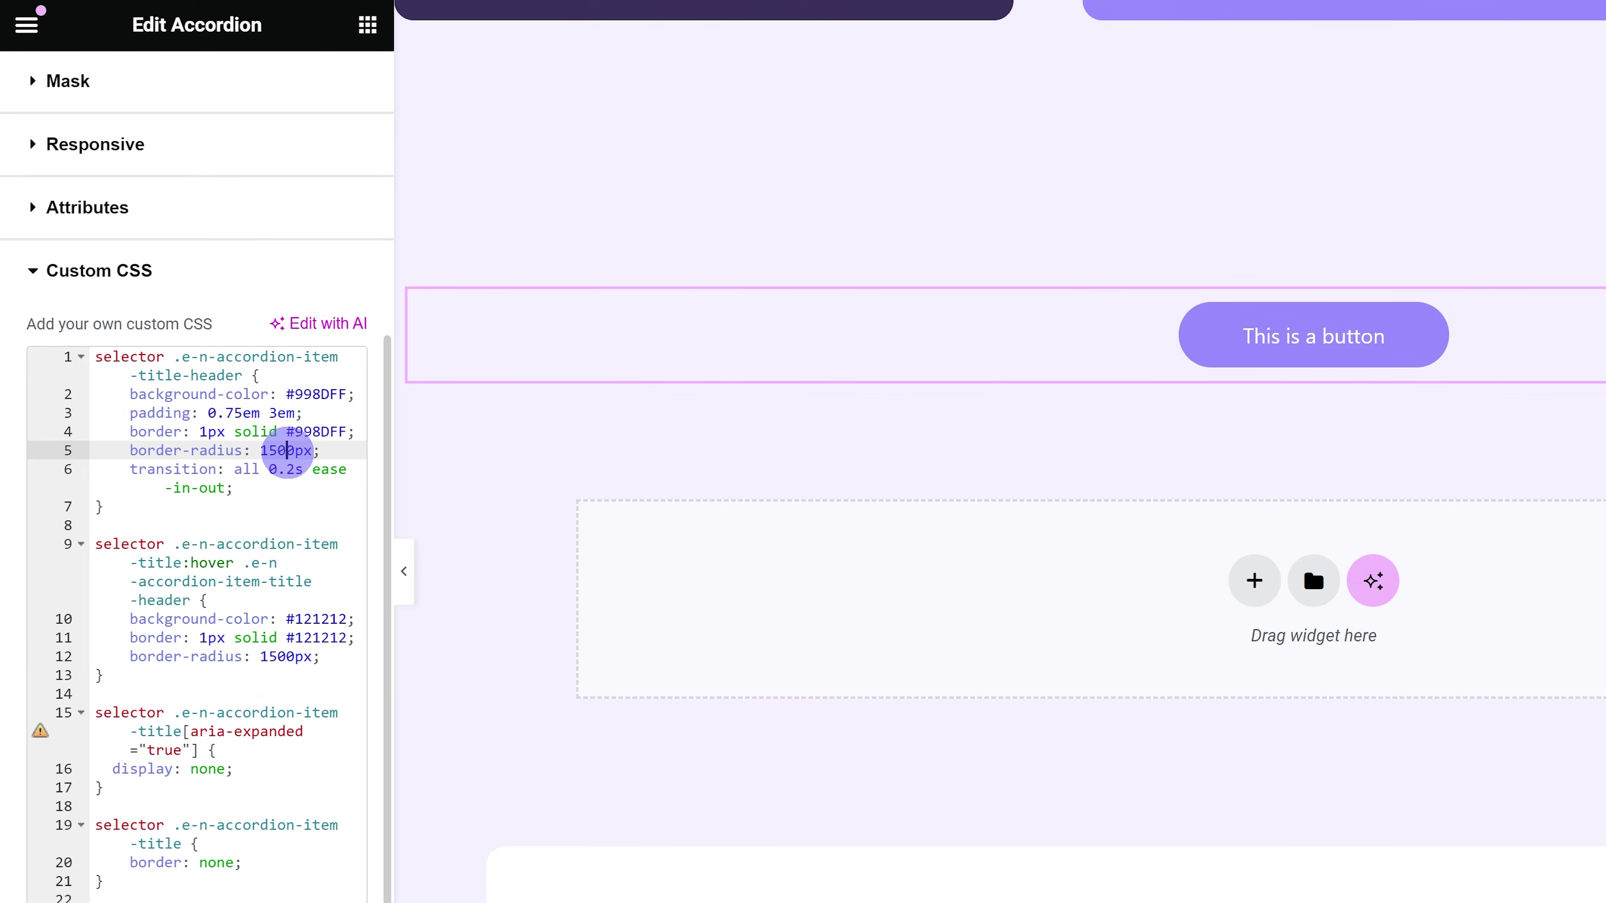
pyautogui.press('BackSpace')
pyautogui.press('BackSpace')
pyautogui.press('BackSpace')
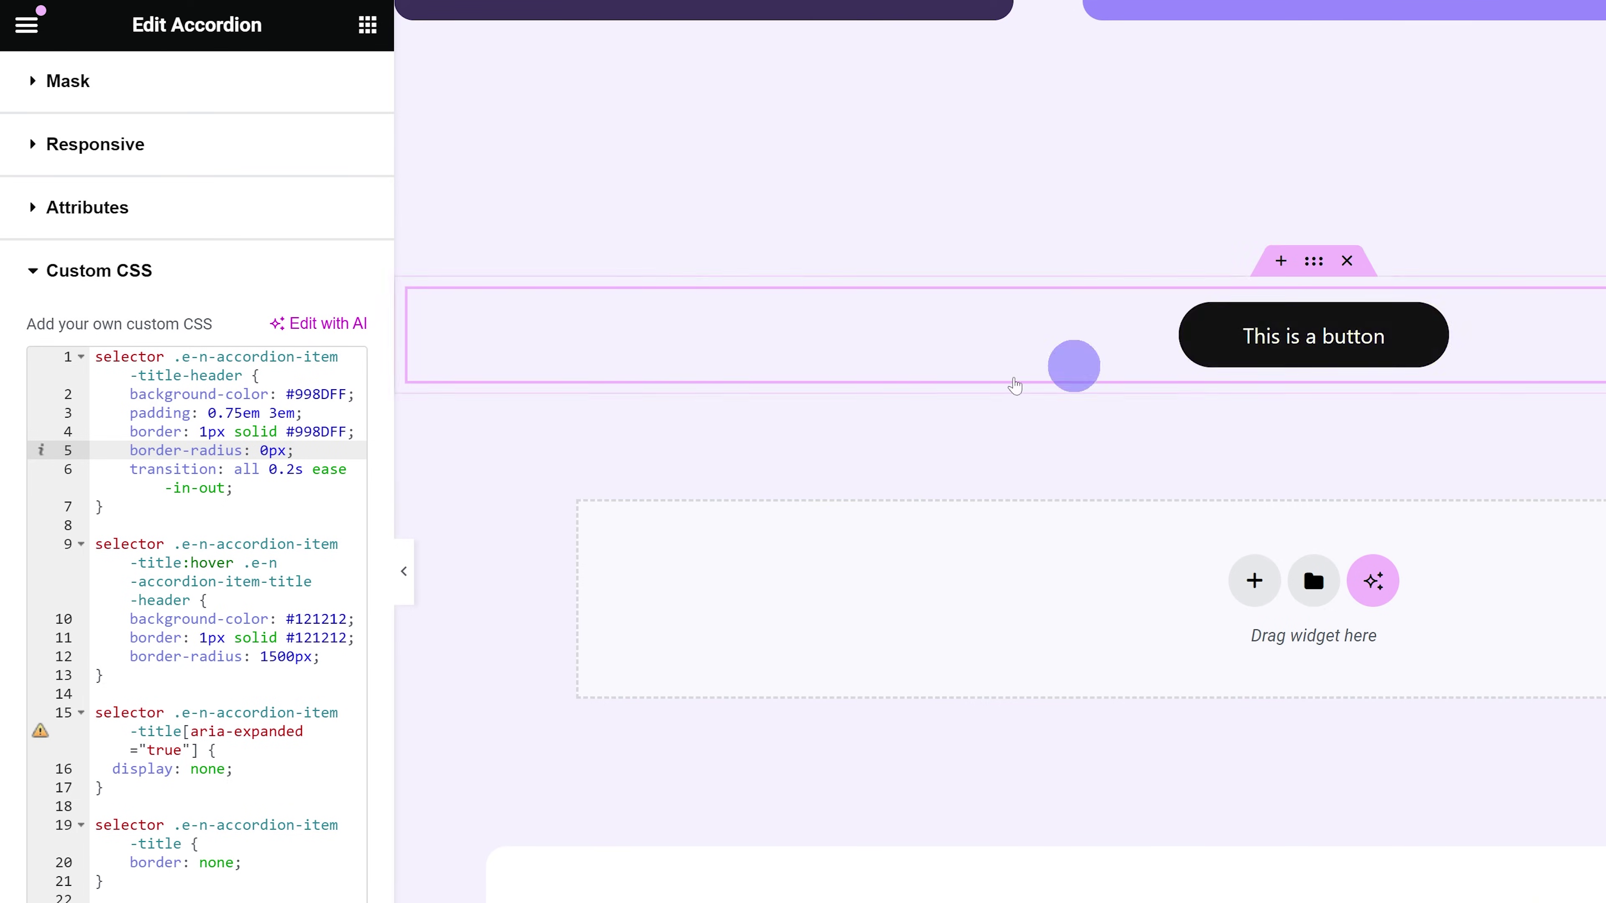
pyautogui.write('150')
pyautogui.click(228, 618)
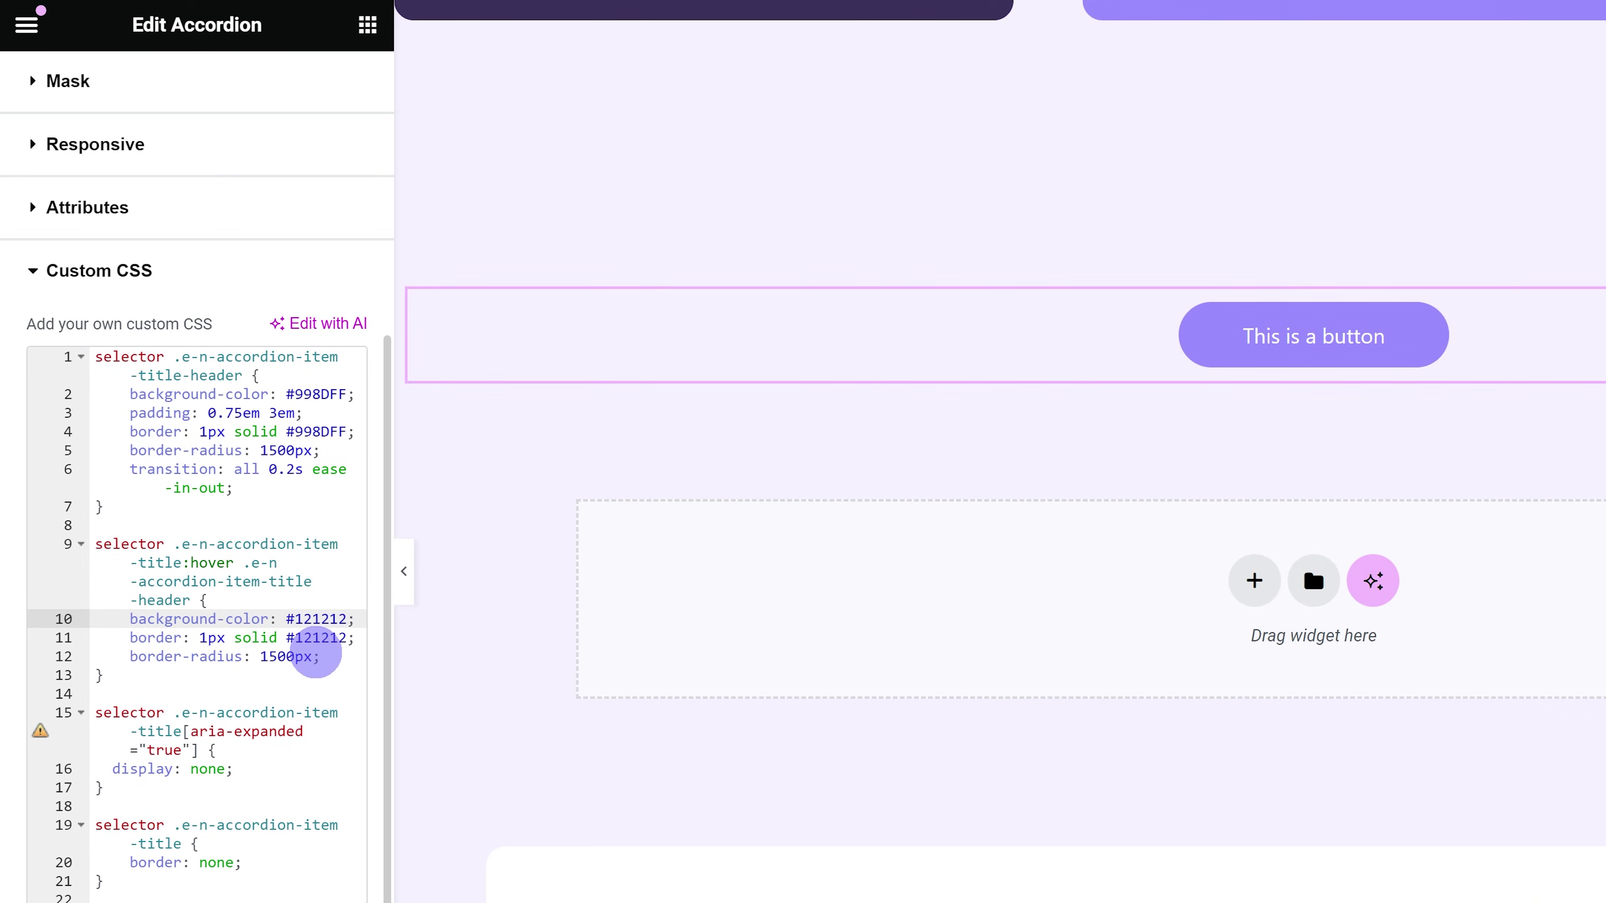
pyautogui.moveTo(131, 638); pyautogui.dragTo(345, 633)
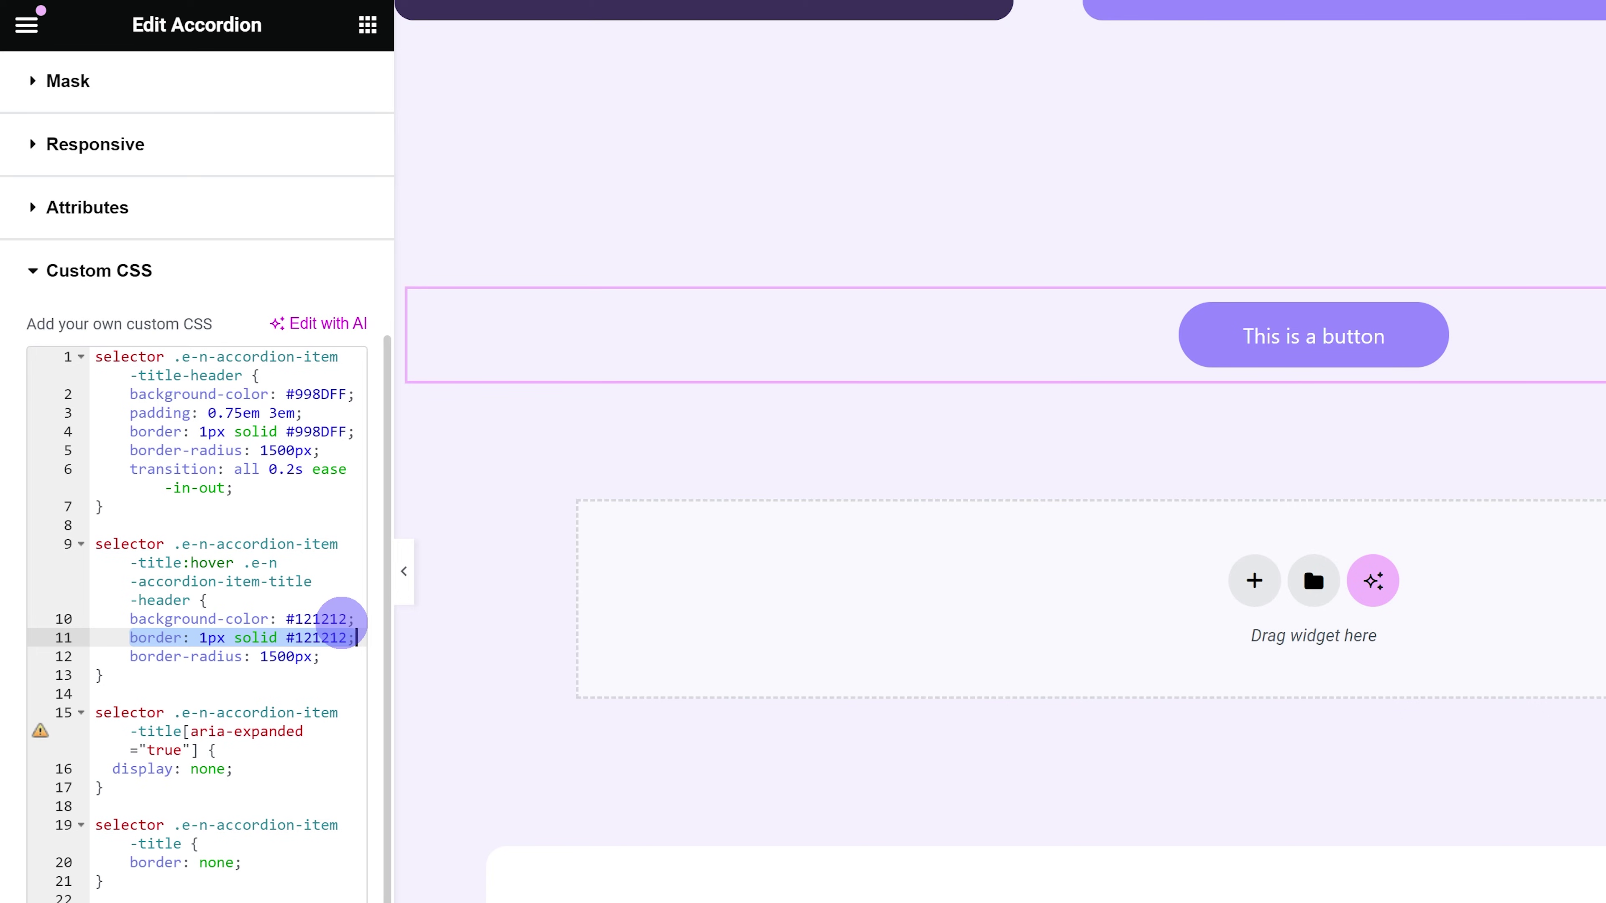
# Step: Select the aria-expanded rule on lines 15–17 and open the accordion item on the canvas
pyautogui.click(330, 449)
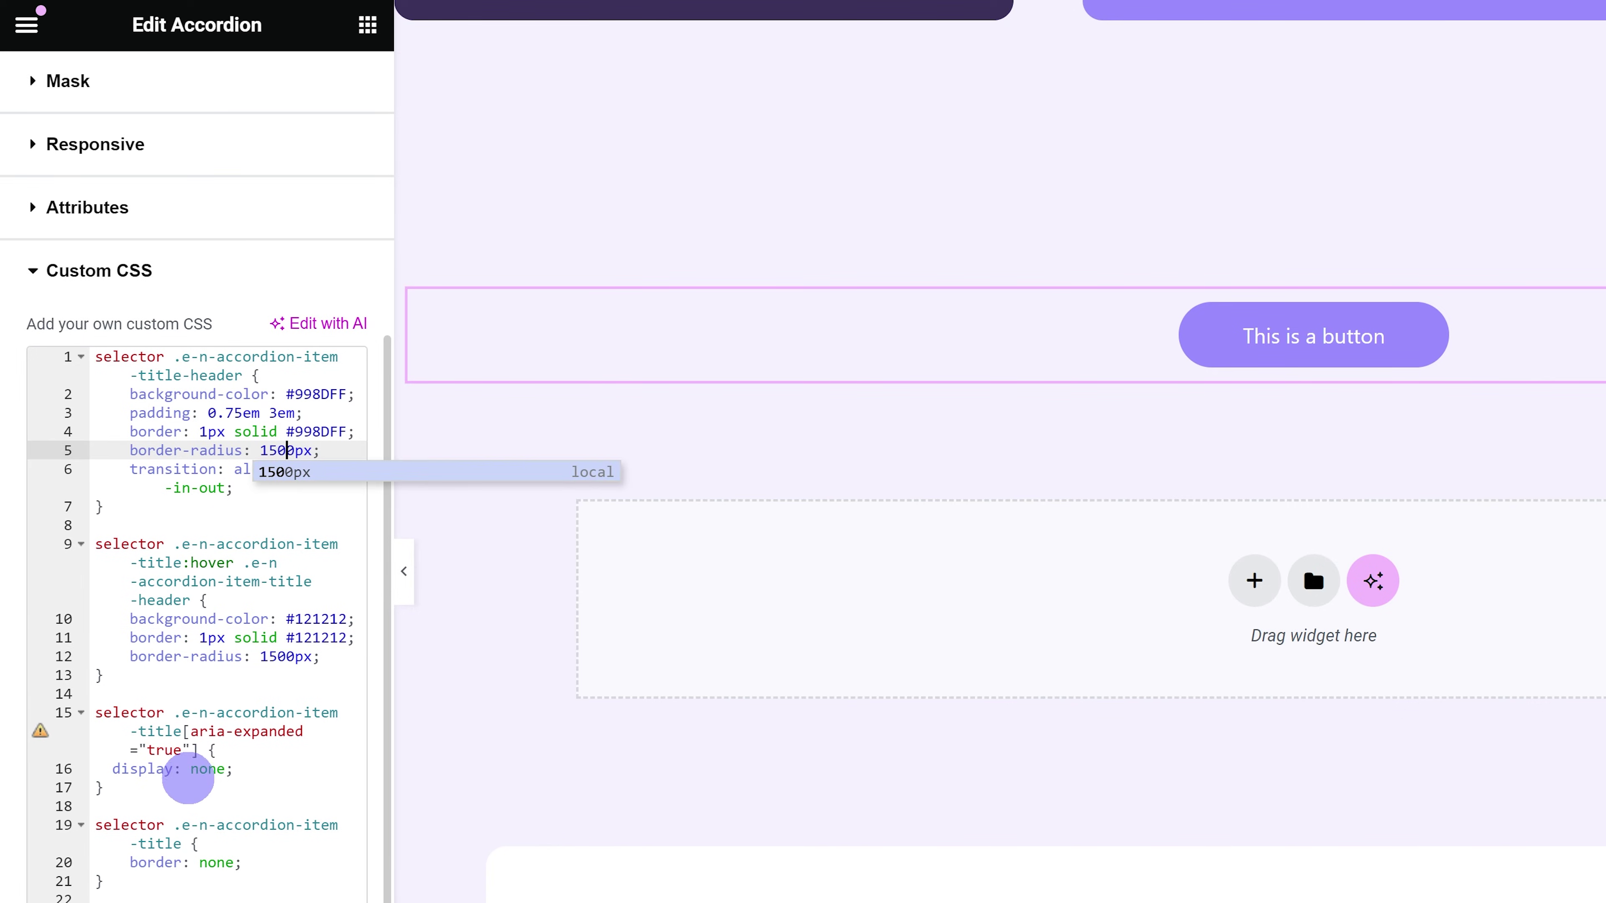
pyautogui.moveTo(158, 787); pyautogui.dragTo(95, 715)
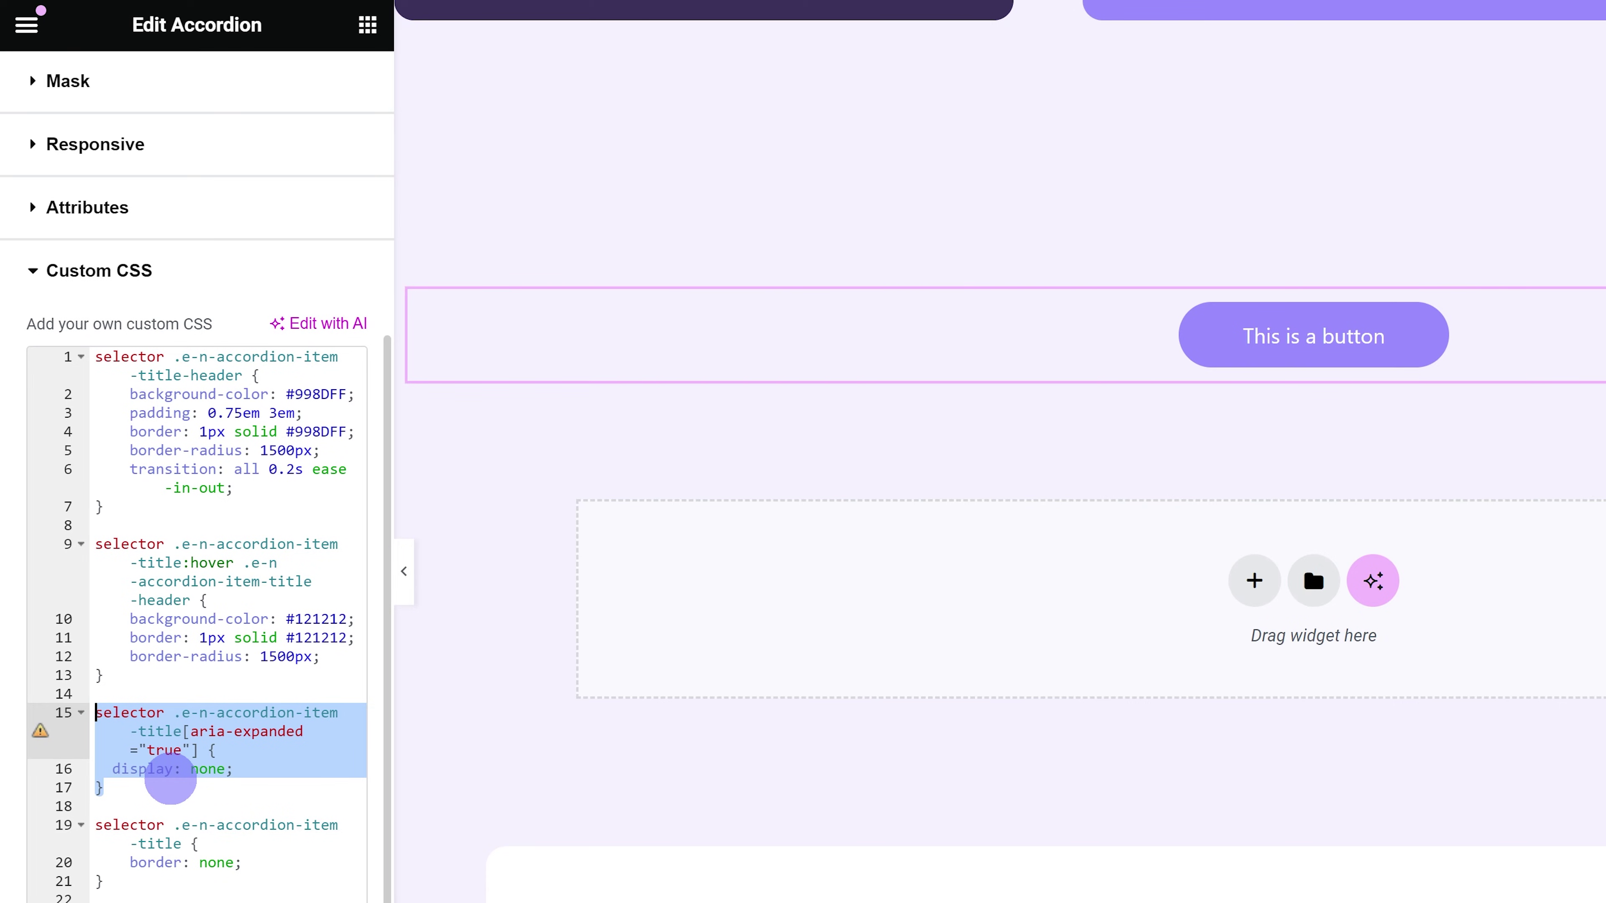
pyautogui.click(170, 780)
pyautogui.keyDown('shift'); pyautogui.click(98, 715); pyautogui.keyUp('shift')
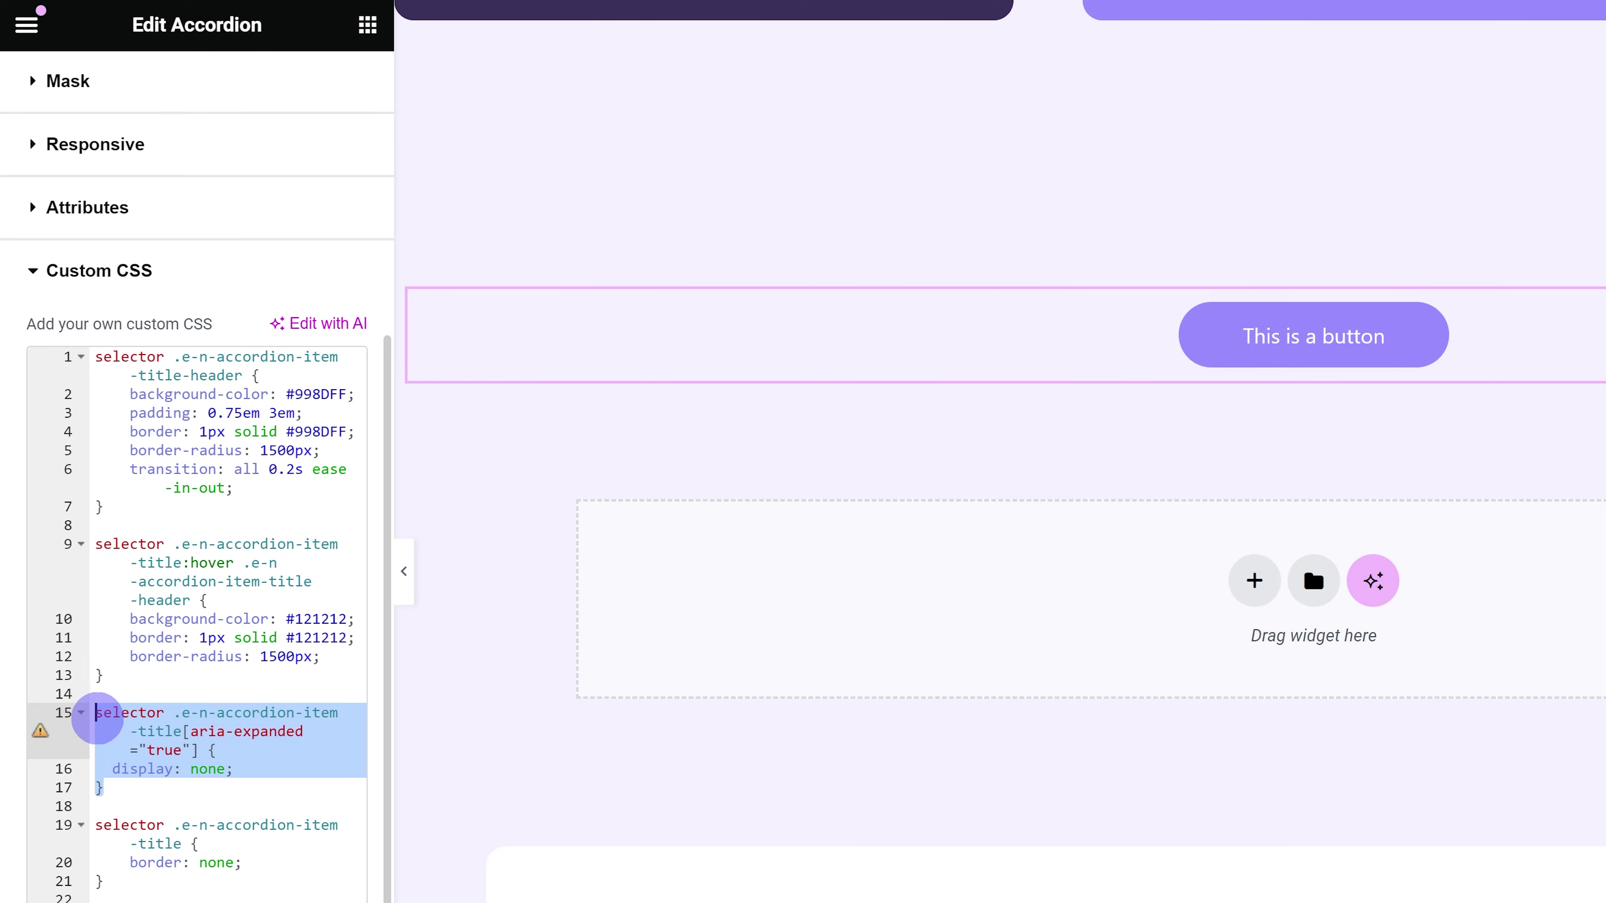
pyautogui.click(922, 375)
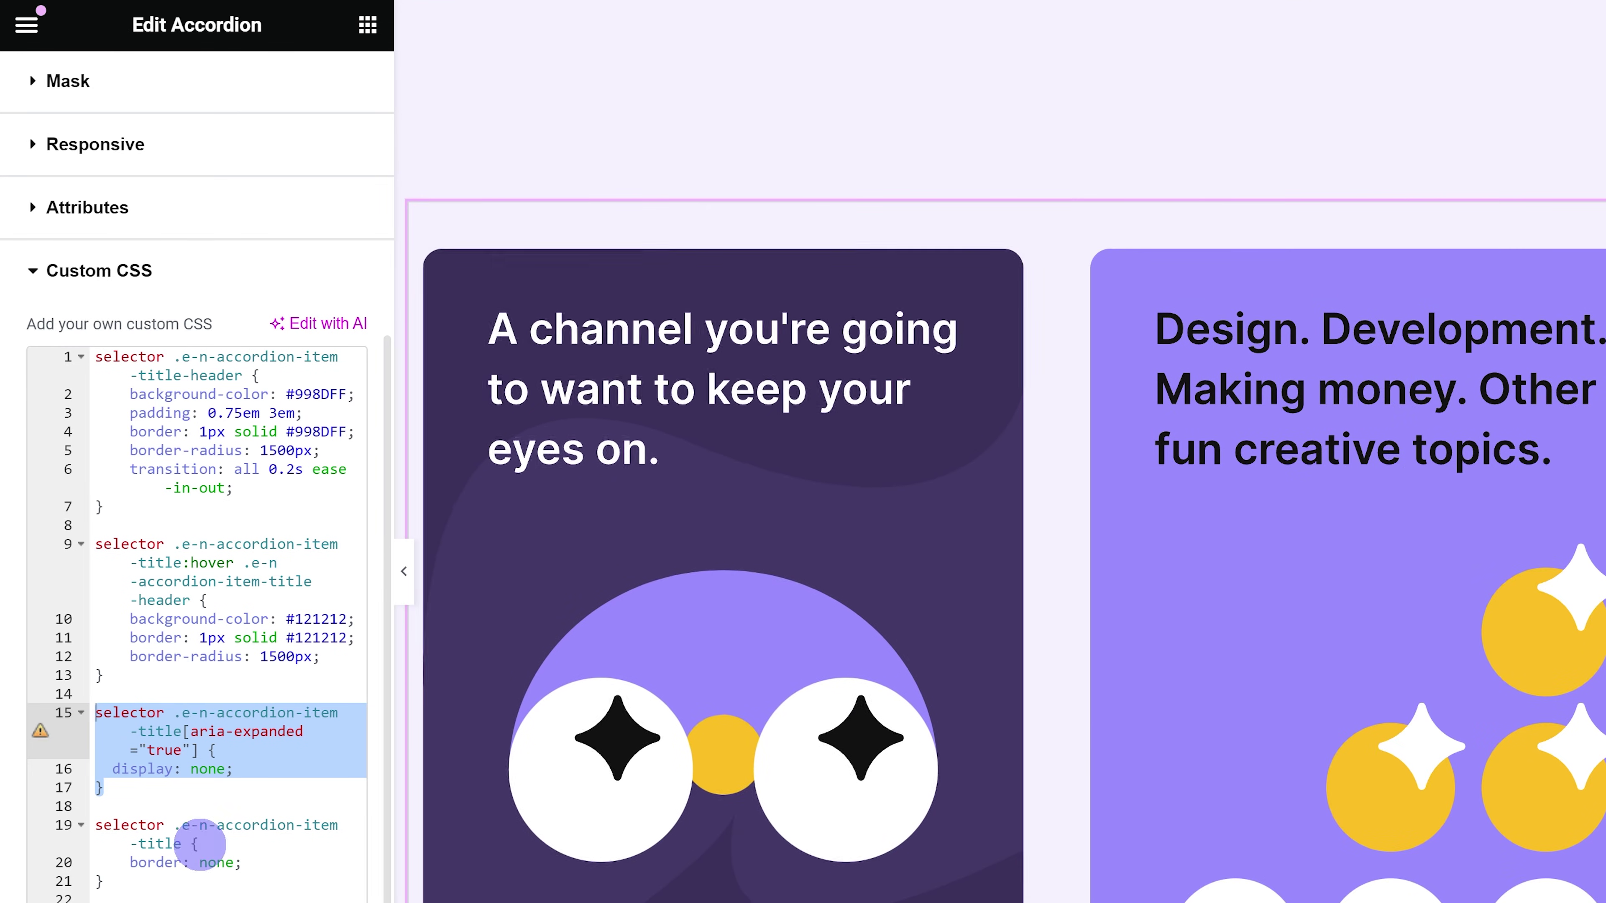
# Step: Delete the aria-expanded display:none rule, compare with undo/redo, then collapse the item
pyautogui.click(200, 768)
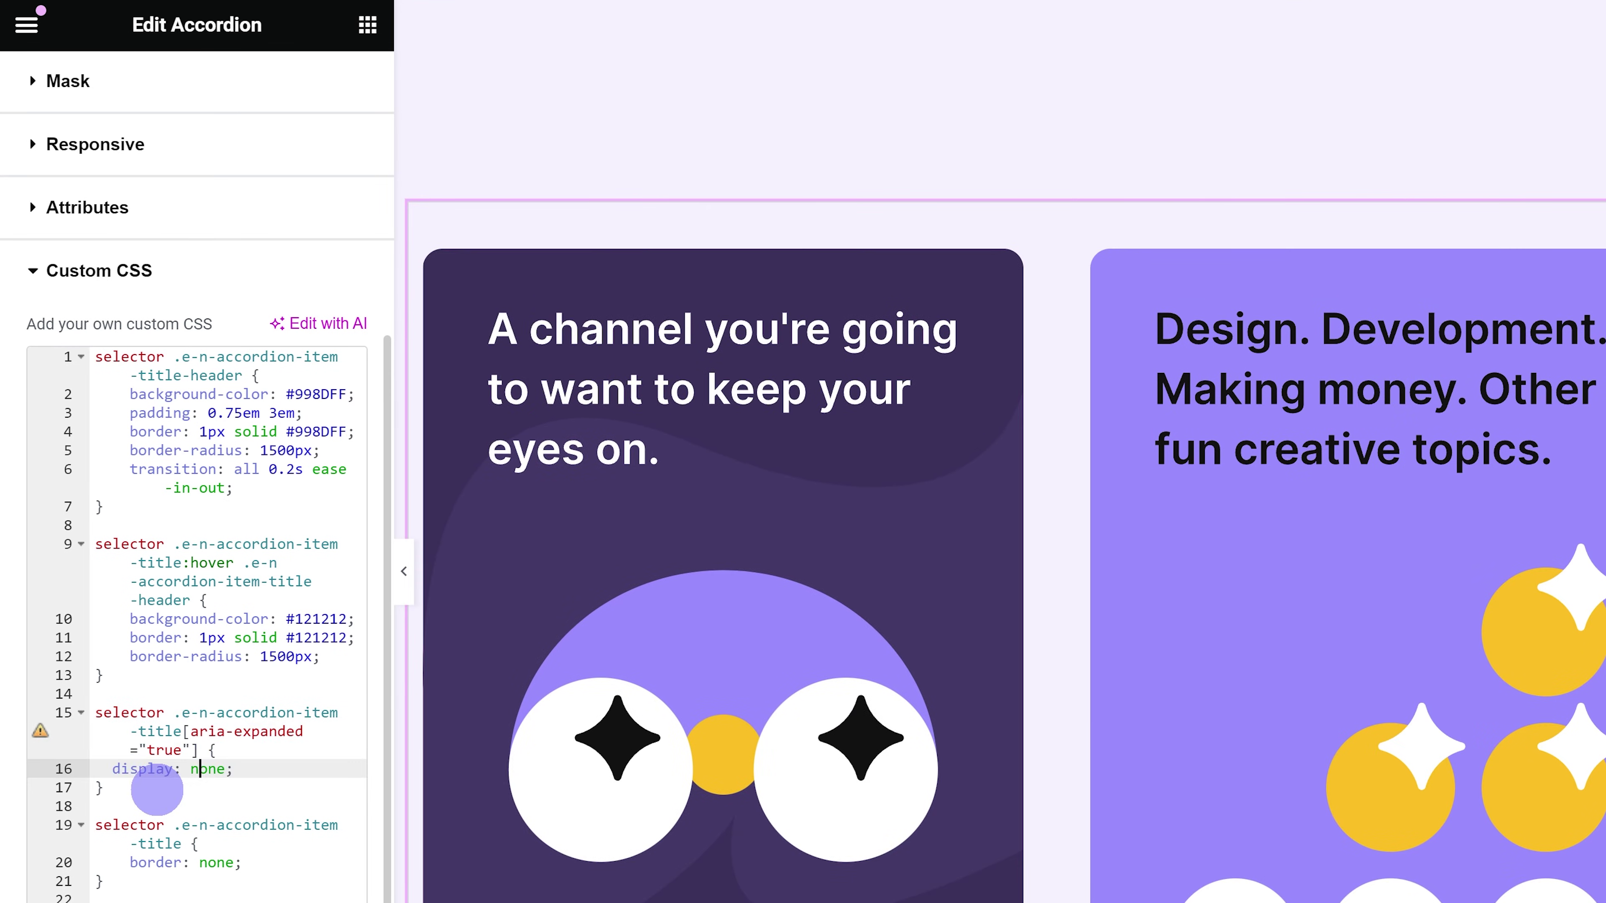
pyautogui.moveTo(157, 789); pyautogui.dragTo(79, 708)
pyautogui.hotkey('ctrl', 'c')
pyautogui.press('BackSpace')
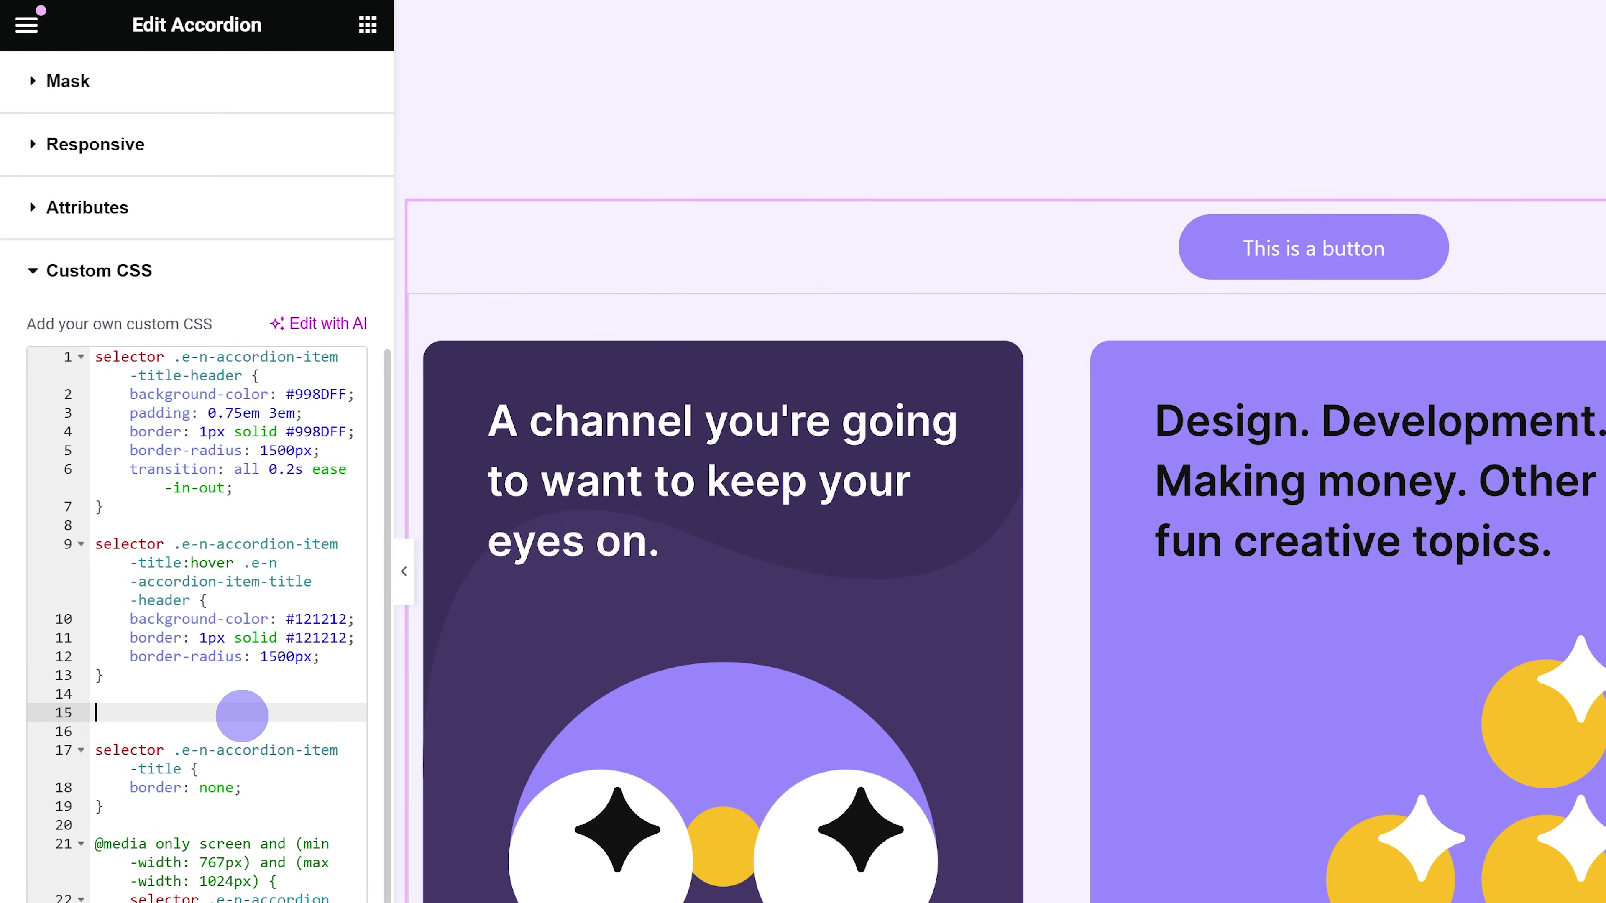
pyautogui.hotkey('ctrl', 'v')
pyautogui.hotkey('ctrl', 'z')
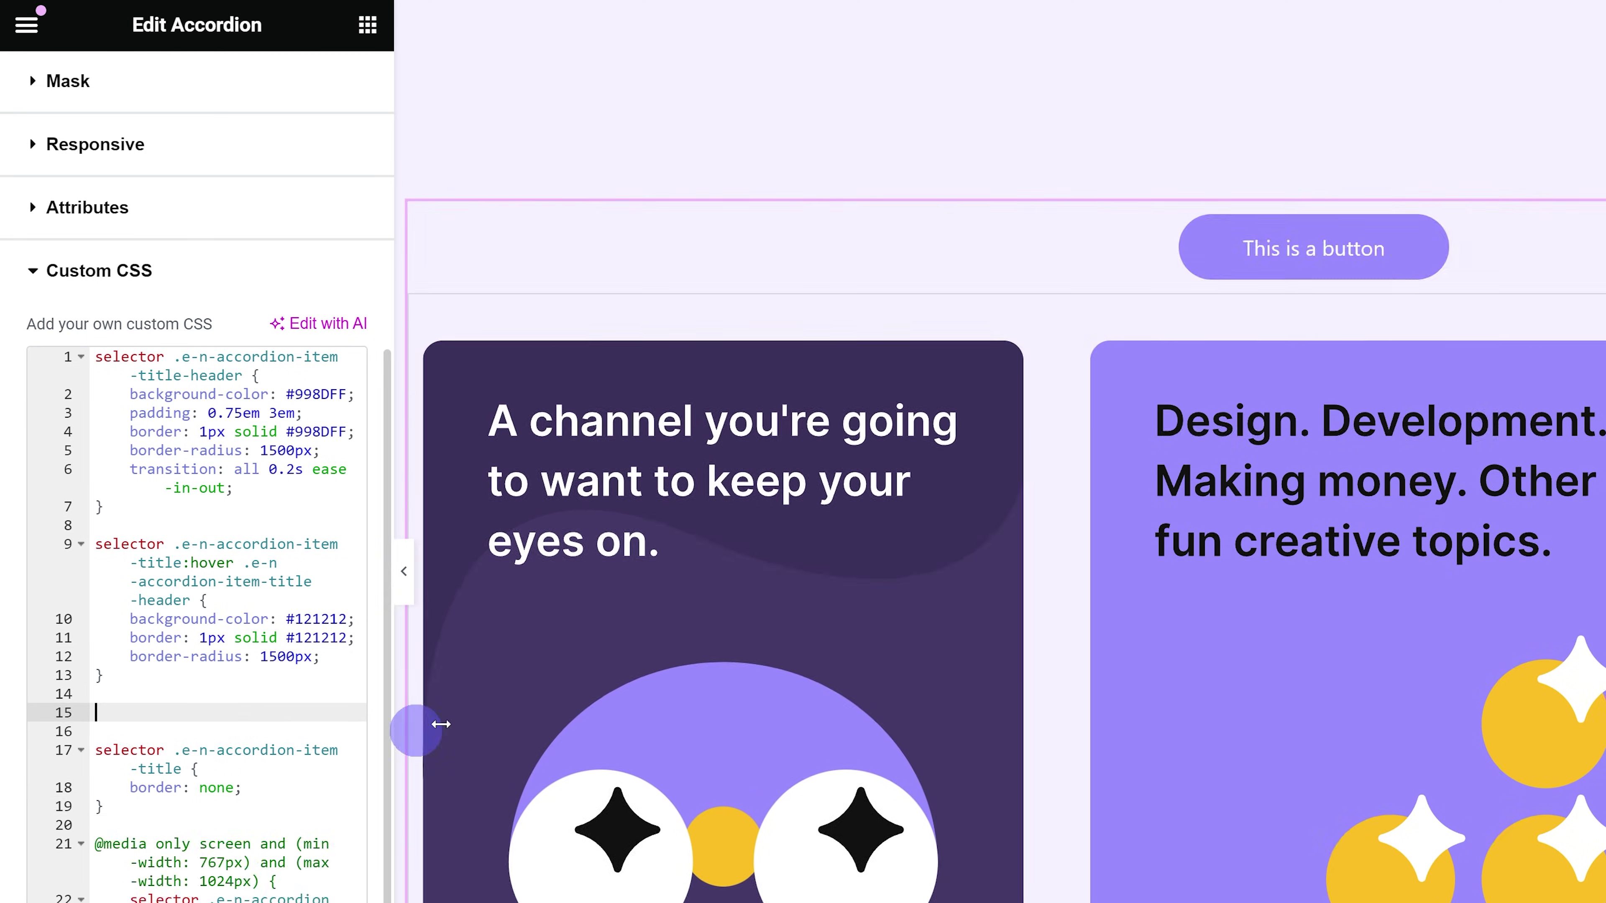
pyautogui.click(975, 248)
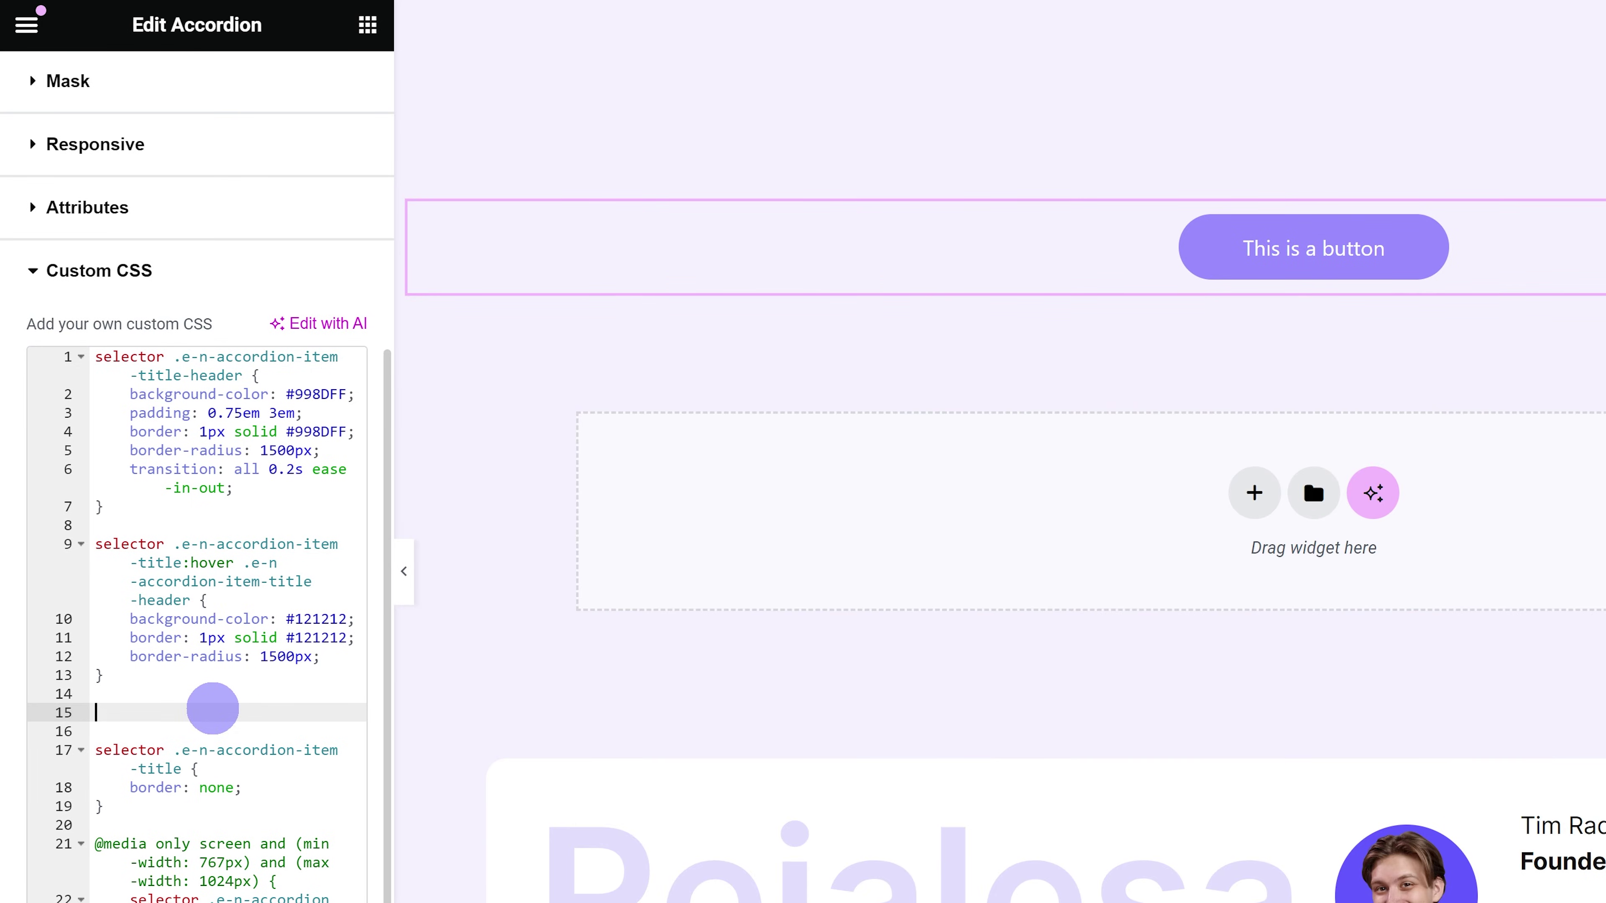
# Step: Restore the aria-expanded display:none rule and delete the title's border:none rule
pyautogui.hotkey('ctrl', 'v')
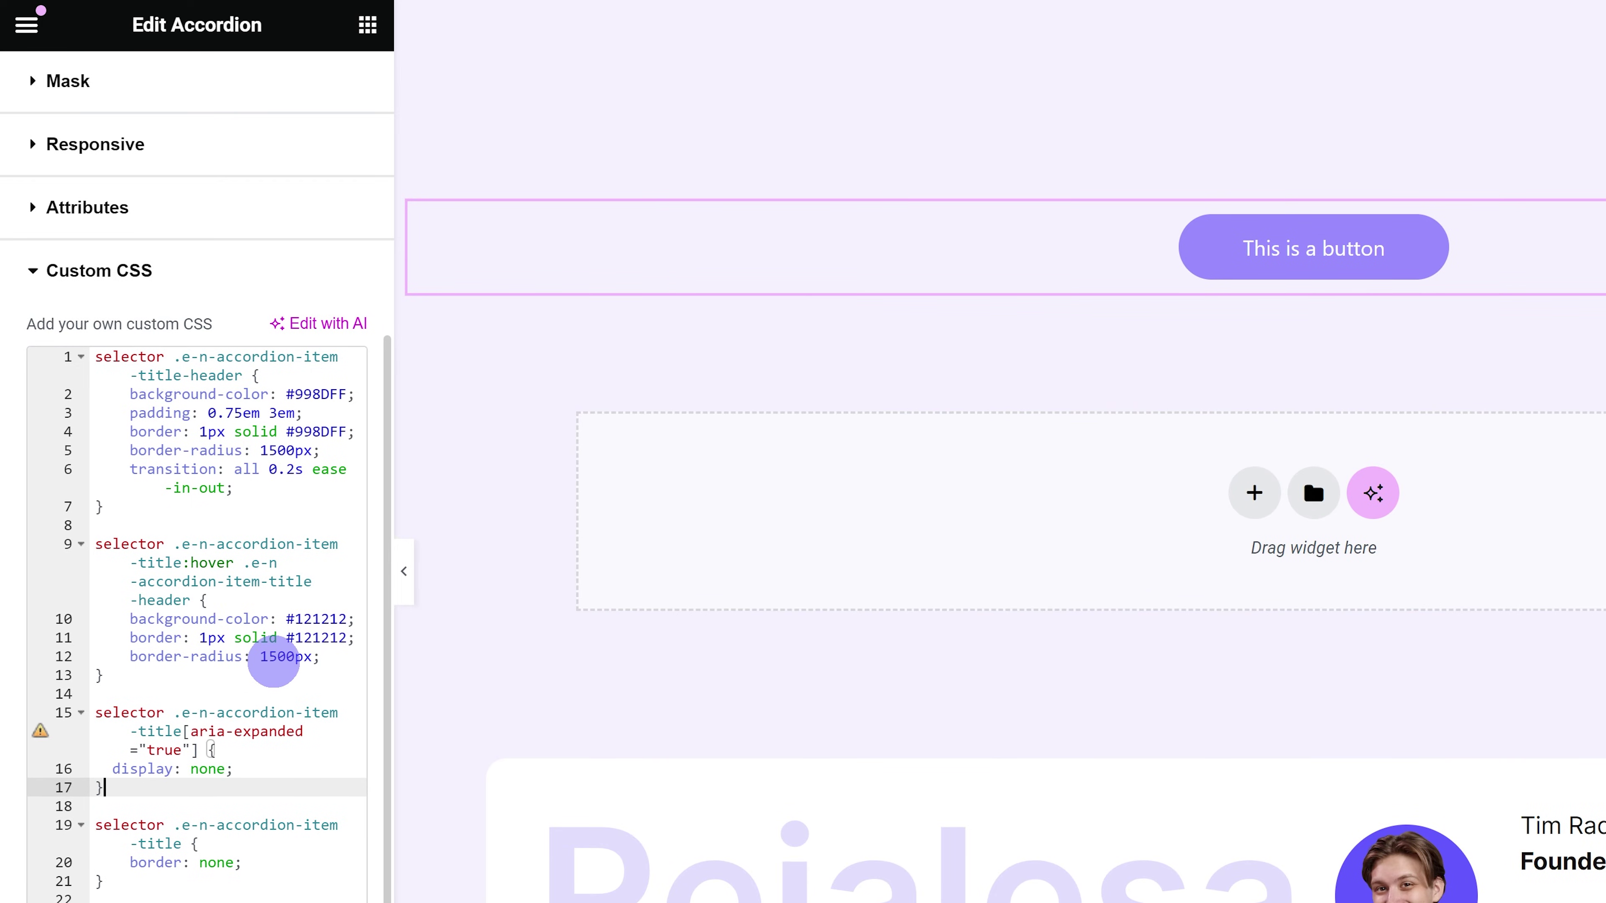
pyautogui.scroll(-3, 273, 662)
pyautogui.moveTo(104, 664); pyautogui.dragTo(333, 609)
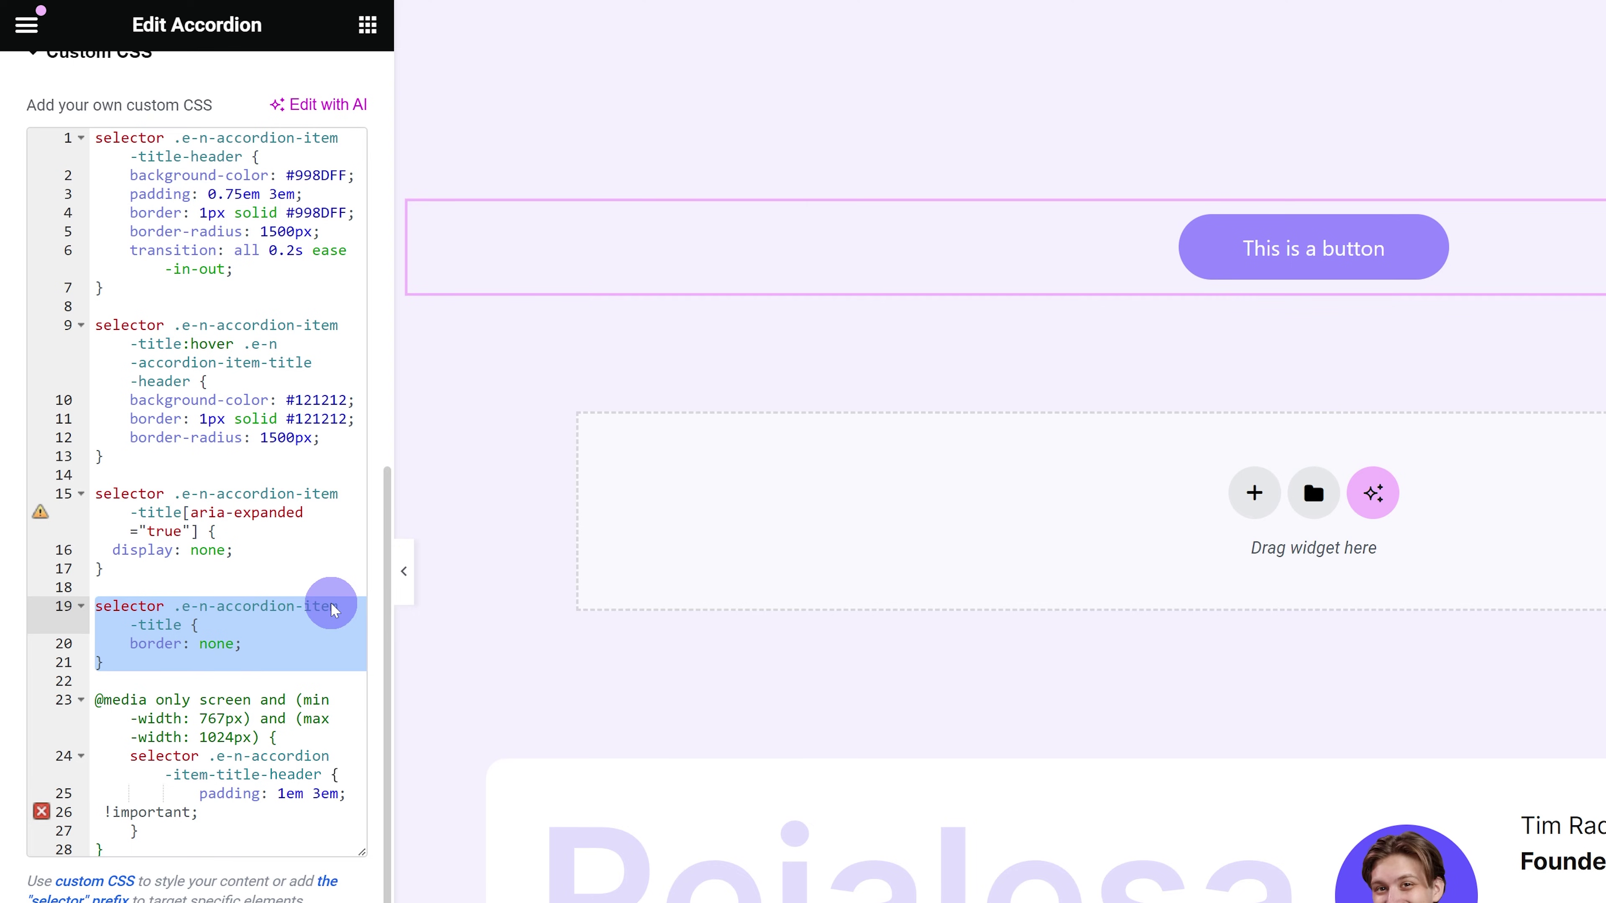
pyautogui.press('BackSpace')
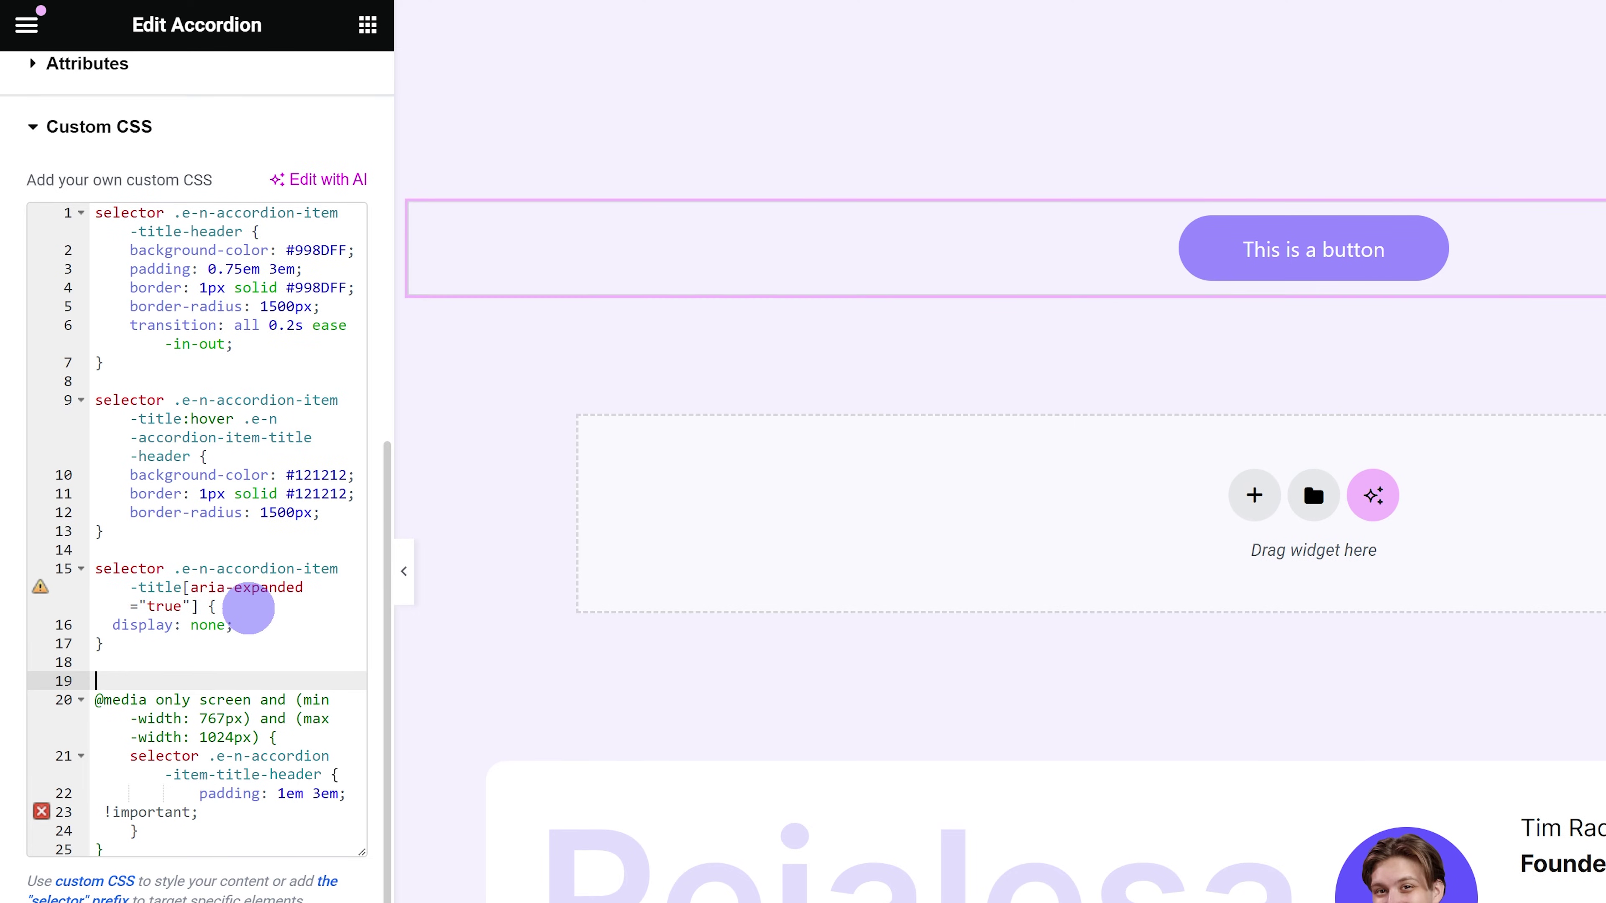
pyautogui.scroll(15, 1233, 361)
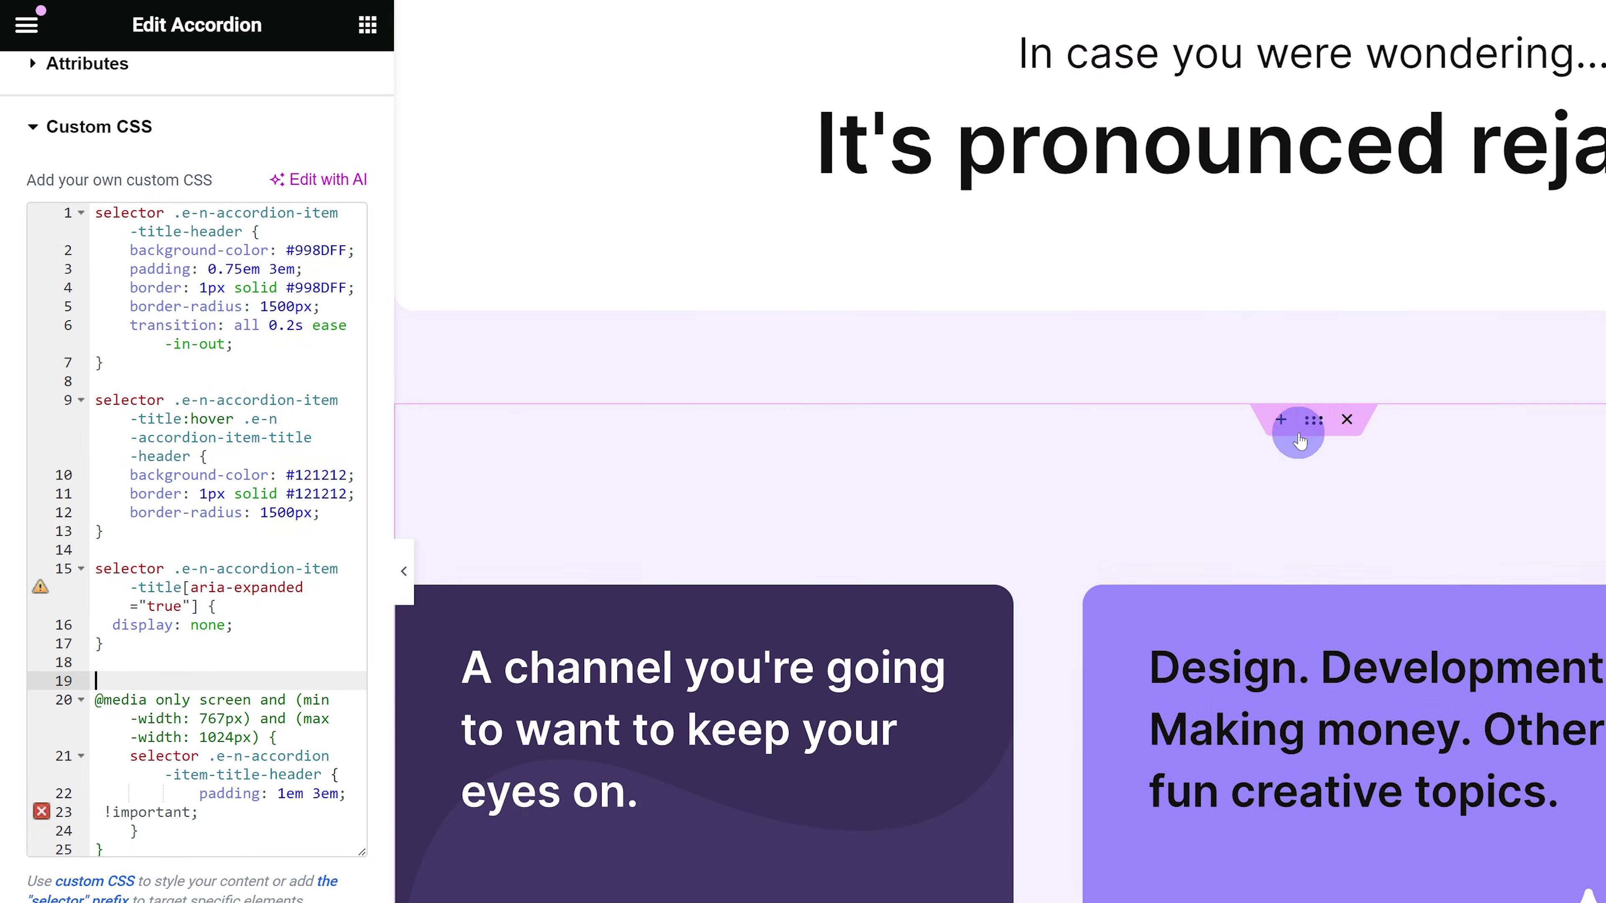
# Step: Reselect the Accordion and scroll down to its Custom CSS
pyautogui.click(1297, 434)
pyautogui.scroll(-10, 1276, 453)
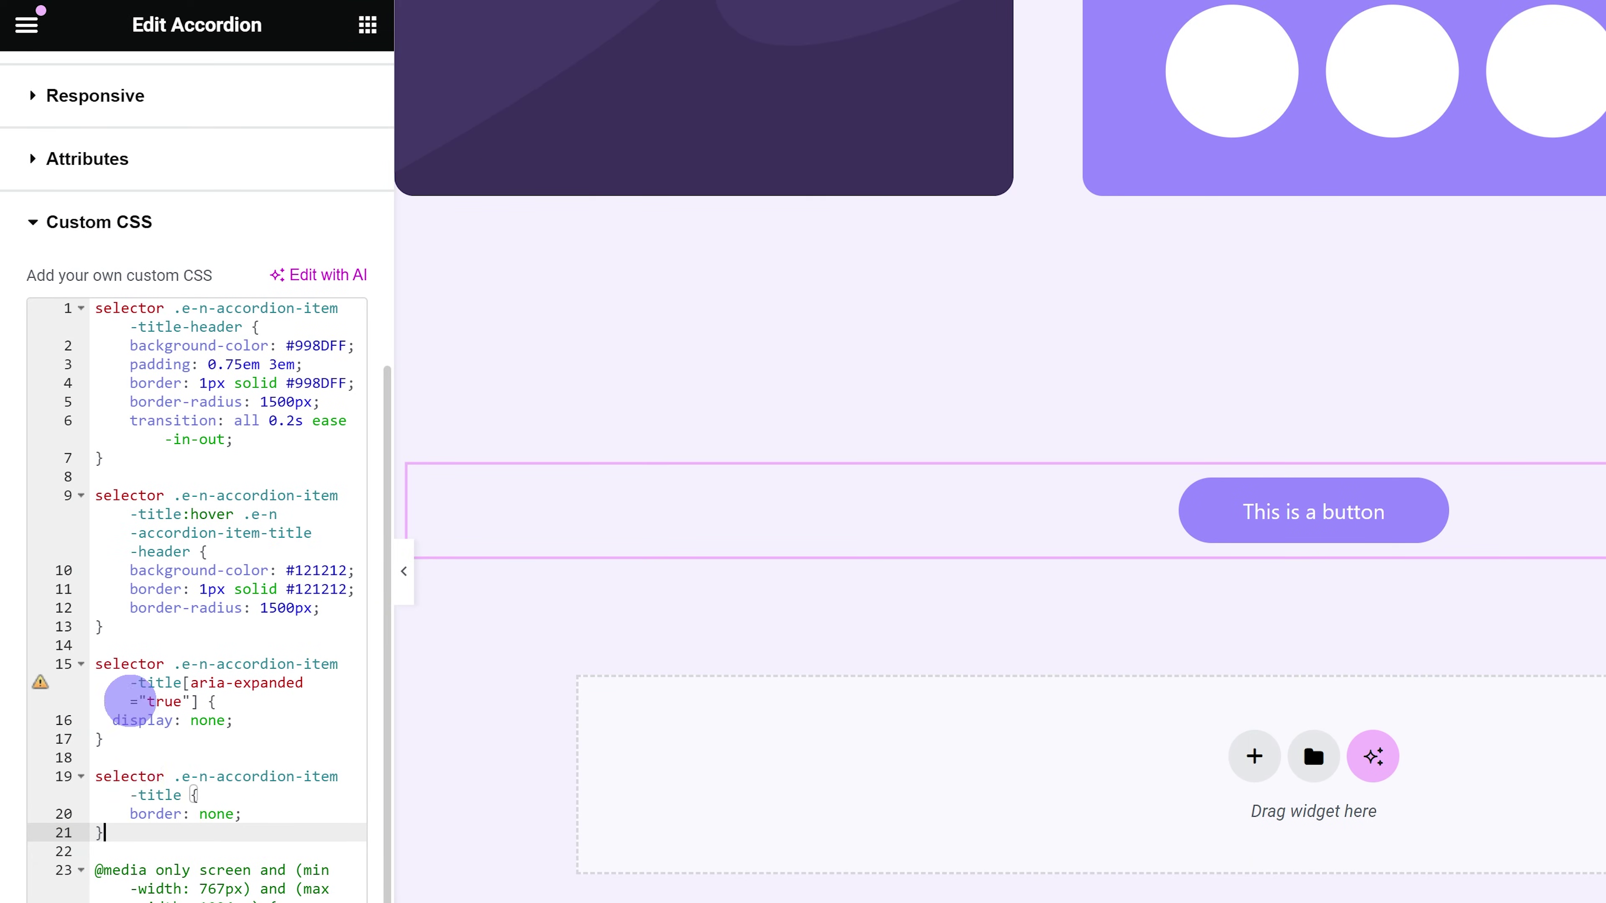
pyautogui.scroll(8, 125, 502)
pyautogui.click(208, 105)
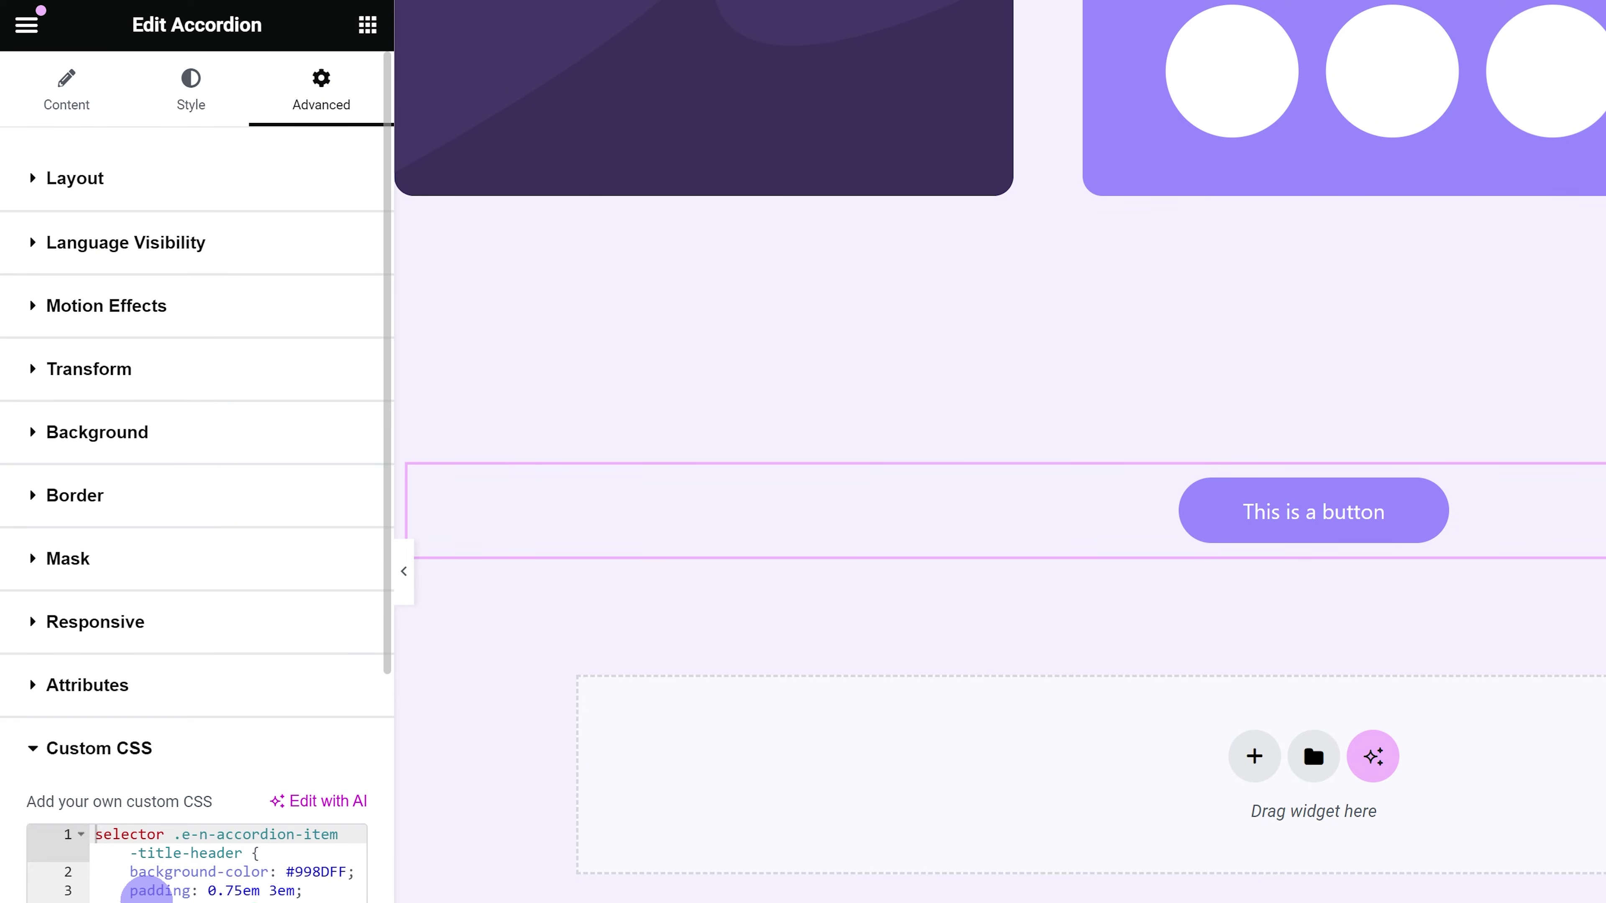
pyautogui.scroll(-8, 125, 853)
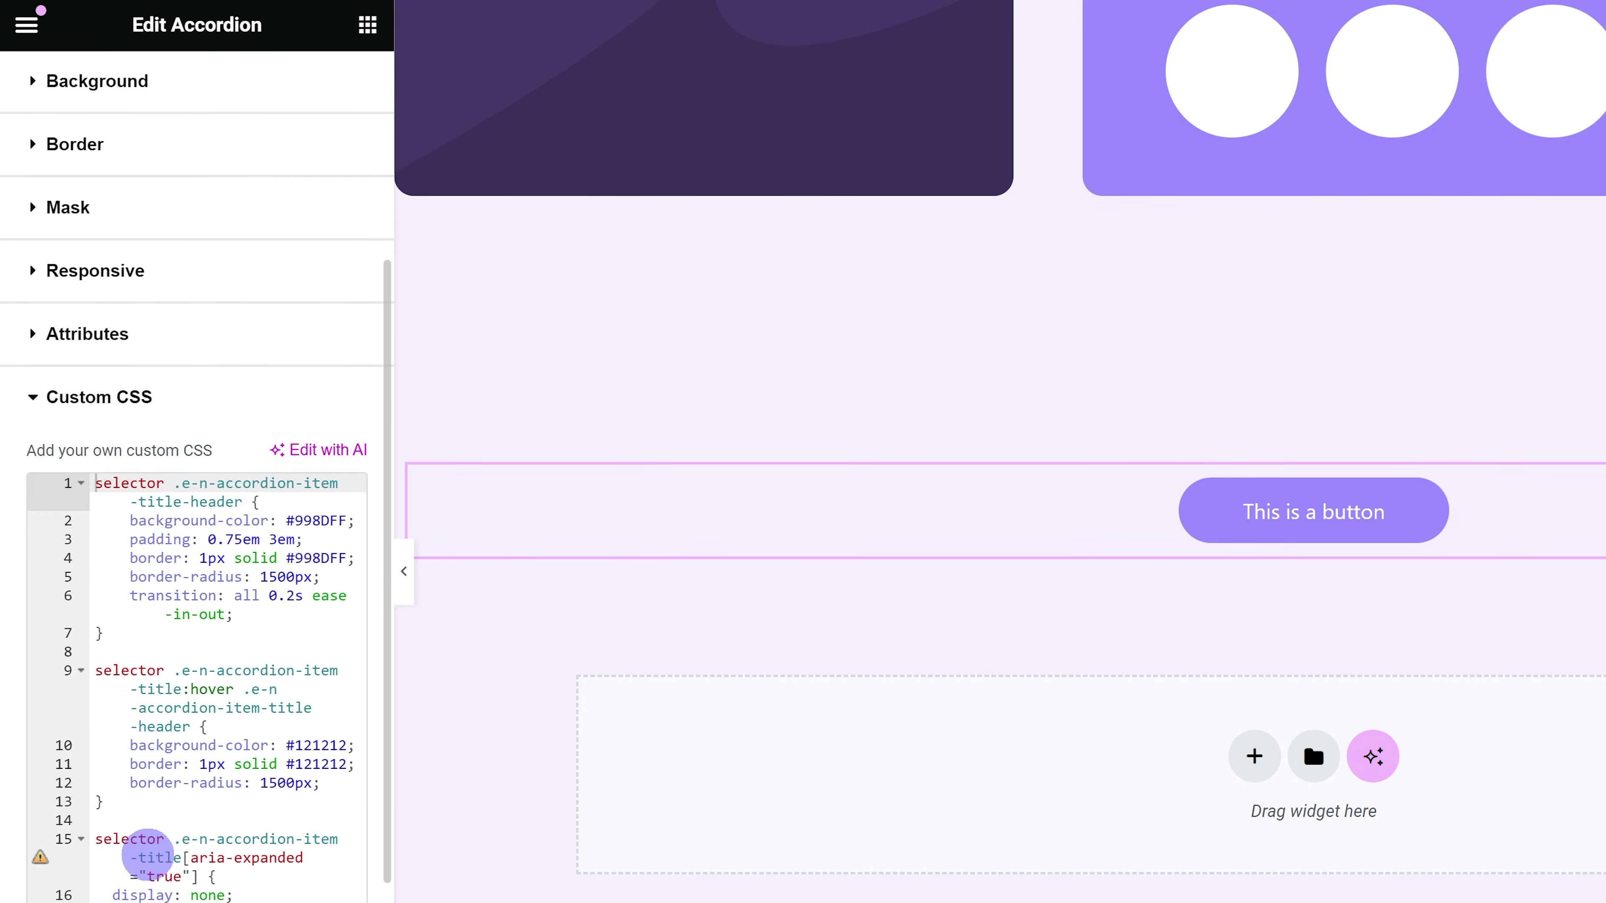
pyautogui.moveTo(125, 833); pyautogui.dragTo(97, 787)
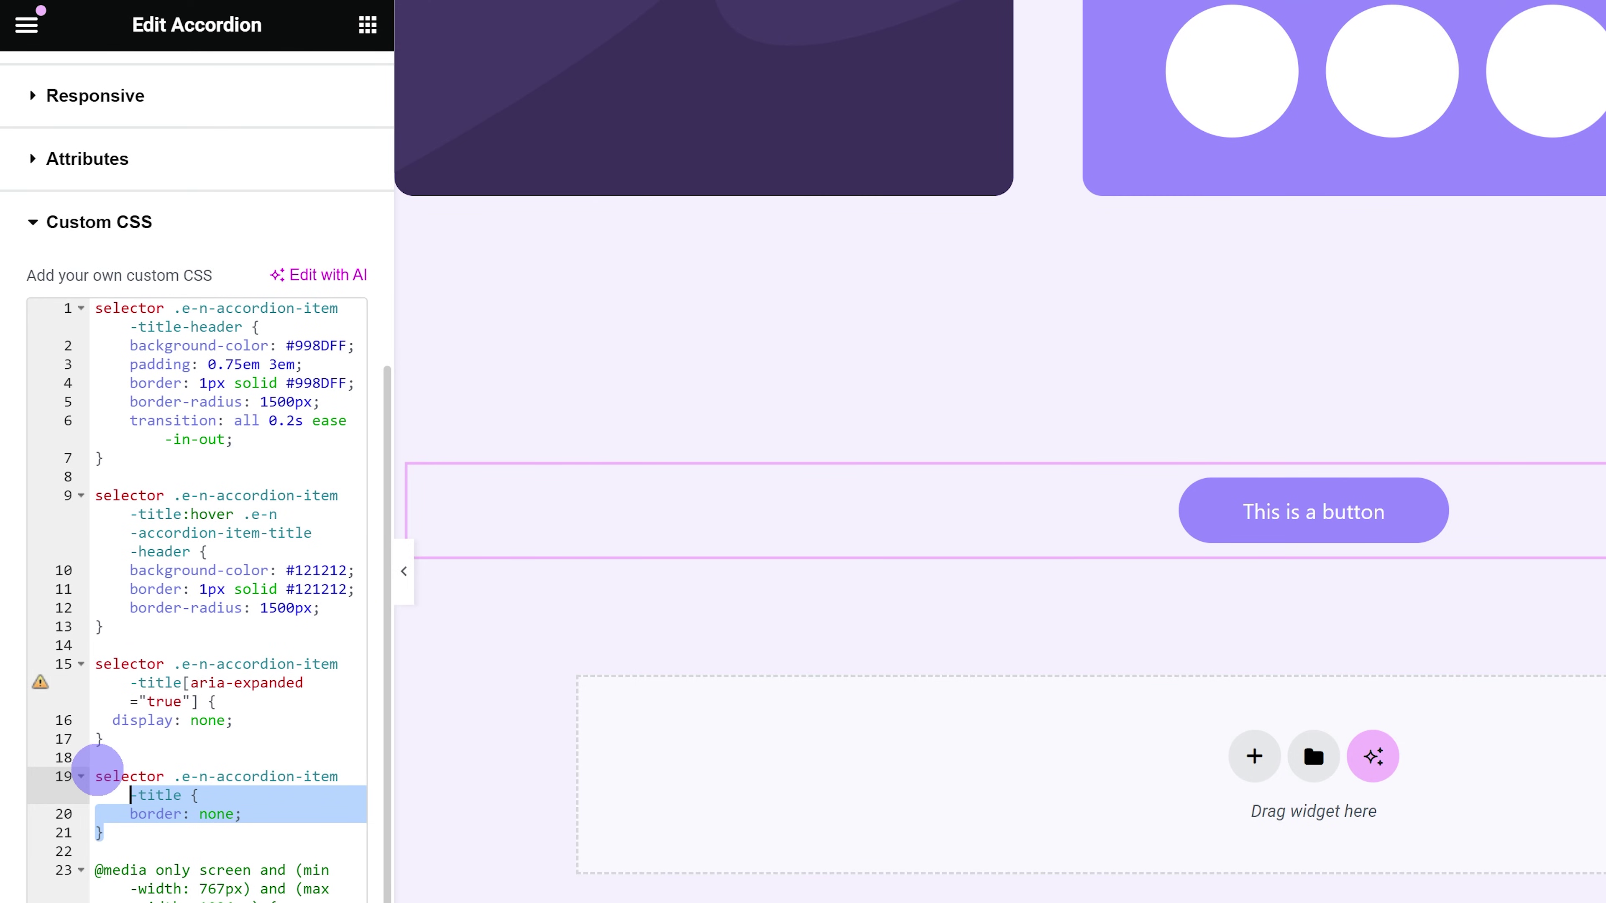
# Step: Review the 767px tablet media query and the title-header padding rule inside it
pyautogui.scroll(-3, 97, 770)
pyautogui.click(284, 844)
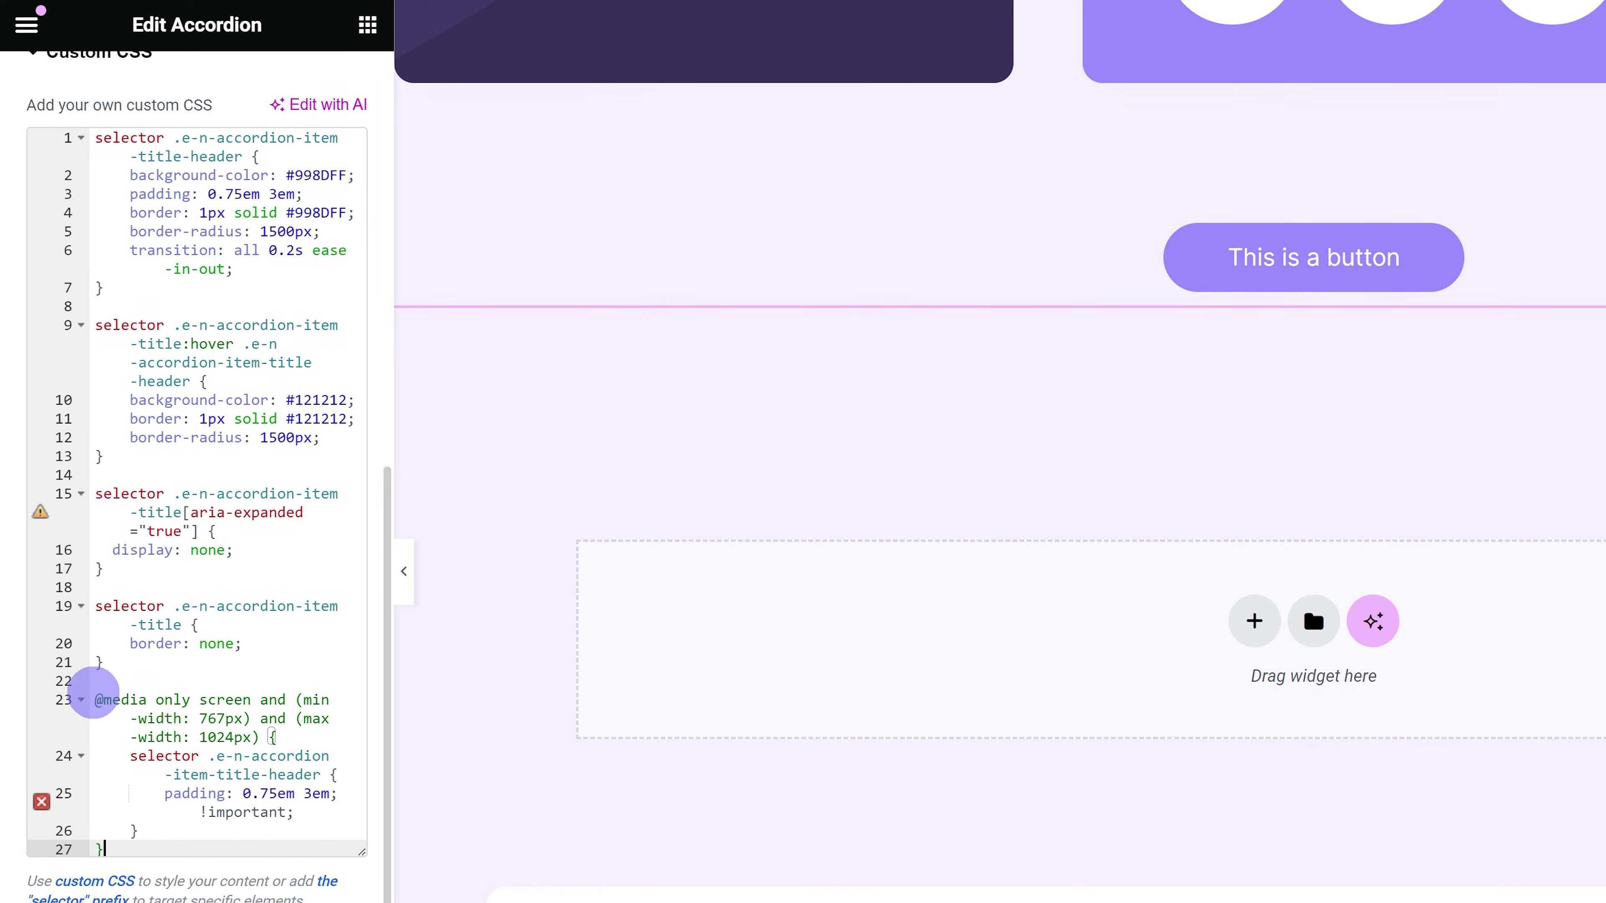
pyautogui.moveTo(93, 692); pyautogui.dragTo(246, 855)
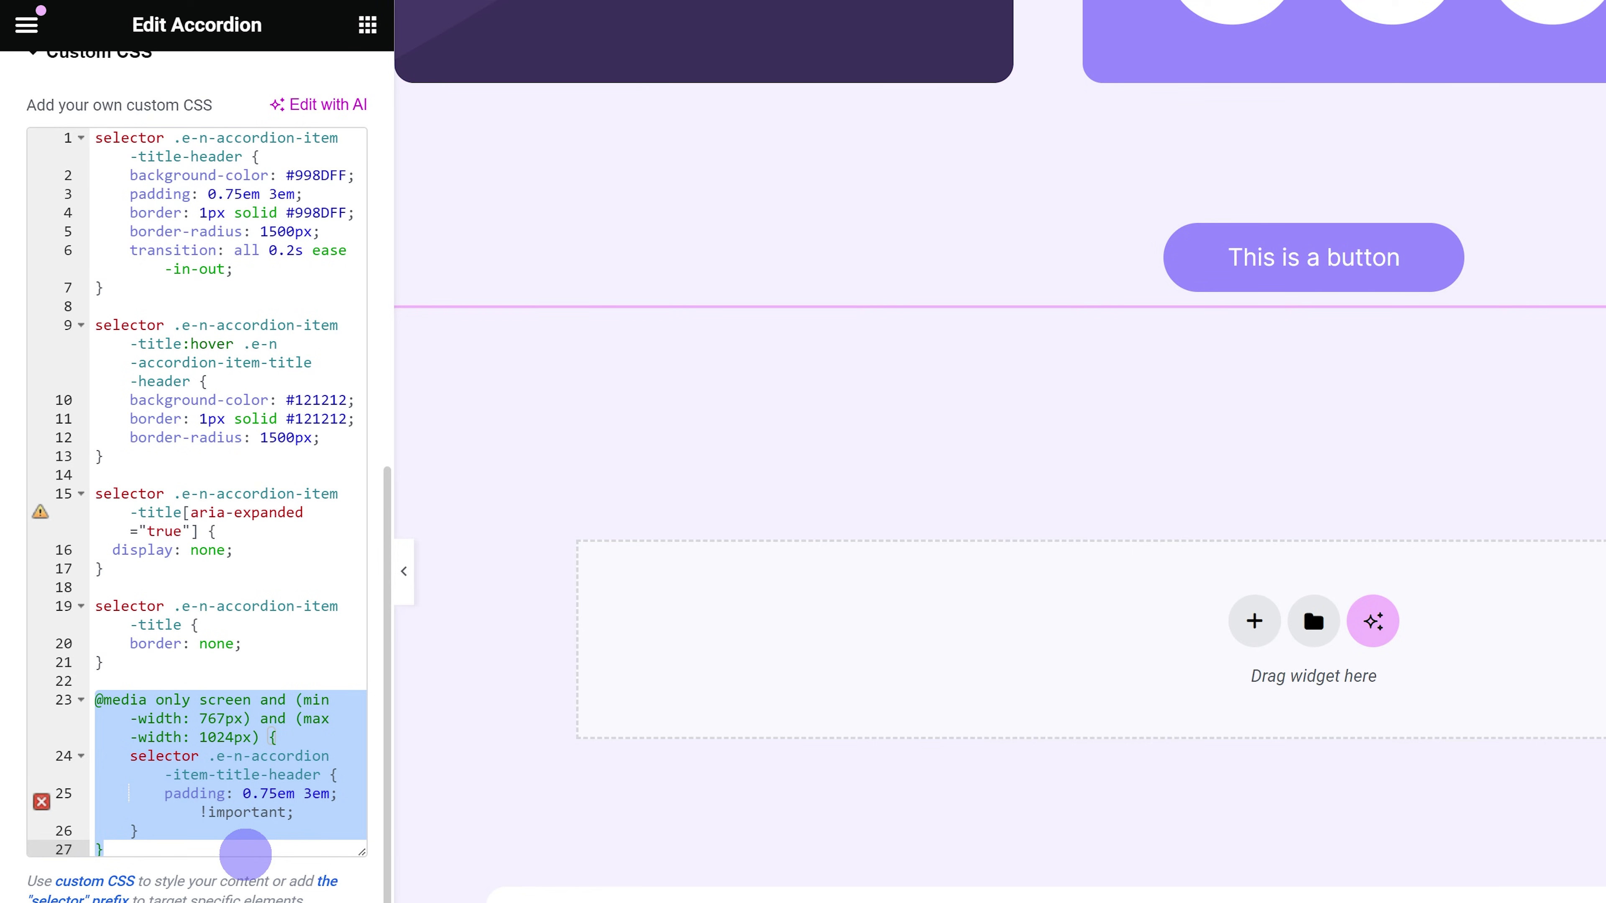
pyautogui.click(246, 855)
pyautogui.moveTo(200, 719); pyautogui.dragTo(251, 737)
pyautogui.moveTo(129, 756); pyautogui.dragTo(255, 836)
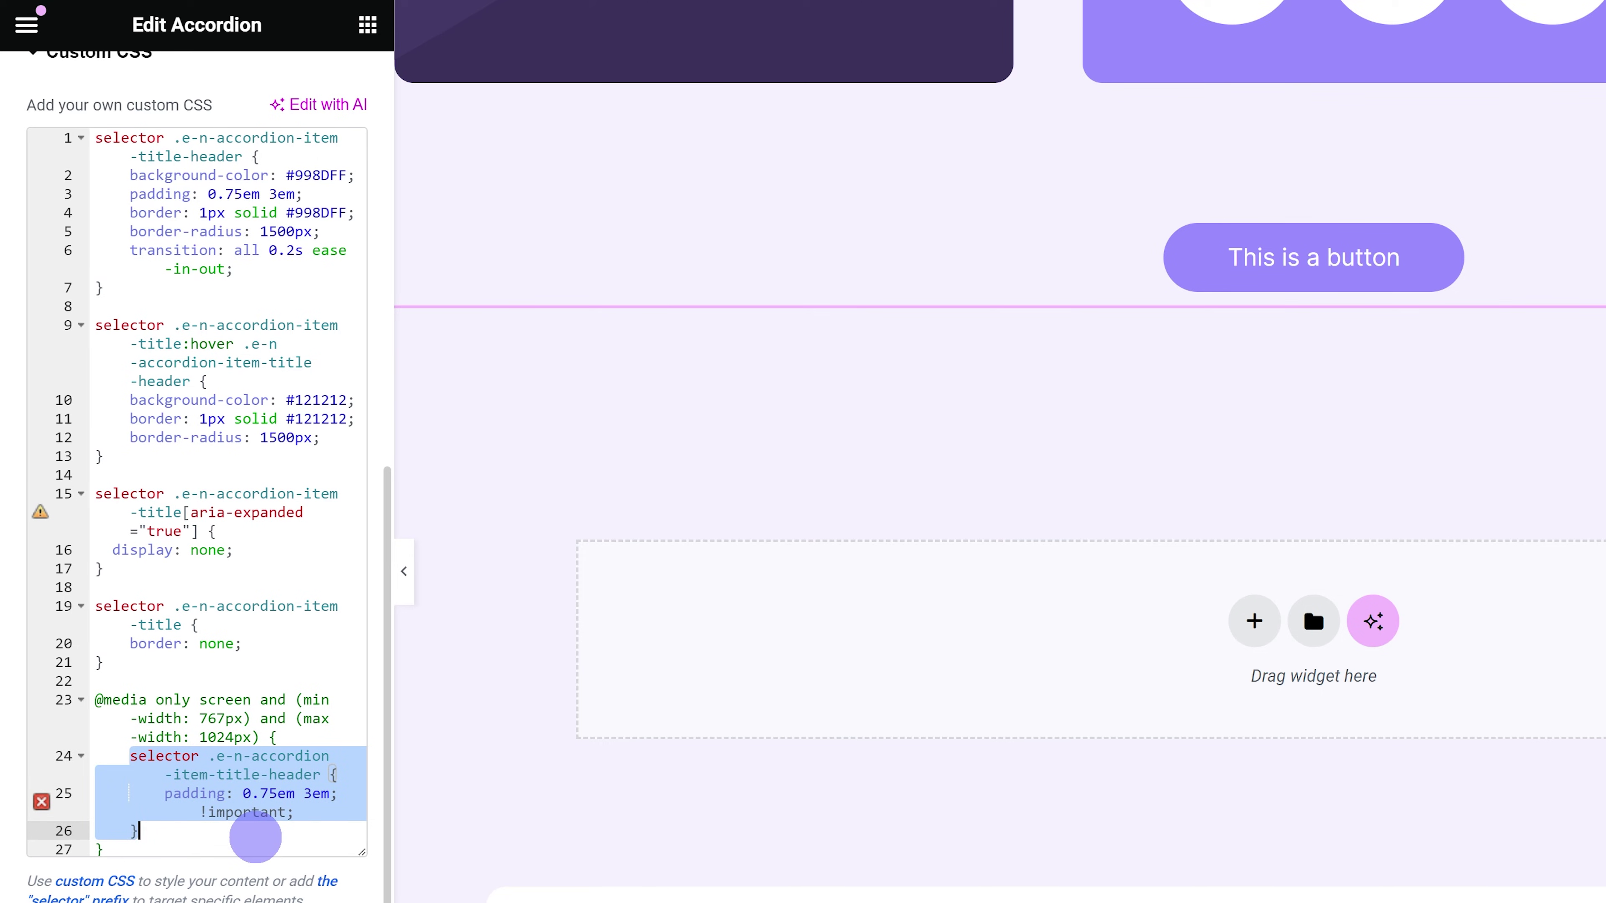
pyautogui.click(256, 837)
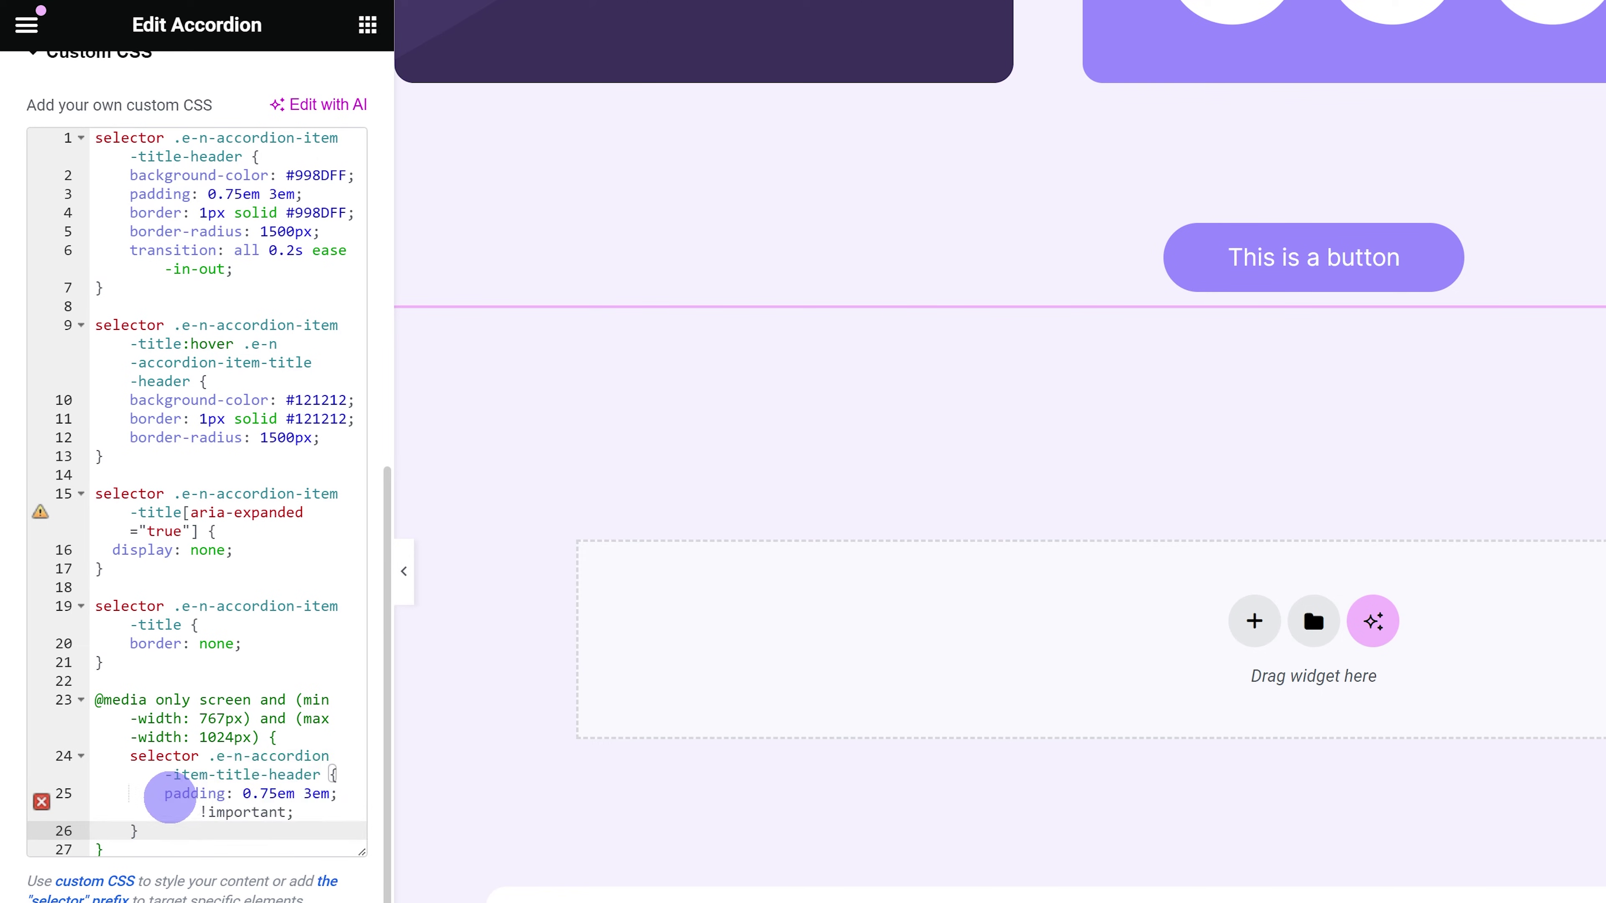
pyautogui.moveTo(168, 794); pyautogui.dragTo(347, 832)
pyautogui.click(348, 831)
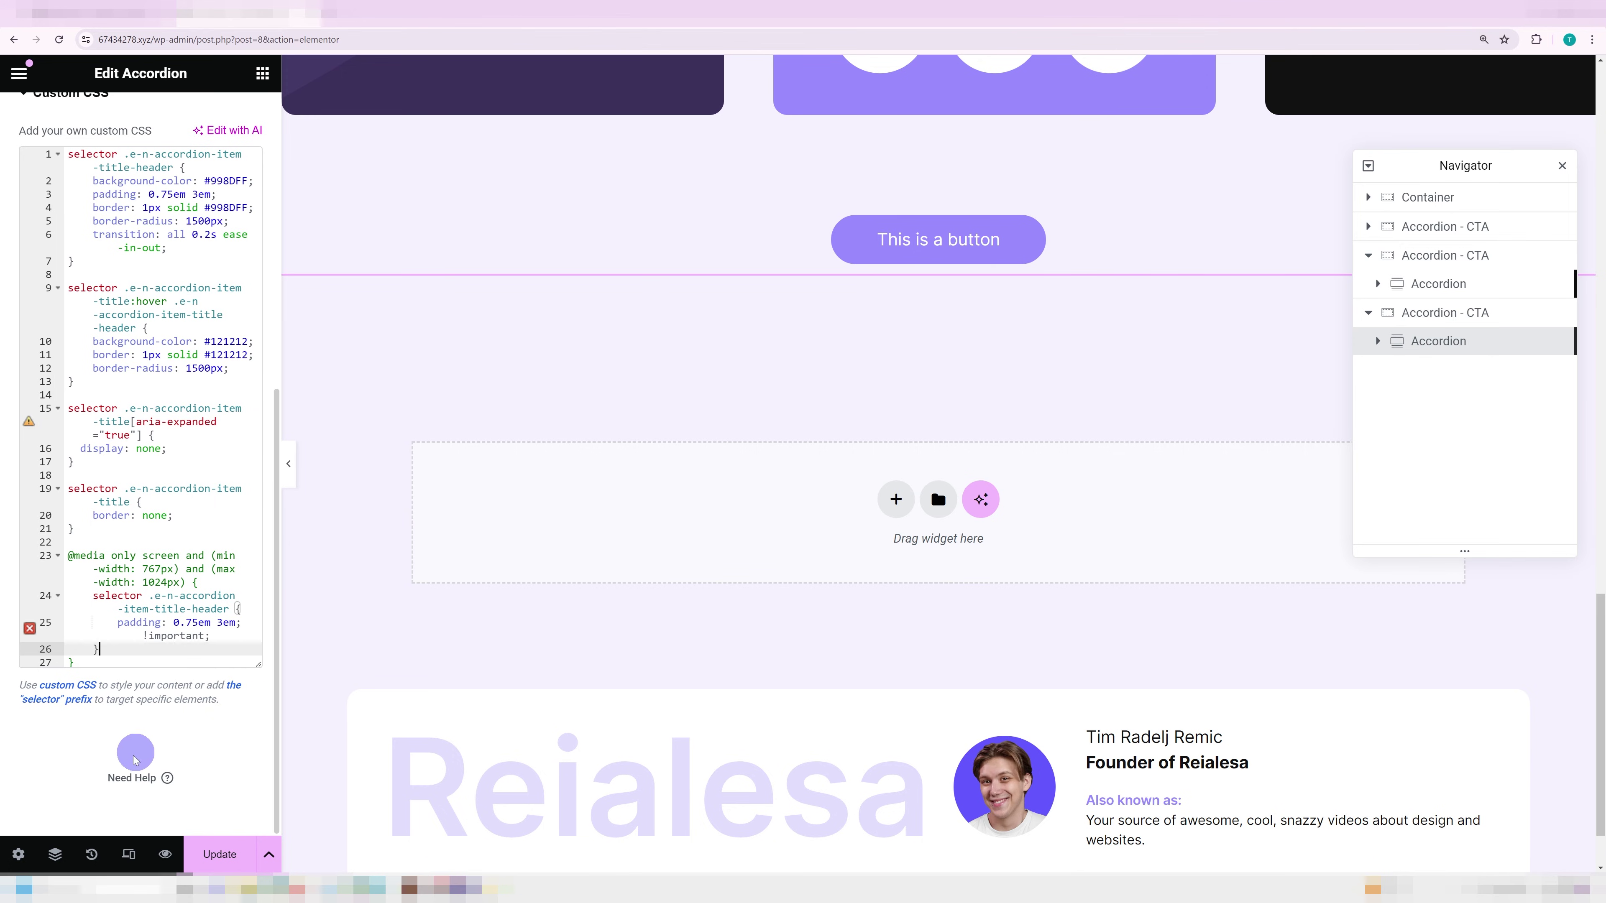
# Step: In Tablet preview, change the padding from 0.75em 3em to 3em 3em, then return to Desktop
pyautogui.click(129, 854)
pyautogui.click(861, 73)
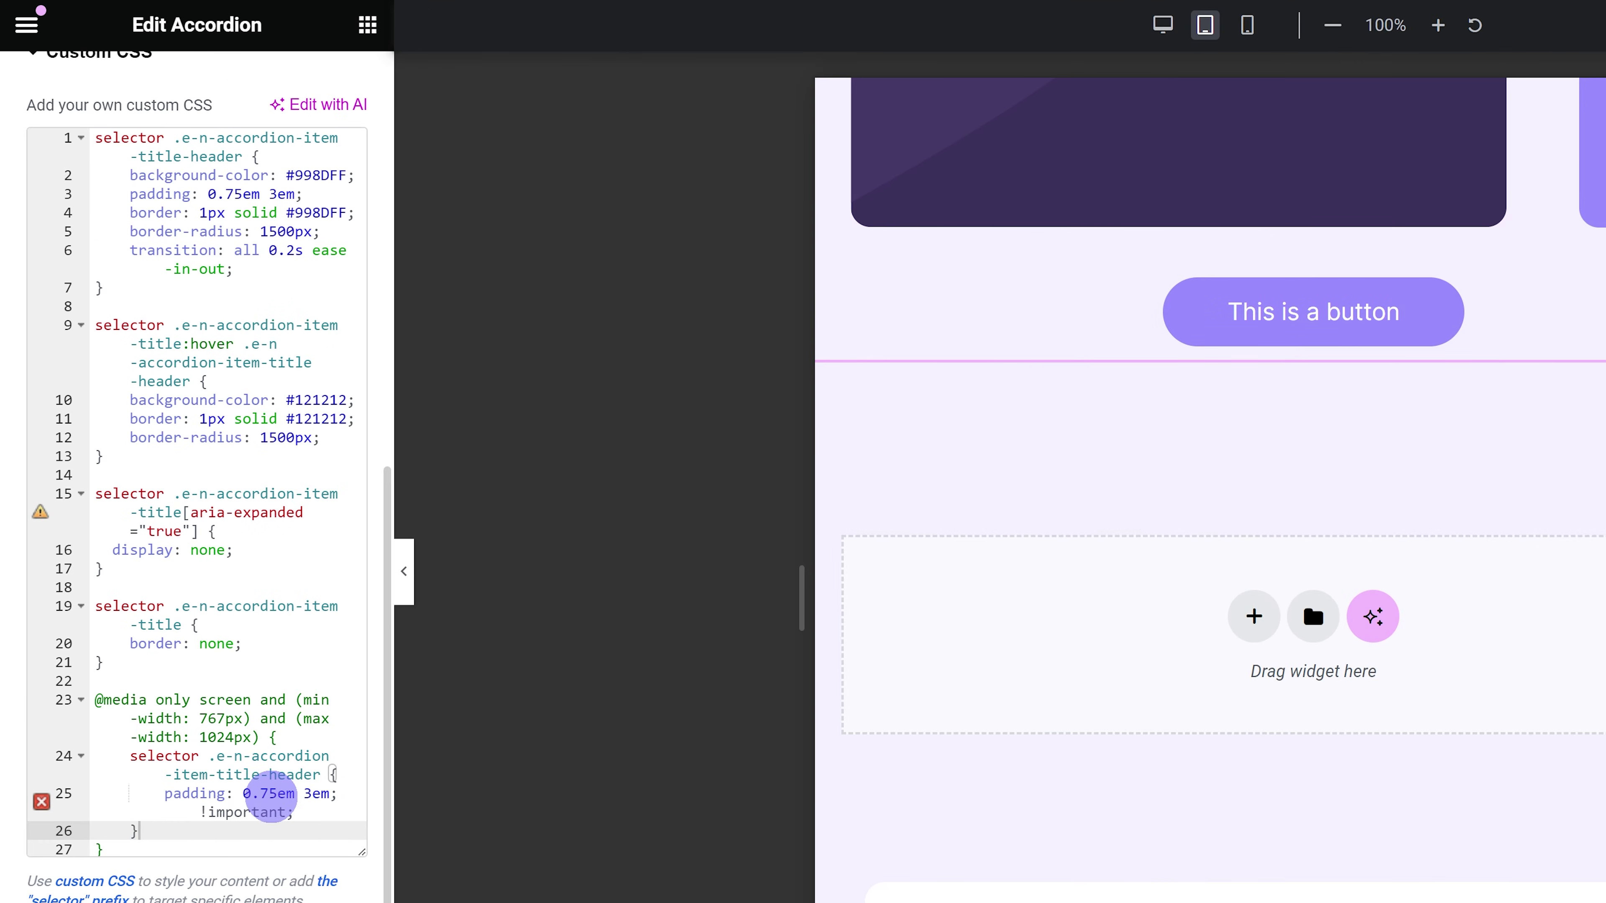
pyautogui.click(251, 793)
pyautogui.click(244, 794)
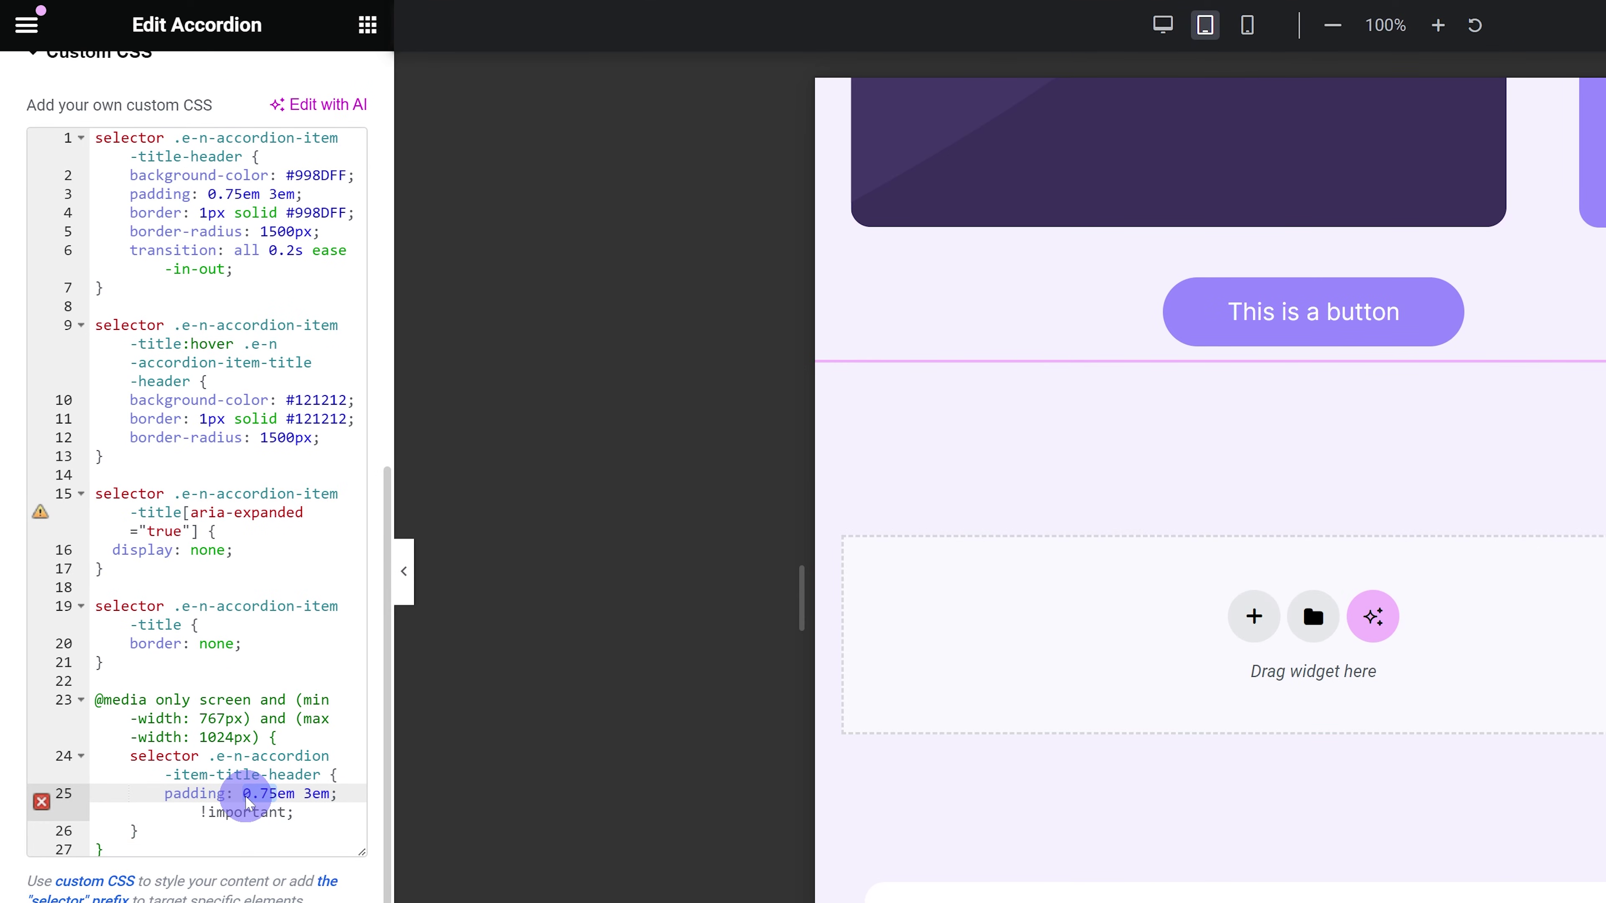
pyautogui.write('3')
pyautogui.click(1162, 26)
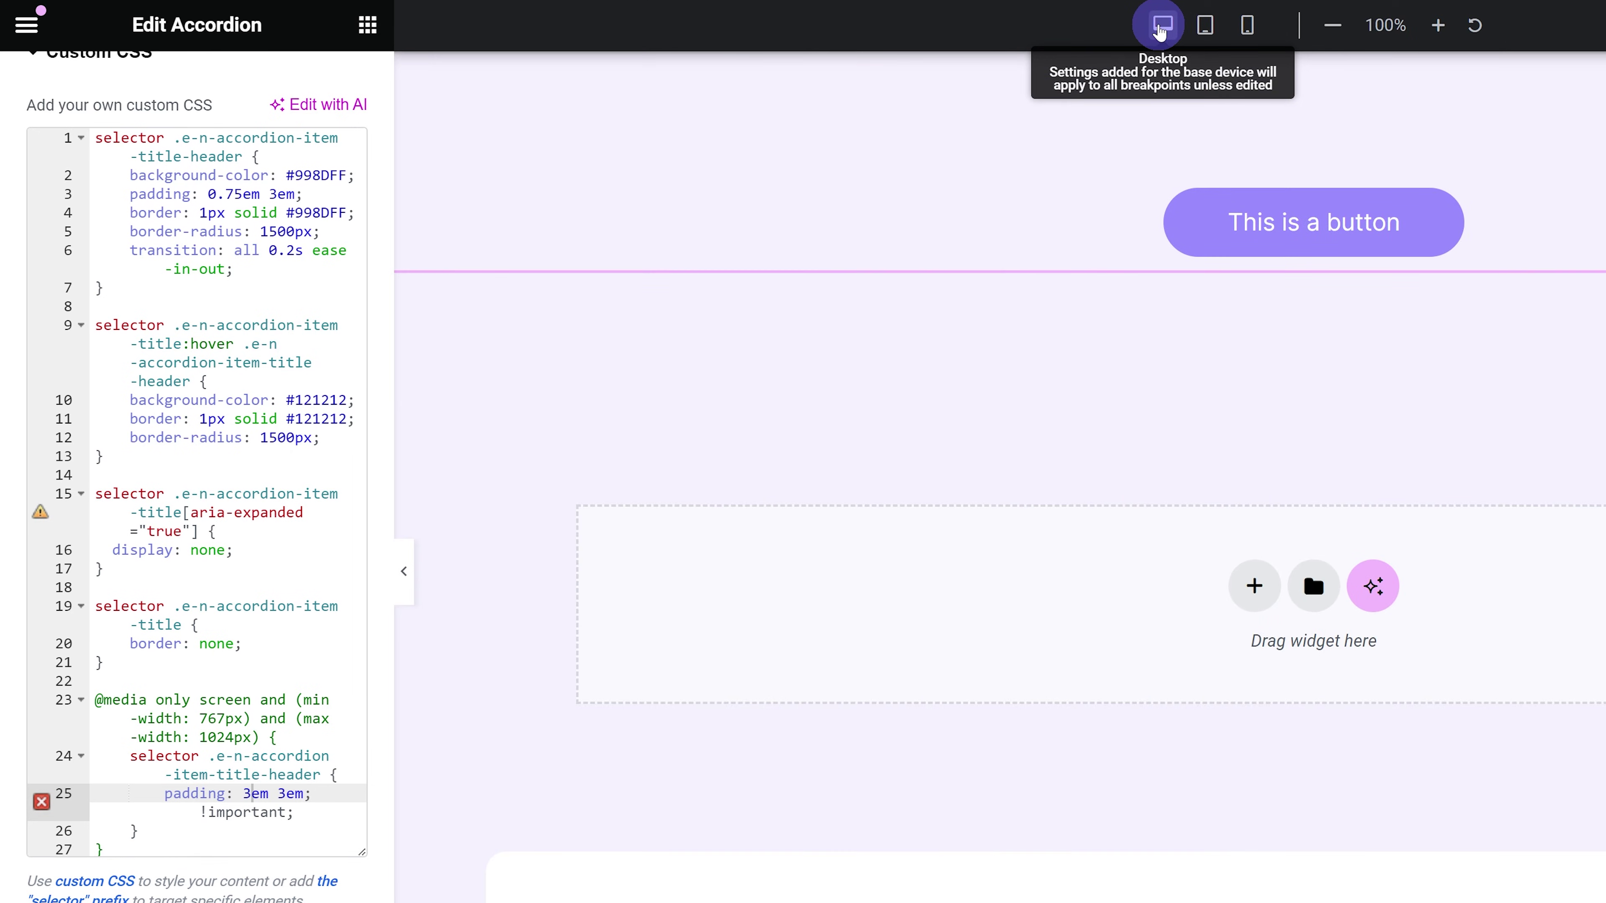
pyautogui.click(279, 796)
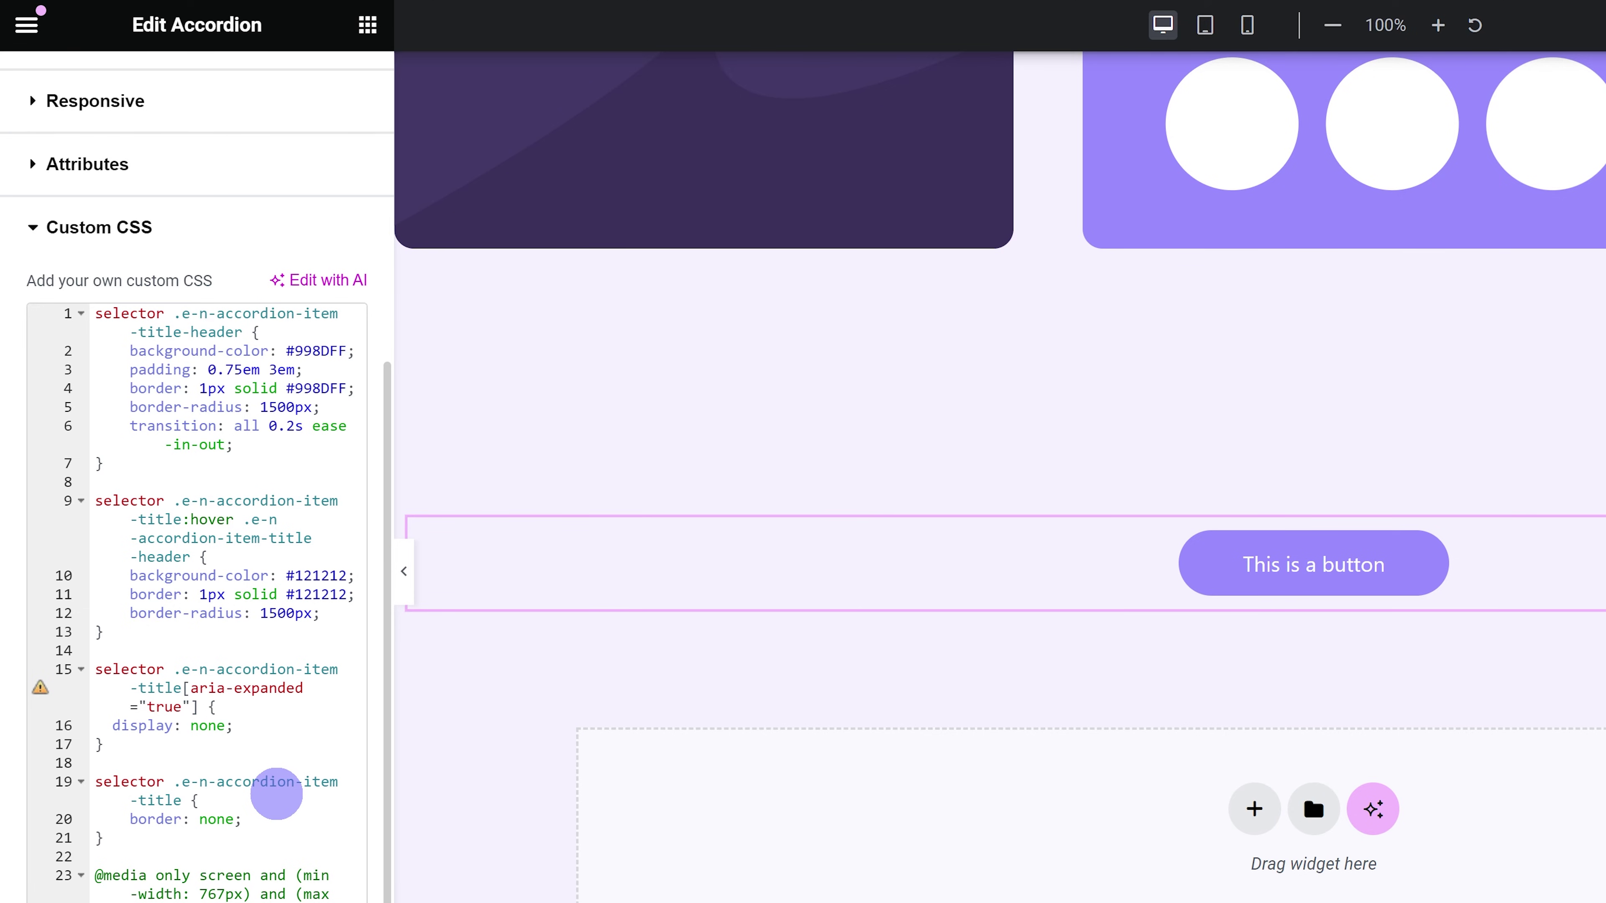
pyautogui.moveTo(162, 316); pyautogui.dragTo(60, 302)
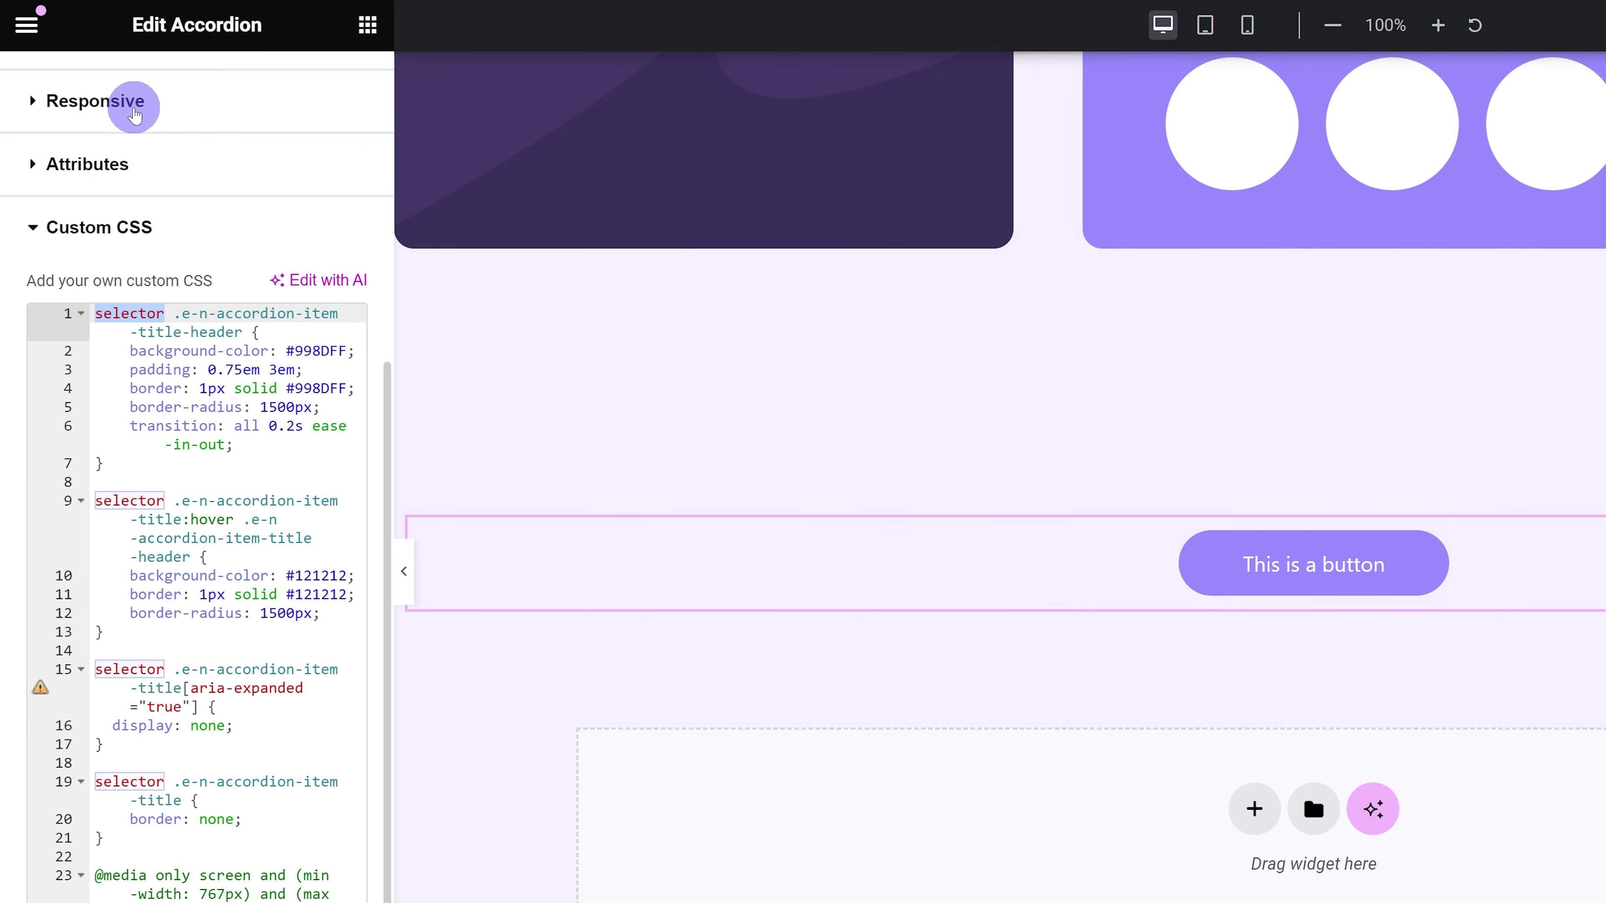
pyautogui.scroll(8, 147, 179)
pyautogui.click(157, 180)
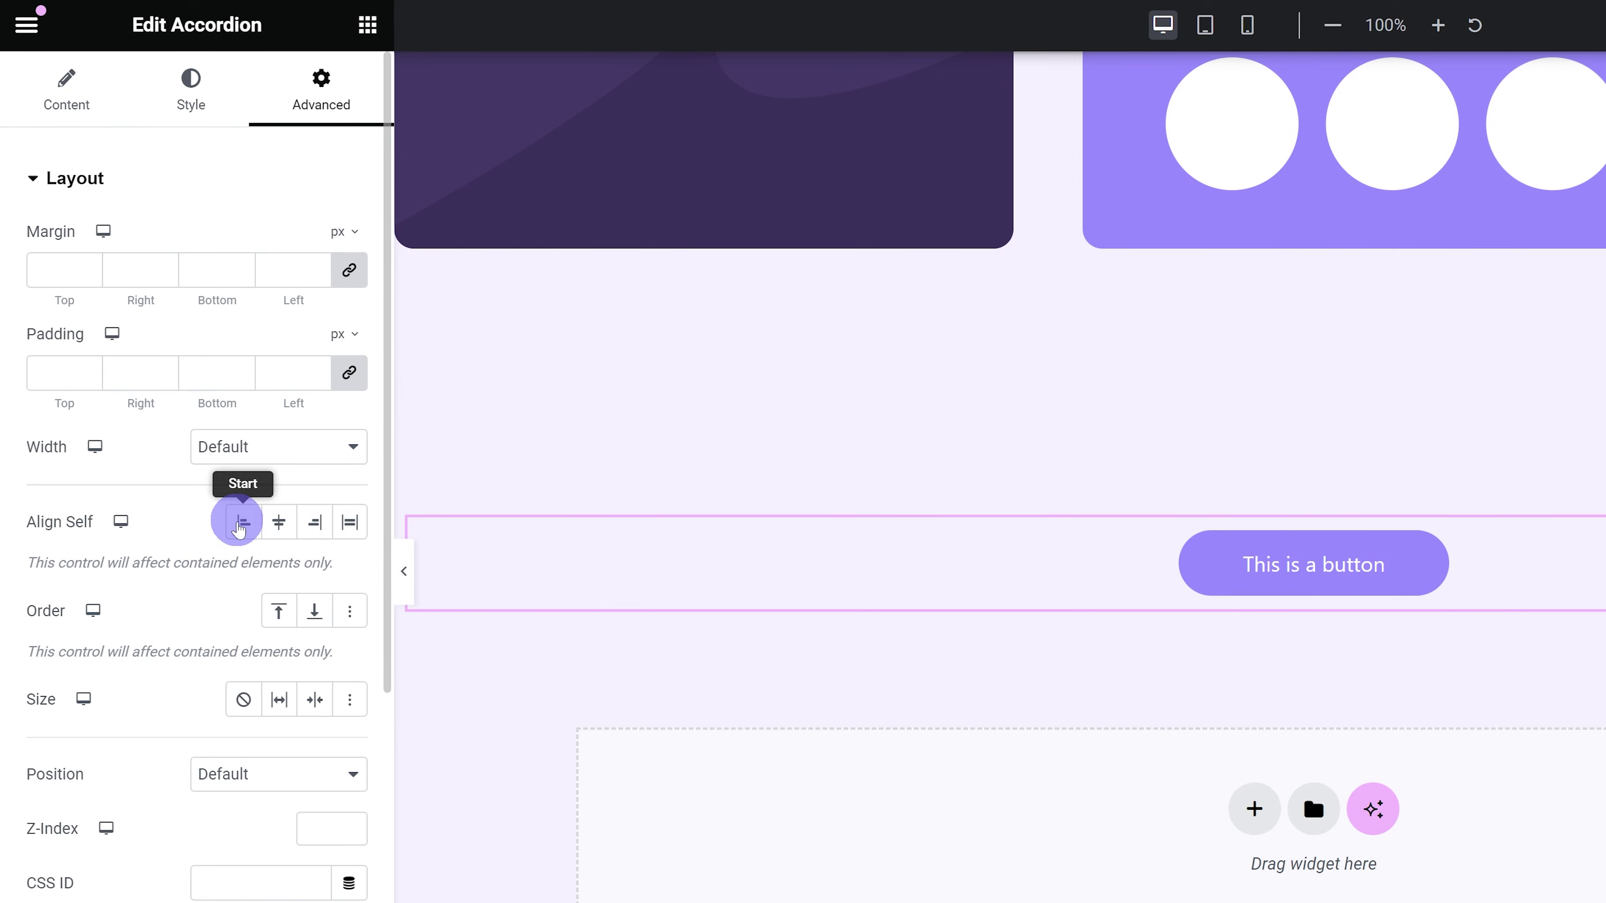
pyautogui.scroll(-1, 213, 215)
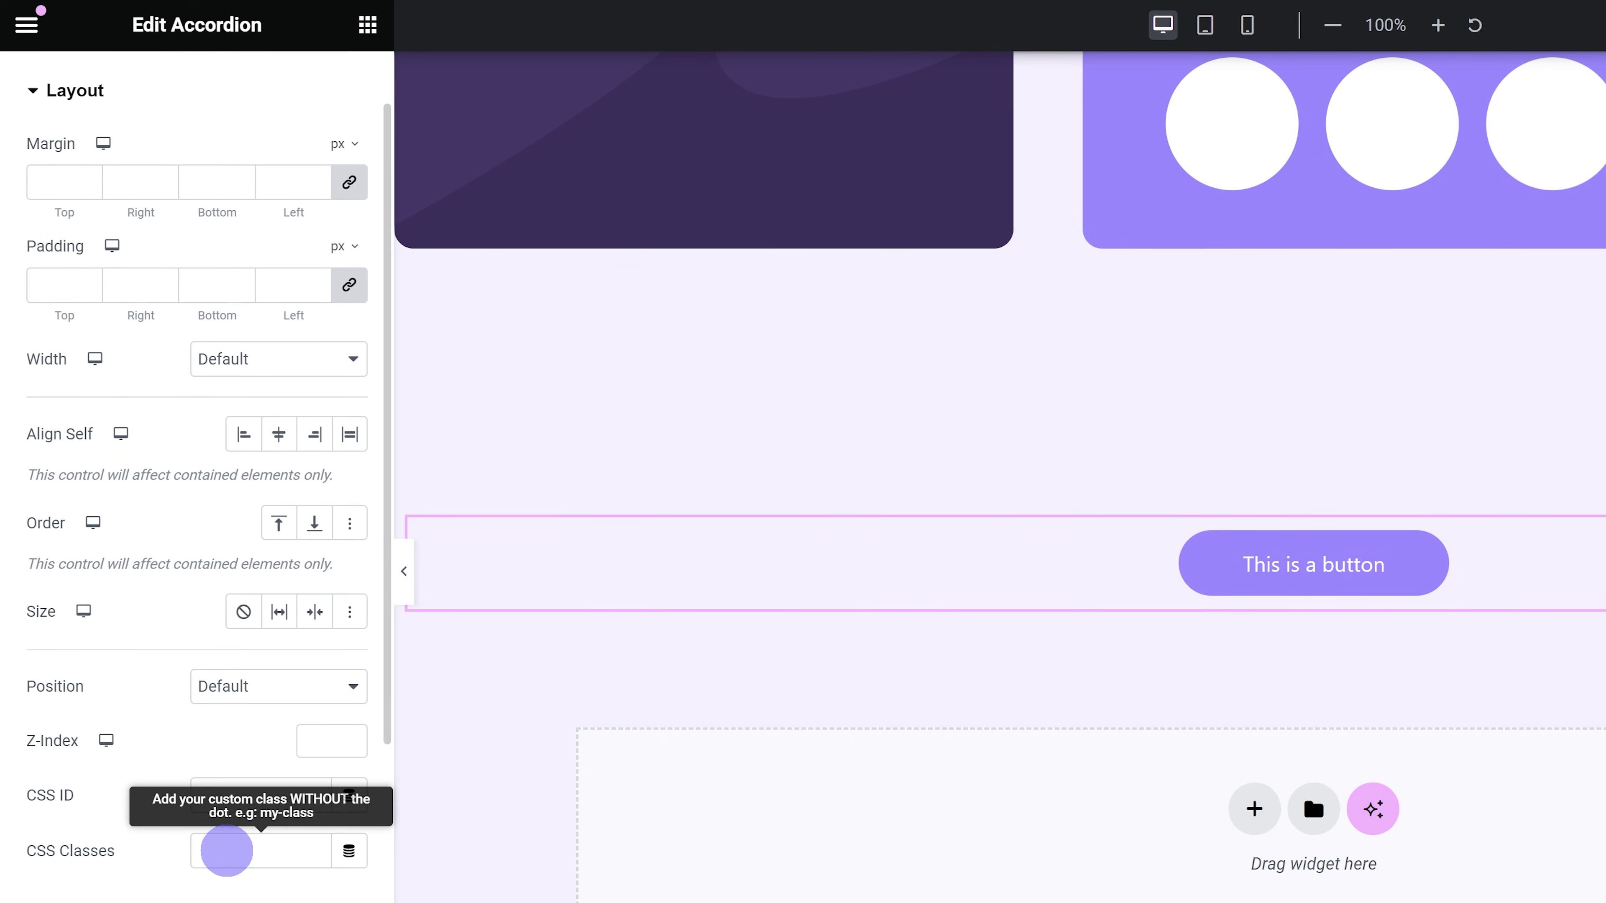
pyautogui.scroll(-1, 224, 848)
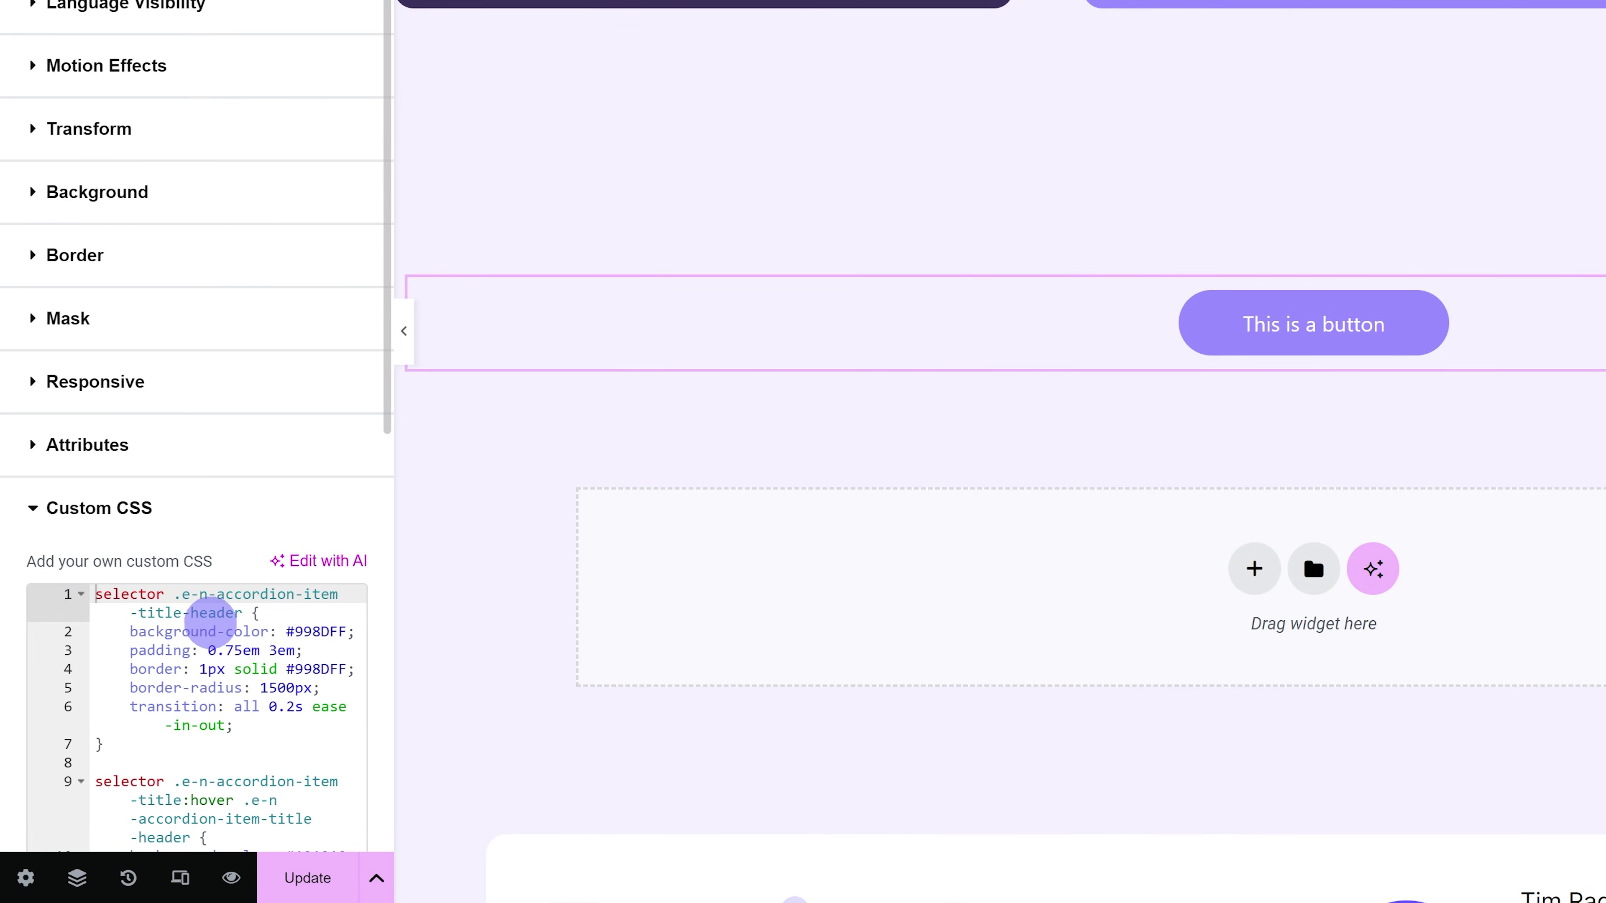
# Step: Replace the 'selector' prefix with '.read-more' in the first three rules
pyautogui.scroll(-1, 177, 541)
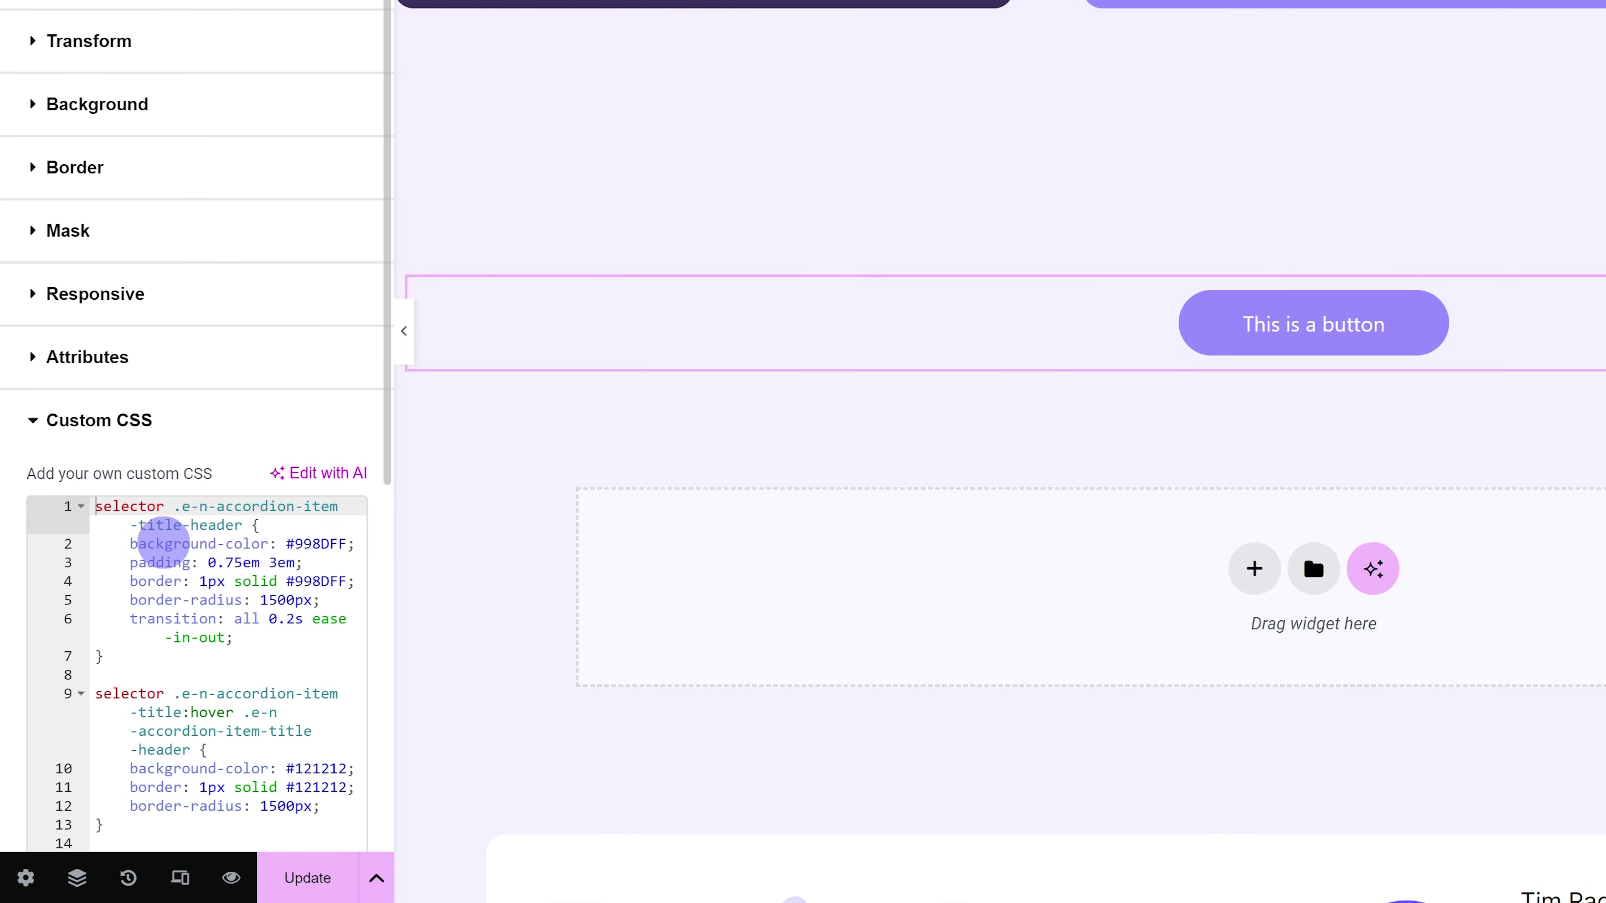
pyautogui.moveTo(165, 510); pyautogui.dragTo(42, 516)
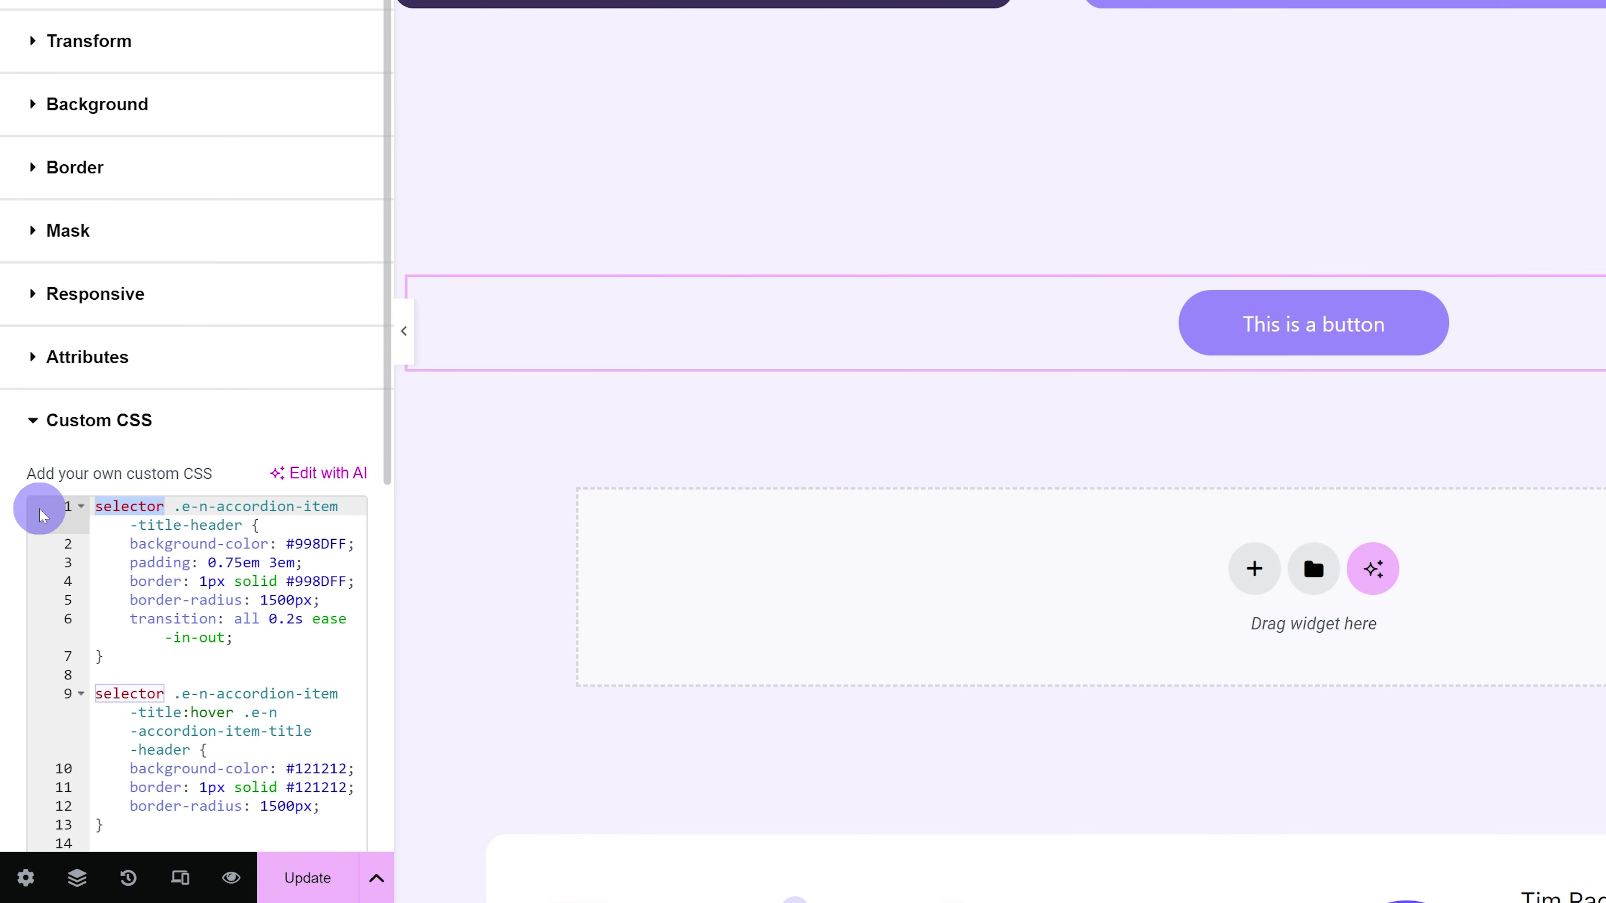
pyautogui.write('.read-more')
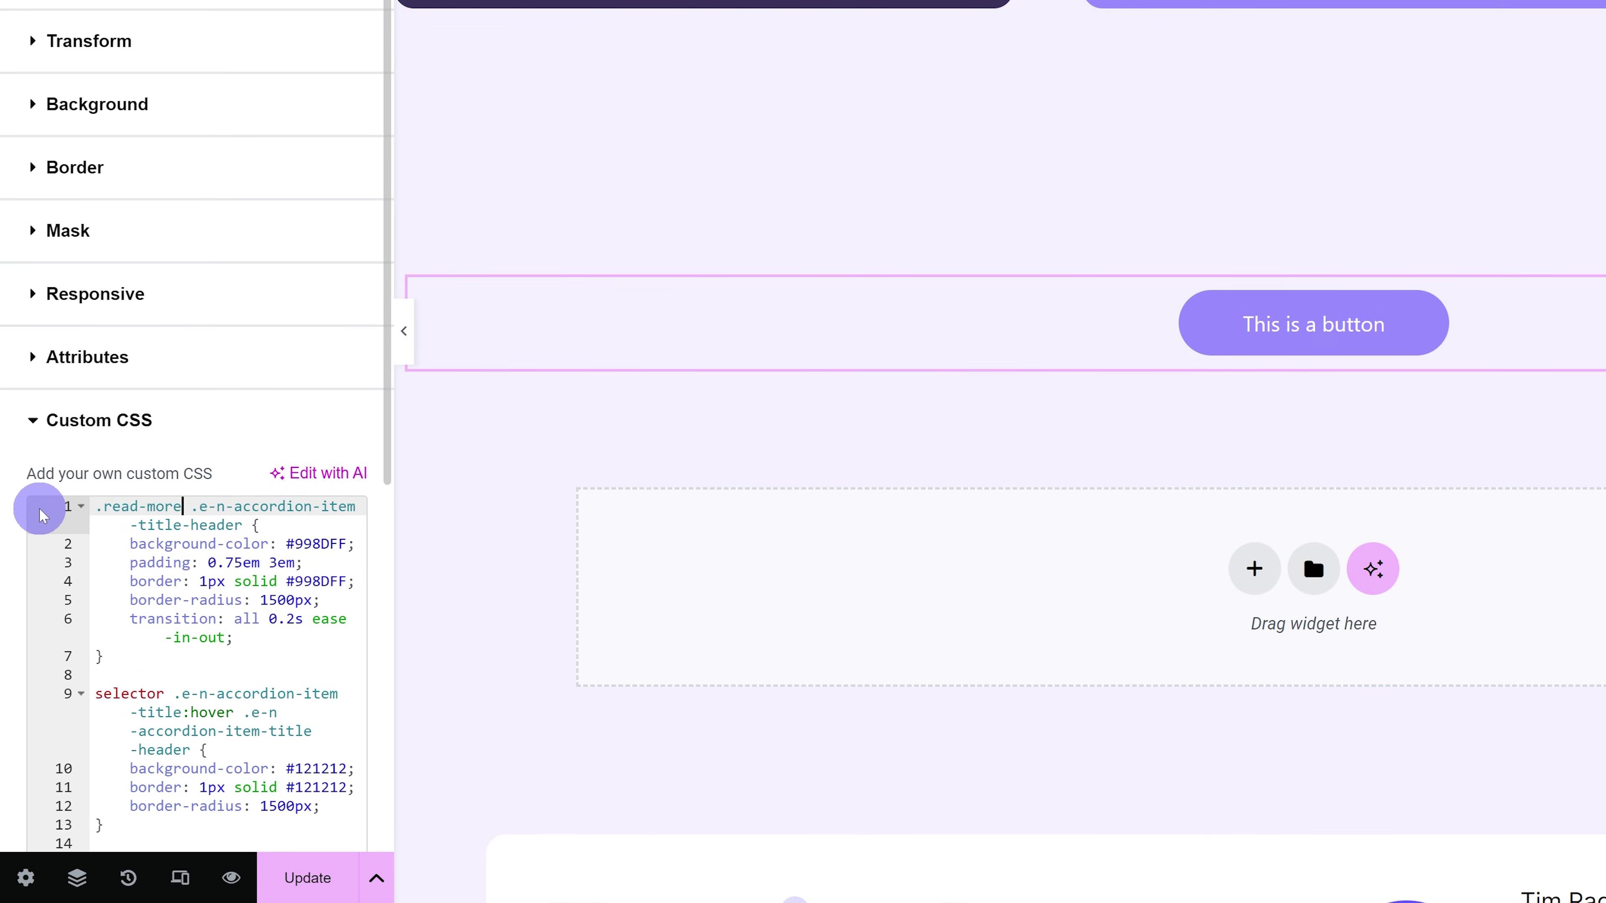
pyautogui.scroll(-3, 40, 516)
pyautogui.moveTo(163, 430); pyautogui.dragTo(56, 430)
pyautogui.write('.read-more')
pyautogui.moveTo(164, 601); pyautogui.dragTo(43, 595)
pyautogui.write('.read-more')
# Step: Replace the prefix on line 19 and in the media query rule with '.read-more'
pyautogui.scroll(-1, 247, 631)
pyautogui.scroll(-1, 247, 631)
pyautogui.doubleClick(129, 531)
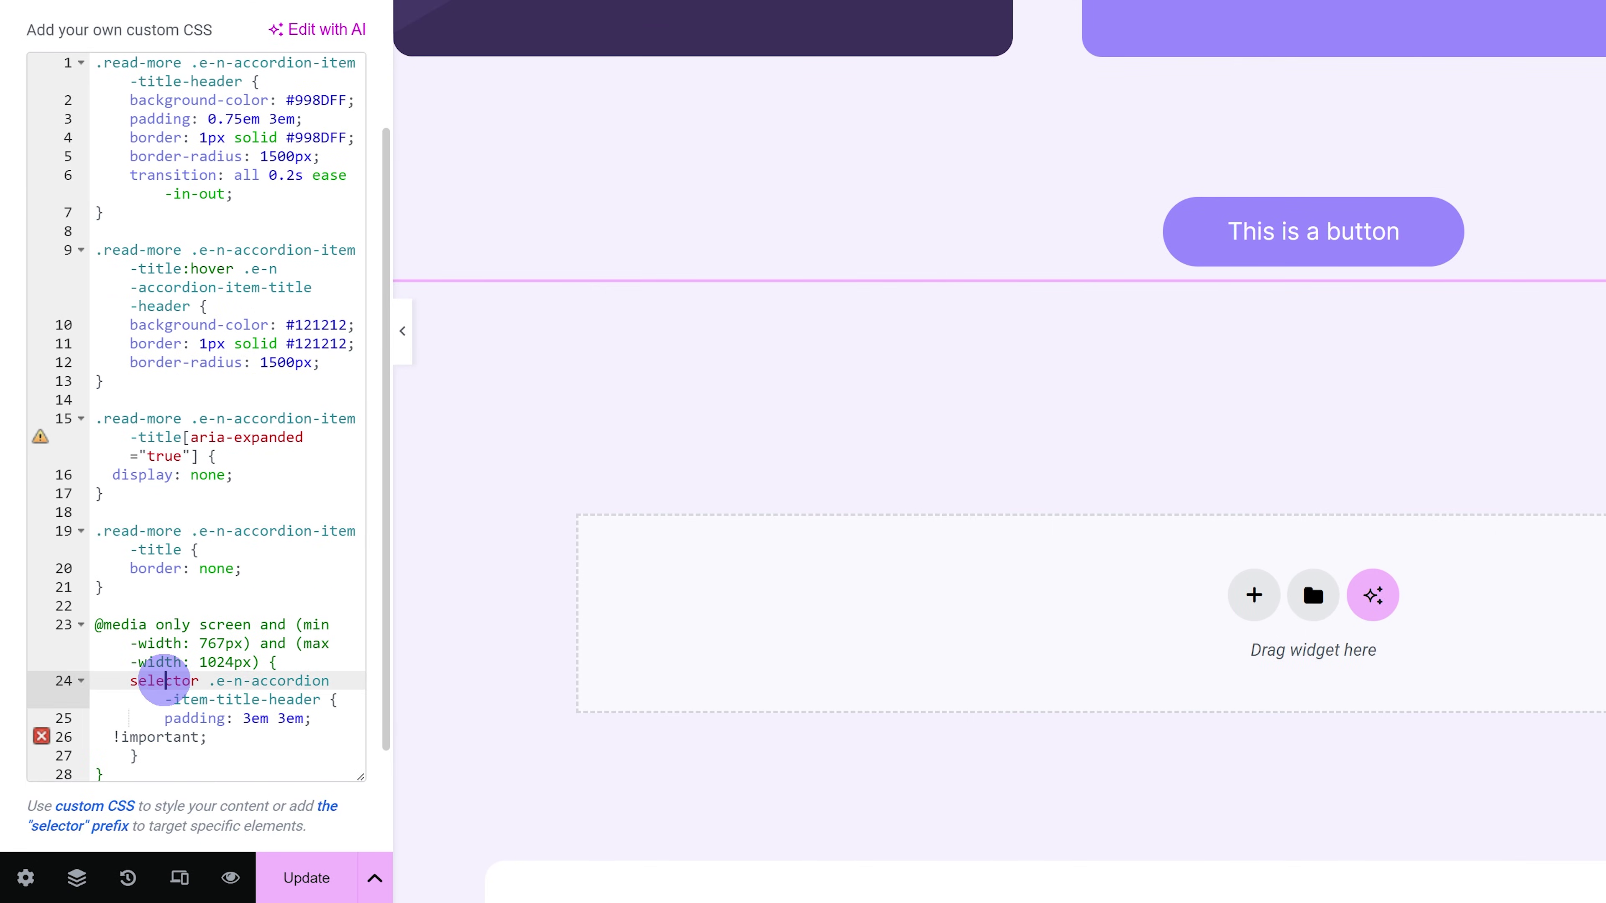
pyautogui.doubleClick(164, 681)
pyautogui.write('.read-more')
pyautogui.scroll(-1, 1201, 317)
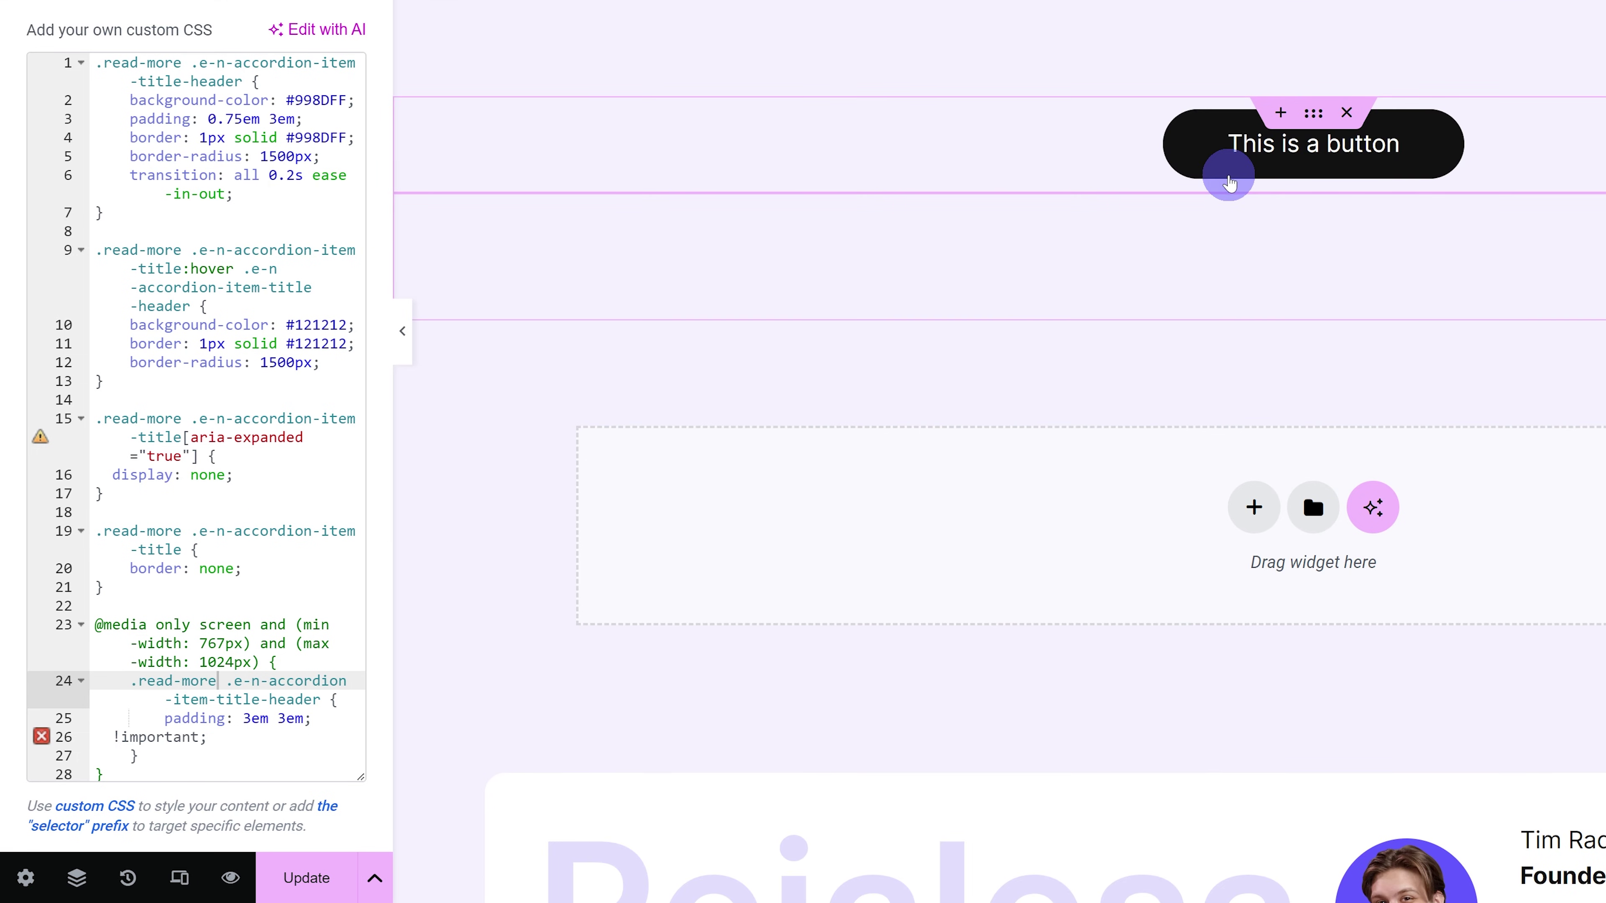
pyautogui.scroll(-5, 1230, 183)
pyautogui.scroll(-4, 1061, 150)
# Step: Expand the 'But wait, there's more...' accordion on the live page and scroll to the cards
pyautogui.scroll(-3, 1049, 167)
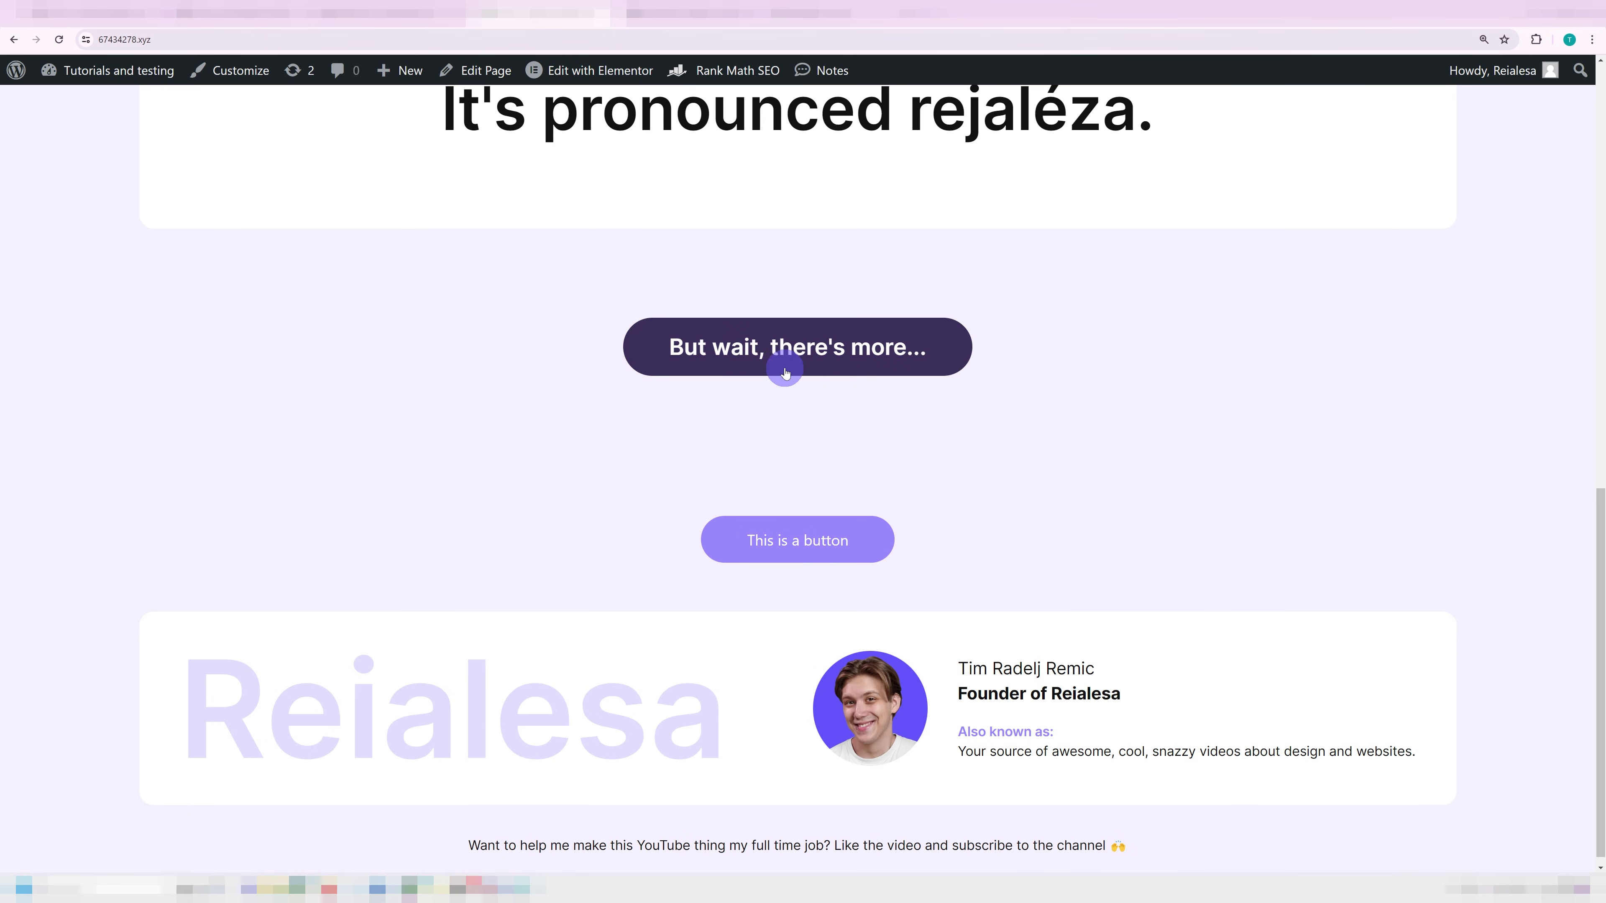
pyautogui.click(783, 358)
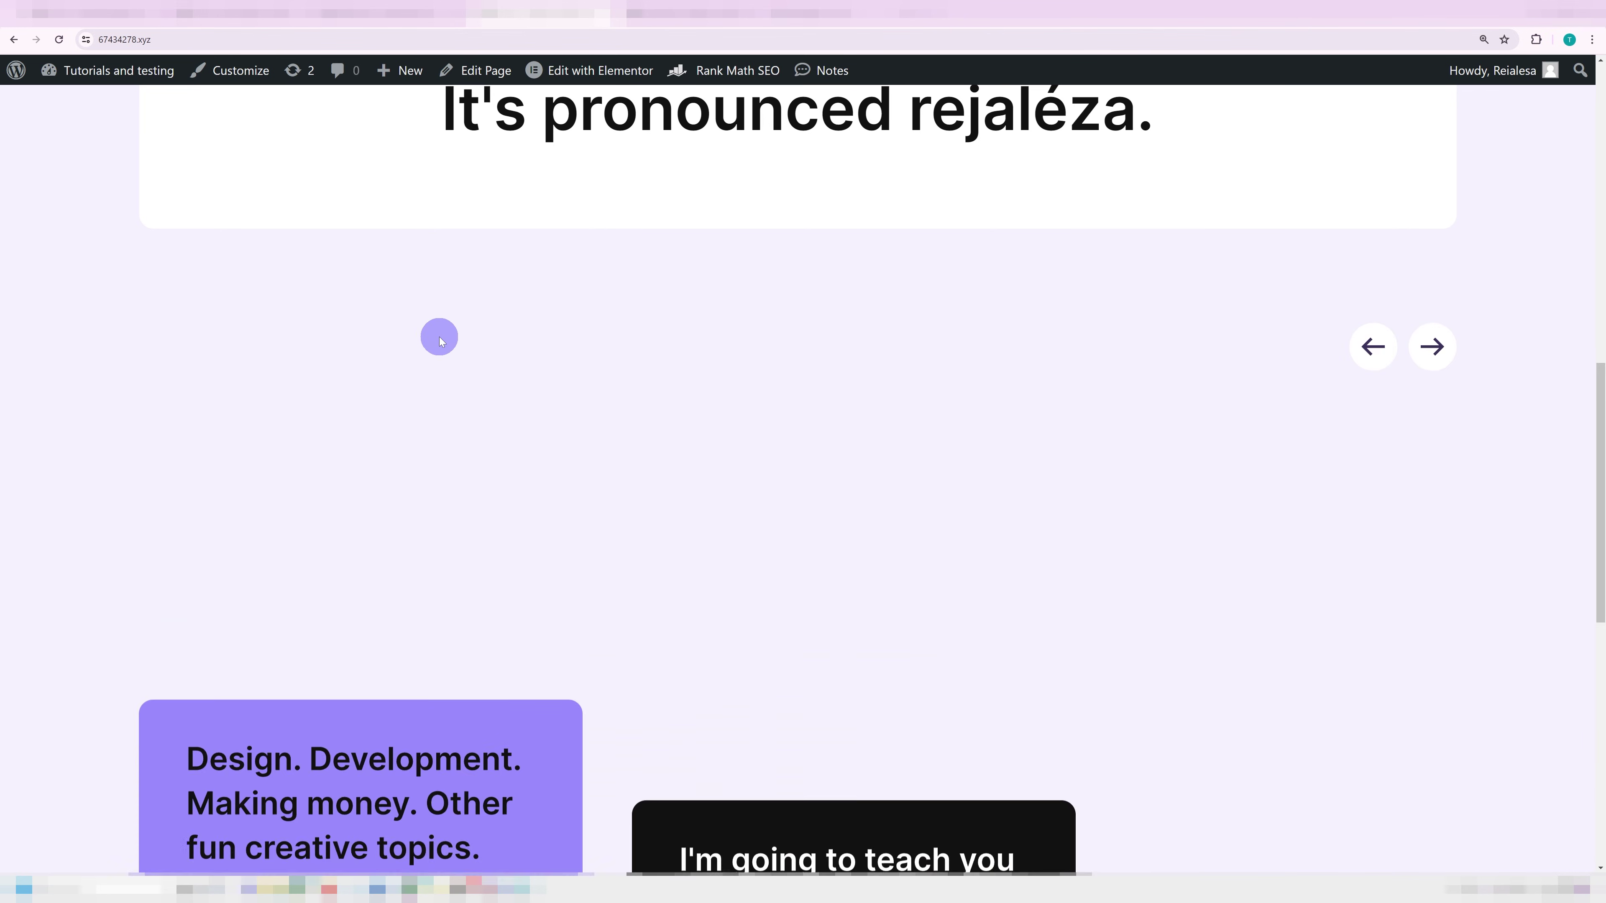
pyautogui.scroll(-2, 617, 248)
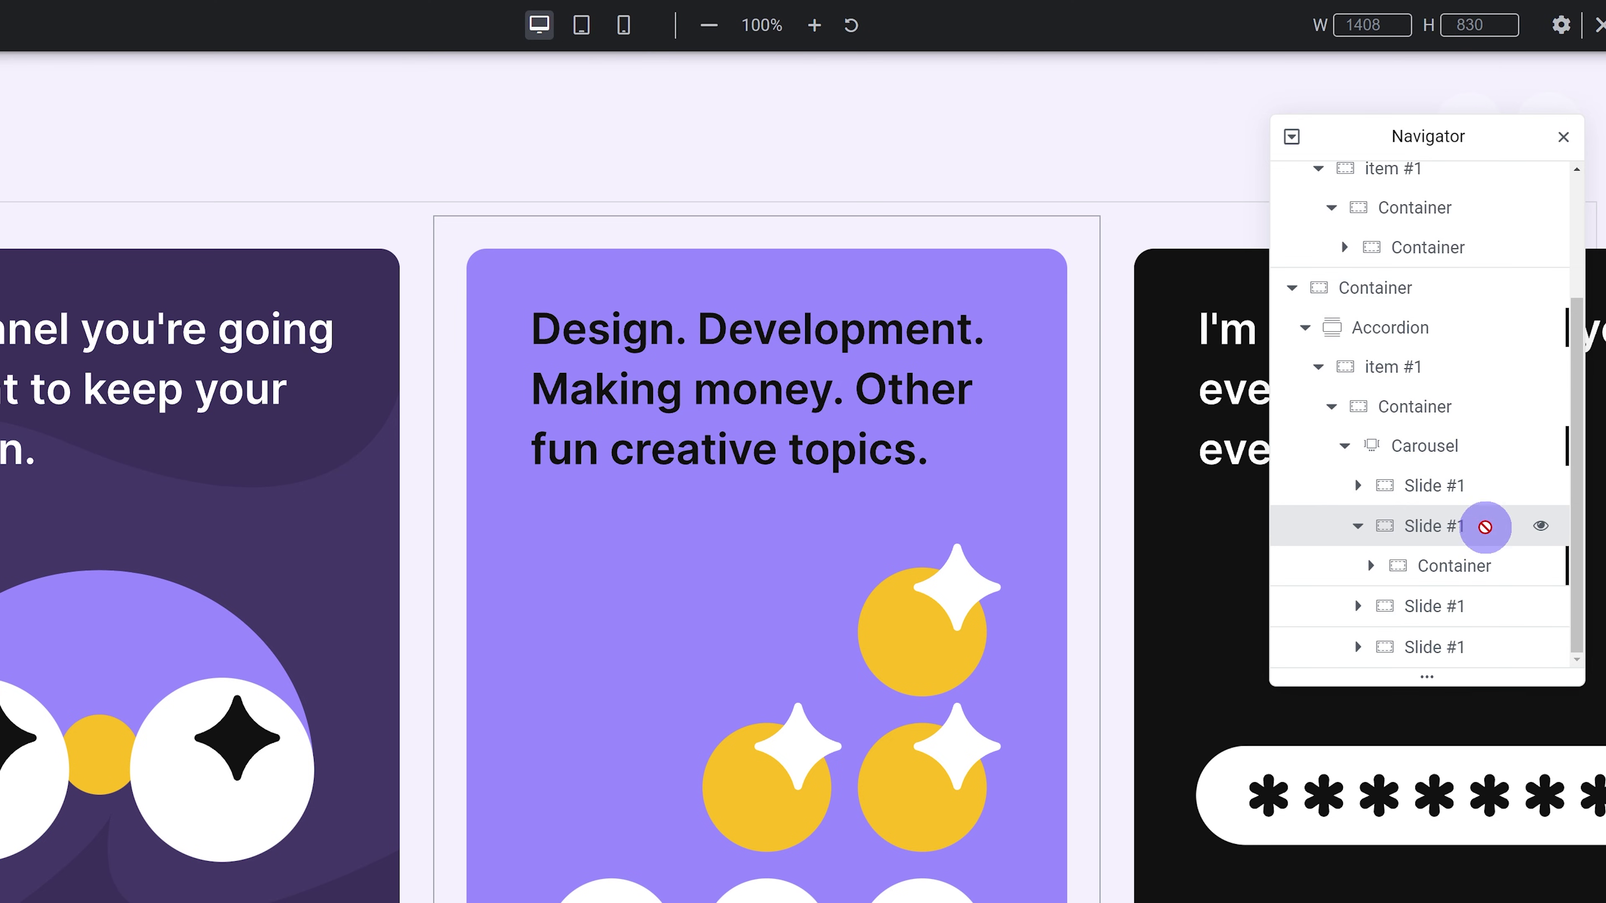
# Step: Bring up the Motion Effects settings in a slide container's Advanced tab
pyautogui.moveTo(1485, 526); pyautogui.dragTo(1413, 465)
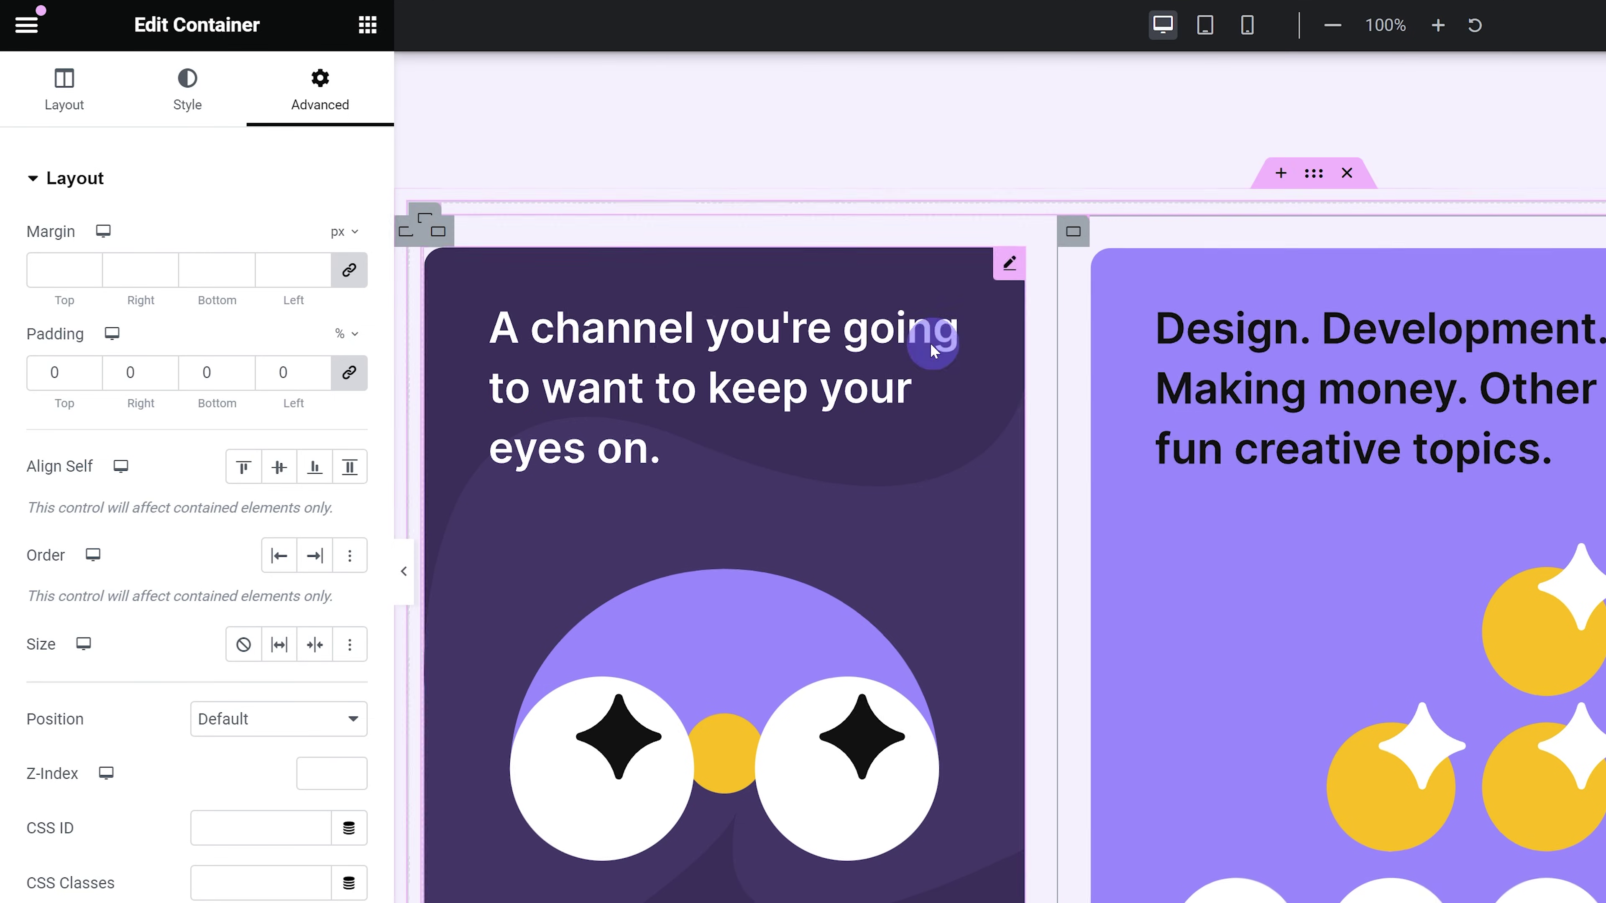
pyautogui.click(278, 126)
pyautogui.scroll(-5, 276, 581)
pyautogui.click(197, 772)
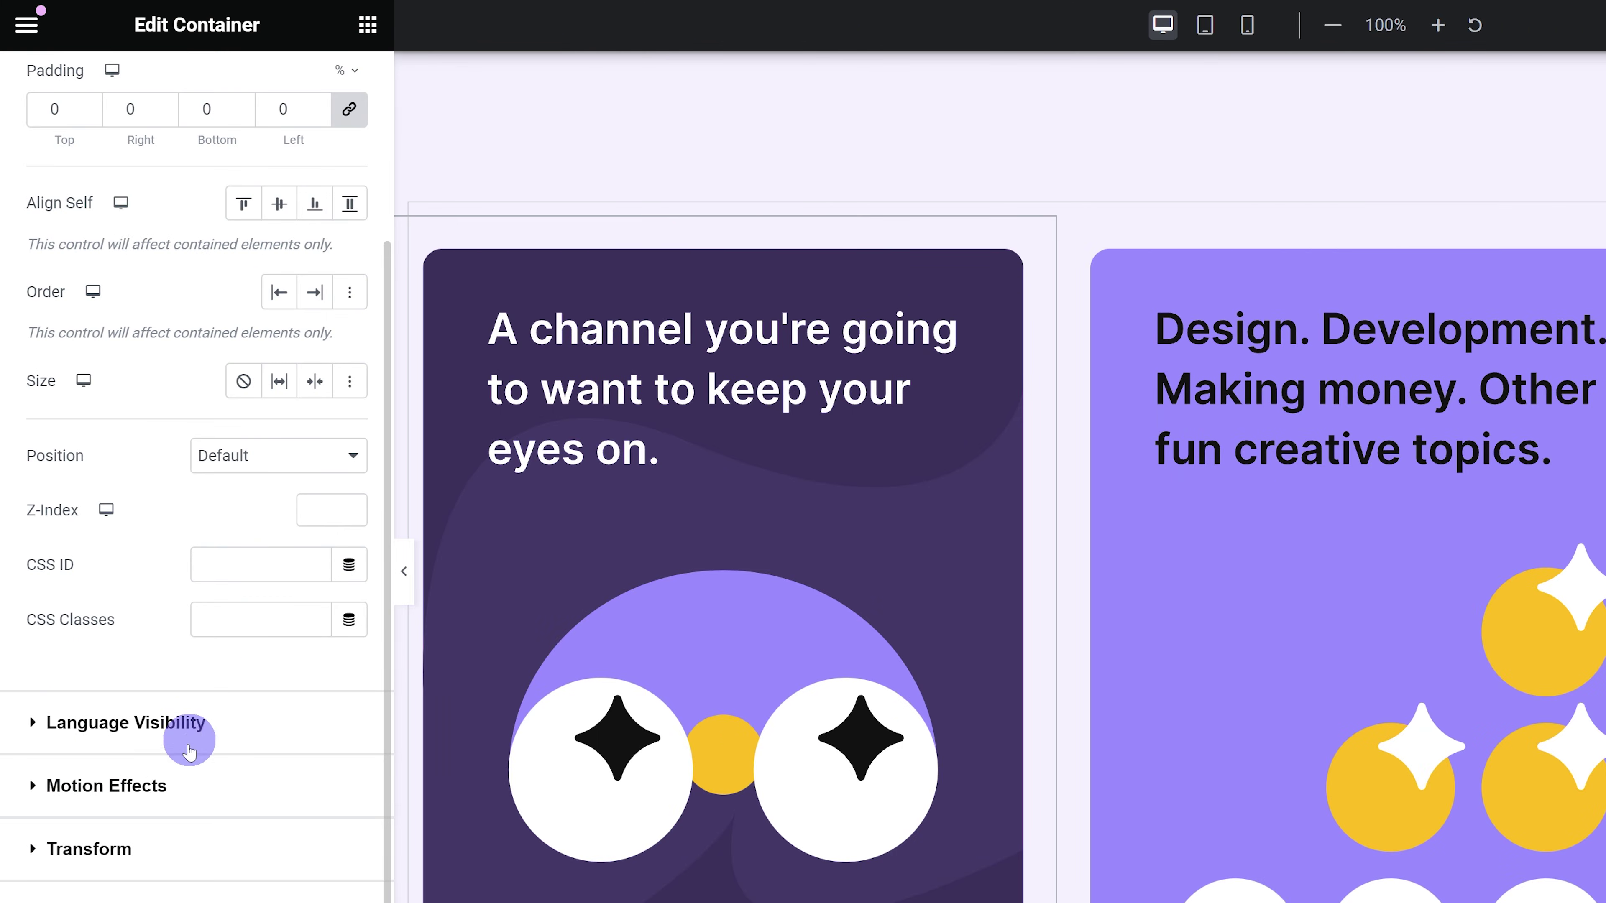
pyautogui.click(174, 783)
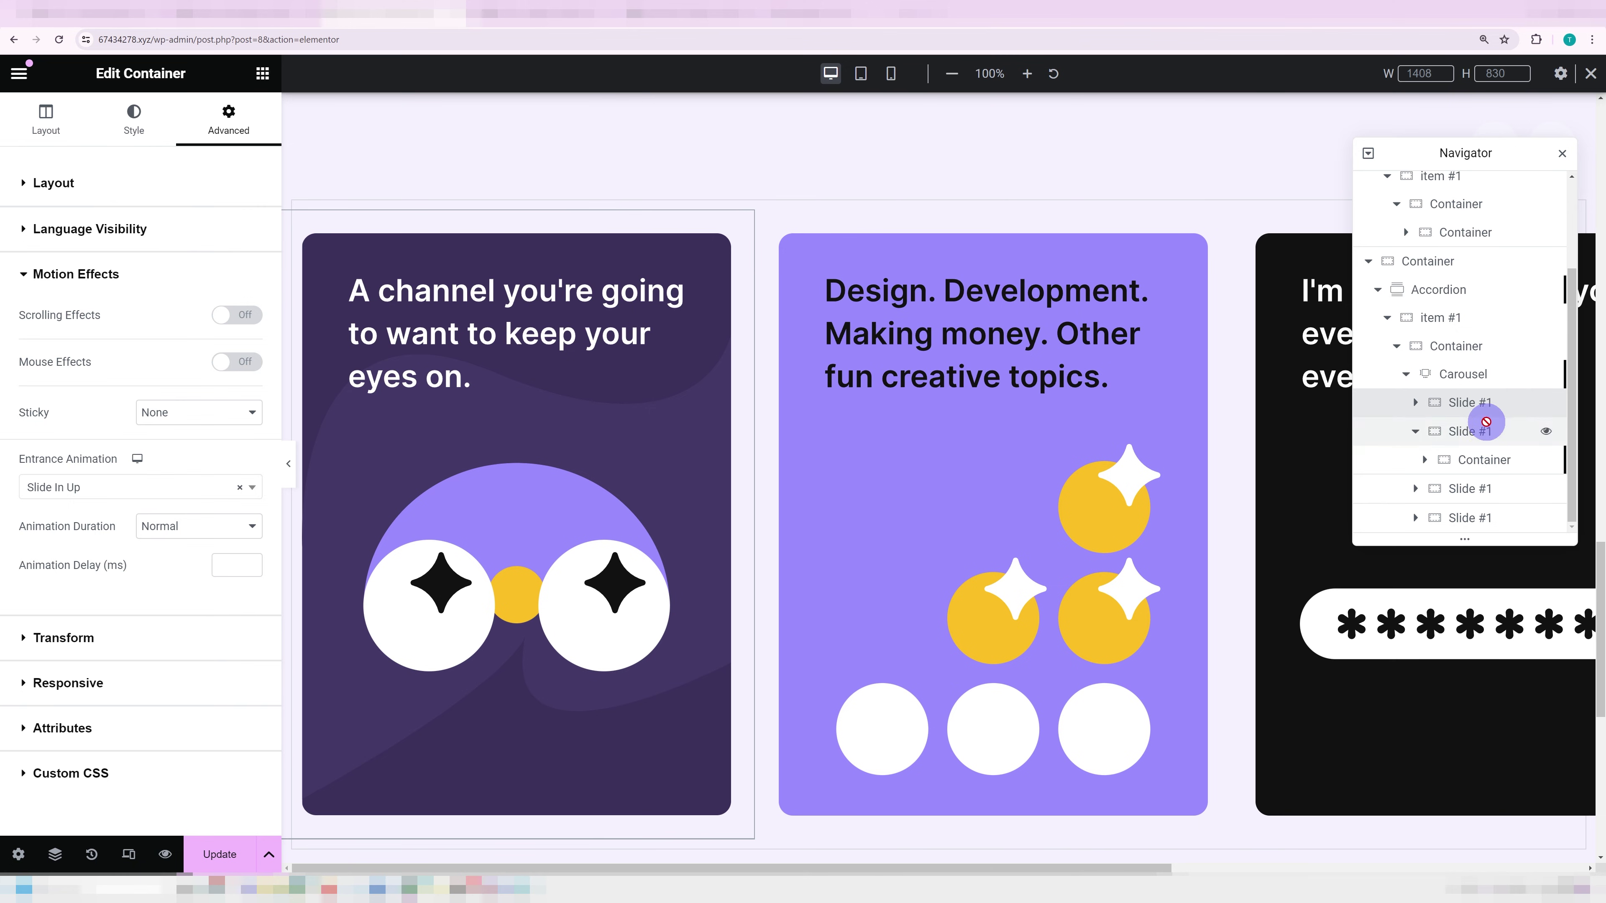
# Step: Give the first and third slides a Slide In Up entrance animation with 200 ms delay
pyautogui.click(1483, 423)
pyautogui.scroll(-5, 187, 531)
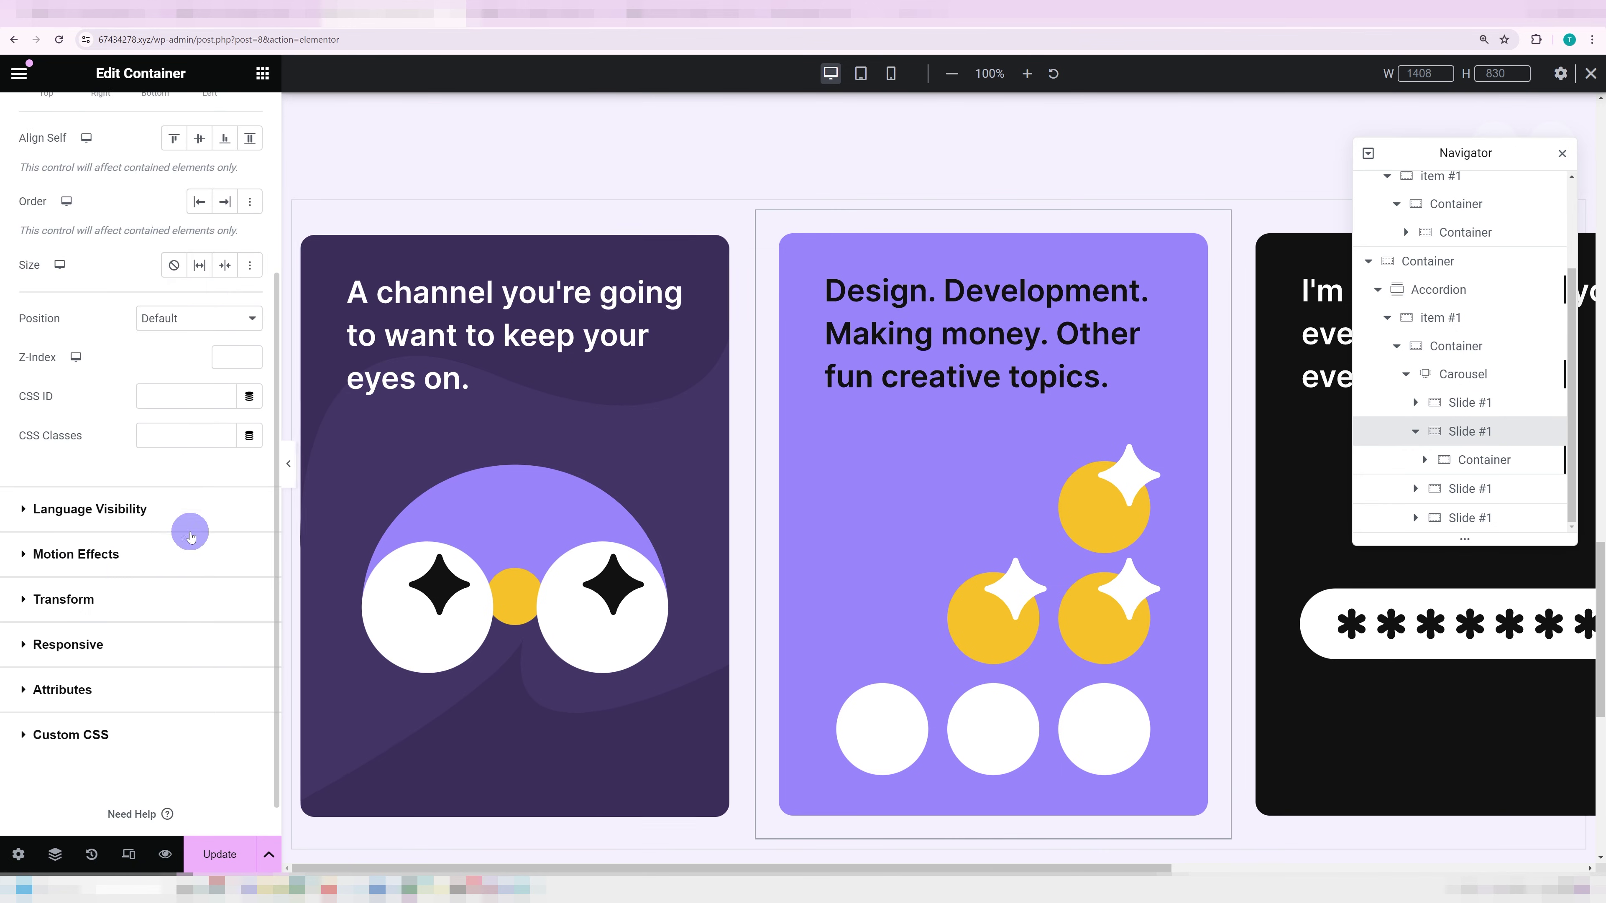
pyautogui.click(95, 555)
pyautogui.click(1426, 489)
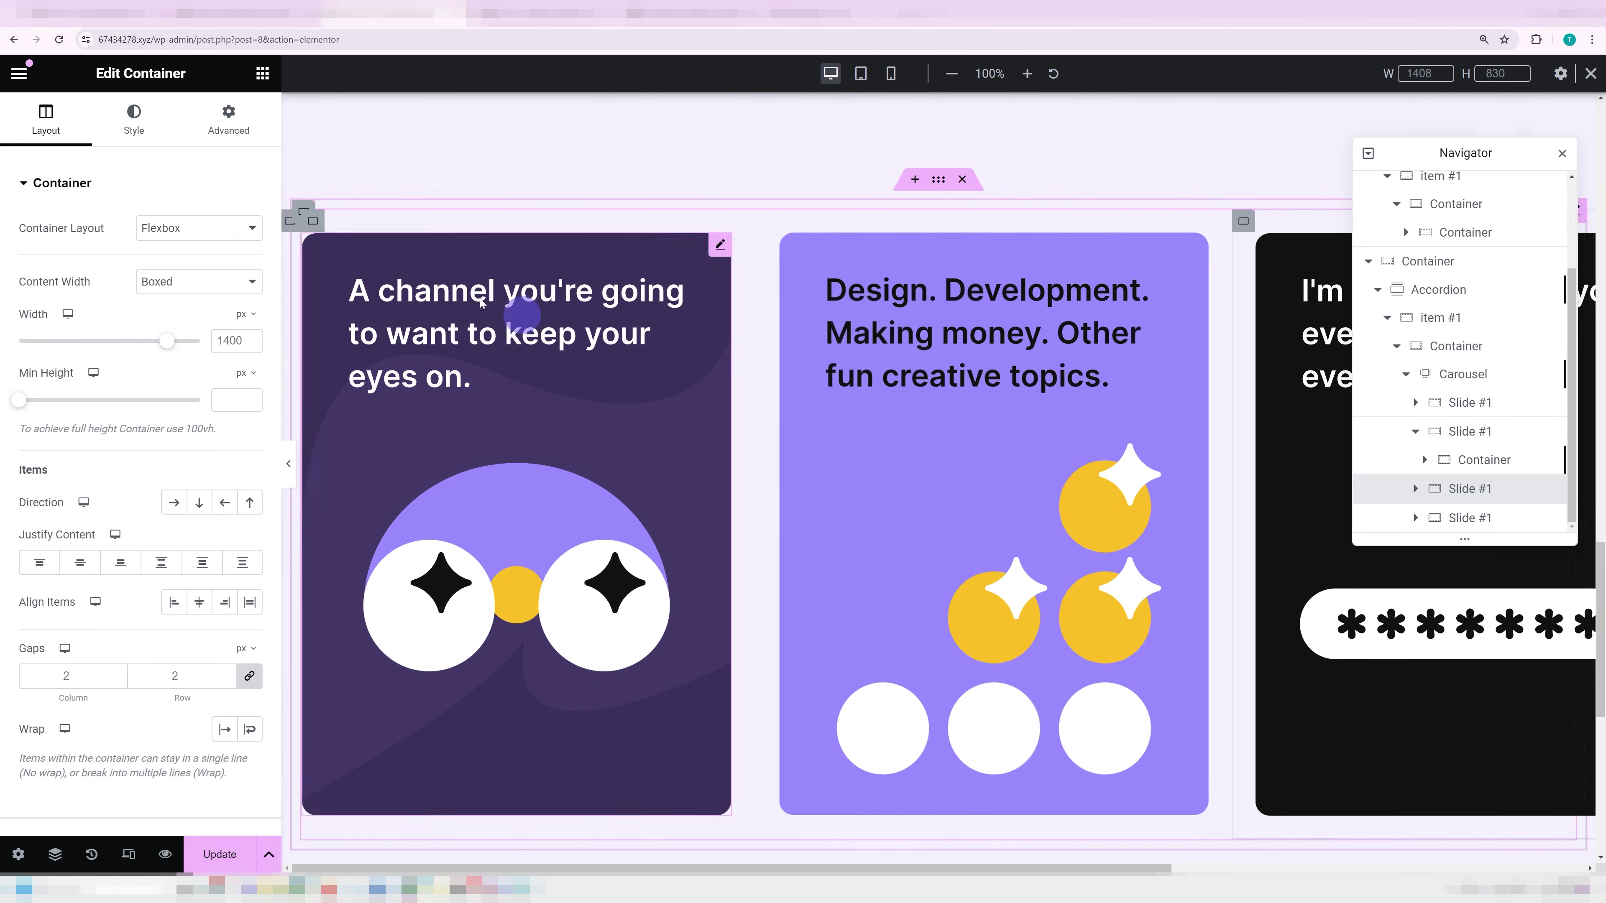
pyautogui.click(222, 120)
pyautogui.click(120, 621)
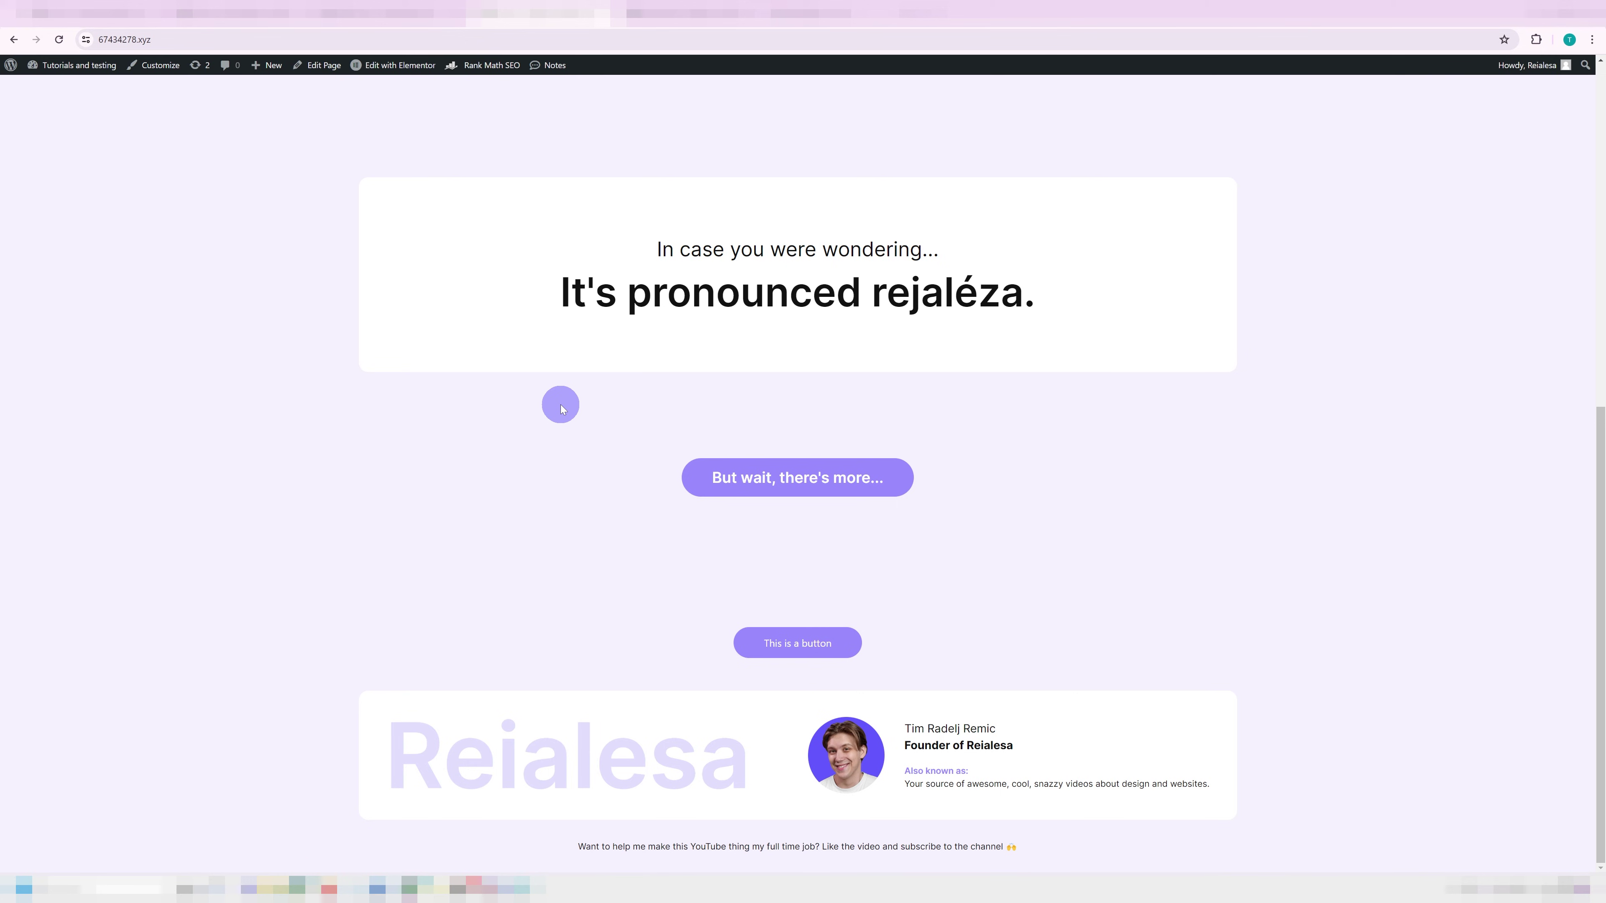
# Step: Expand 'But wait, there's more...' on the live page and scroll to watch the cards slide in
pyautogui.click(722, 471)
pyautogui.scroll(-2, 728, 402)
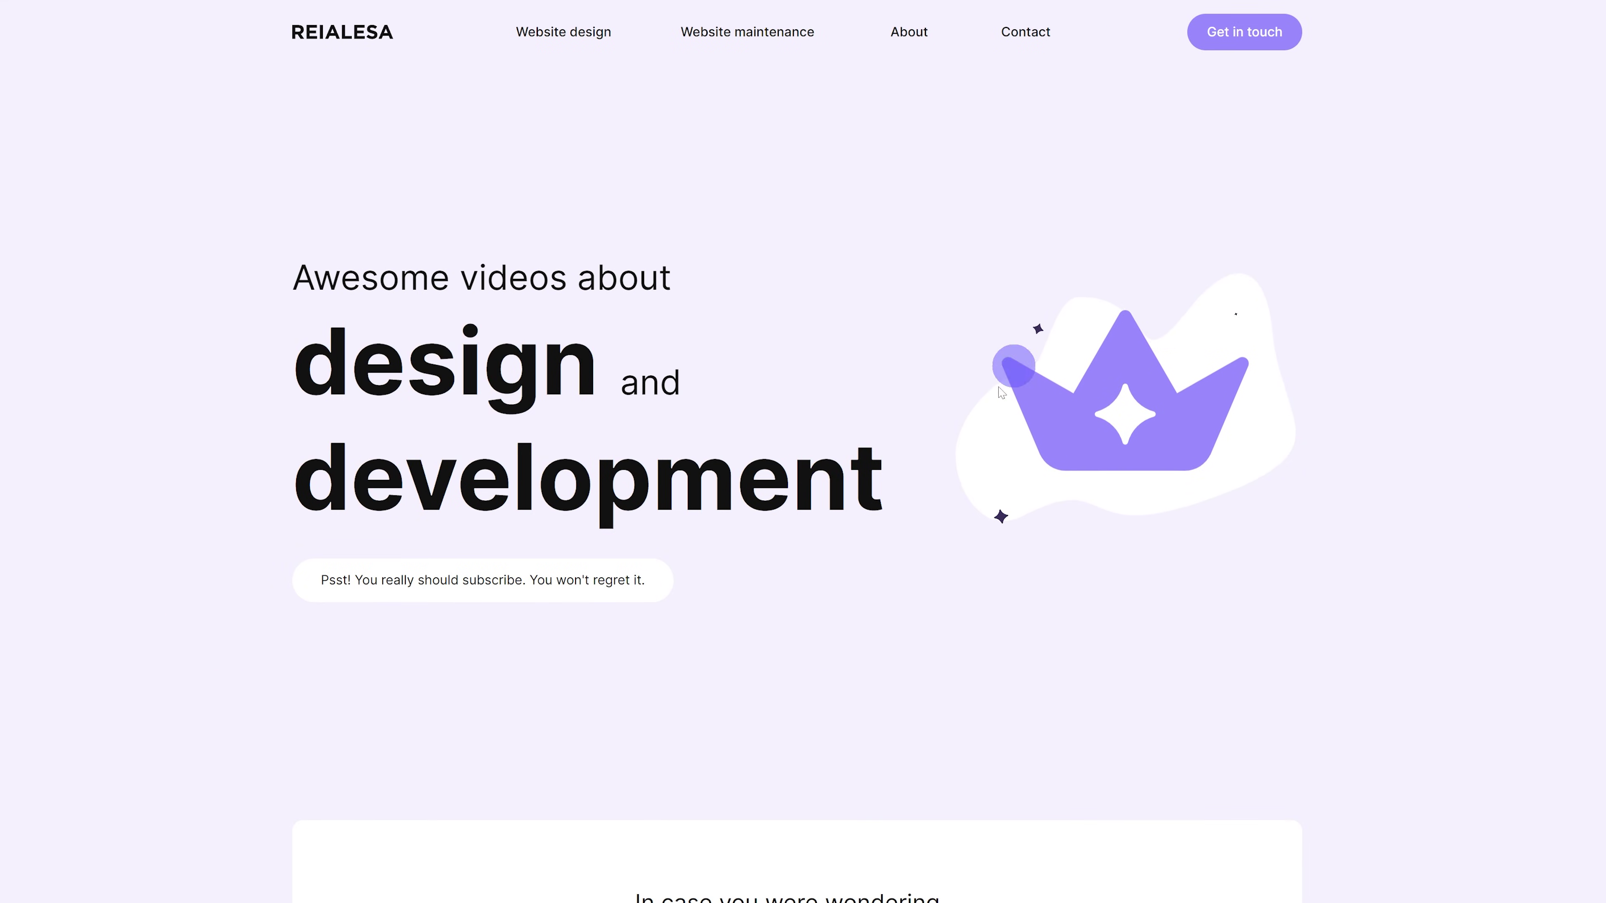
pyautogui.scroll(-9, 753, 626)
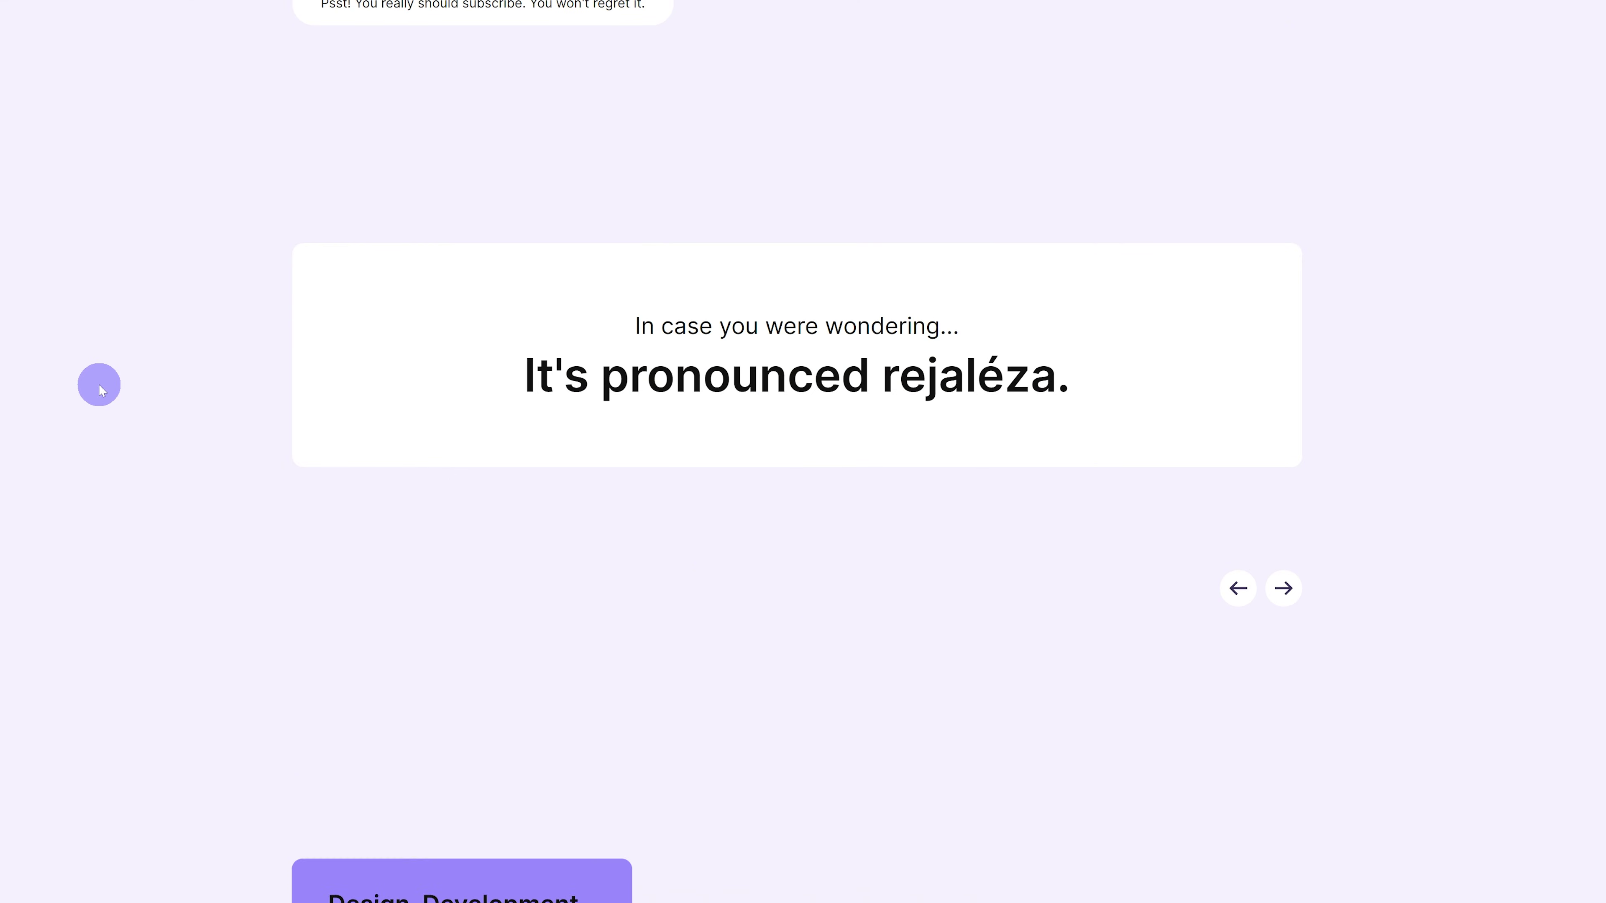
pyautogui.scroll(-7, 99, 379)
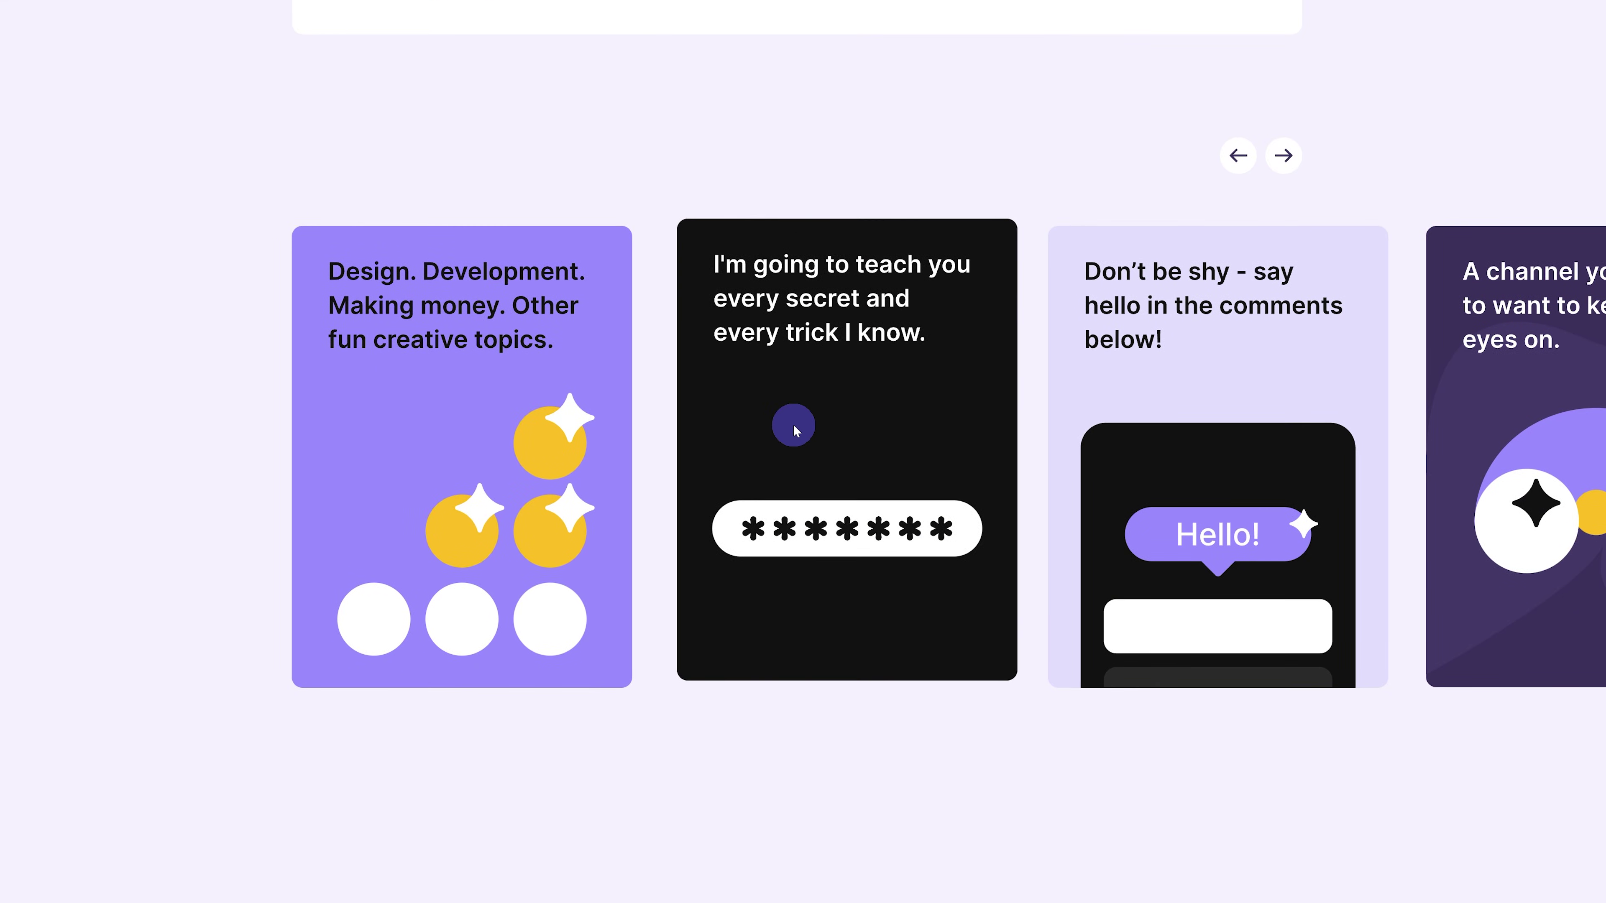